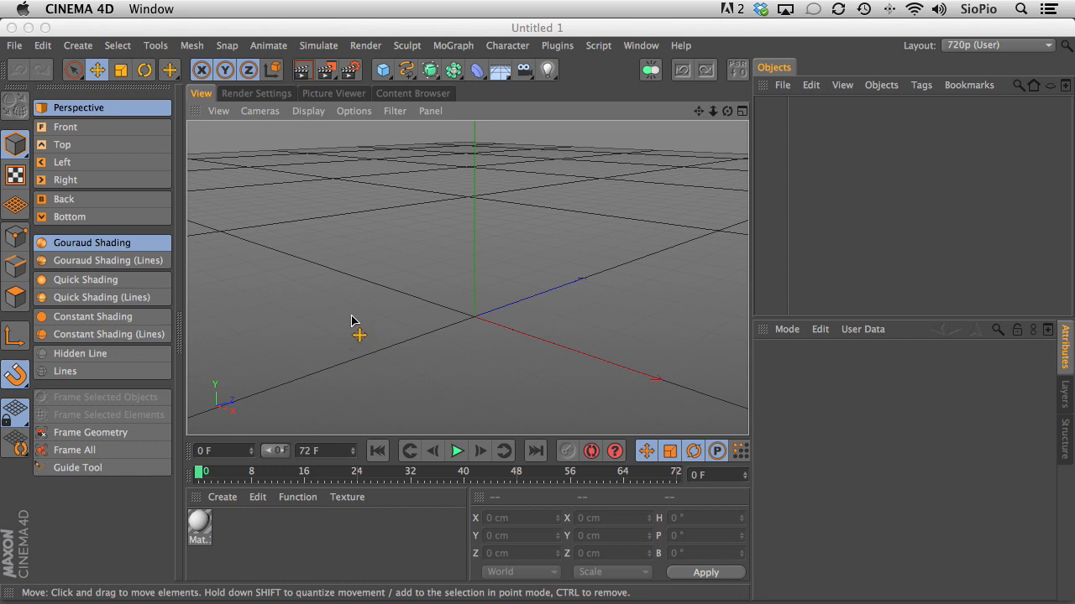
Step: Add a capsule primitive to the scene and set its height to 12 cm
{"action": "middle_click_drag", "start_coordinate": [431, 319], "coordinate": [409, 267], "text": "alt"}
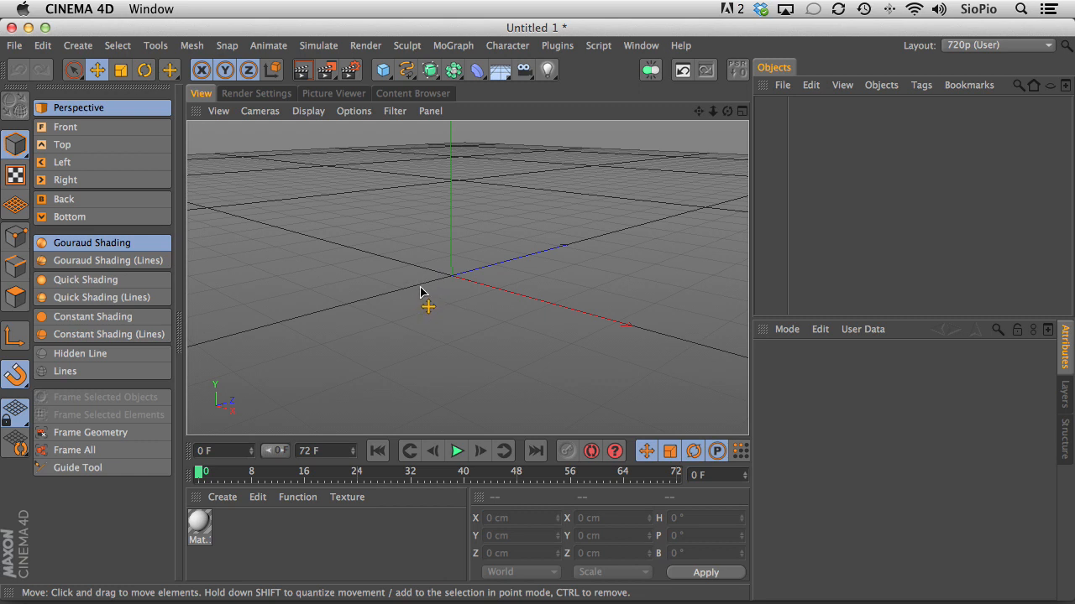
{"action": "left_click_drag", "start_coordinate": [383, 69], "coordinate": [498, 159]}
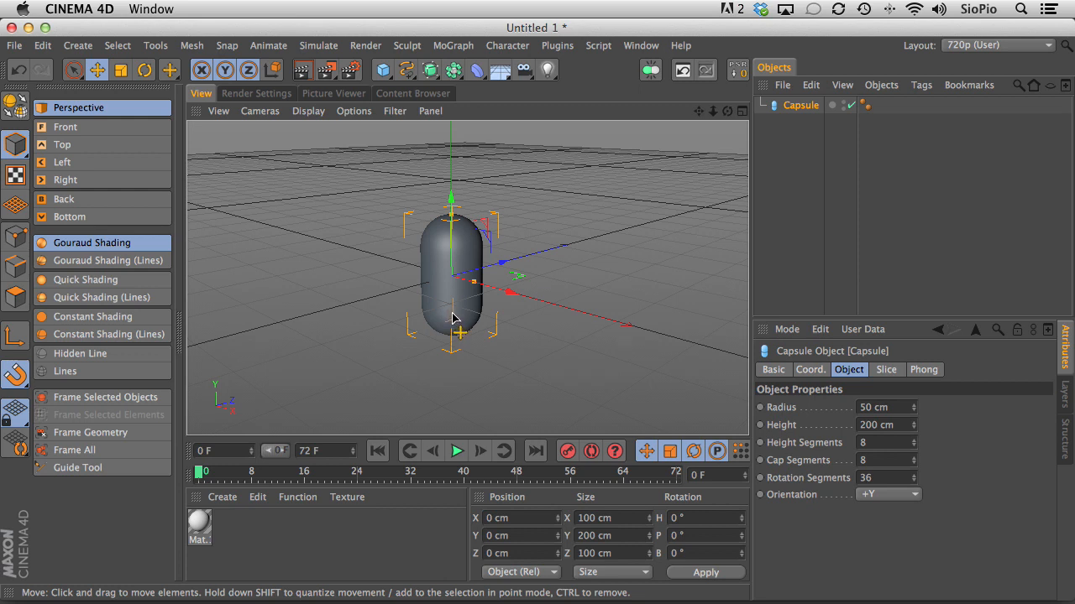
{"action": "left_click", "coordinate": [873, 425]}
{"action": "type", "text": "12"}
{"action": "key", "text": "Return"}
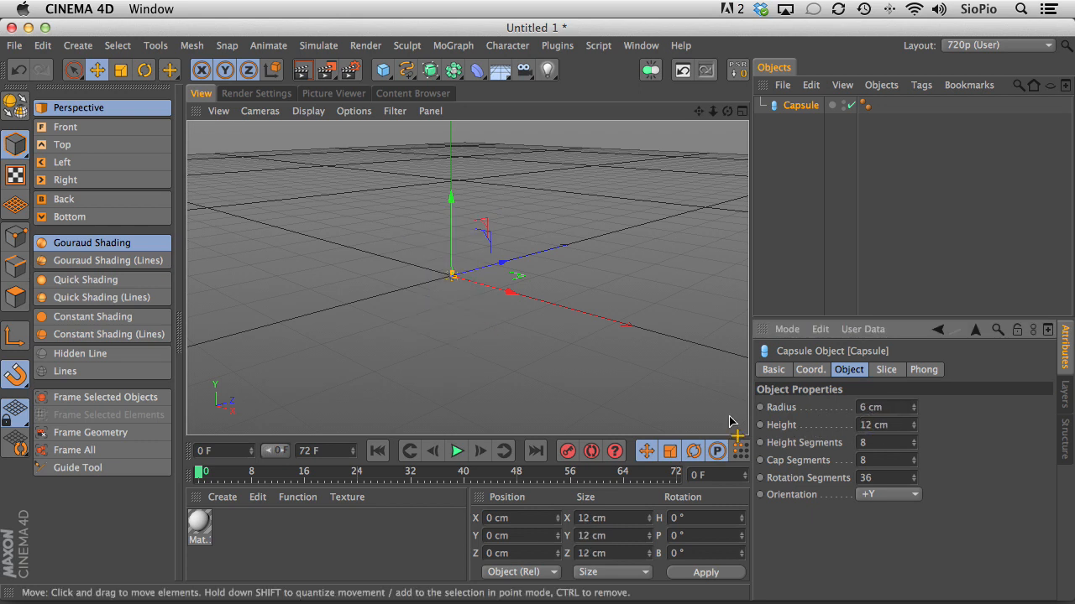
Step: Set the capsule's radius to 2 cm and its orientation to +Z, with the object framed in the view
{"action": "left_click", "coordinate": [92, 398]}
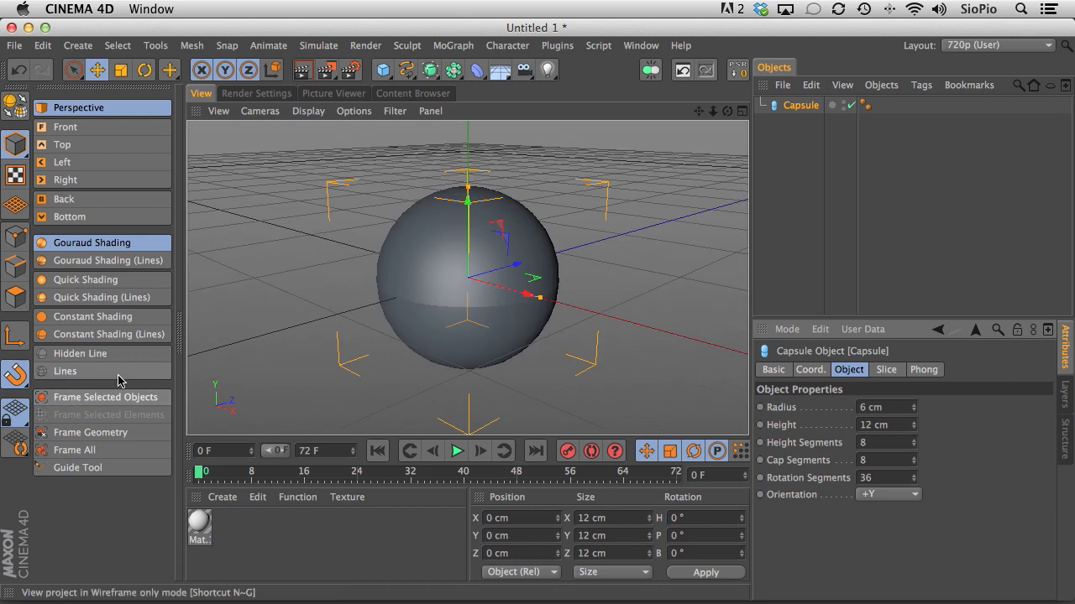
{"action": "double_click", "coordinate": [886, 409]}
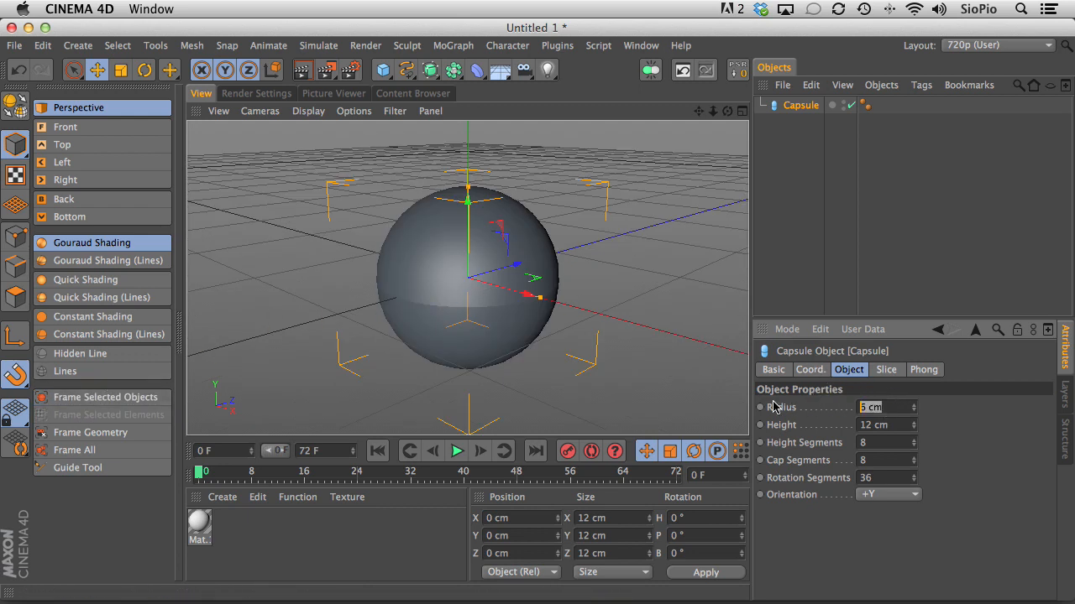
{"action": "type", "text": "22"}
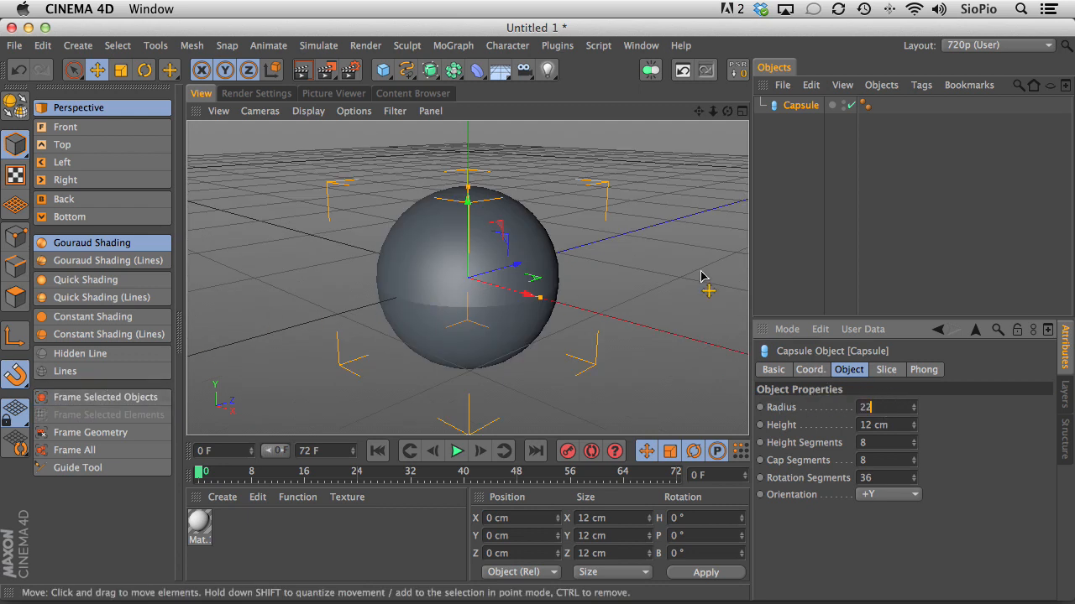
{"action": "key", "text": "Return"}
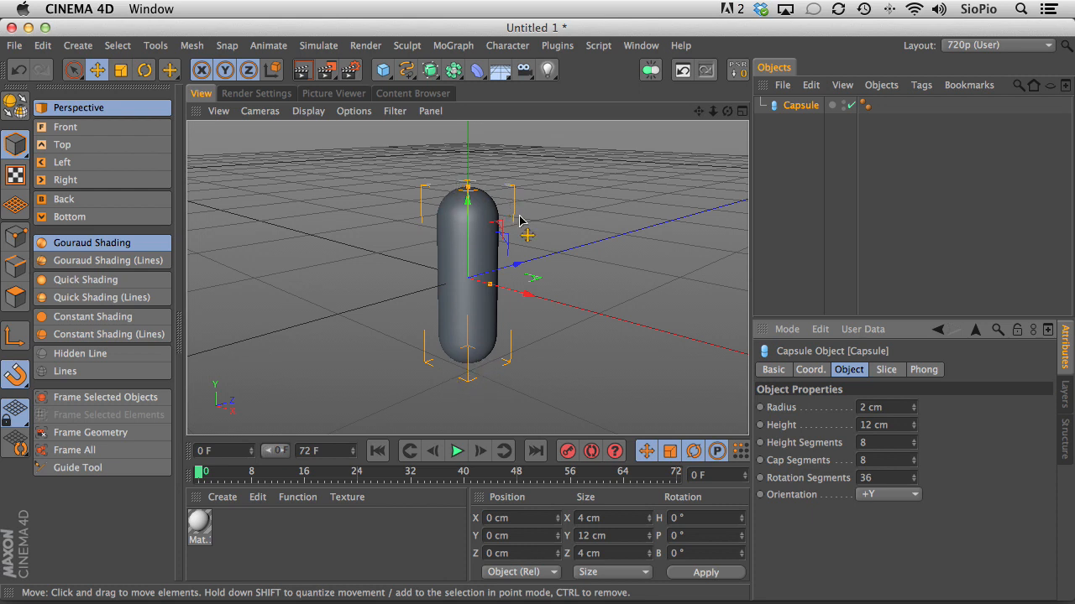
{"action": "left_click", "coordinate": [868, 494]}
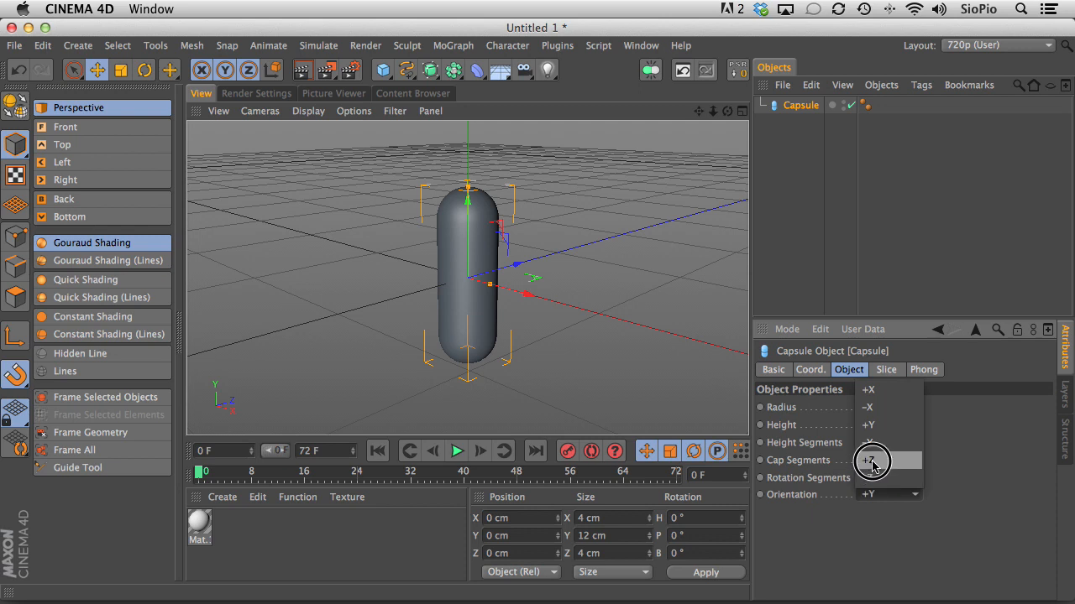
{"action": "left_click", "coordinate": [869, 459]}
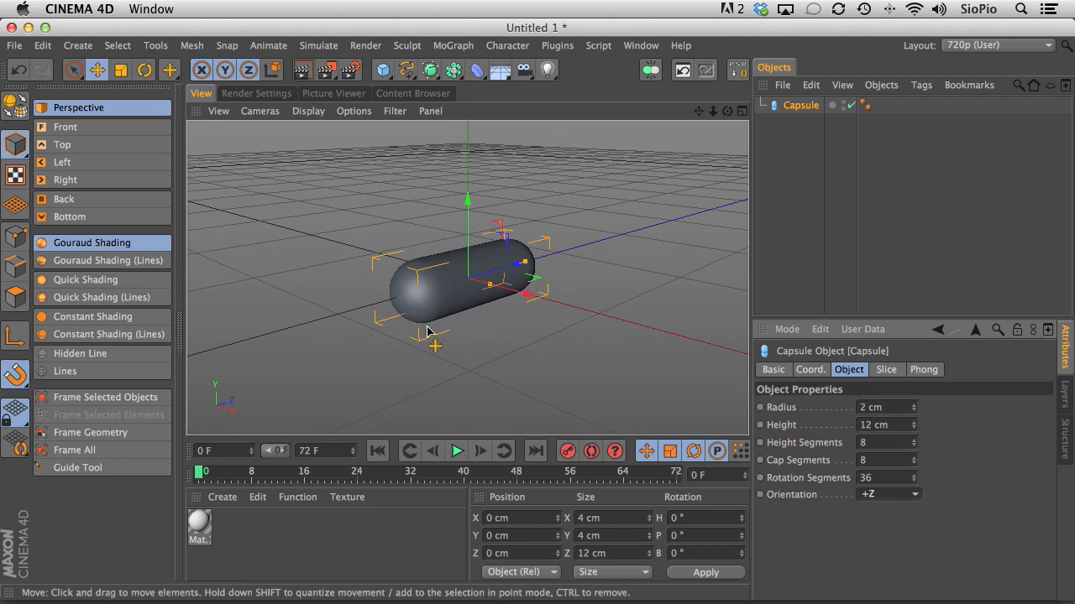
Step: Switch to Hidden Line display and reduce the capsule to 3 height segments, 3 cap segments and 8 rotation segments
{"action": "left_click_drag", "start_coordinate": [506, 305], "coordinate": [411, 400], "text": "alt"}
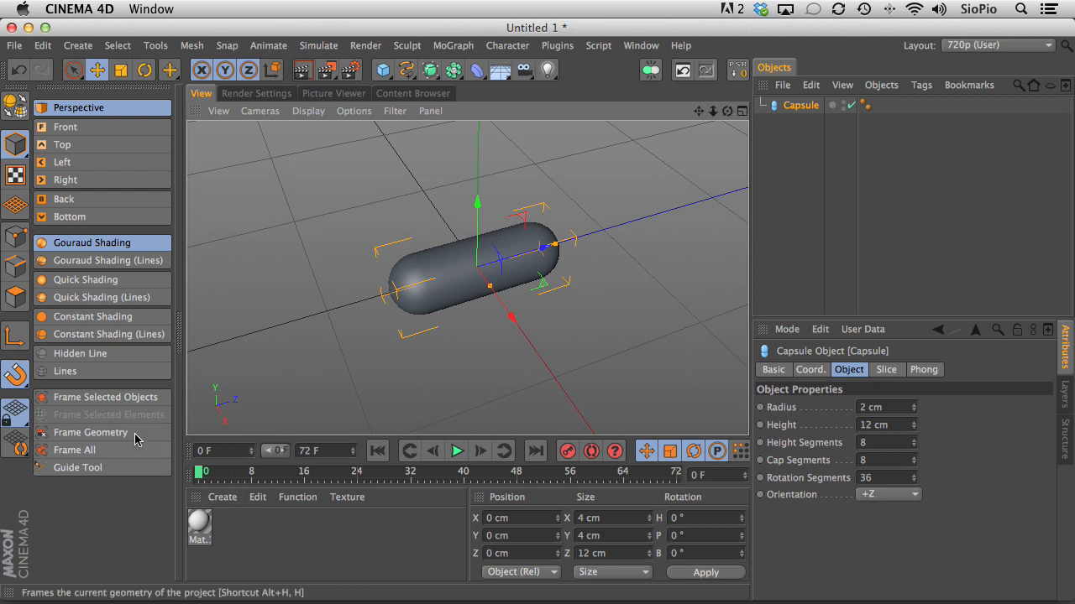
{"action": "left_click", "coordinate": [108, 352]}
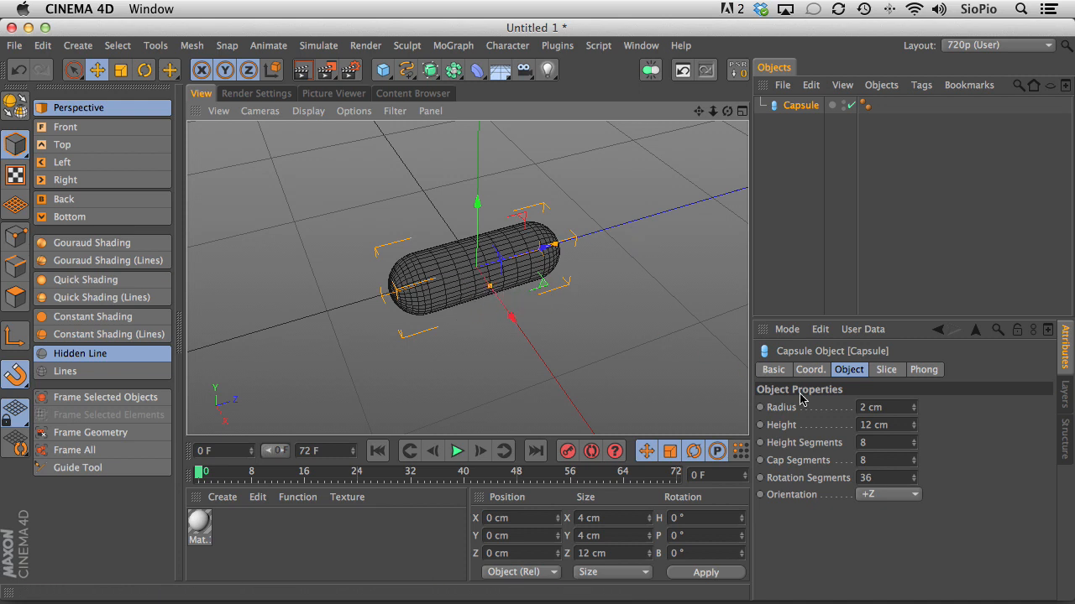
{"action": "left_click", "coordinate": [889, 407]}
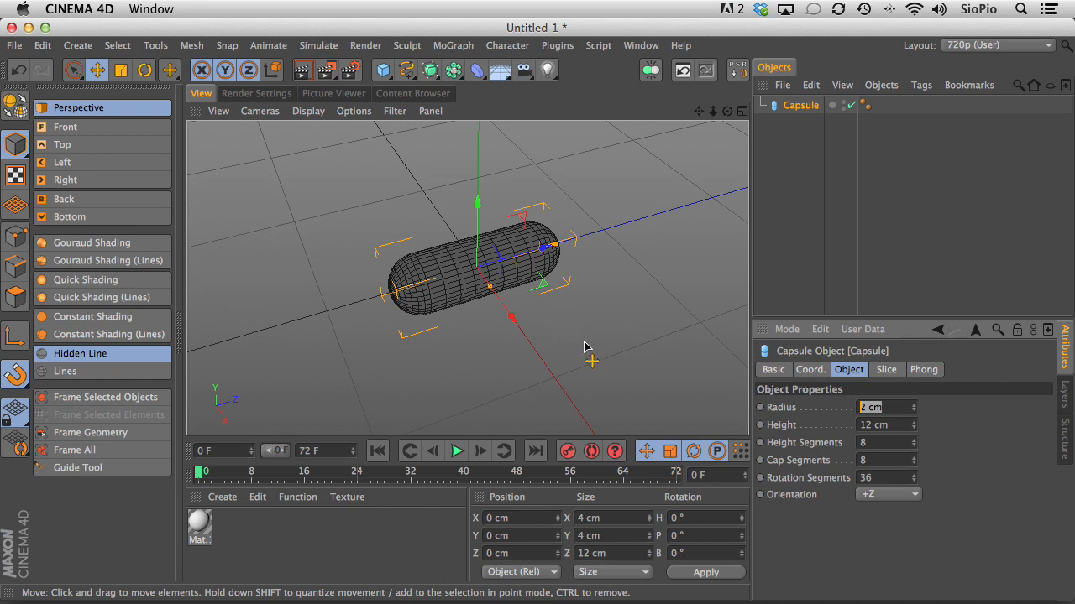
{"action": "left_click", "coordinate": [879, 443]}
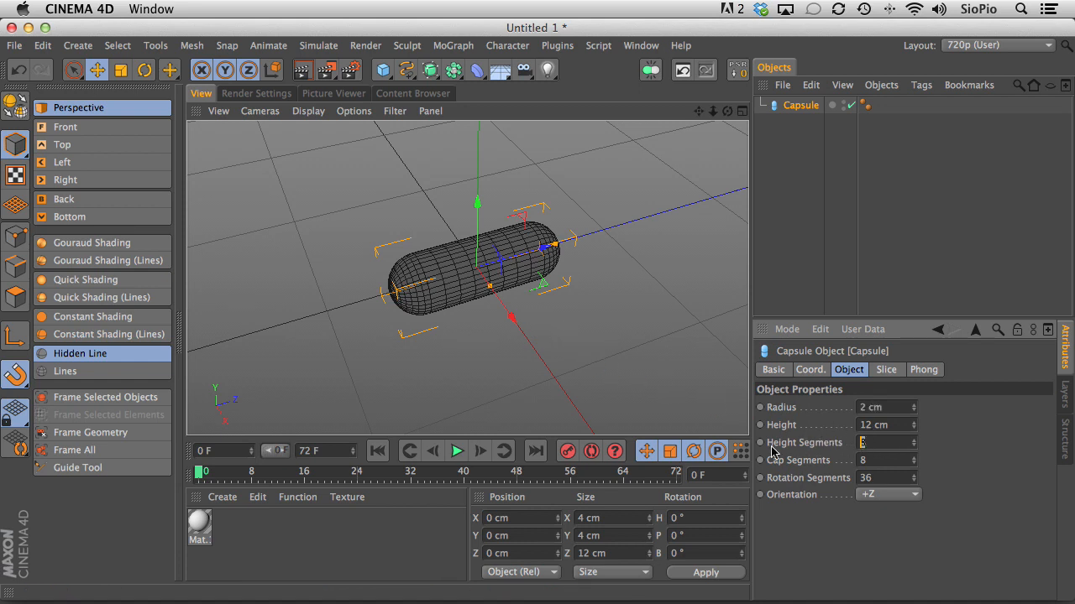
{"action": "key", "text": "Tab"}
{"action": "type", "text": "3"}
{"action": "key", "text": "Tab"}
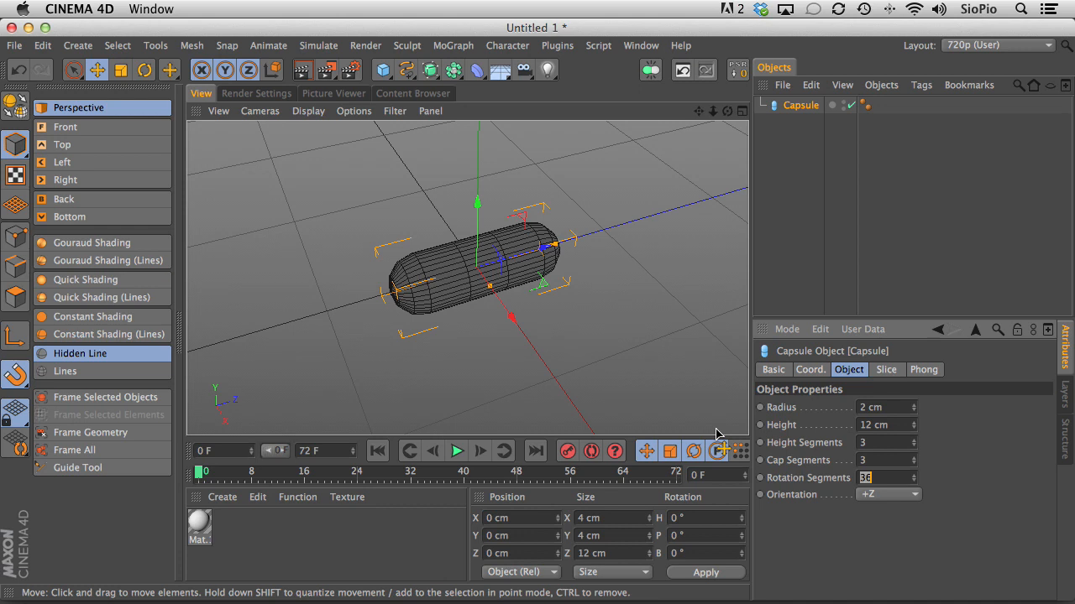
{"action": "type", "text": "8"}
{"action": "key", "text": "Return"}
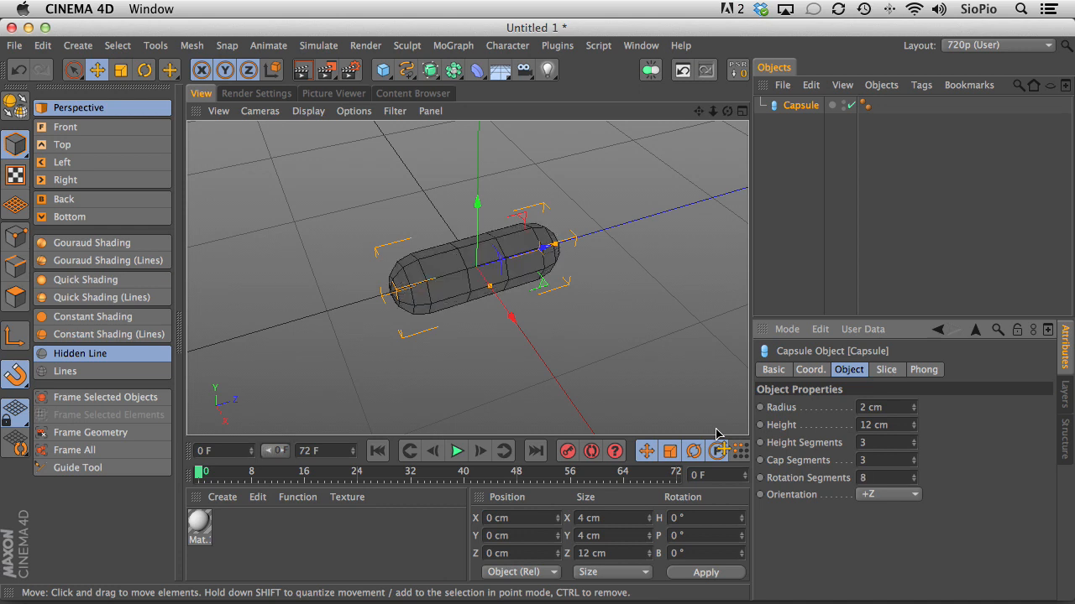
Step: Render the current view to check the low-resolution capsule's silhouette, and return to the editor display with the capsule selected
{"action": "left_click", "coordinate": [302, 72]}
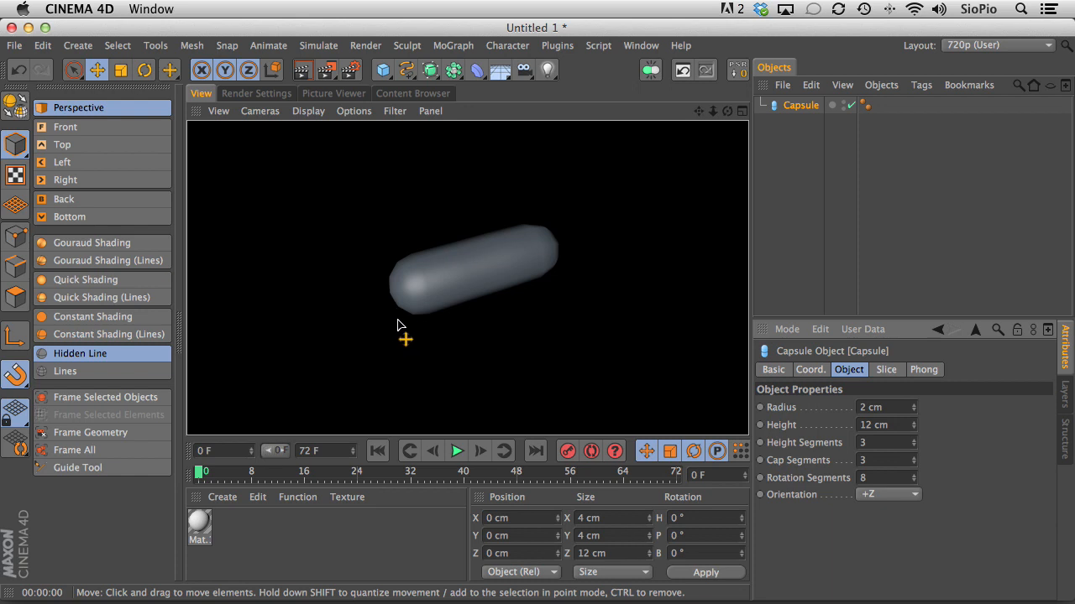
{"action": "left_click", "coordinate": [797, 126]}
{"action": "left_click", "coordinate": [796, 106]}
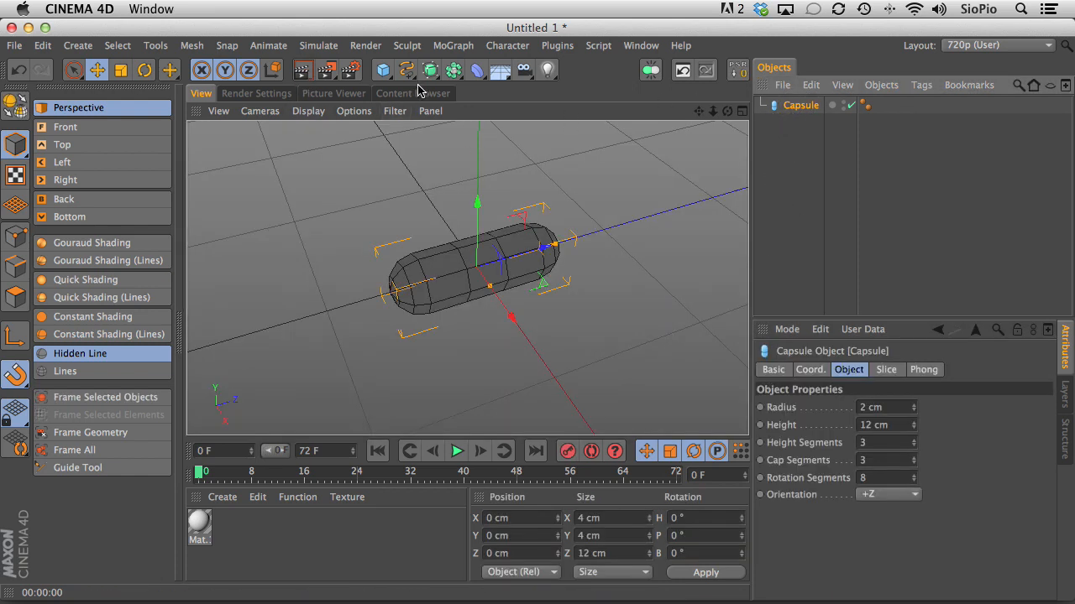
Step: Make the capsule a child of a new HyperNURBS object, compare it with smoothing off and on, and set Subdivision Renderer to 2
{"action": "left_click_drag", "start_coordinate": [431, 69], "coordinate": [452, 88]}
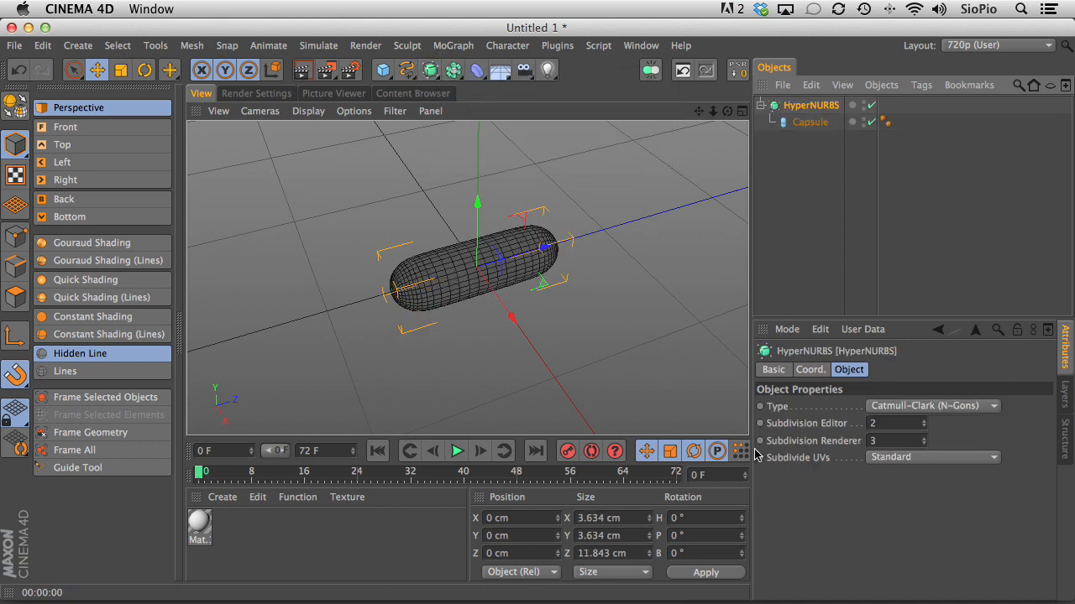
{"action": "left_click", "coordinate": [870, 105]}
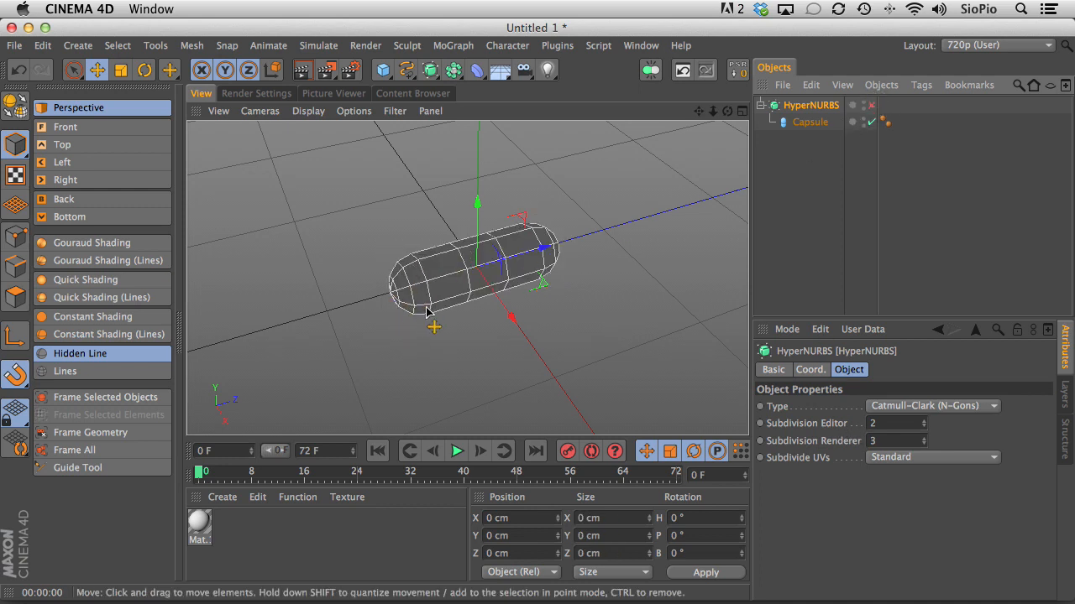
{"action": "left_click", "coordinate": [871, 105]}
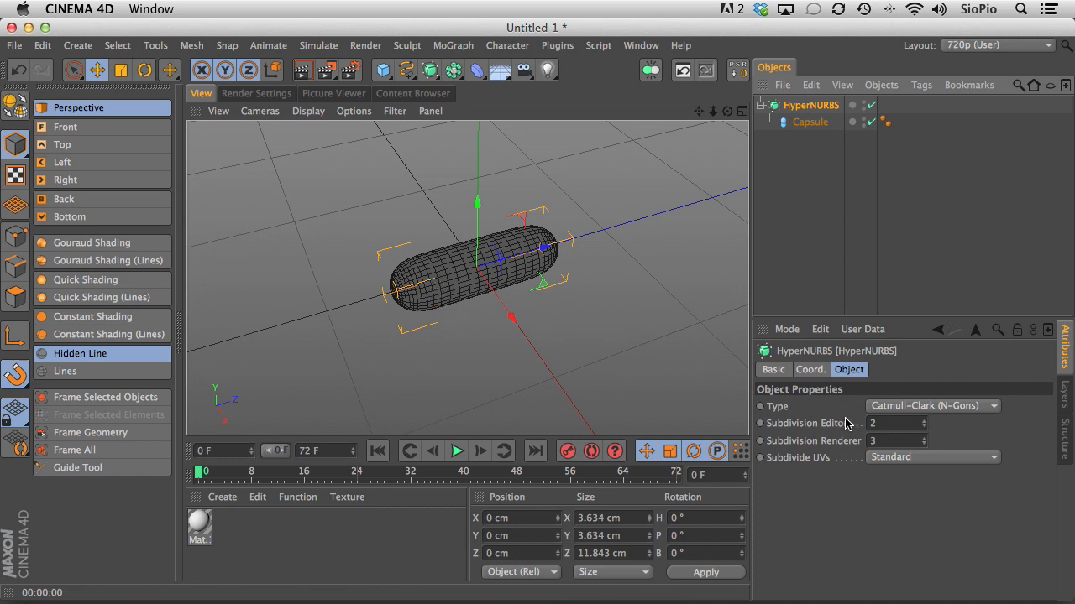
{"action": "double_click", "coordinate": [883, 440]}
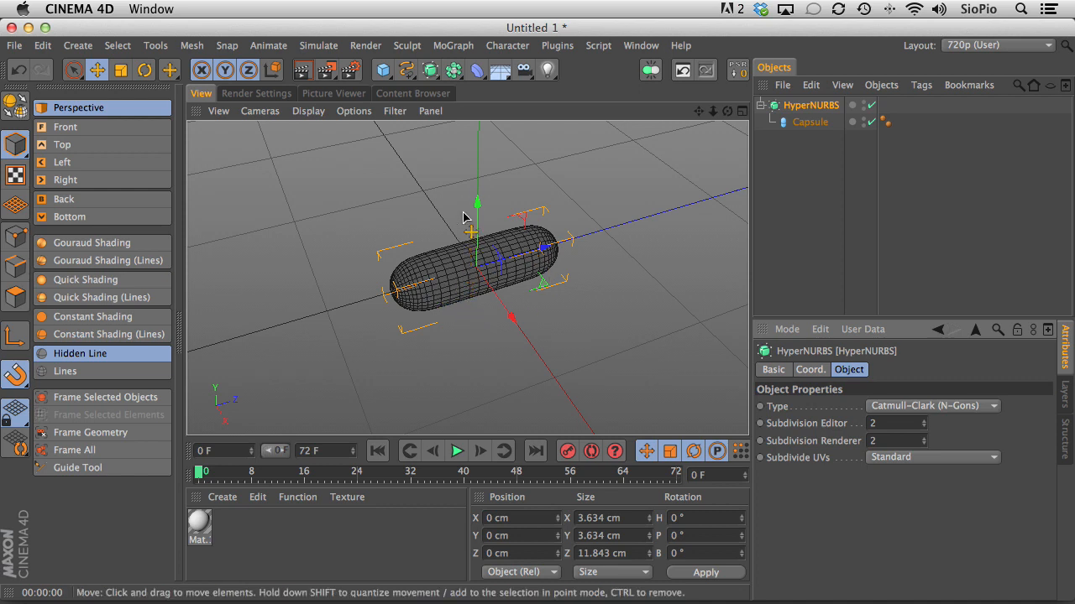
Step: Add a Taper deformer and set its size to 4 cm, 12 cm and 4 cm
{"action": "left_click_drag", "start_coordinate": [476, 70], "coordinate": [896, 97]}
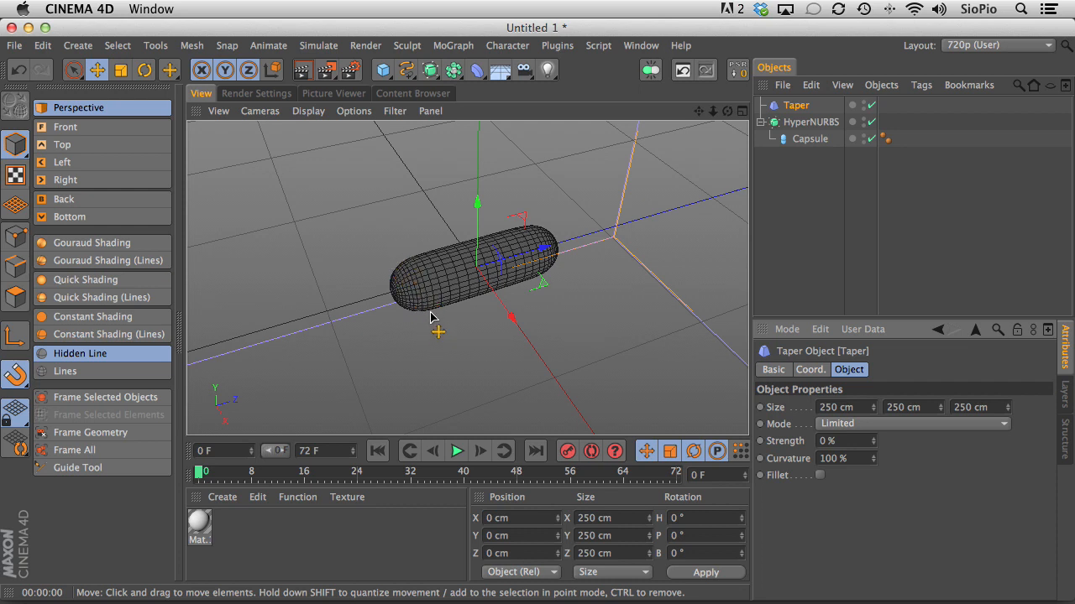
{"action": "double_click", "coordinate": [844, 407]}
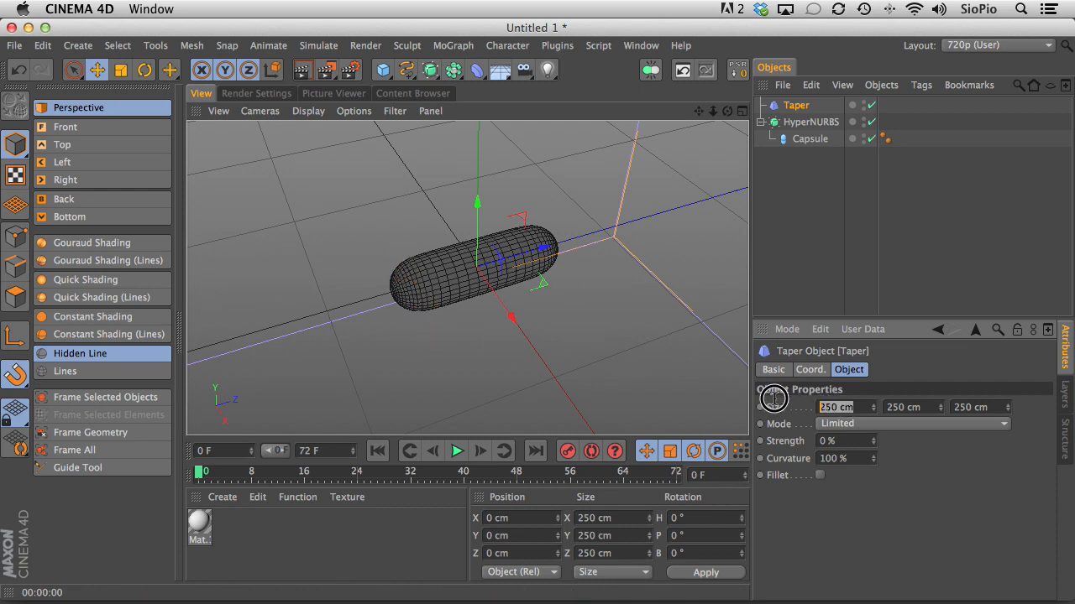
{"action": "type", "text": "4"}
{"action": "key", "text": "Tab"}
{"action": "type", "text": "12"}
{"action": "key", "text": "Tab"}
{"action": "type", "text": "4"}
{"action": "key", "text": "Return"}
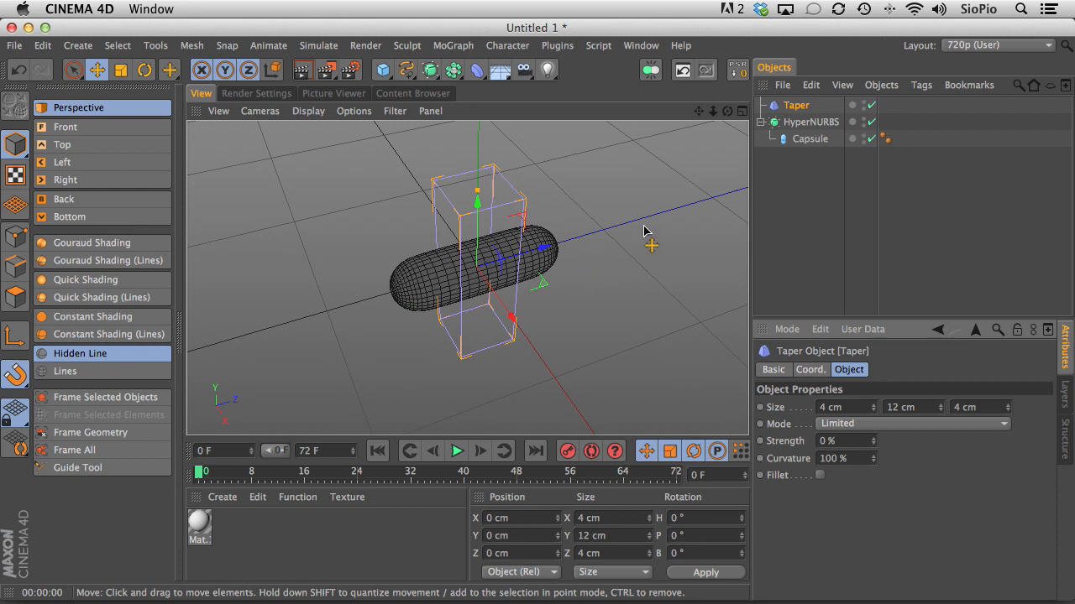
Step: Set the Taper's pitch rotation to -90° and make it a child of the capsule
{"action": "left_click", "coordinate": [811, 370]}
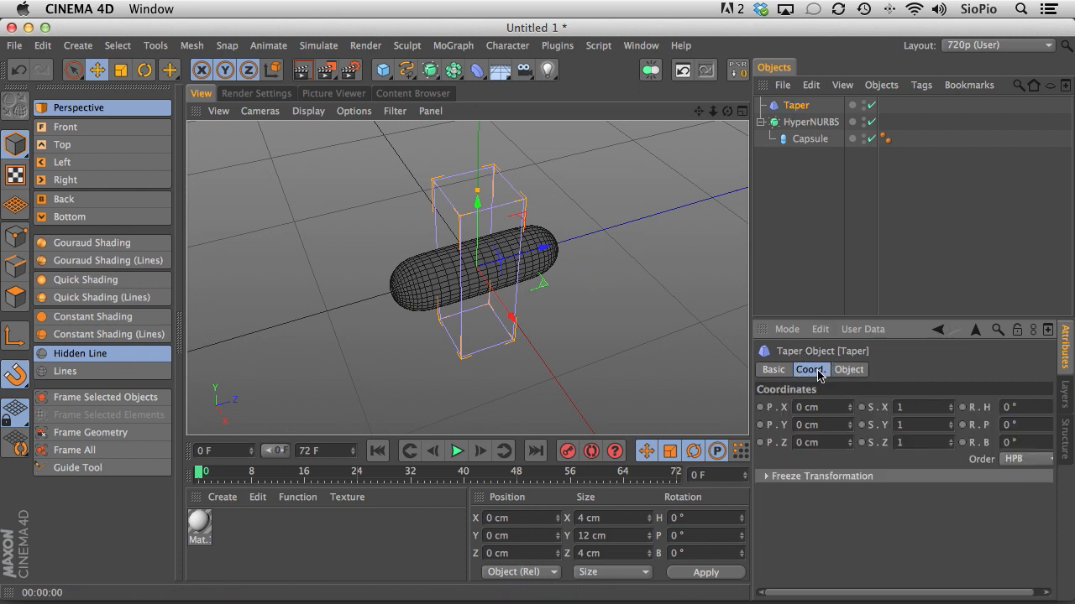
{"action": "left_click", "coordinate": [1019, 421]}
{"action": "type", "text": "-90"}
{"action": "key", "text": "Return"}
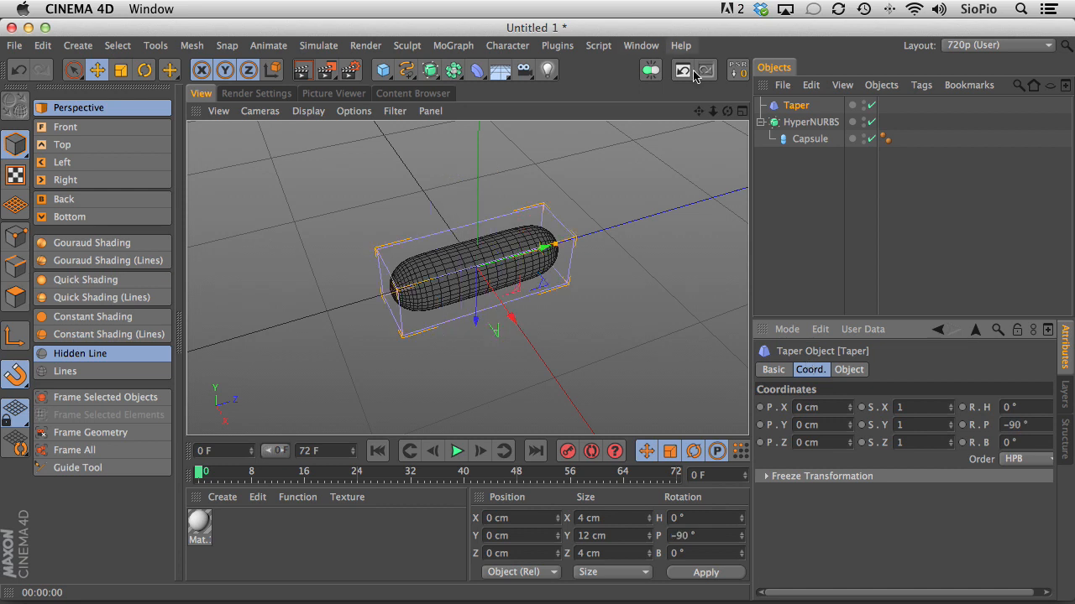
{"action": "left_click_drag", "start_coordinate": [795, 109], "coordinate": [802, 144]}
Step: Set the Taper's strength to 54% and try a pitch rotation of 0° to see how its orientation affects the capsule
{"action": "left_click", "coordinate": [848, 369]}
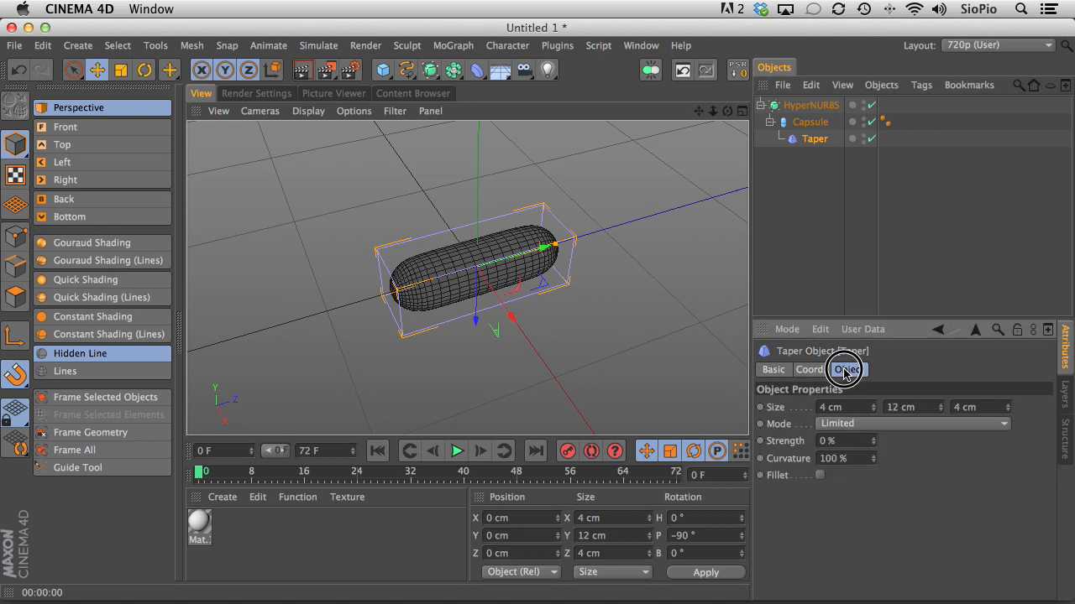
{"action": "left_click_drag", "start_coordinate": [873, 441], "coordinate": [811, 424]}
{"action": "left_click", "coordinate": [811, 370]}
{"action": "double_click", "coordinate": [1014, 423]}
{"action": "type", "text": "0"}
{"action": "key", "text": "Return"}
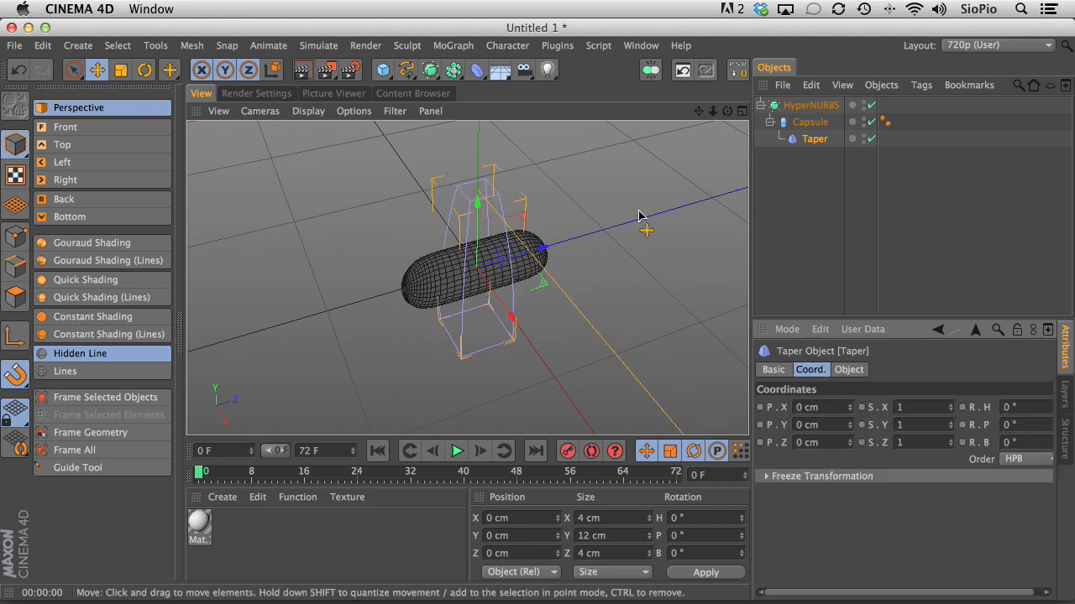
Step: Raise the Taper's strength to 69% and set its pitch rotation back to -90°
{"action": "left_click", "coordinate": [849, 370]}
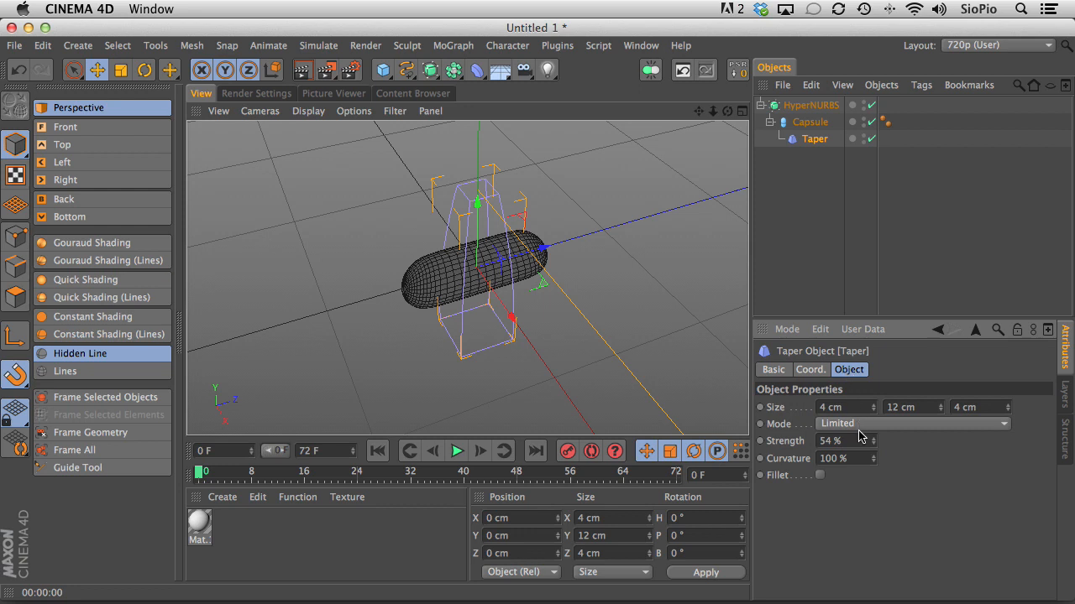
{"action": "left_click_drag", "start_coordinate": [873, 445], "coordinate": [878, 409]}
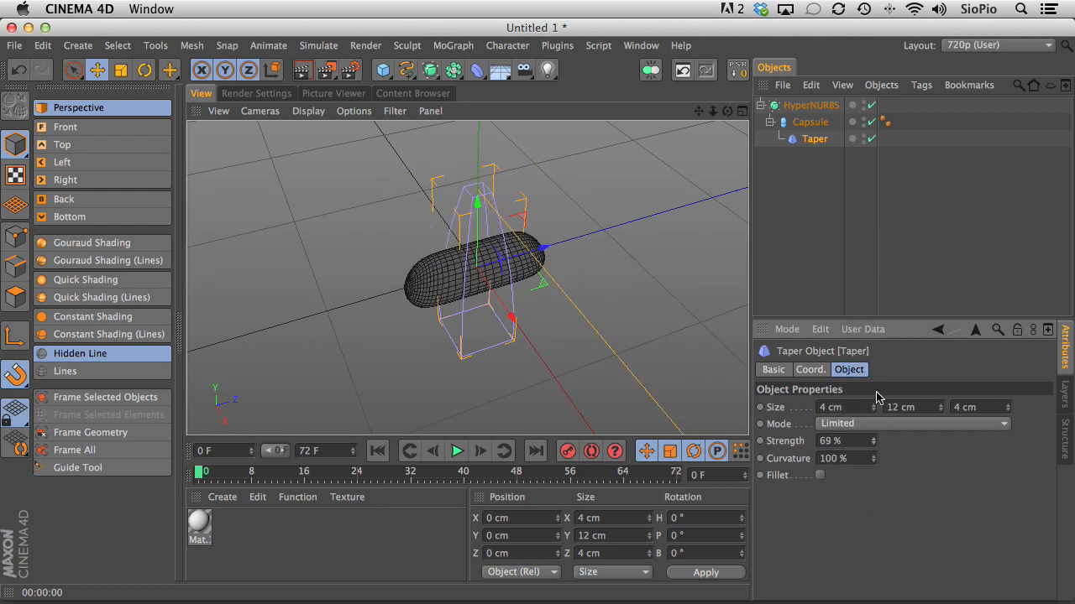
{"action": "left_click", "coordinate": [810, 370]}
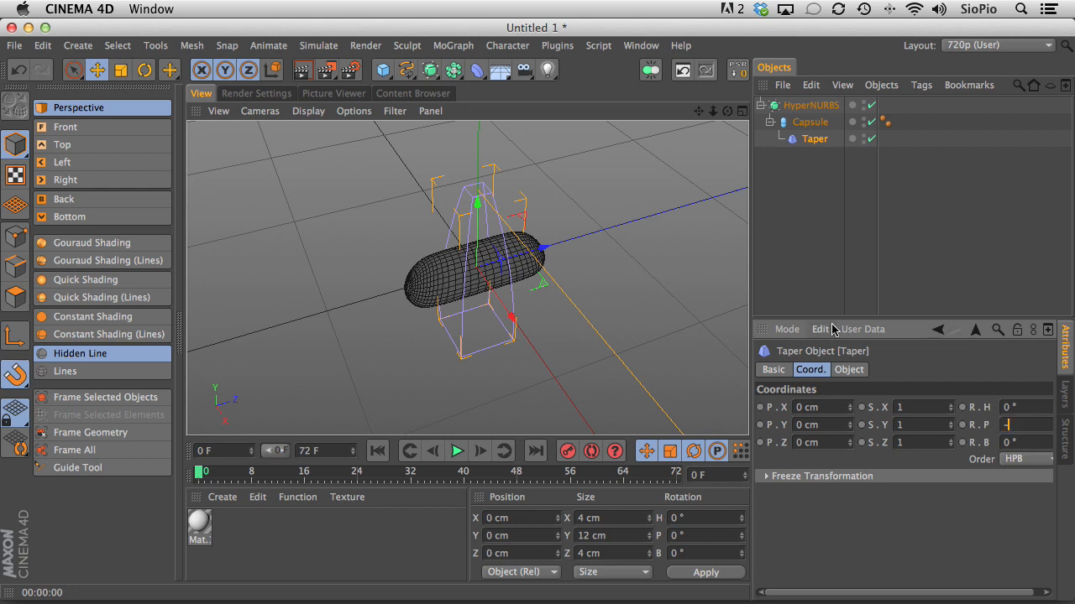
{"action": "type", "text": "-90"}
{"action": "key", "text": "Return"}
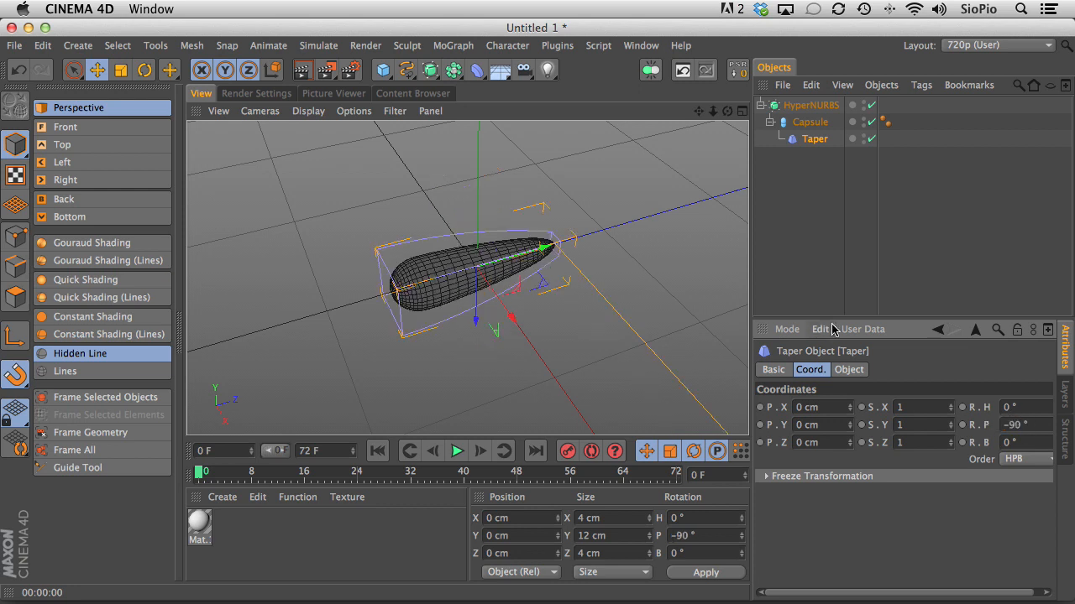
Step: Try a curvature of 255% on the Taper deformer
{"action": "left_click", "coordinate": [848, 370]}
{"action": "left_click_drag", "start_coordinate": [875, 458], "coordinate": [813, 347]}
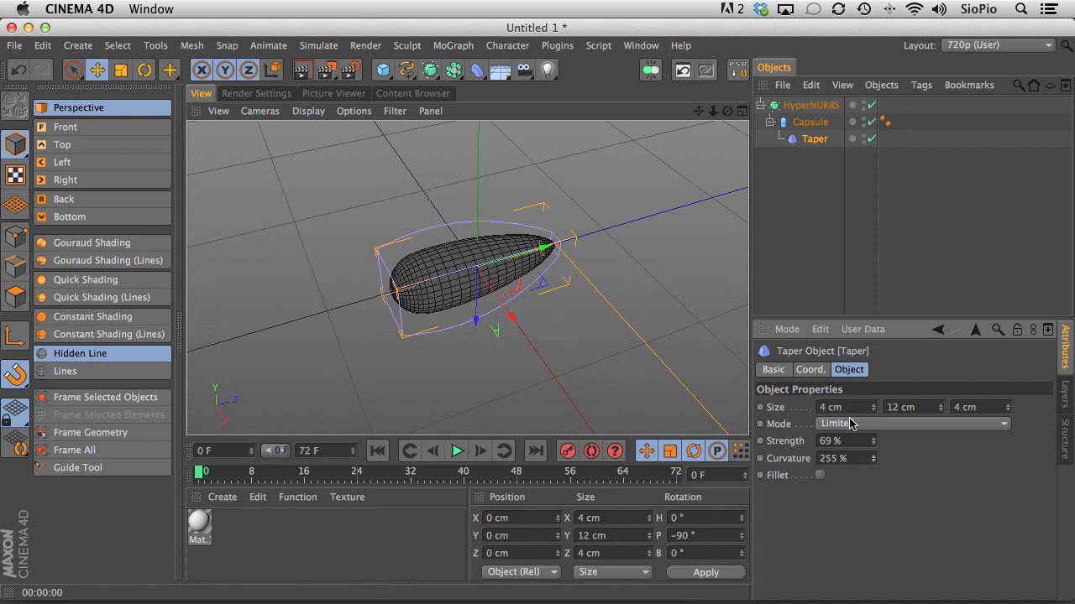
Step: Set the Taper's strength to 30% and its curvature to 200%
{"action": "left_click_drag", "start_coordinate": [845, 442], "coordinate": [753, 435]}
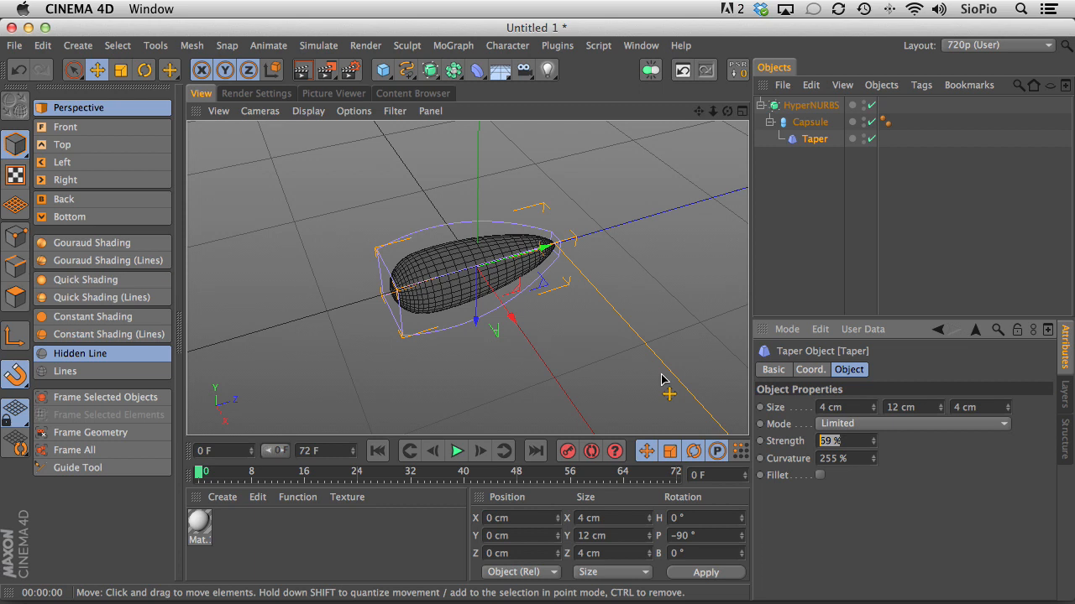
{"action": "type", "text": "30"}
{"action": "key", "text": "Tab"}
{"action": "type", "text": "2"}
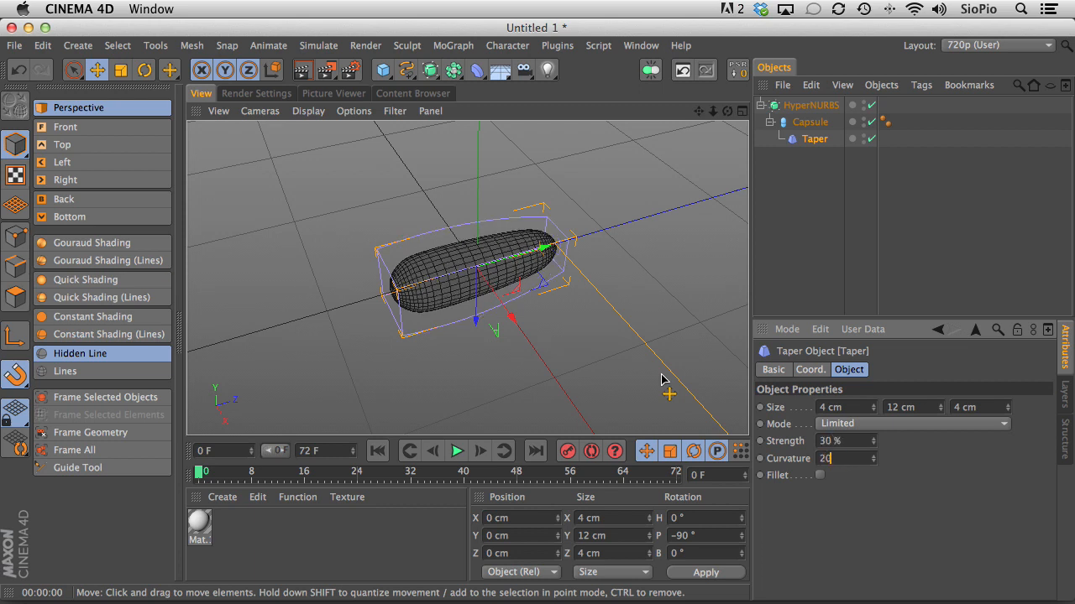
{"action": "key", "text": "Return"}
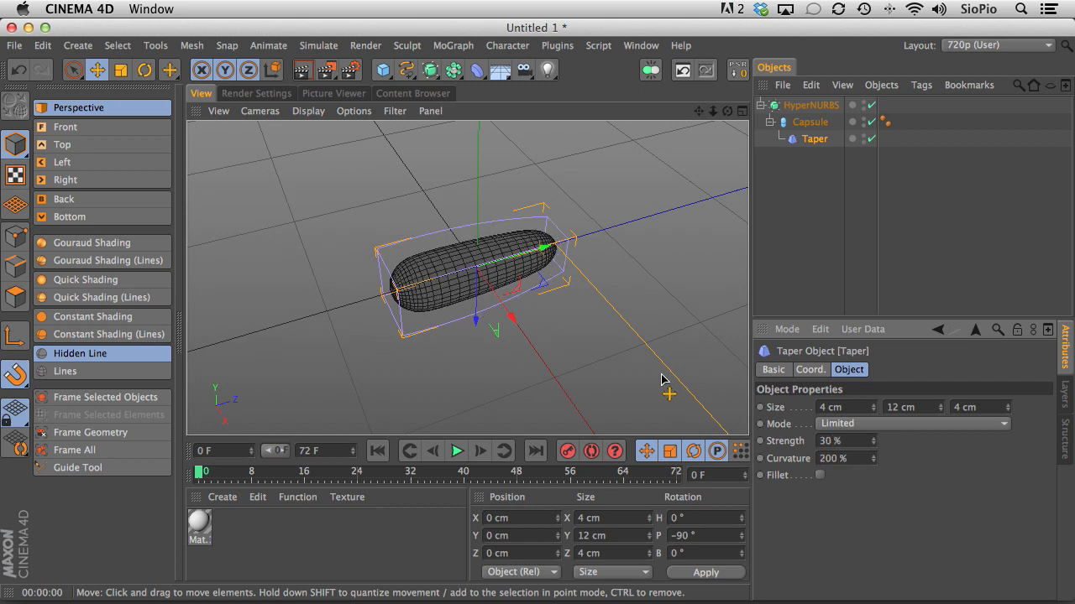
Step: Raise the Taper's strength to 35%
{"action": "left_click", "coordinate": [498, 277]}
{"action": "left_click_drag", "start_coordinate": [499, 277], "coordinate": [458, 198], "text": "alt"}
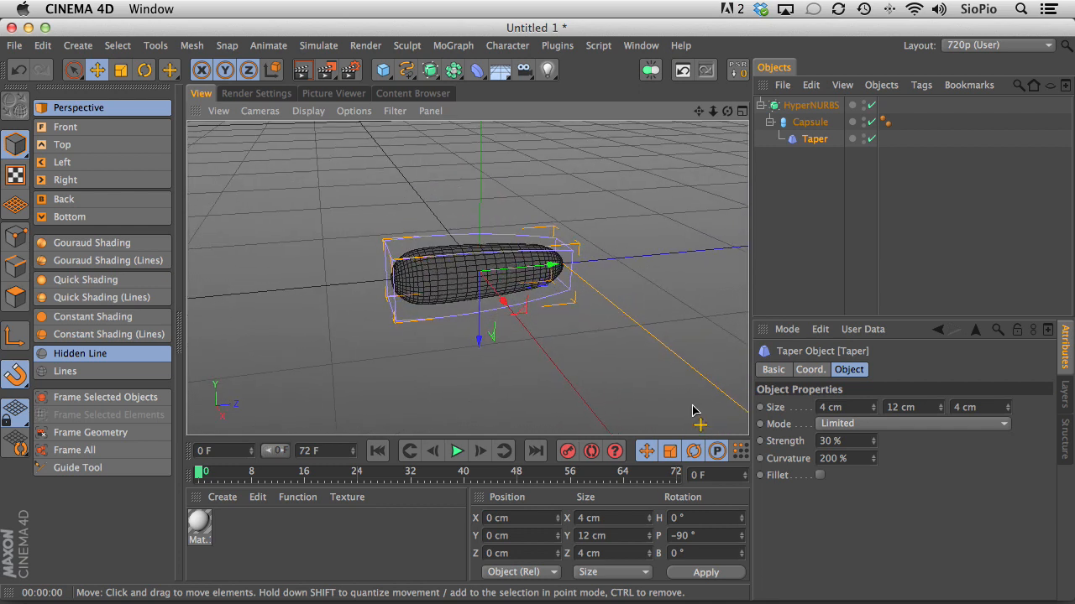
{"action": "double_click", "coordinate": [842, 443]}
{"action": "type", "text": "35"}
{"action": "key", "text": "Return"}
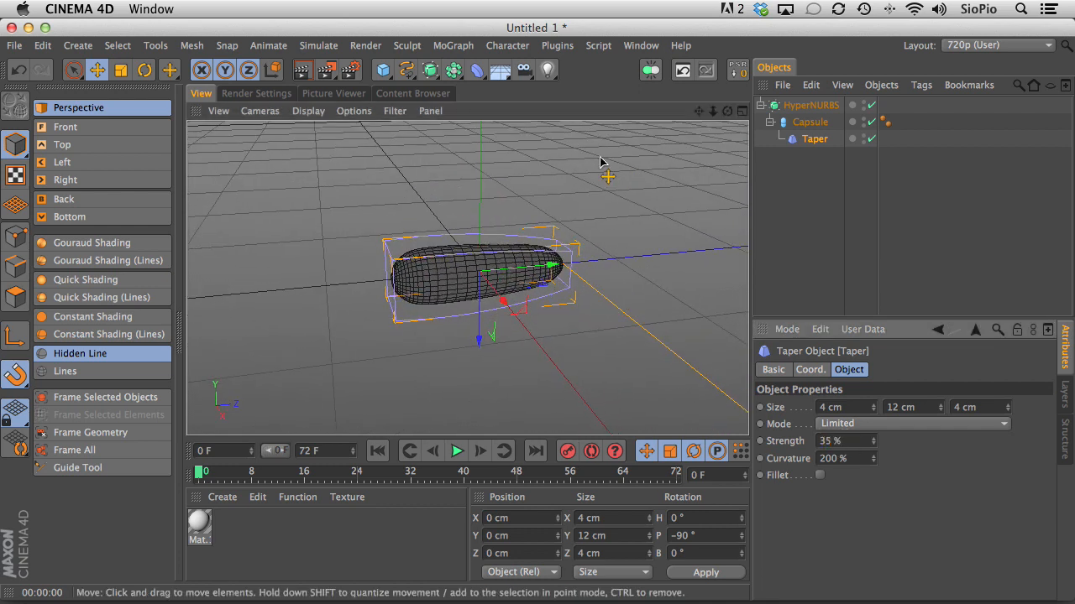
Step: Add a Bend deformer and set its size to 4 cm by 12 cm by 4 cm
{"action": "left_click_drag", "start_coordinate": [443, 301], "coordinate": [504, 396], "text": "alt"}
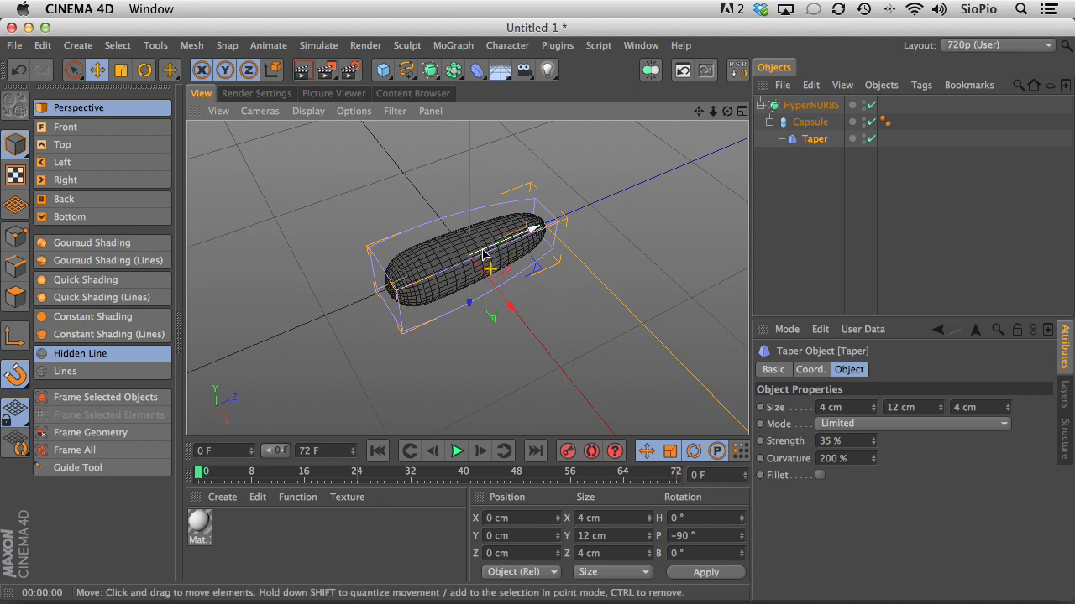
{"action": "left_click", "coordinate": [477, 70]}
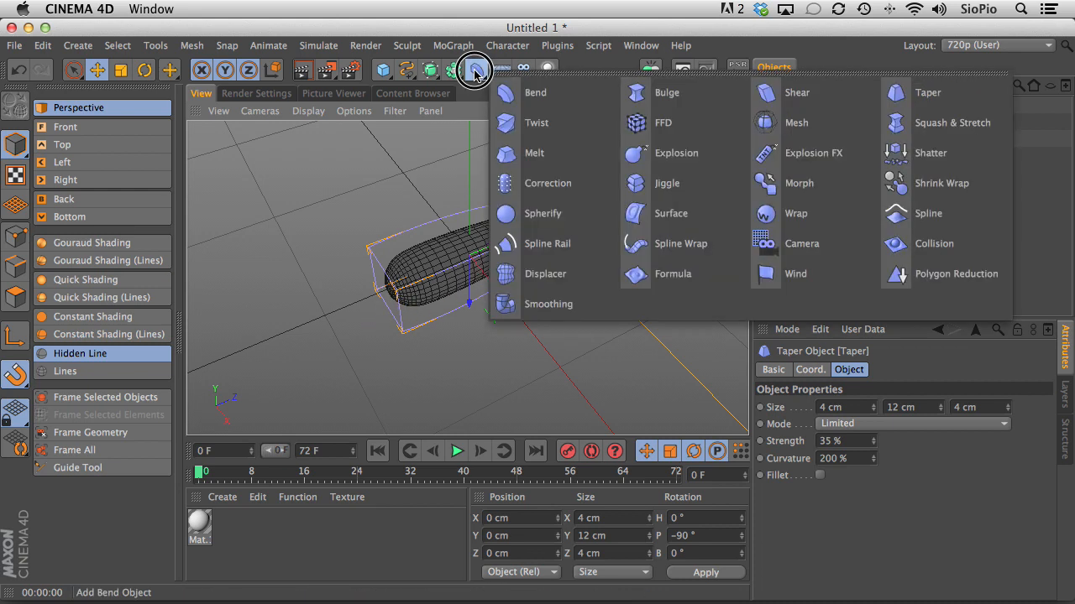
{"action": "left_click", "coordinate": [520, 93]}
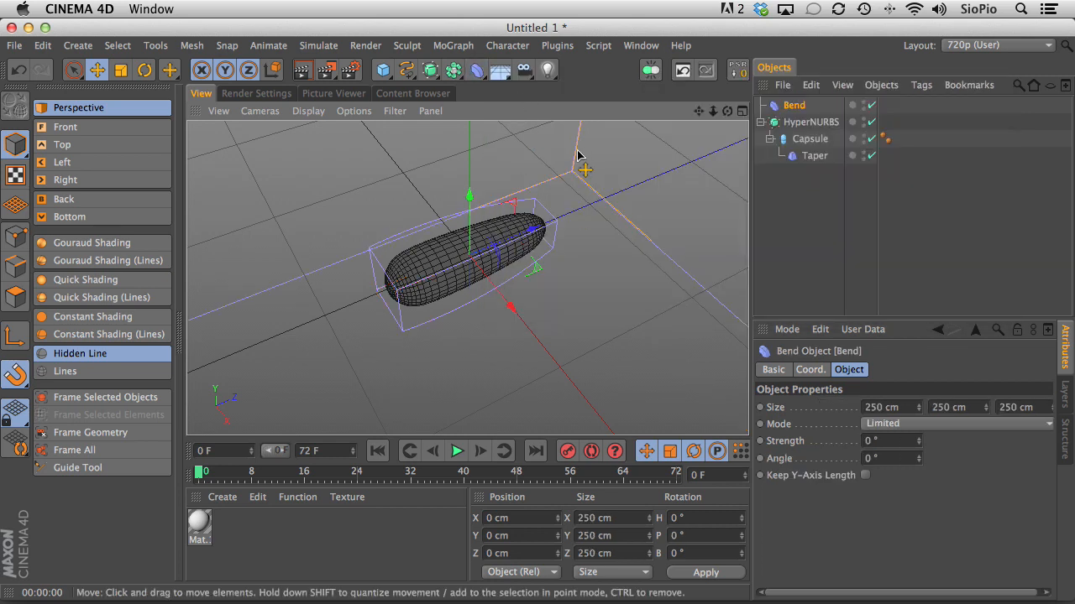
{"action": "left_click", "coordinate": [908, 406]}
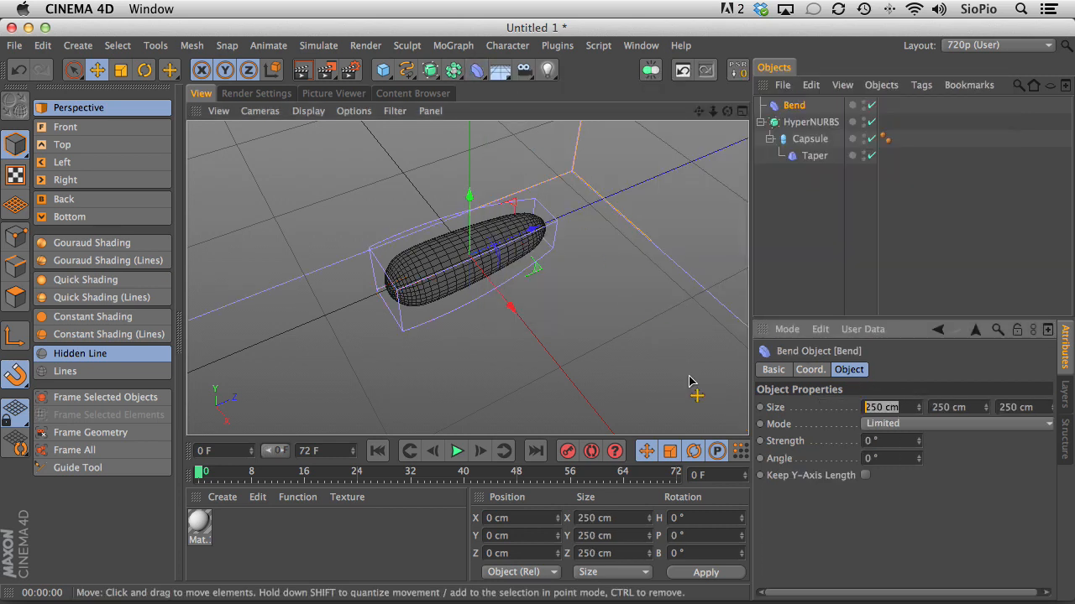
{"action": "type", "text": "4"}
{"action": "key", "text": "Tab"}
{"action": "type", "text": "12"}
{"action": "key", "text": "Tab"}
{"action": "type", "text": "4"}
{"action": "key", "text": "Return"}
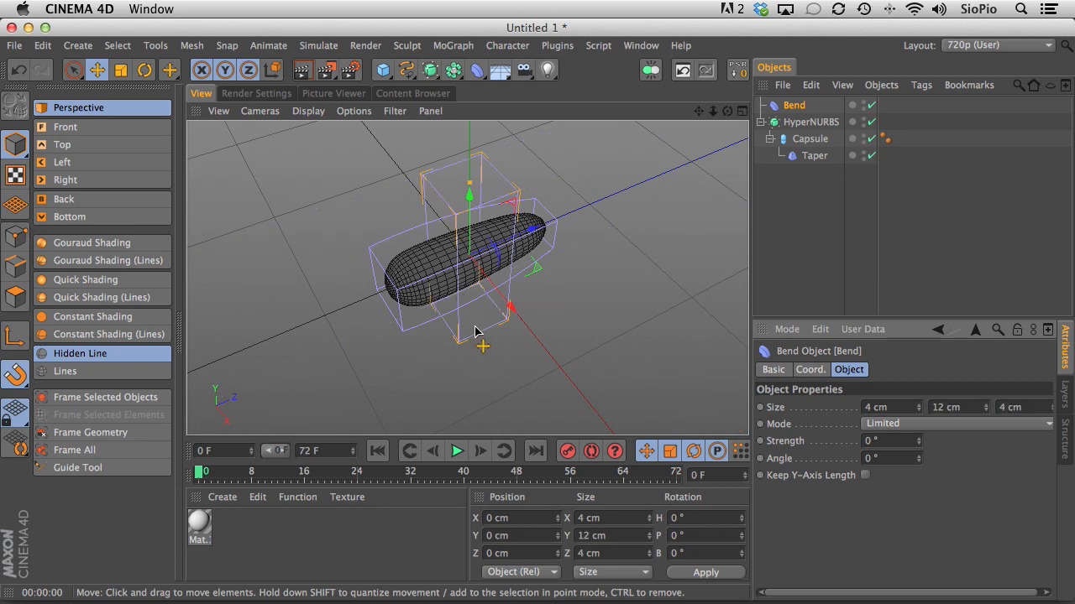
Step: Set the Bend's pitch rotation to -90° and make it a child of the capsule, below the Taper
{"action": "left_click", "coordinate": [810, 370]}
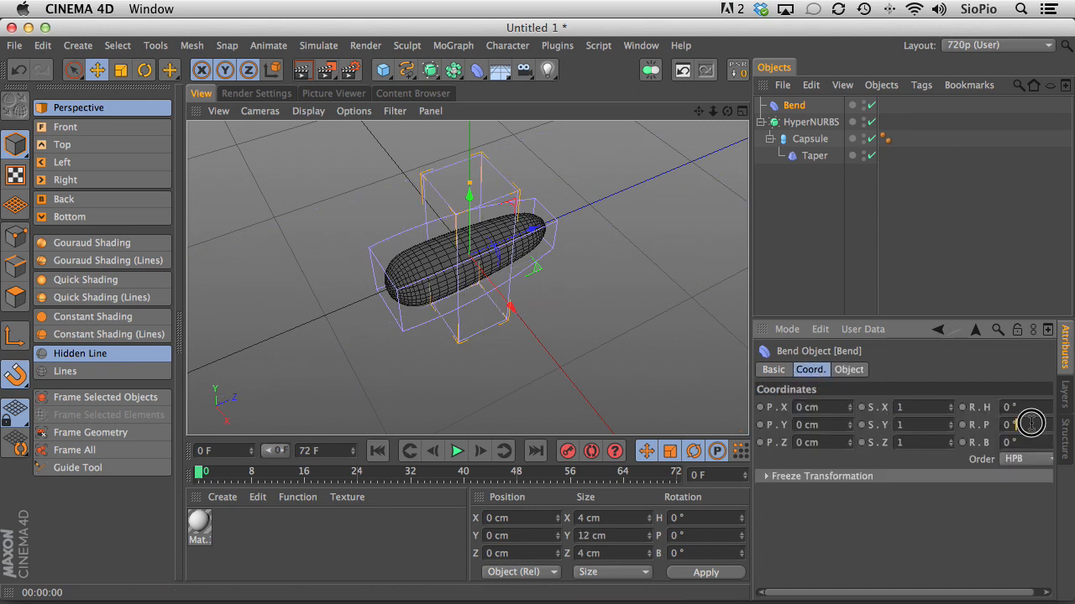
{"action": "type", "text": "-90"}
{"action": "key", "text": "Return"}
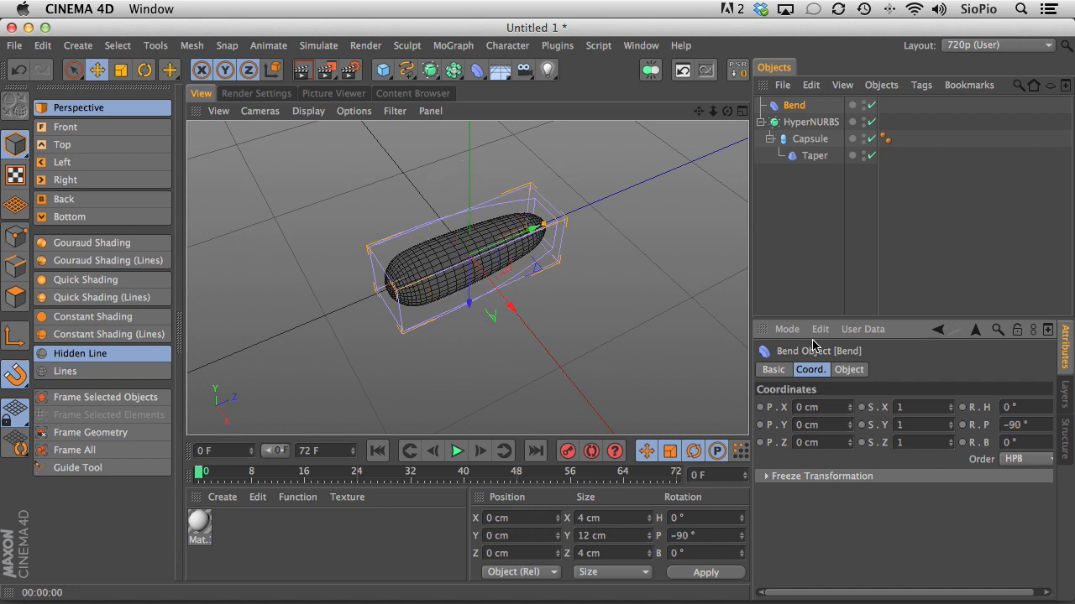
{"action": "left_click", "coordinate": [789, 105]}
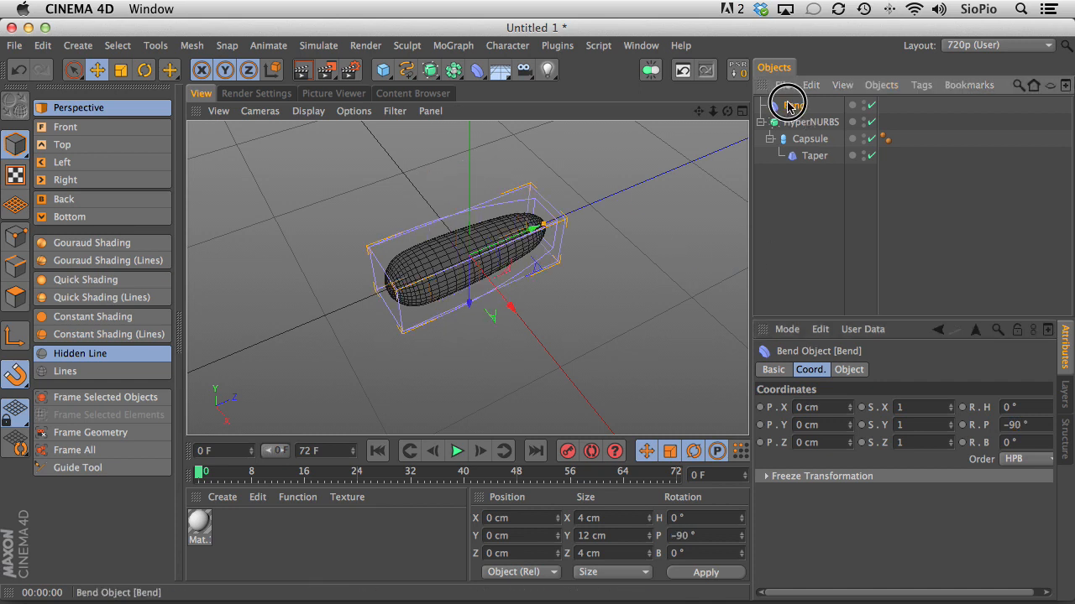
{"action": "left_click_drag", "start_coordinate": [789, 105], "coordinate": [802, 163]}
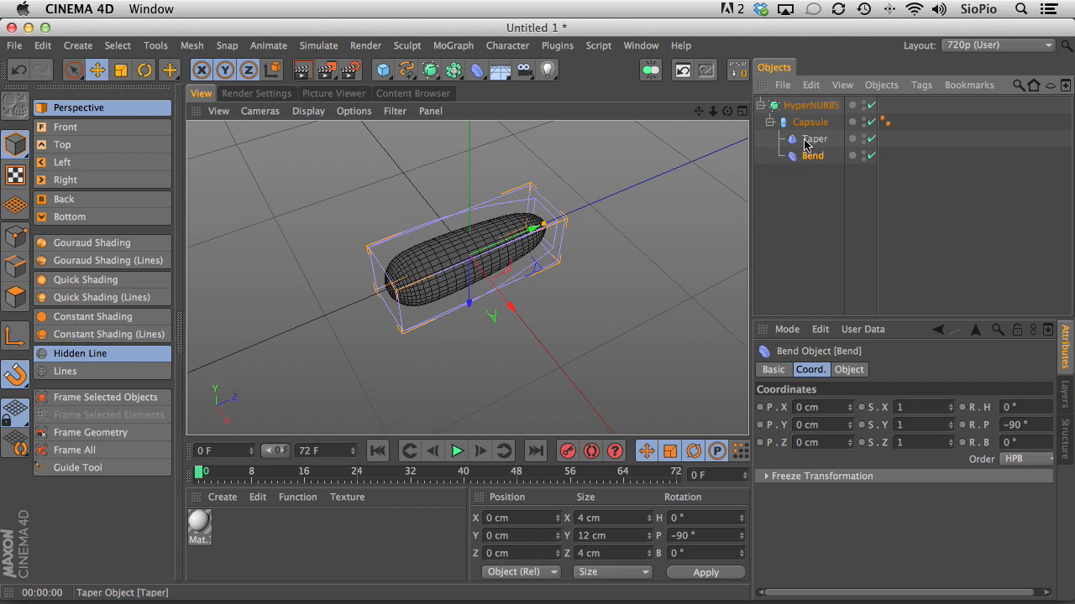
Step: Bend the capsule with a strength of 150° and enable Keep Y-Axis Length
{"action": "left_click", "coordinate": [848, 371]}
{"action": "left_click_drag", "start_coordinate": [918, 442], "coordinate": [876, 319]}
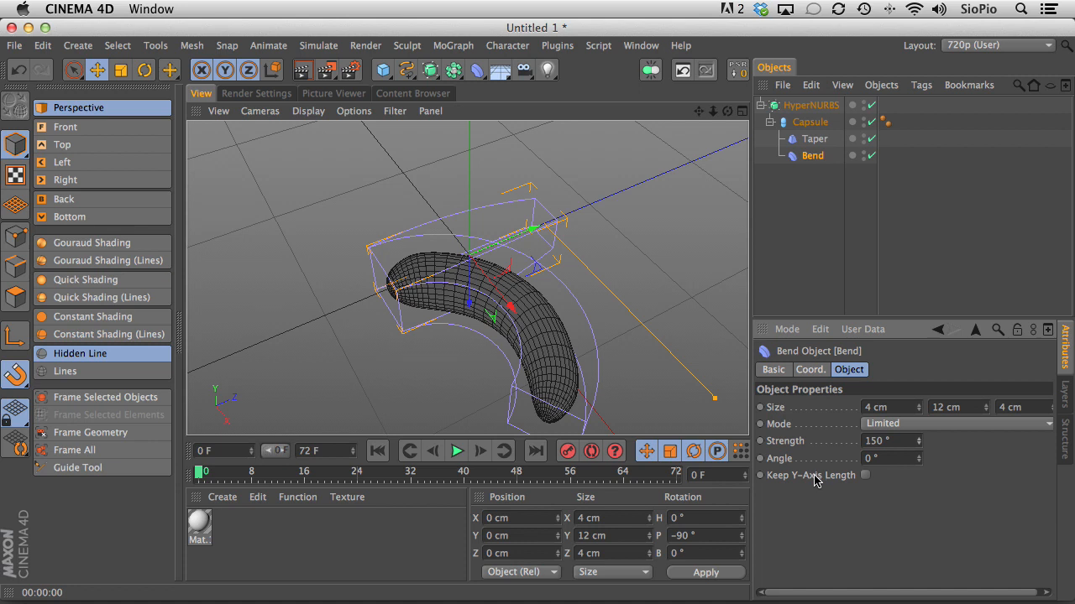
{"action": "left_click", "coordinate": [866, 476]}
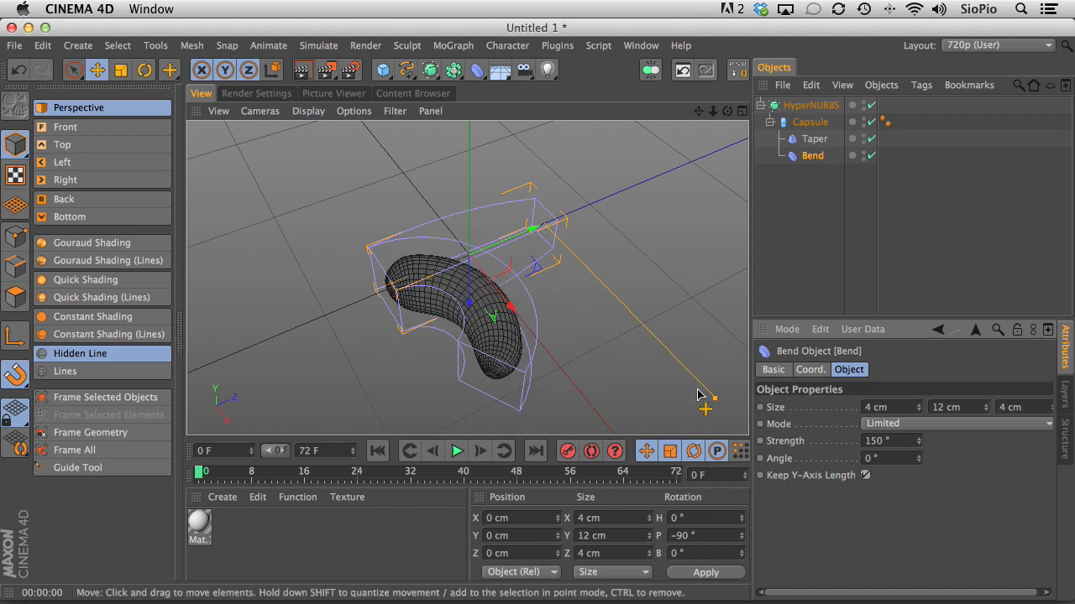
Step: Try a Bend strength of 73° with different angles such as 12°, and return the angle to 0°
{"action": "left_click_drag", "start_coordinate": [921, 445], "coordinate": [825, 456]}
{"action": "left_click", "coordinate": [921, 459]}
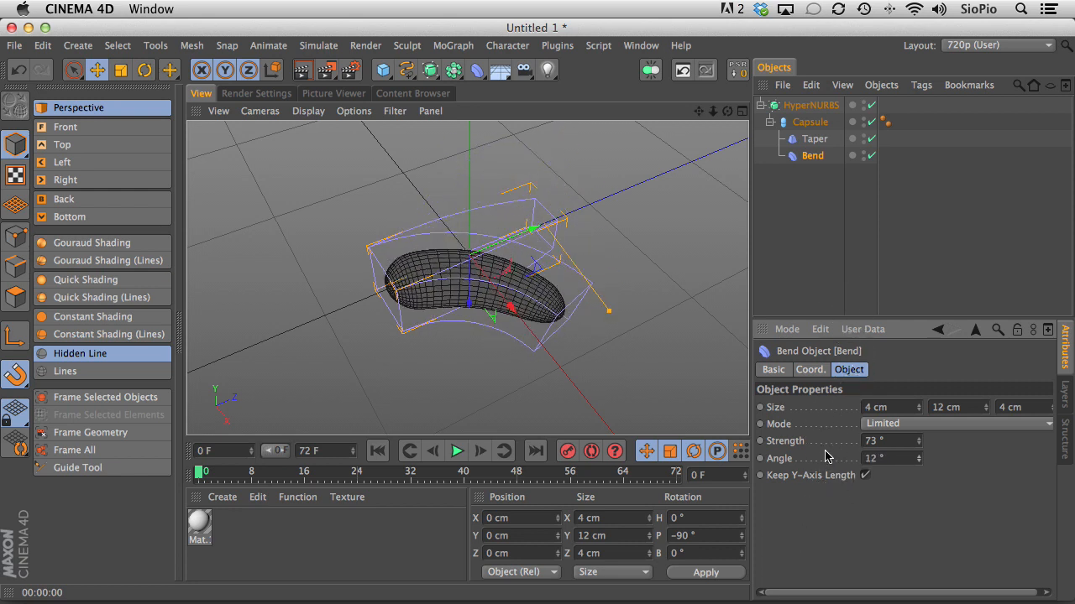
{"action": "left_click_drag", "start_coordinate": [889, 460], "coordinate": [751, 434]}
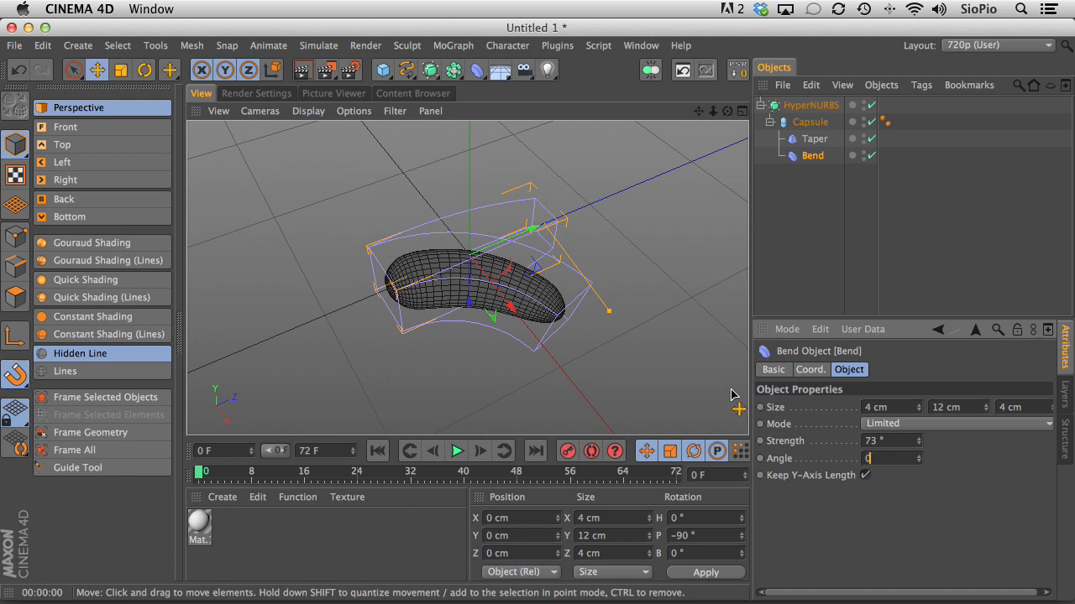
{"action": "key", "text": "Return"}
{"action": "left_click_drag", "start_coordinate": [396, 298], "coordinate": [540, 157], "text": "alt"}
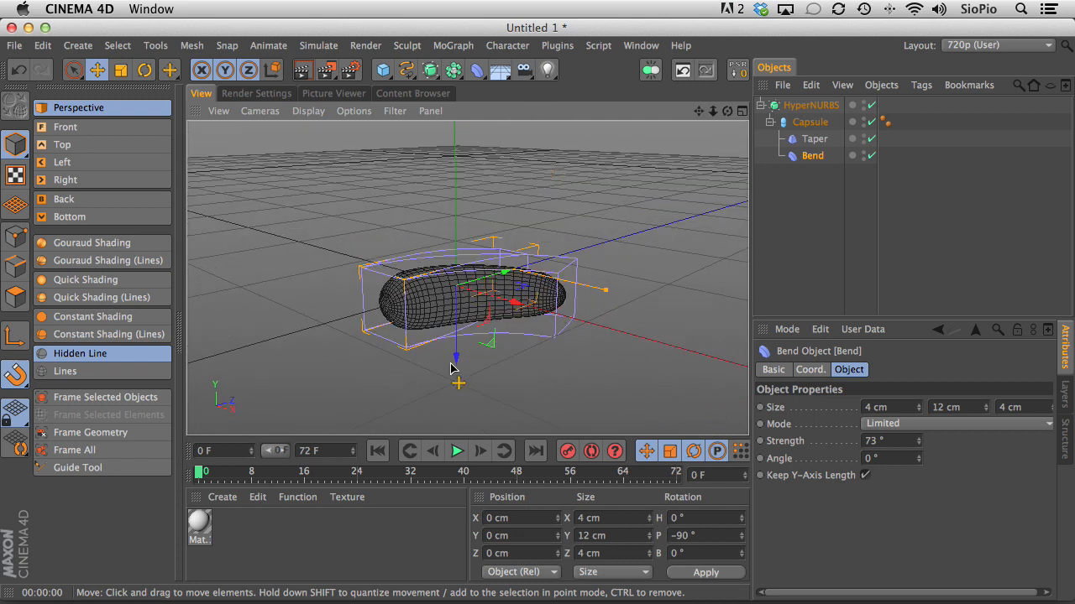
{"action": "left_click_drag", "start_coordinate": [916, 457], "coordinate": [919, 445]}
{"action": "left_click_drag", "start_coordinate": [912, 385], "coordinate": [882, 441]}
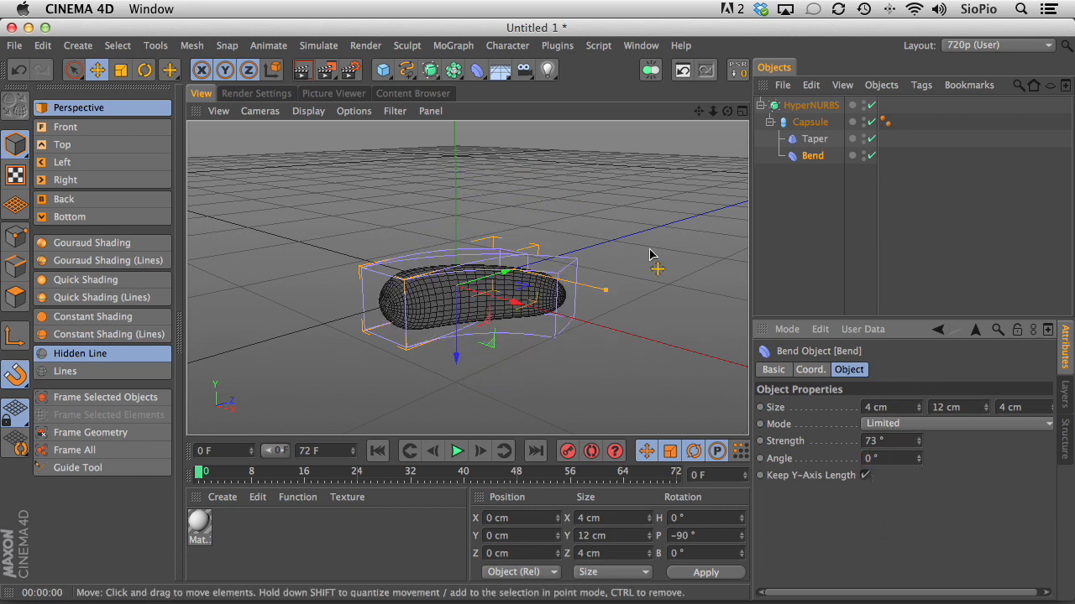
Step: Set the Bend's strength to 100° and render the perspective view
{"action": "left_click_drag", "start_coordinate": [468, 314], "coordinate": [552, 400], "text": "alt"}
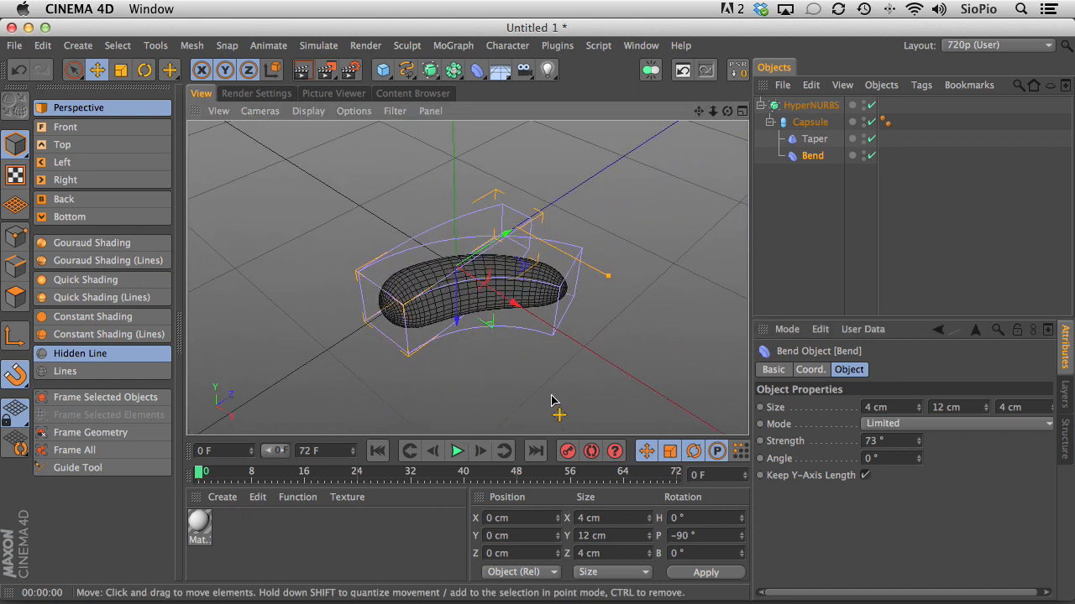
{"action": "left_click_drag", "start_coordinate": [921, 446], "coordinate": [859, 430]}
{"action": "type", "text": "100"}
{"action": "key", "text": "Return"}
{"action": "left_click", "coordinate": [303, 70]}
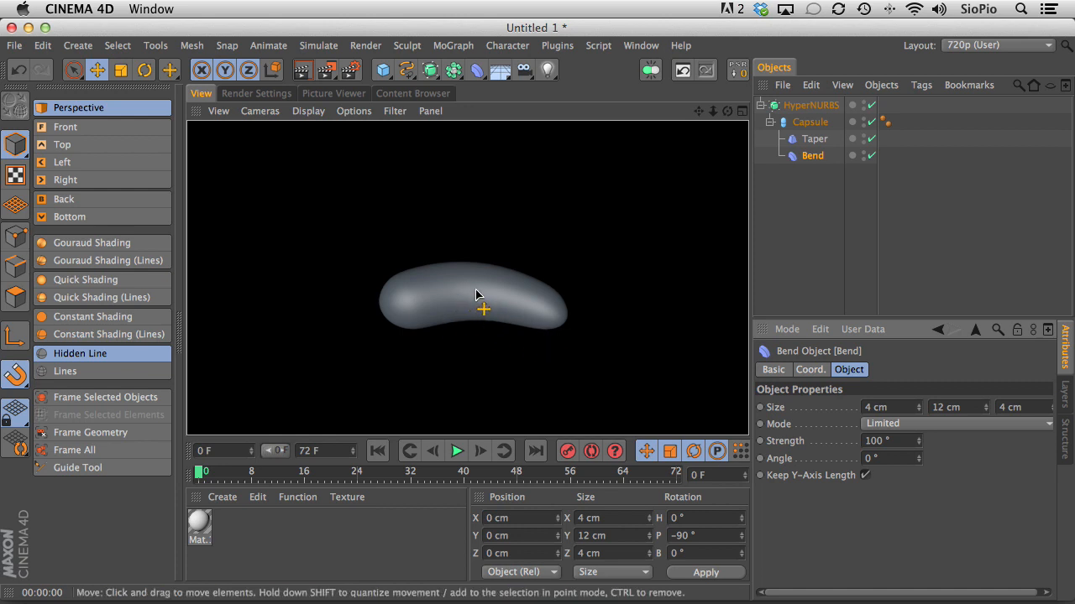
Step: Disable the Taper and Bend deformers to compare with the undeformed capsule, and enable both again
{"action": "middle_click_drag", "start_coordinate": [472, 295], "coordinate": [327, 250], "text": "alt"}
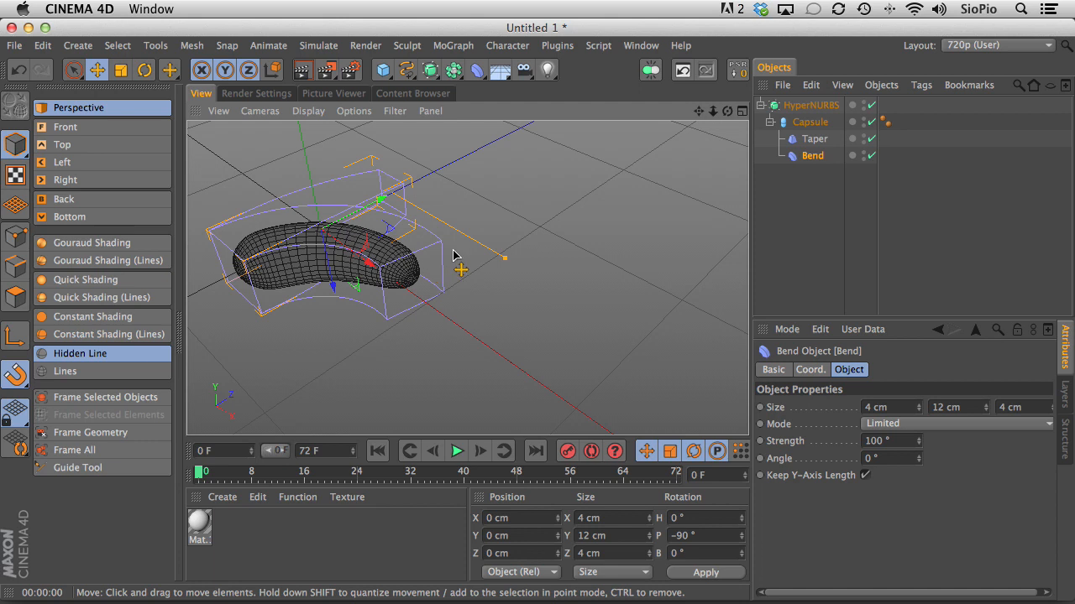
{"action": "left_click", "coordinate": [872, 140]}
{"action": "left_click", "coordinate": [873, 156]}
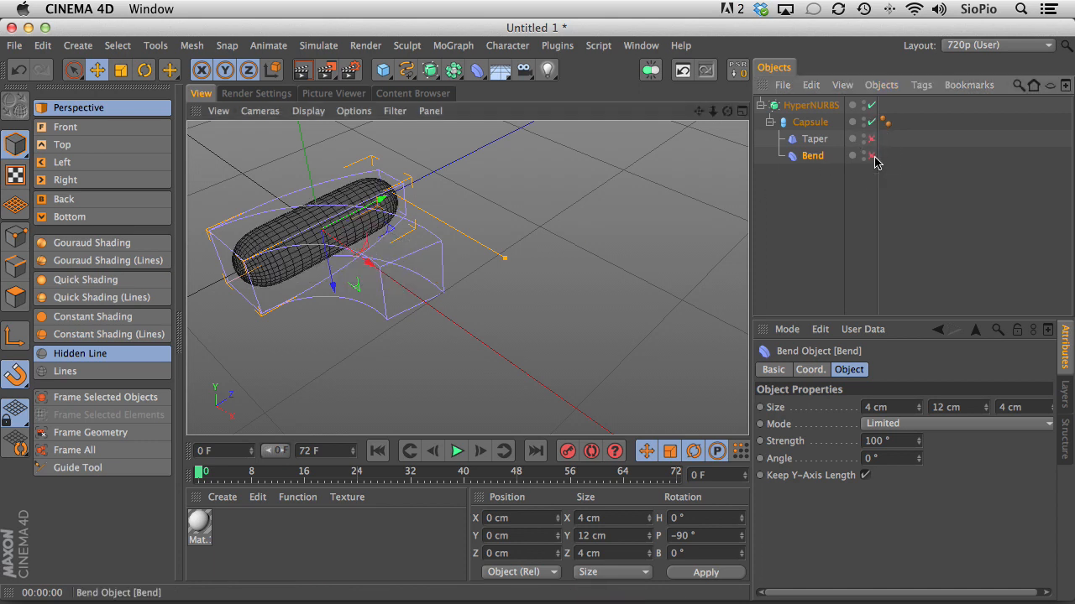
{"action": "left_click", "coordinate": [871, 156]}
{"action": "left_click", "coordinate": [872, 140]}
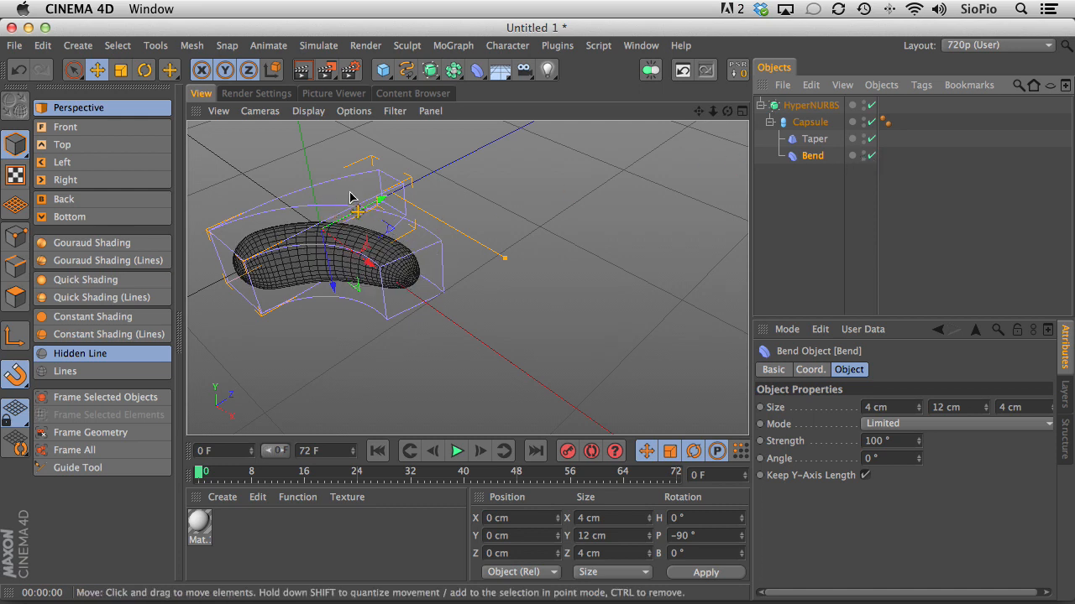
Step: Hide the Taper and Bend deformer cages in the editor view and deselect all objects
{"action": "left_click", "coordinate": [863, 135]}
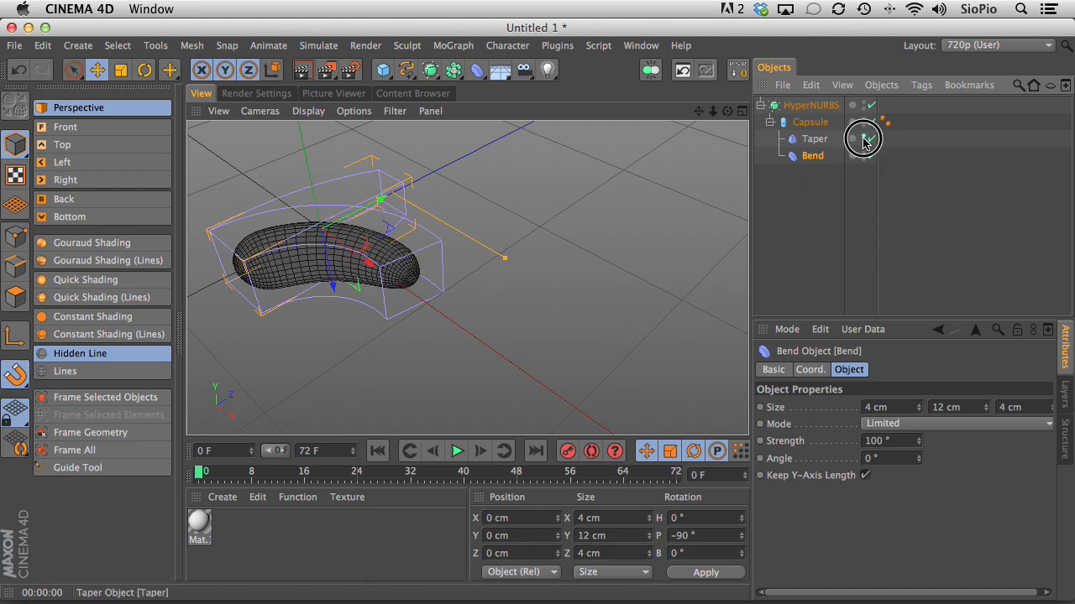
{"action": "left_click", "coordinate": [864, 135]}
{"action": "left_click", "coordinate": [864, 152]}
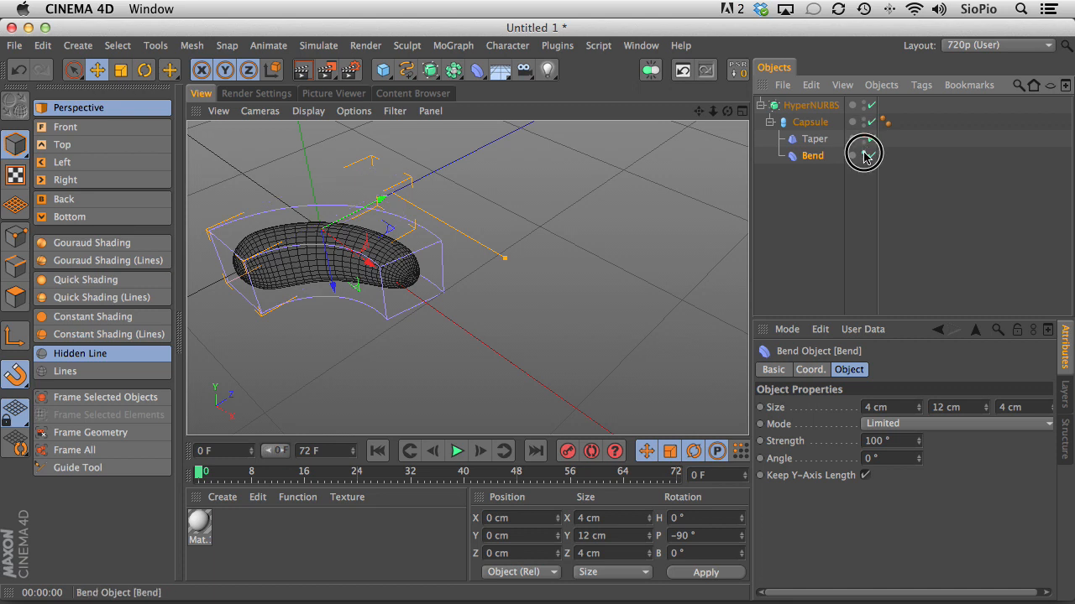
{"action": "left_click", "coordinate": [864, 152]}
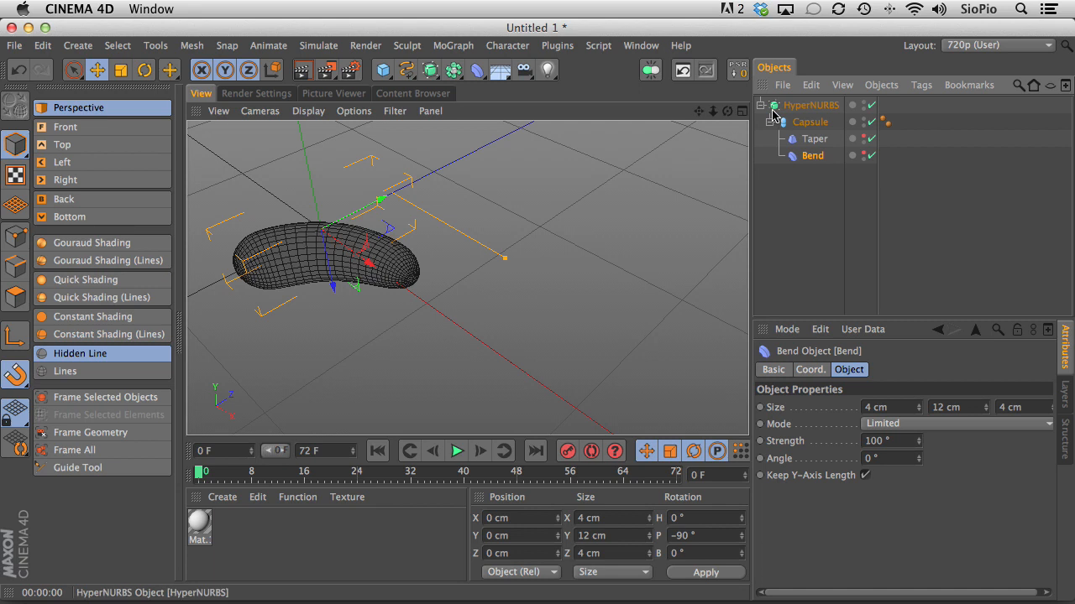
{"action": "left_click", "coordinate": [811, 198]}
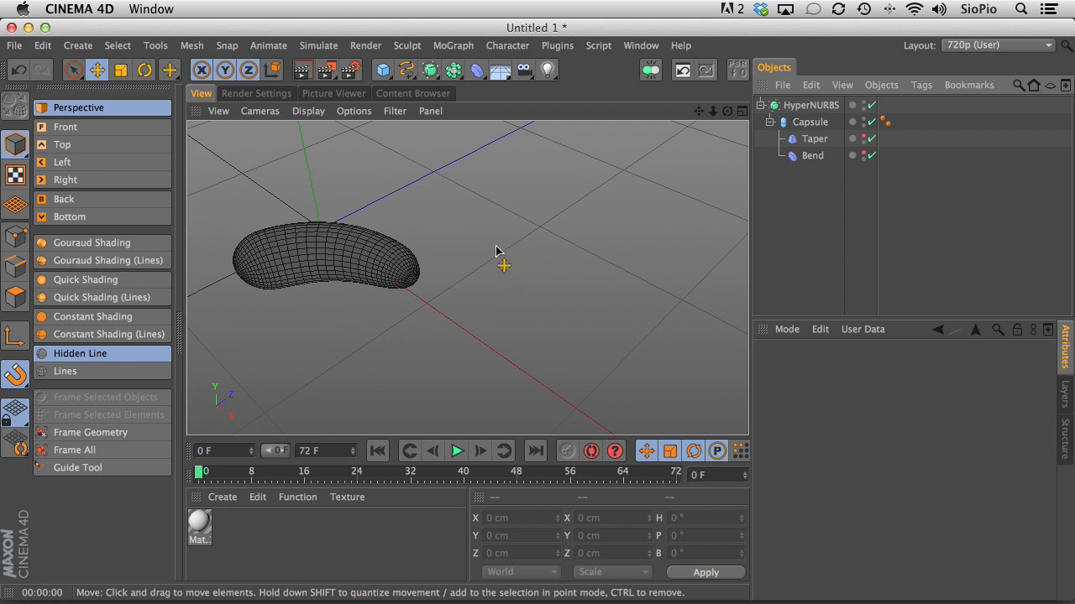
Step: Turn on an interactive render region, fit it around the bent capsule, and clear the object selection
{"action": "middle_click_drag", "start_coordinate": [328, 252], "coordinate": [328, 258], "text": "alt"}
{"action": "right_click_drag", "start_coordinate": [326, 257], "coordinate": [363, 255], "text": "alt"}
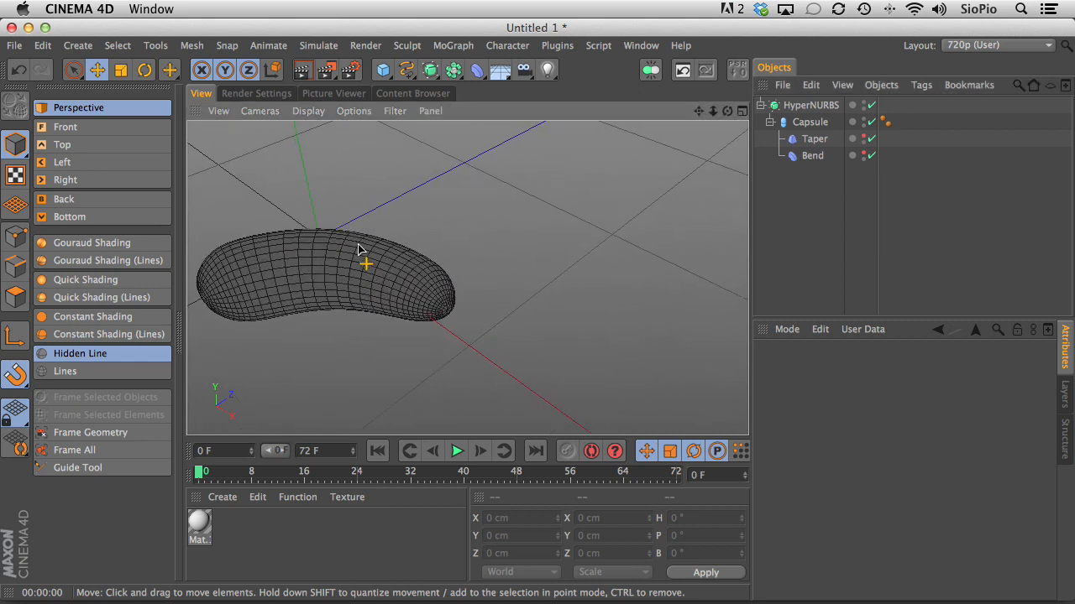
{"action": "left_click_drag", "start_coordinate": [319, 79], "coordinate": [361, 291]}
{"action": "left_click_drag", "start_coordinate": [382, 204], "coordinate": [232, 197]}
{"action": "left_click", "coordinate": [453, 286]}
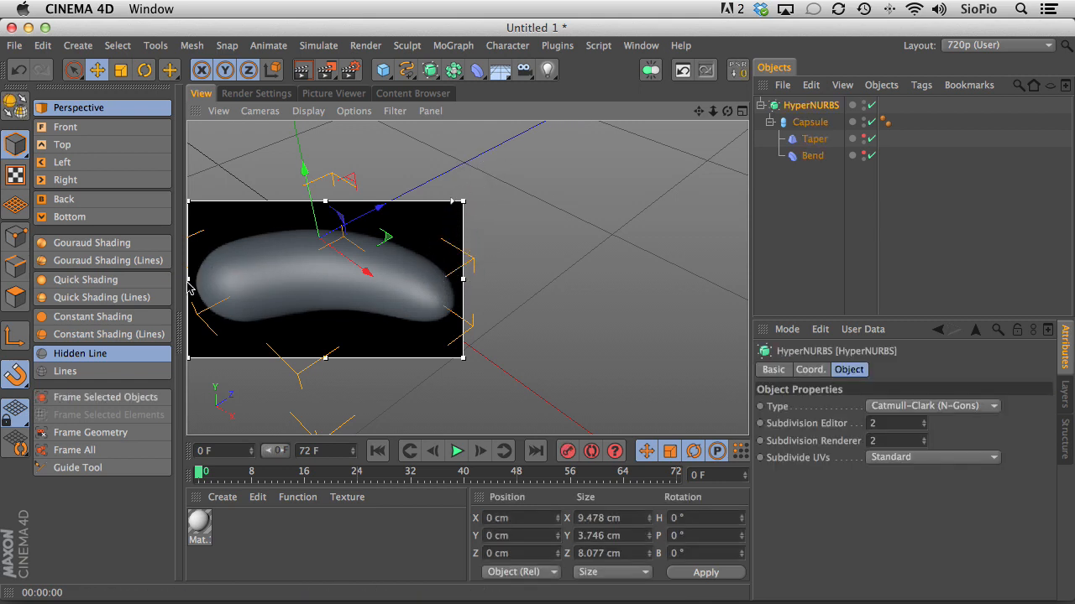
{"action": "left_click", "coordinate": [789, 184]}
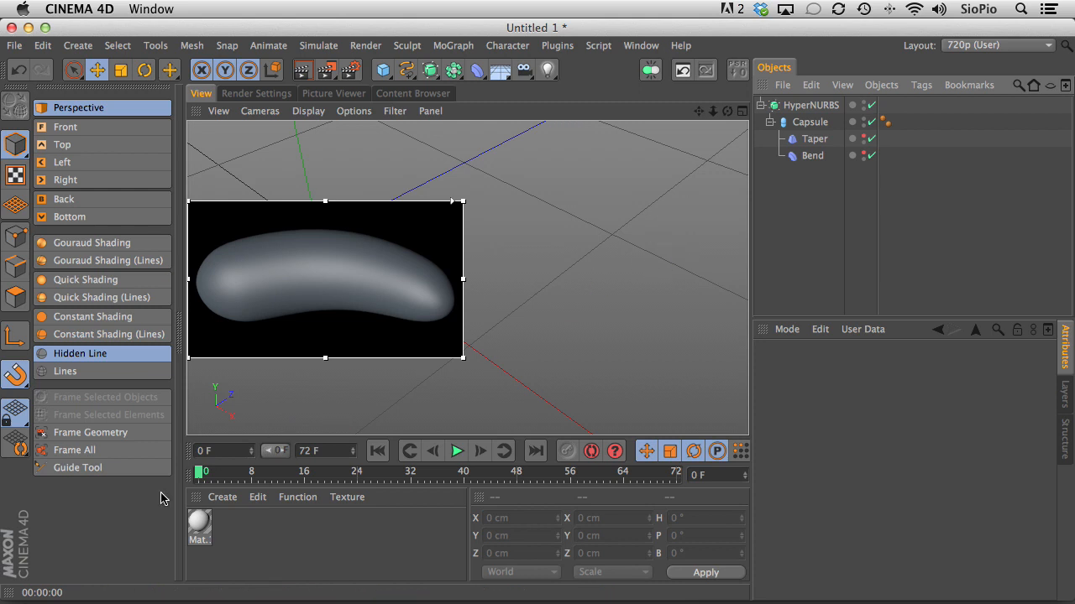
Step: Open the Mat.1 material for editing and assign a Layer shader as its Color texture
{"action": "double_click", "coordinate": [201, 529]}
{"action": "left_click_drag", "start_coordinate": [420, 23], "coordinate": [652, 6]}
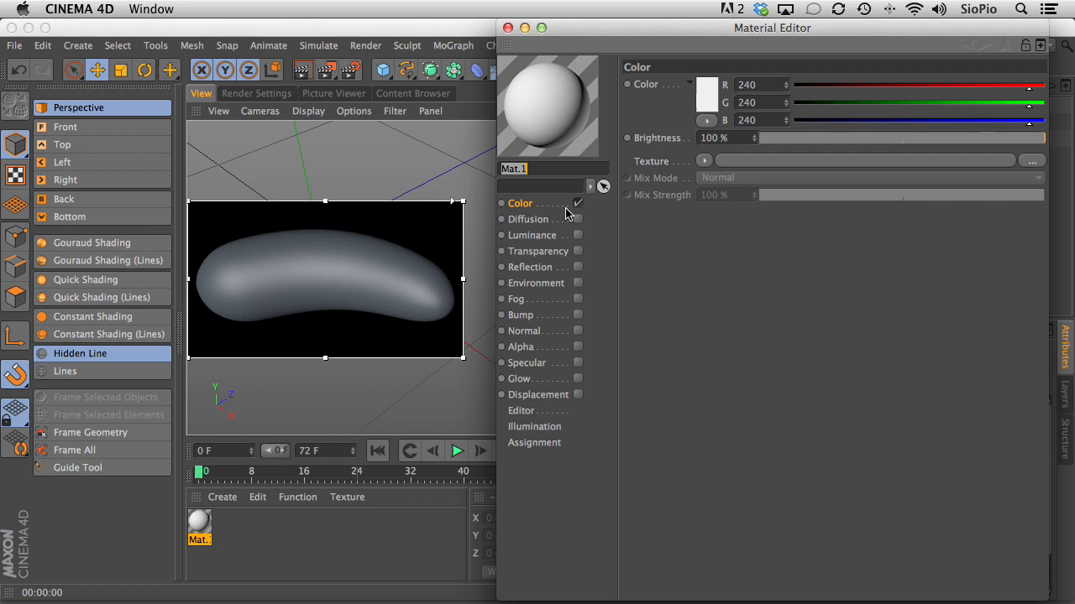
{"action": "left_click_drag", "start_coordinate": [706, 165], "coordinate": [728, 353]}
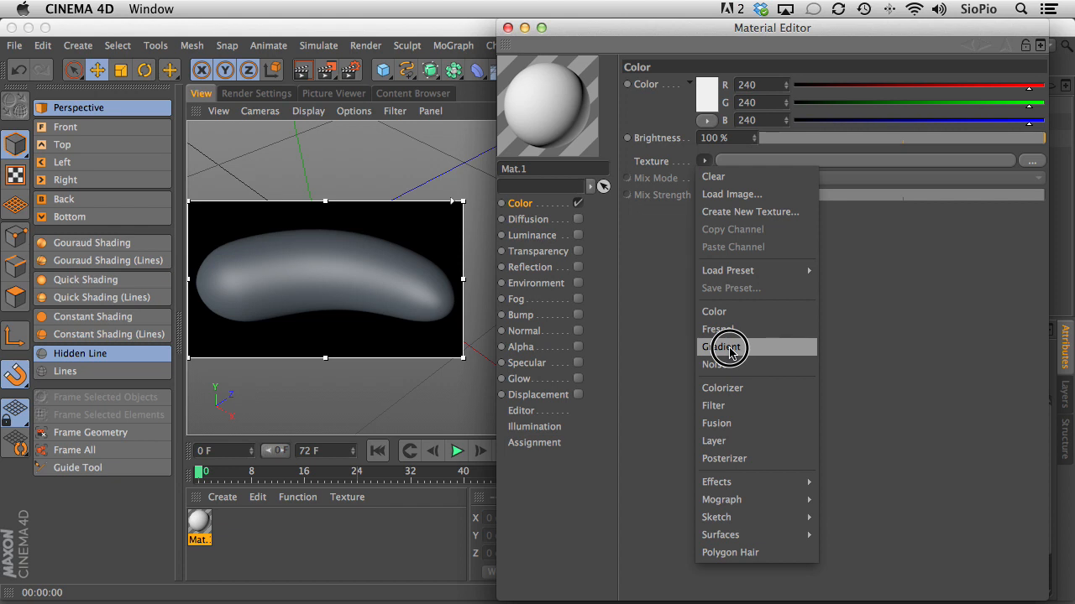
{"action": "left_click_drag", "start_coordinate": [728, 352], "coordinate": [712, 440]}
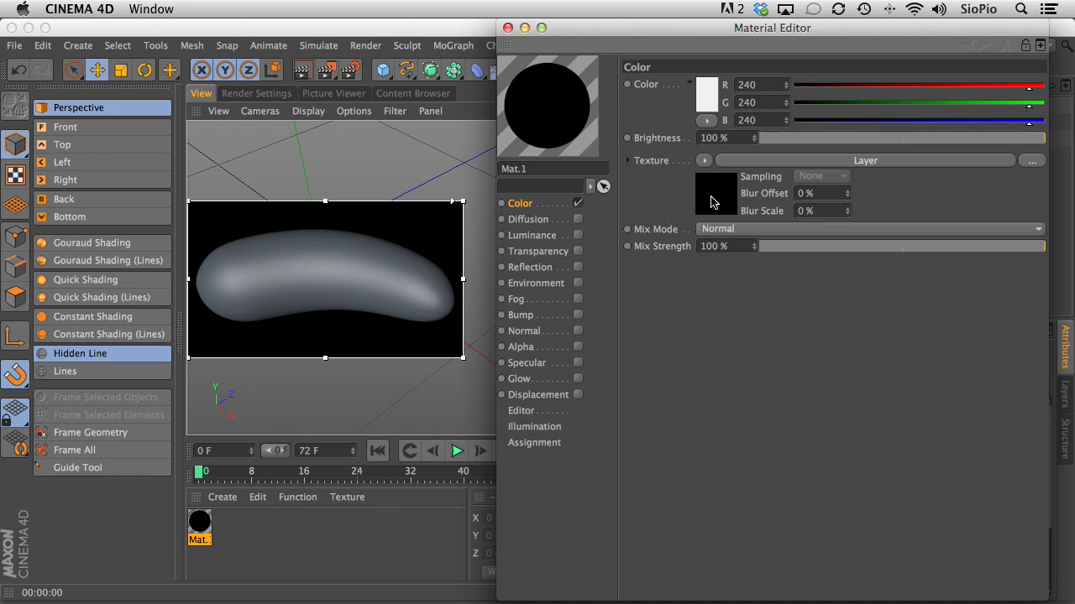
Step: Add a Gradient shader to the Color channel's Layer shader and apply Mat.1 to the bent capsule
{"action": "left_click", "coordinate": [712, 198]}
{"action": "left_click", "coordinate": [703, 220]}
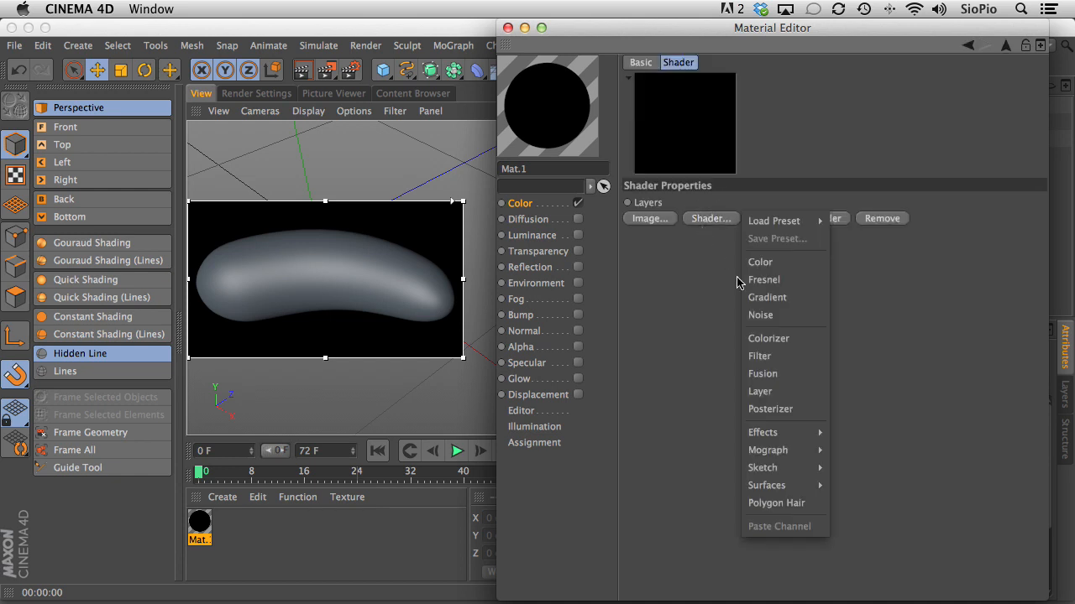
{"action": "left_click", "coordinate": [763, 297]}
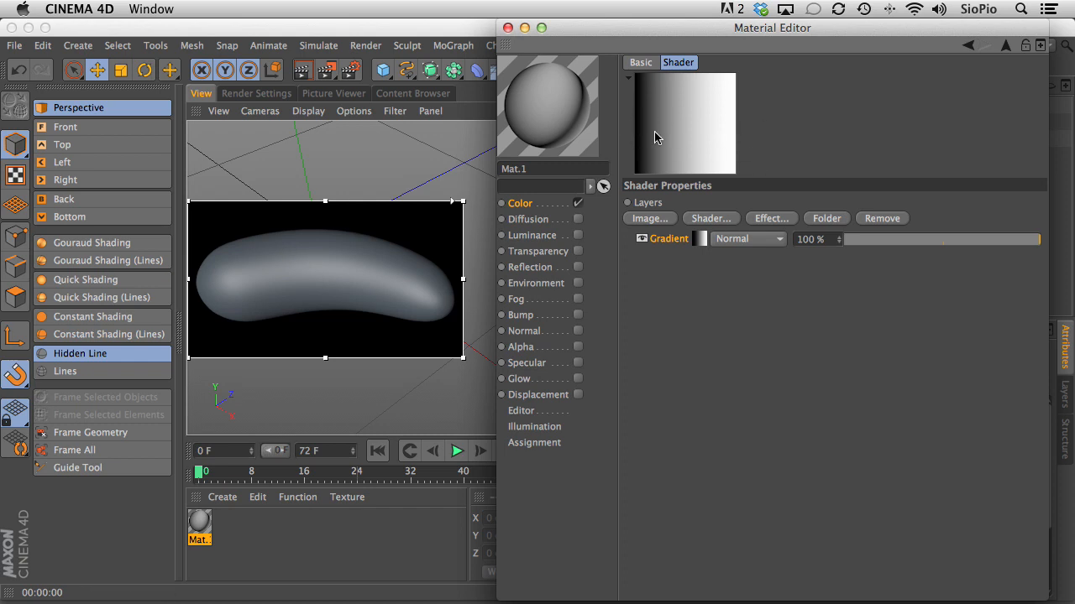
{"action": "left_click_drag", "start_coordinate": [188, 524], "coordinate": [296, 296]}
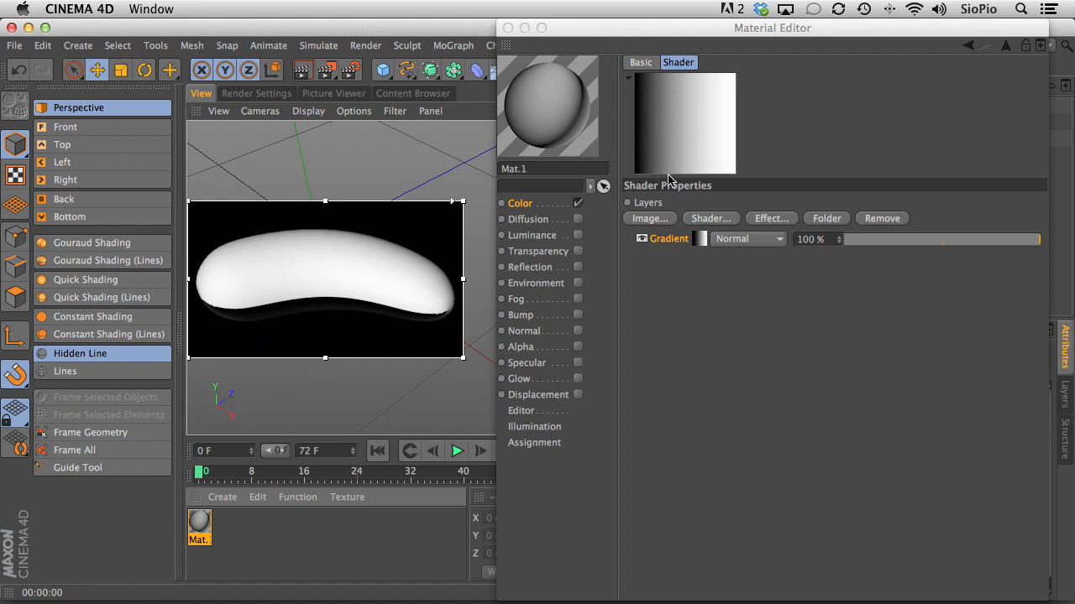
Step: Set the Gradient layer's type to 2D - V
{"action": "left_click", "coordinate": [697, 240]}
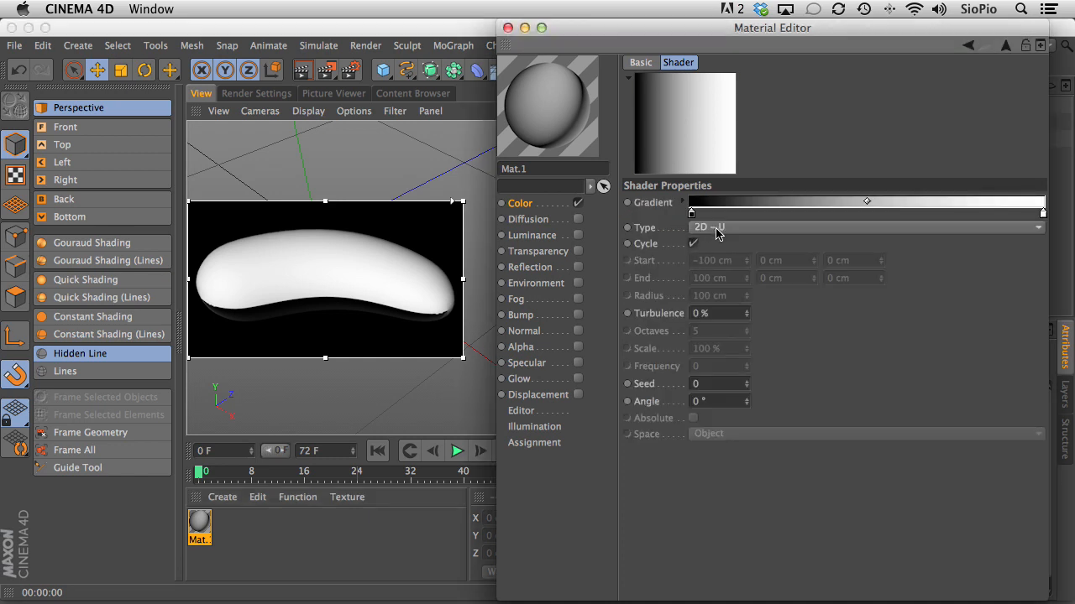
{"action": "left_click", "coordinate": [716, 228]}
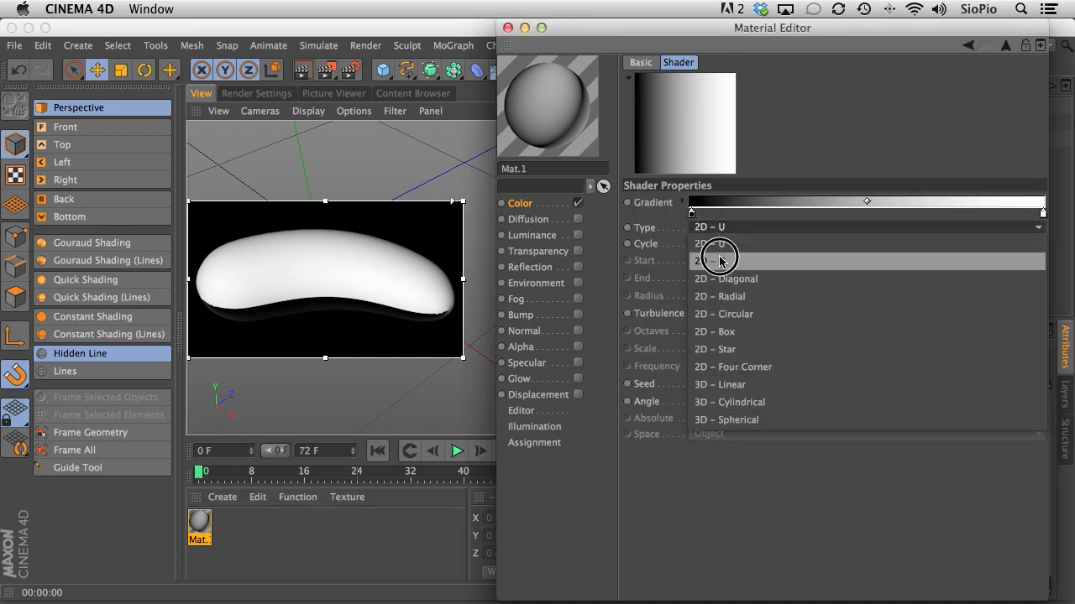
{"action": "left_click", "coordinate": [720, 261]}
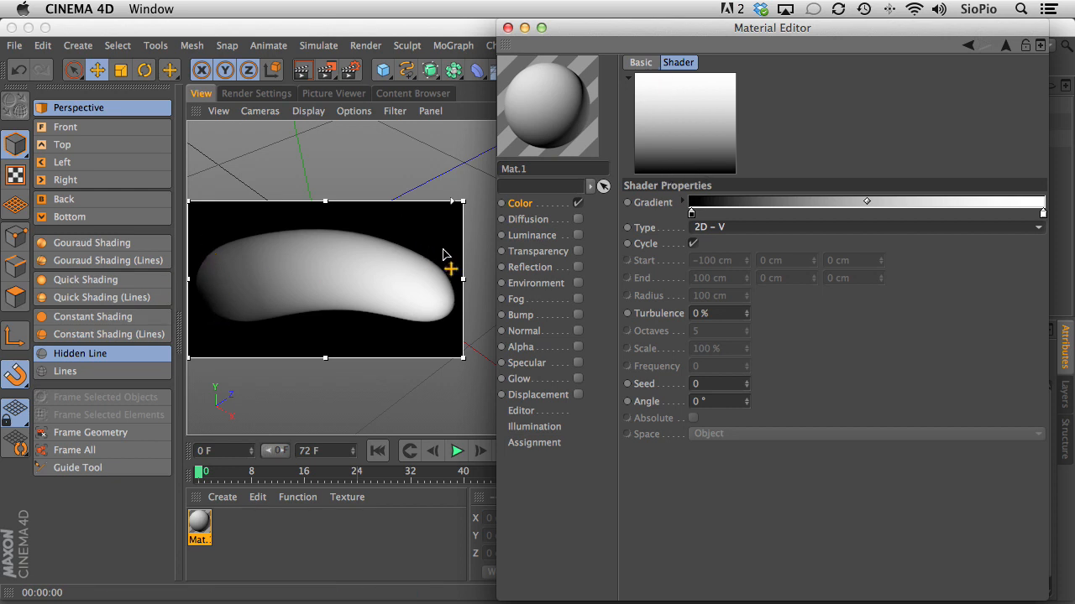
Step: Recolor the gradient's black start knot to a dark green with a hue of 108°
{"action": "double_click", "coordinate": [691, 212]}
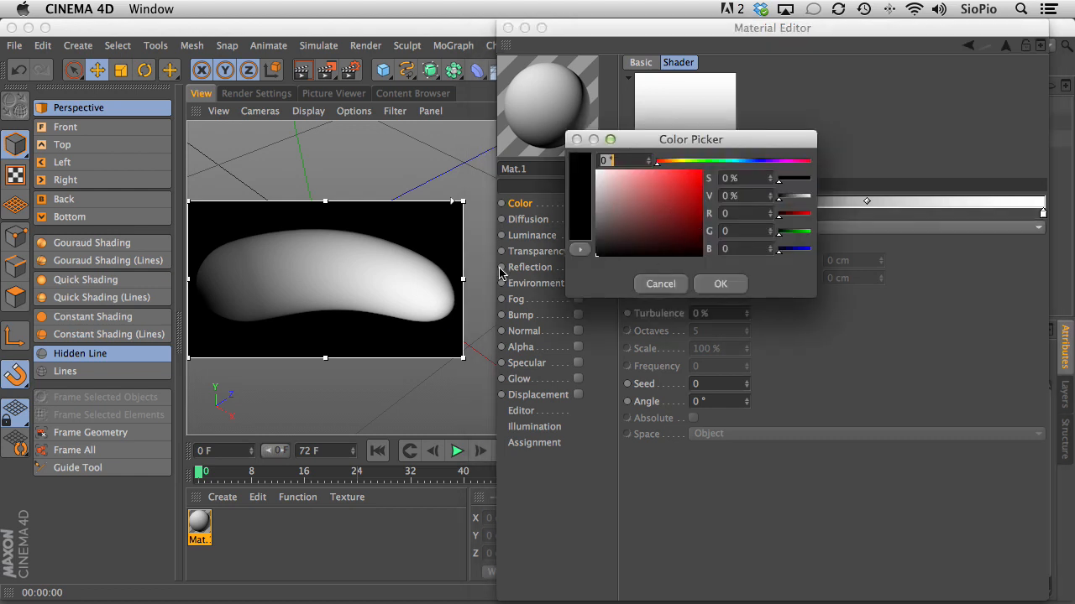
{"action": "left_click_drag", "start_coordinate": [697, 162], "coordinate": [703, 168]}
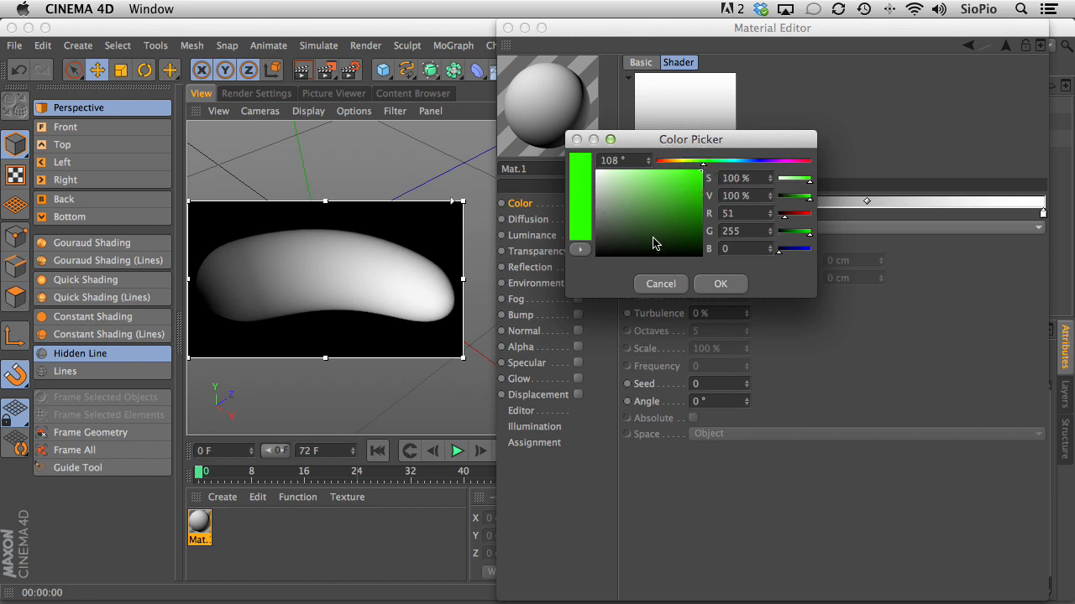
{"action": "left_click_drag", "start_coordinate": [680, 221], "coordinate": [669, 230]}
{"action": "left_click", "coordinate": [715, 284]}
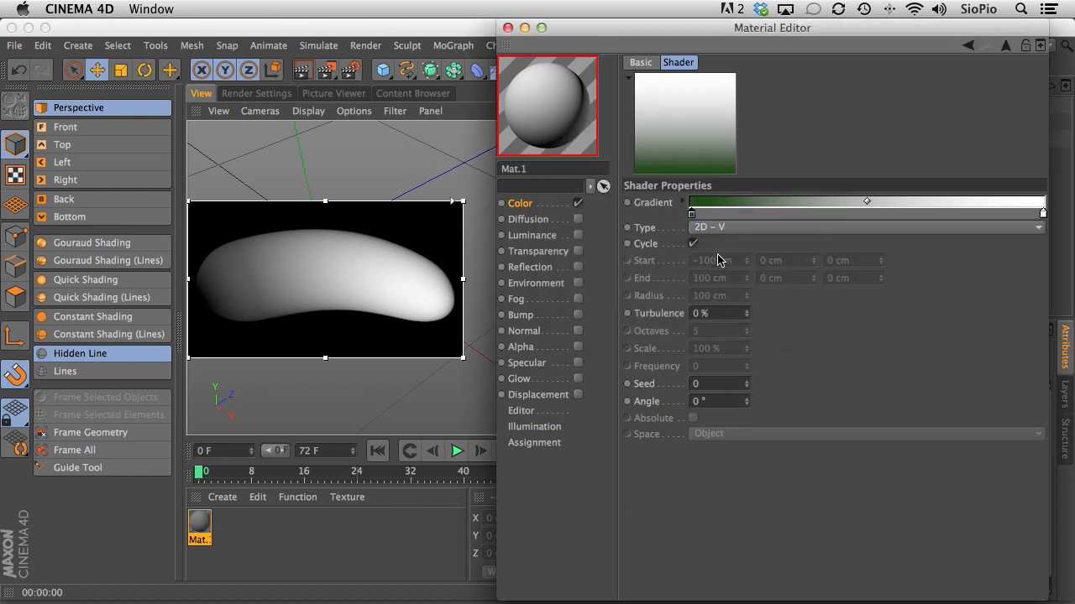
Step: Recolor the gradient's white end knot to a mid green of about R 50, G 116, B 26
{"action": "double_click", "coordinate": [1043, 214]}
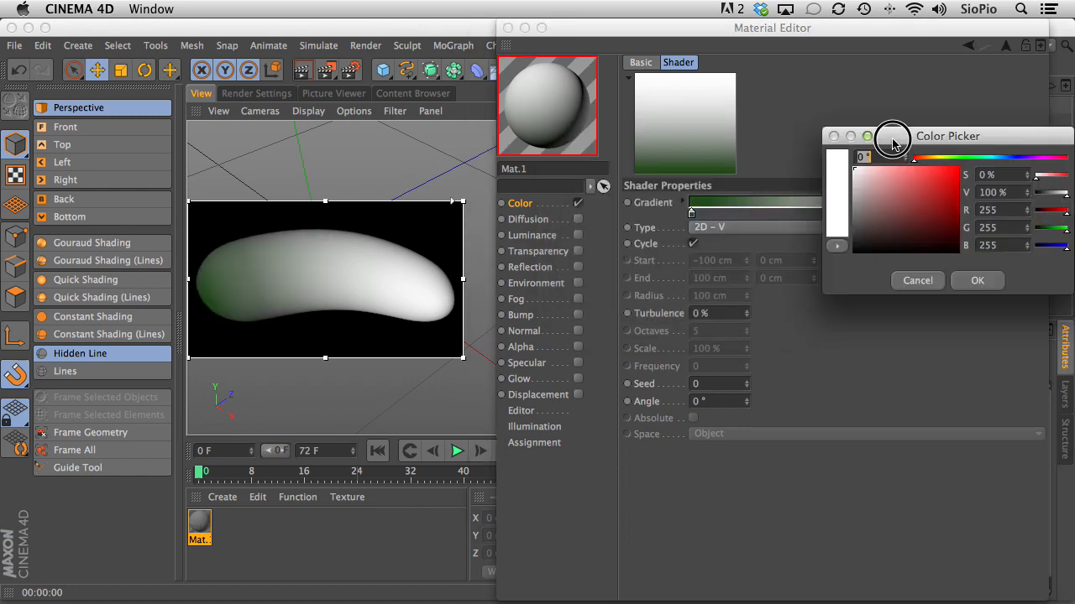
{"action": "left_click_drag", "start_coordinate": [889, 141], "coordinate": [794, 147]}
{"action": "left_click", "coordinate": [855, 162]}
{"action": "left_click", "coordinate": [817, 217]}
{"action": "left_click_drag", "start_coordinate": [817, 218], "coordinate": [829, 220]}
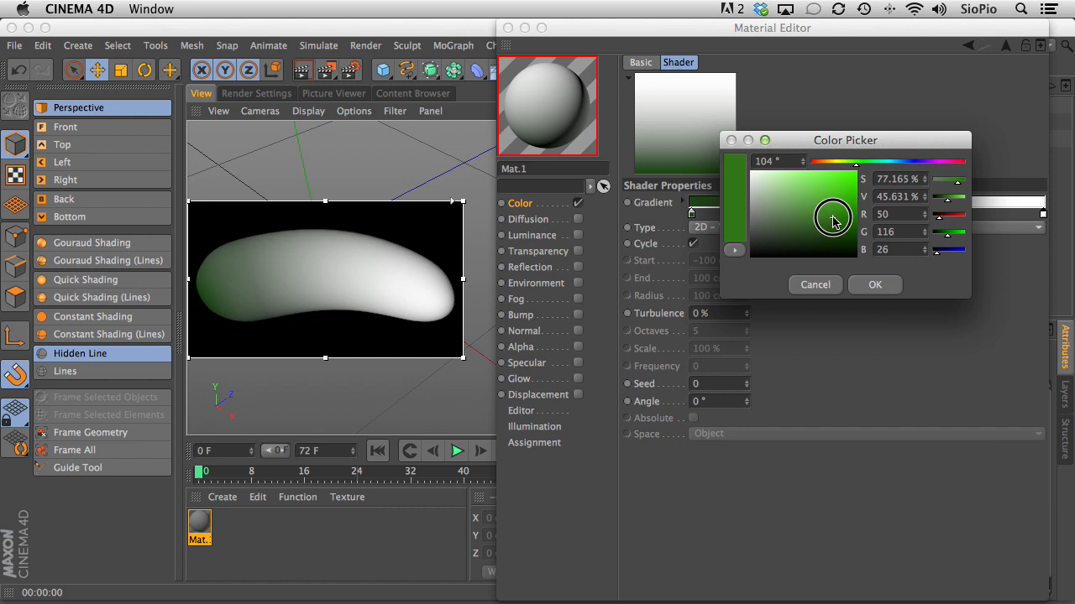
{"action": "left_click", "coordinate": [873, 284]}
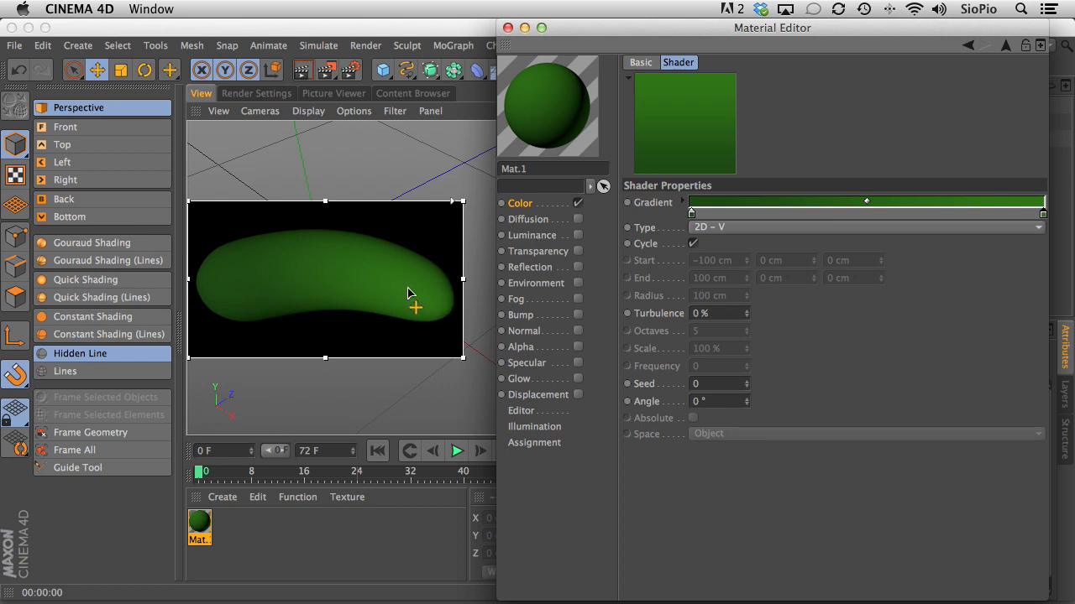
Step: Make the green of the gradient's start knot slightly darker
{"action": "double_click", "coordinate": [691, 214]}
{"action": "left_click_drag", "start_coordinate": [670, 239], "coordinate": [663, 235]}
{"action": "left_click", "coordinate": [719, 284]}
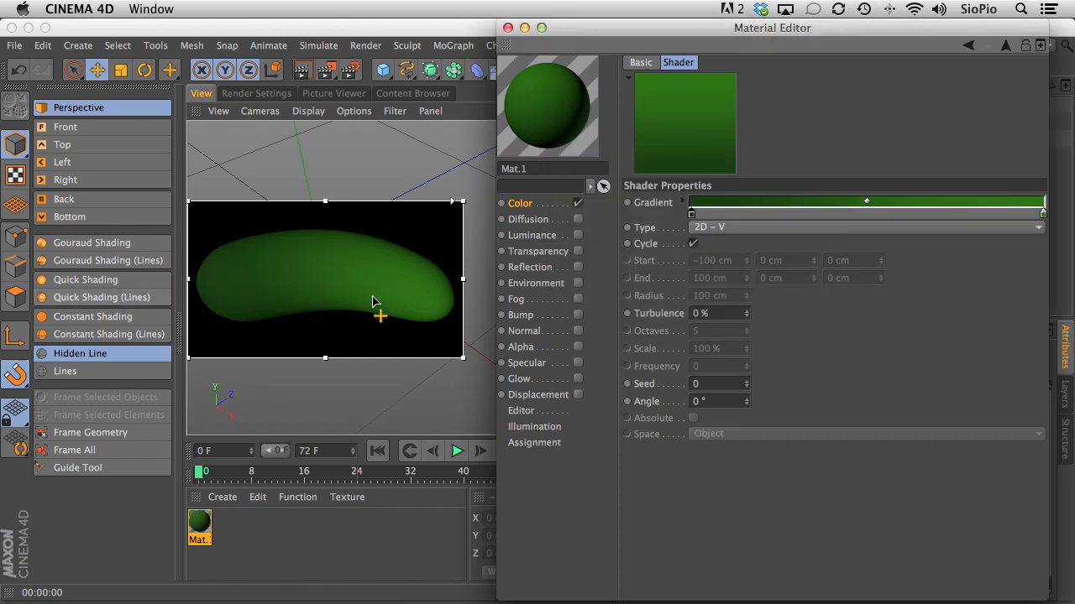
Step: Add a Fresnel shader above the Gradient layer and set its blend mode to Screen
{"action": "left_click", "coordinate": [1005, 45]}
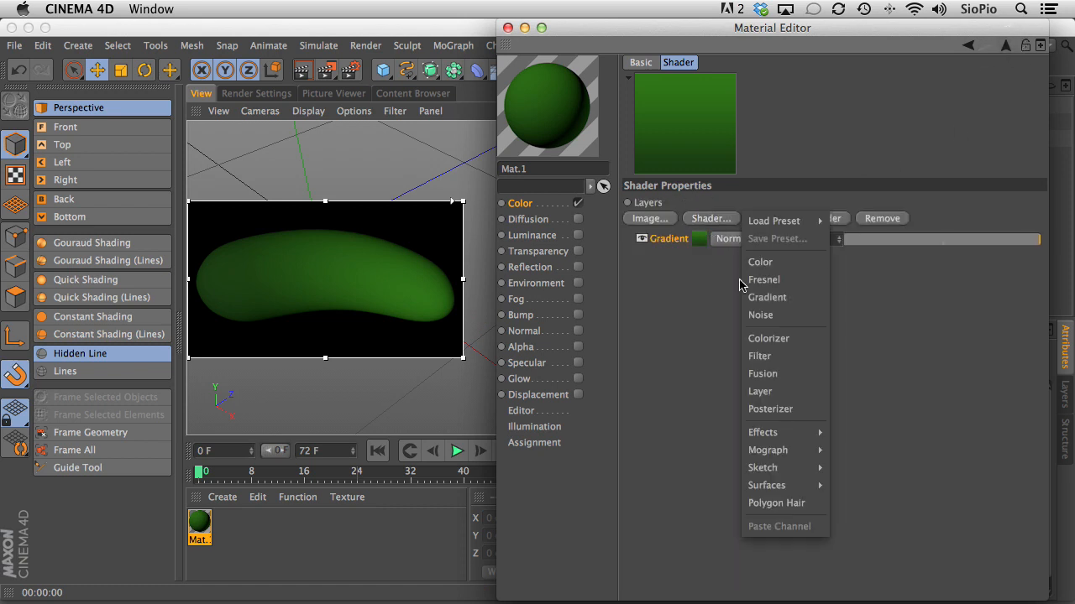
{"action": "left_click", "coordinate": [760, 285]}
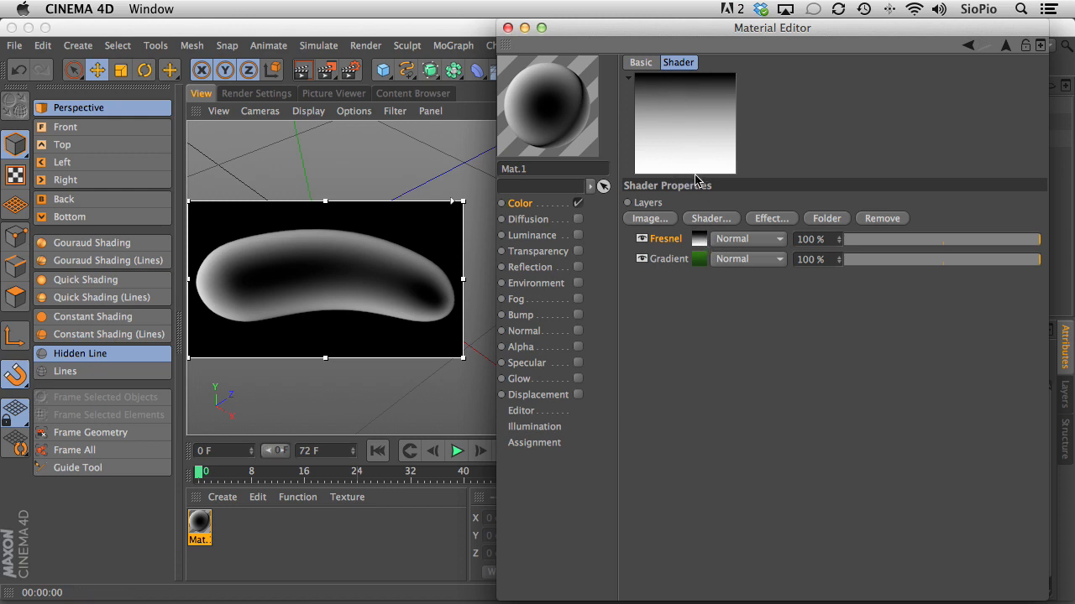
{"action": "left_click", "coordinate": [723, 240]}
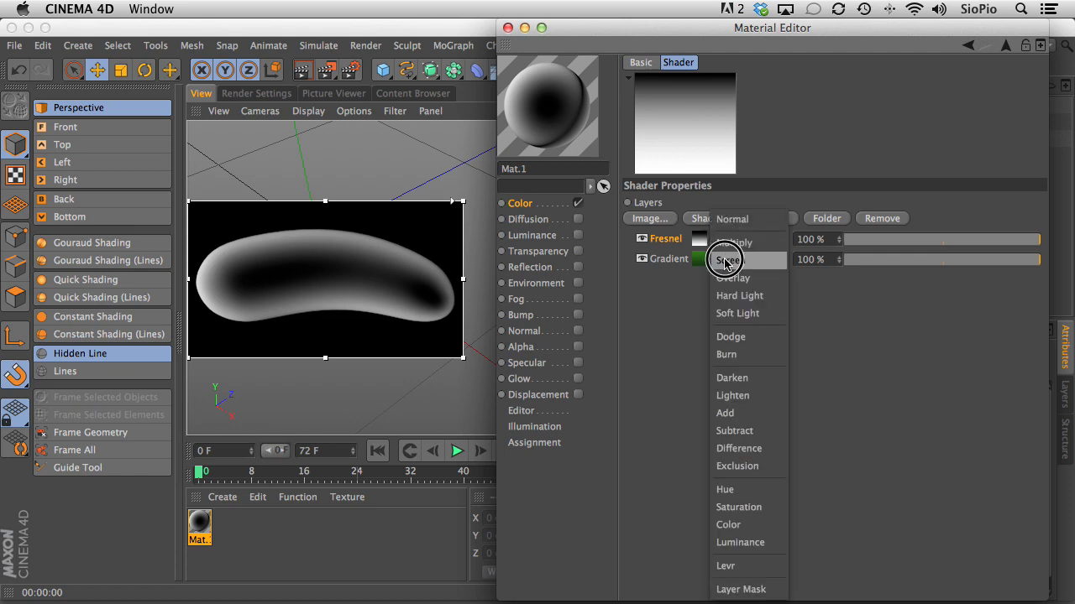
{"action": "left_click", "coordinate": [725, 262]}
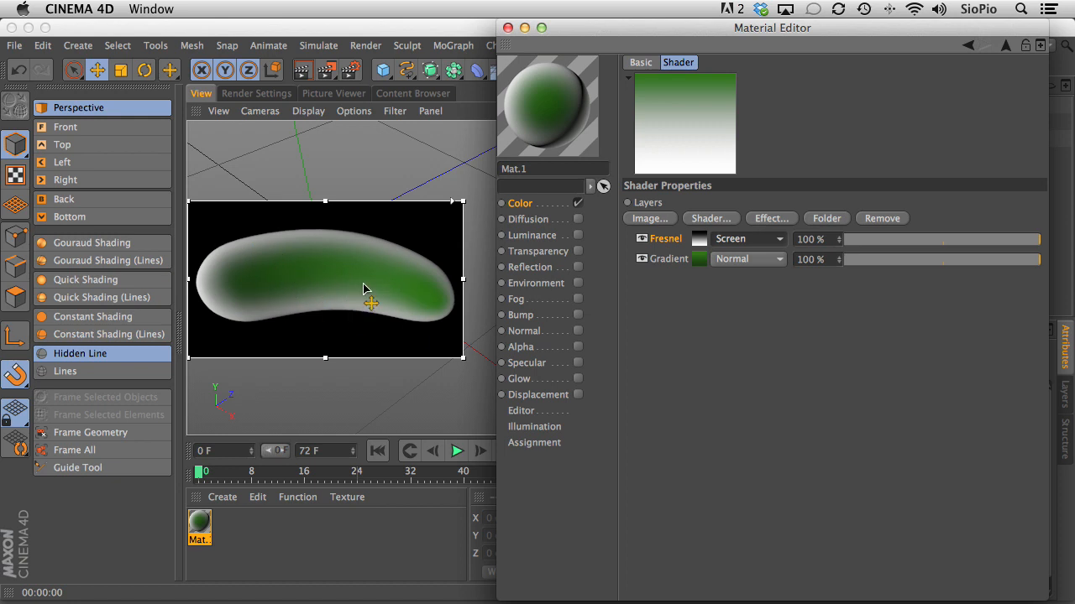
Step: Narrow the Fresnel rim by moving its gradient midpoint to the white end and the black knot inward
{"action": "left_click", "coordinate": [694, 244]}
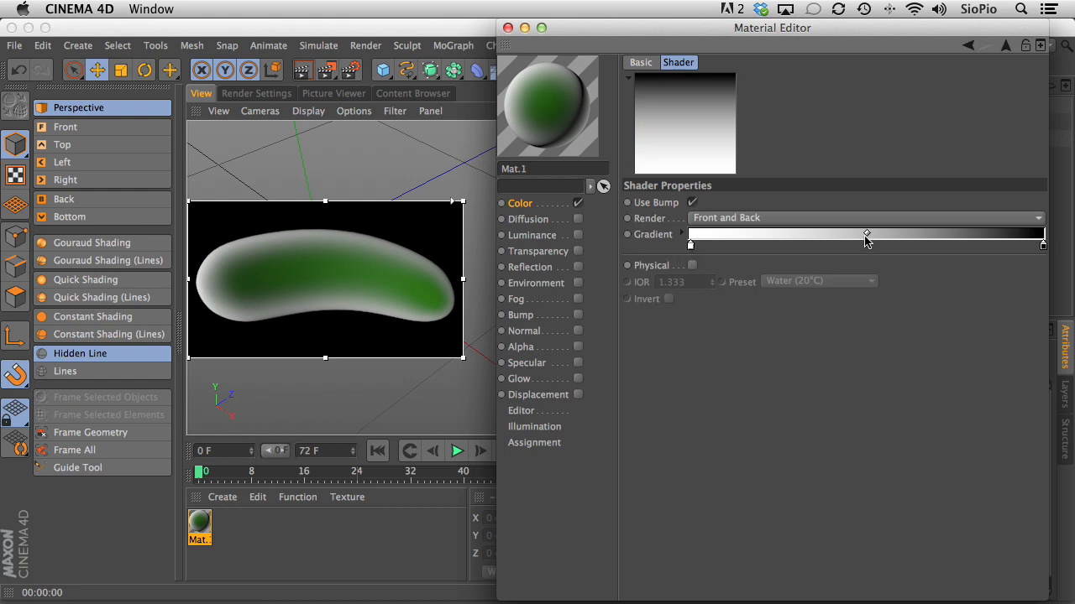
{"action": "left_click_drag", "start_coordinate": [868, 235], "coordinate": [684, 256]}
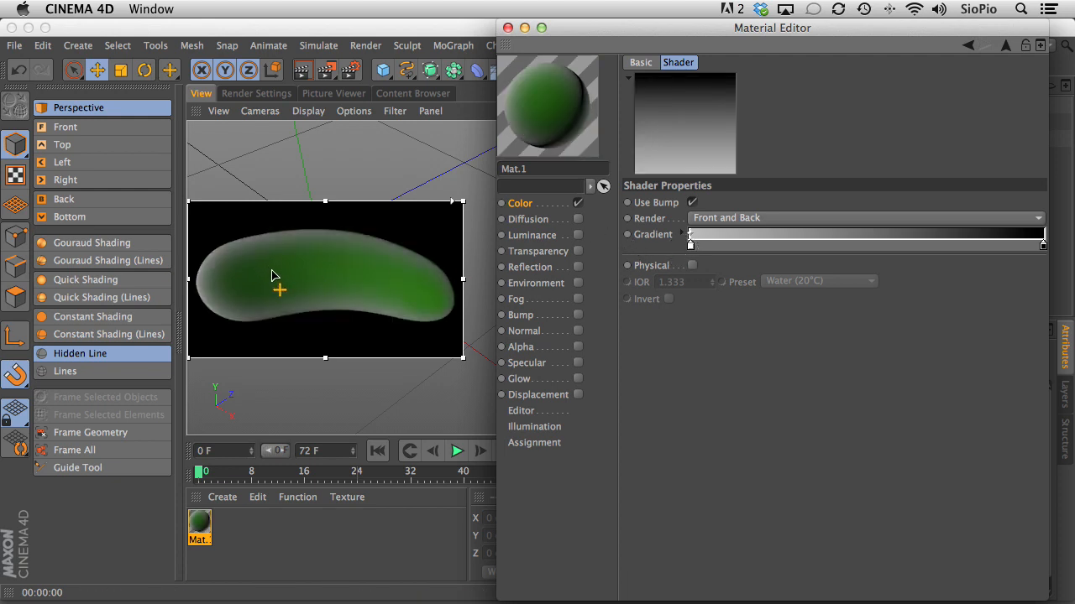
{"action": "left_click_drag", "start_coordinate": [1042, 247], "coordinate": [943, 249]}
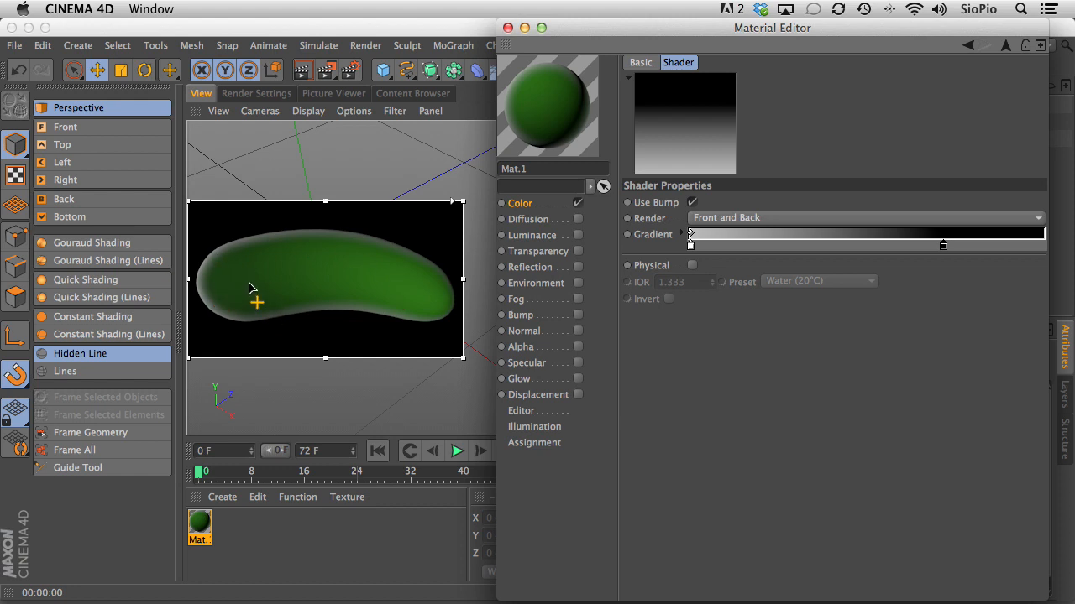
Step: Recolor the Fresnel gradient's white knot to a yellow-green with hue 76°, and shift the midpoint and black knot slightly toward the black end
{"action": "double_click", "coordinate": [691, 245]}
{"action": "mouse_move", "coordinate": [694, 192]}
{"action": "left_mouse_down"}
{"action": "mouse_move", "coordinate": [662, 224]}
{"action": "mouse_move", "coordinate": [690, 192]}
{"action": "left_mouse_up"}
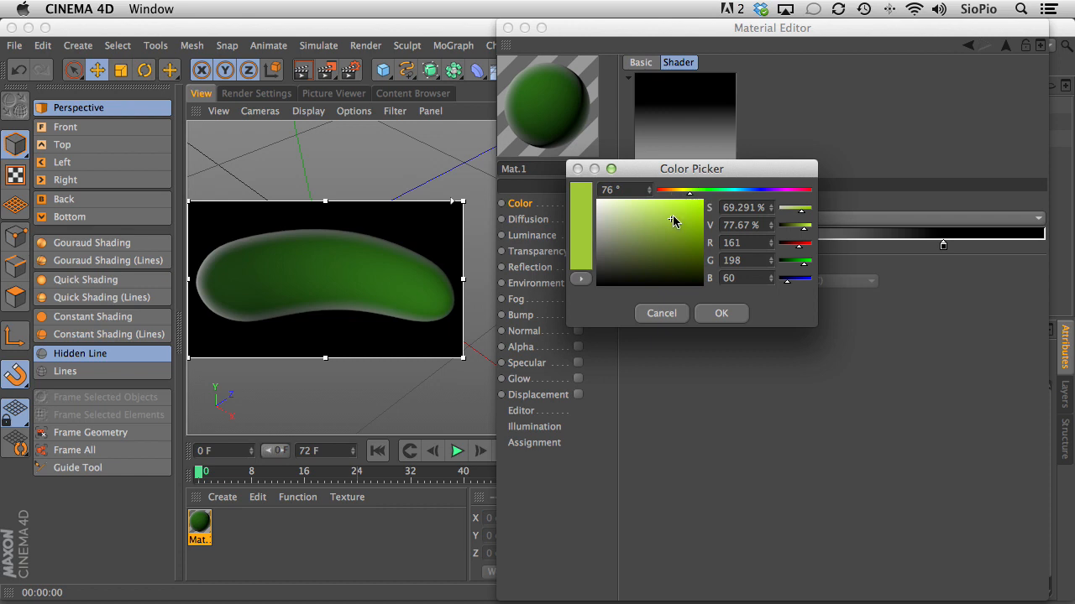
{"action": "left_click", "coordinate": [720, 313]}
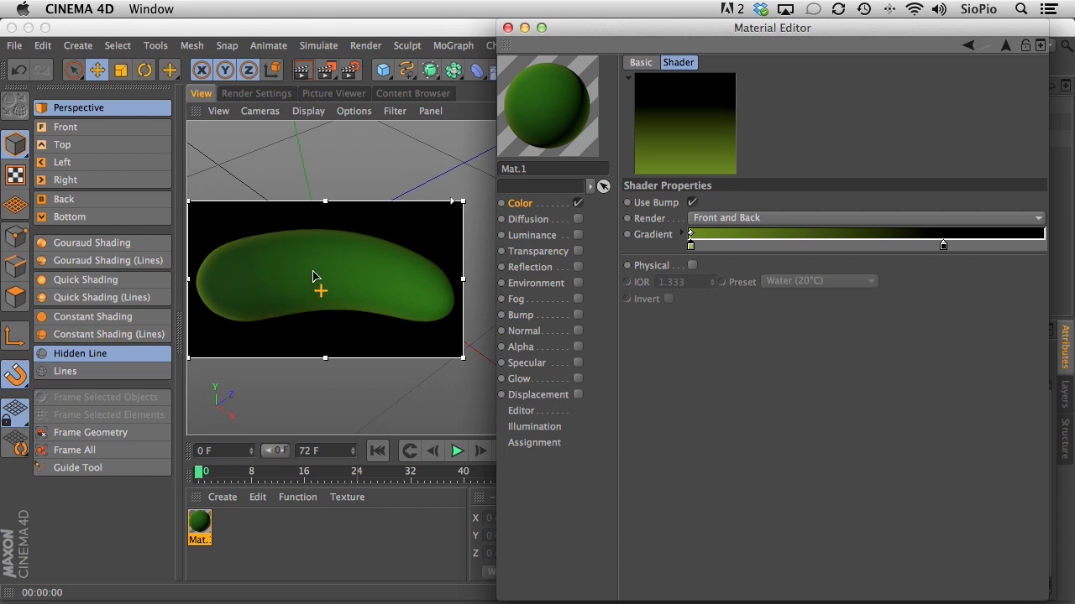
{"action": "left_click_drag", "start_coordinate": [690, 235], "coordinate": [710, 234]}
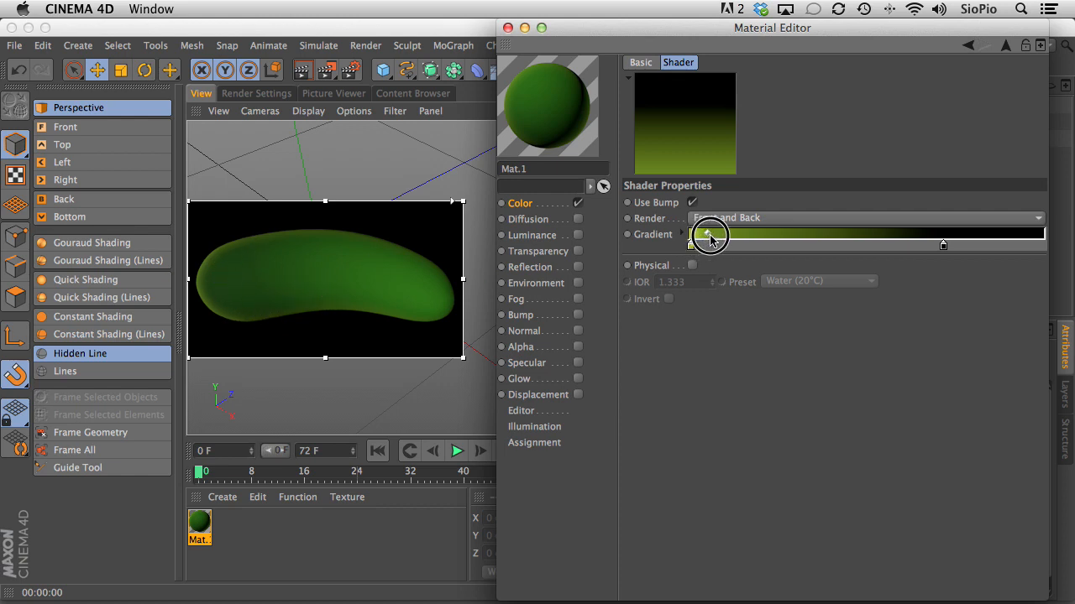
{"action": "left_click_drag", "start_coordinate": [945, 245], "coordinate": [967, 244]}
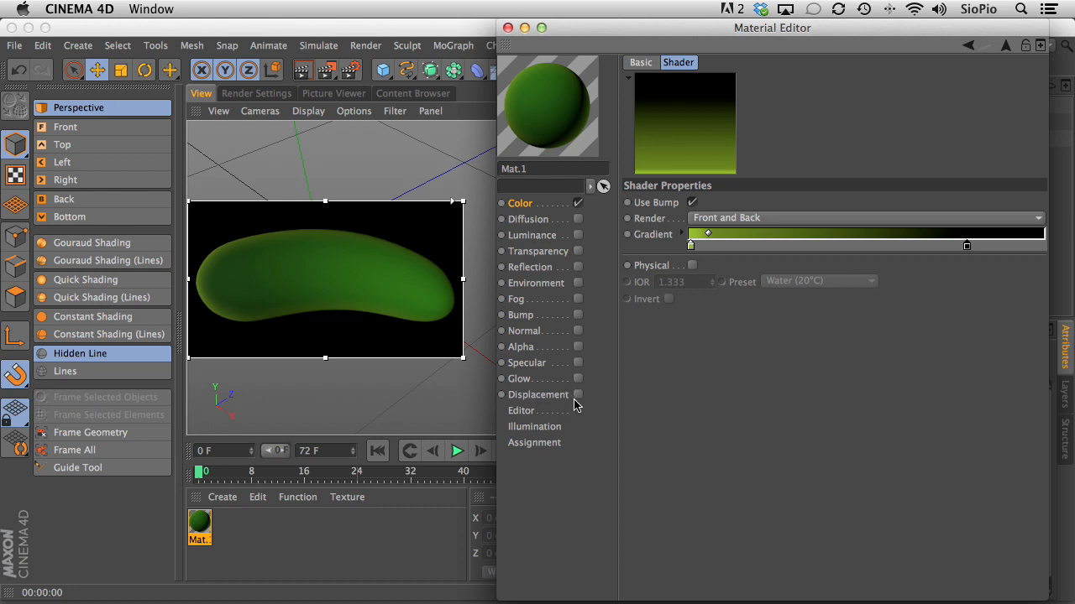
Step: Turn off the interactive render region and toggle HyperNURBS off and on to compare the mesh density
{"action": "left_click_drag", "start_coordinate": [326, 70], "coordinate": [383, 290]}
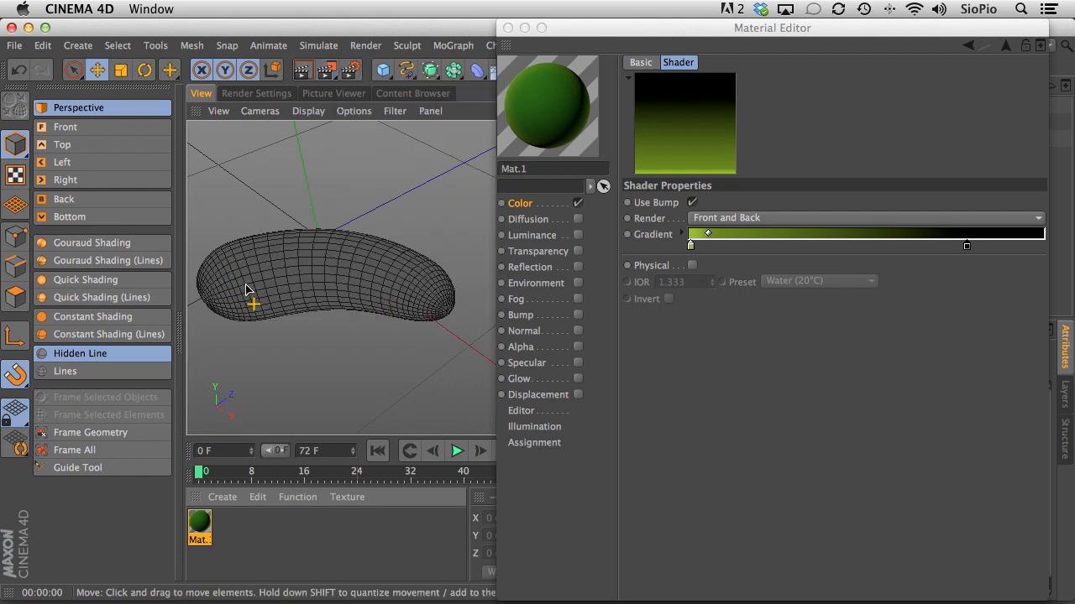
{"action": "left_click_drag", "start_coordinate": [574, 37], "coordinate": [580, 239]}
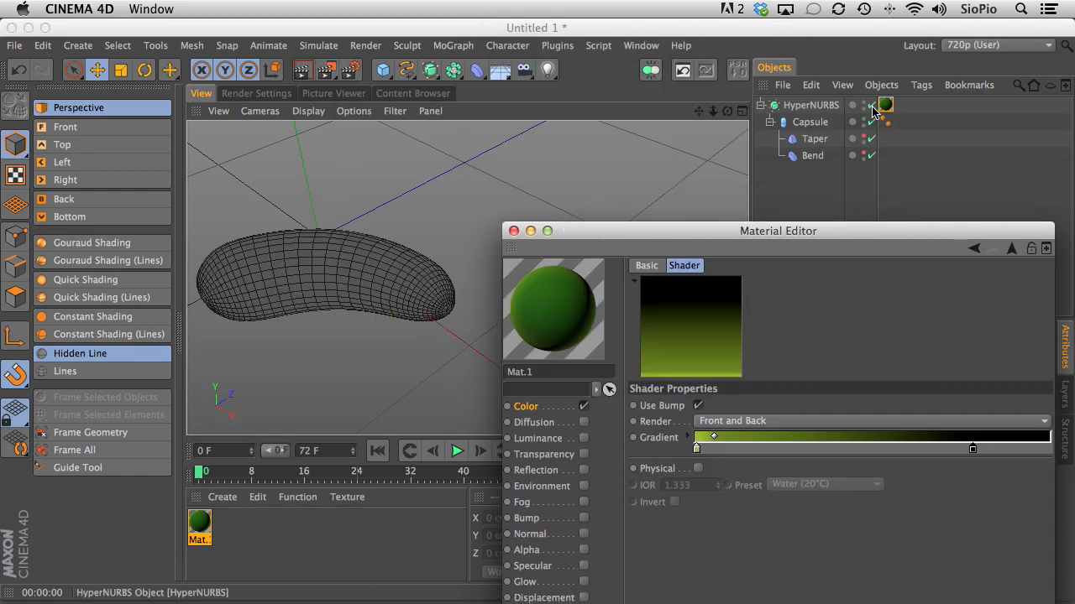
{"action": "left_click", "coordinate": [872, 106]}
{"action": "left_click", "coordinate": [602, 229]}
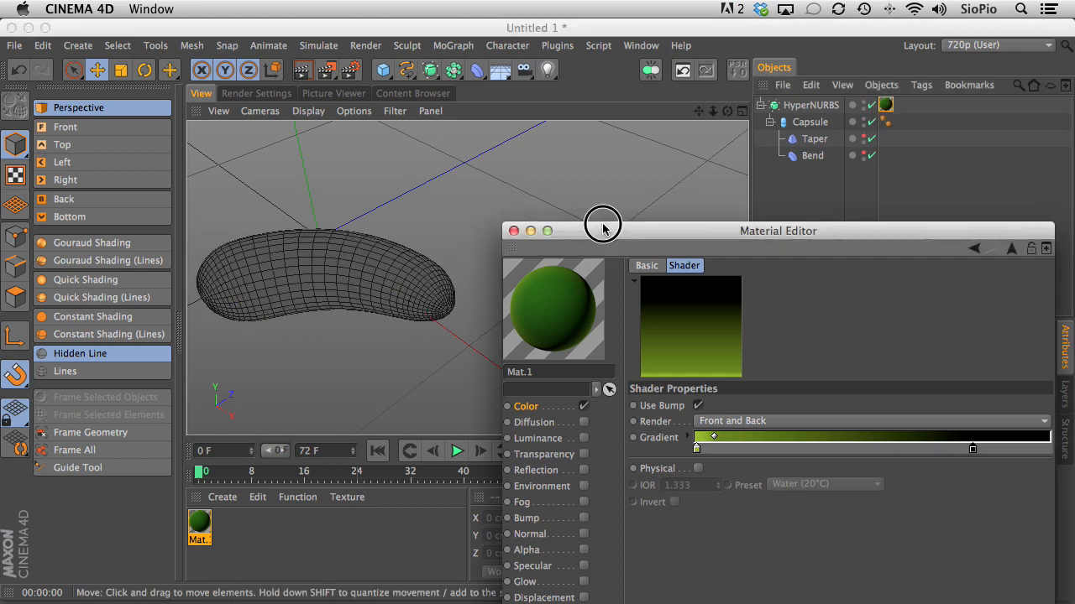
{"action": "left_click_drag", "start_coordinate": [603, 228], "coordinate": [585, 10]}
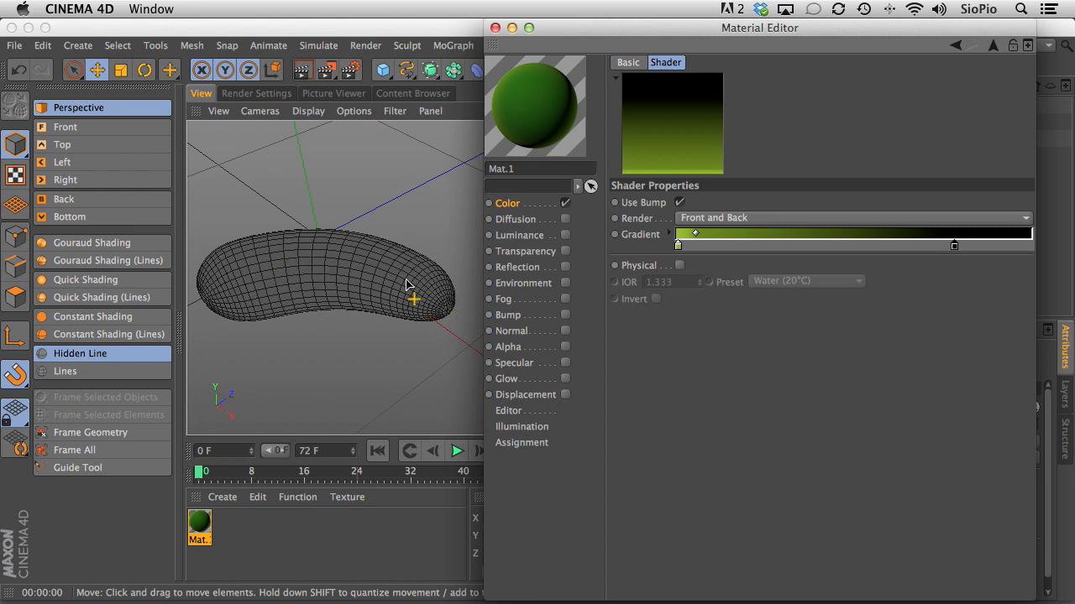
Step: Enable the Displacement channel of Mat.1 and assign a Layer shader as its texture
{"action": "left_click", "coordinate": [565, 396]}
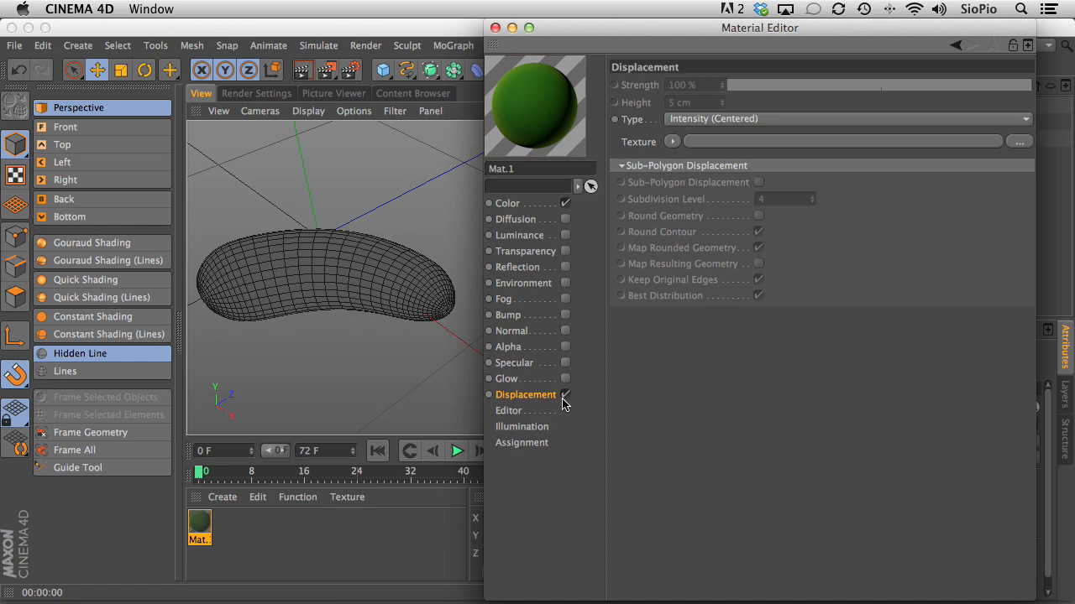
{"action": "left_click", "coordinate": [672, 142]}
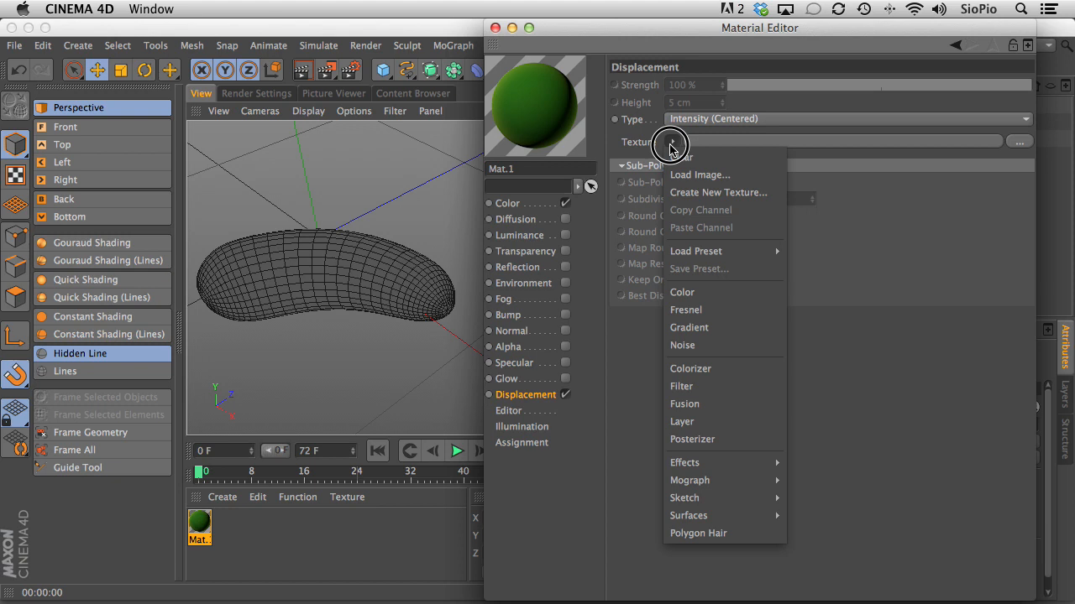
{"action": "left_click", "coordinate": [674, 422]}
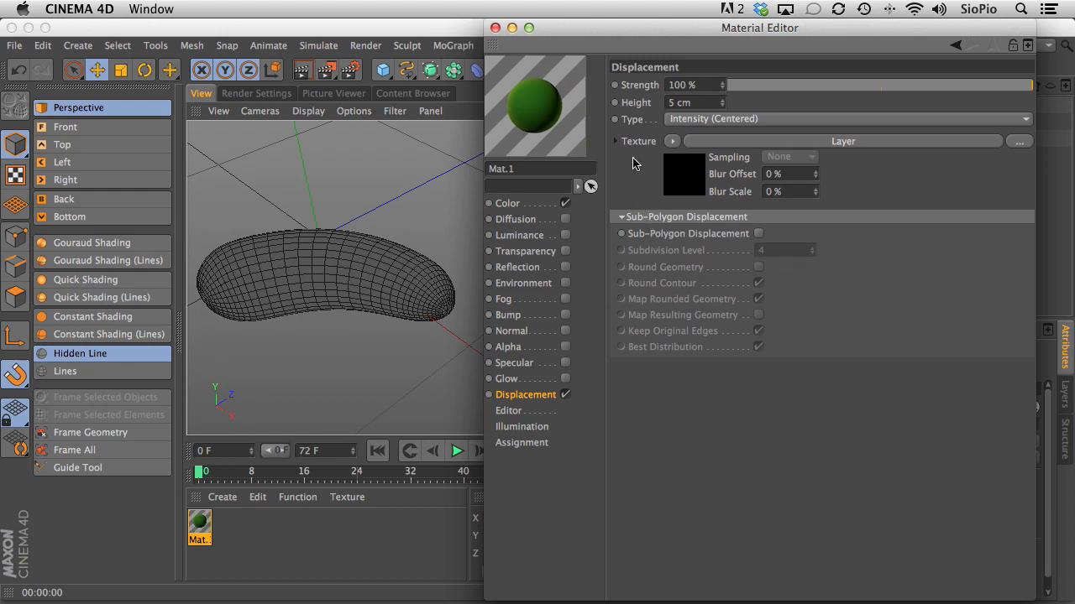
Step: Add a Color shader to the displacement's Layer shader and set its brightness to 50 %
{"action": "left_click", "coordinate": [680, 176]}
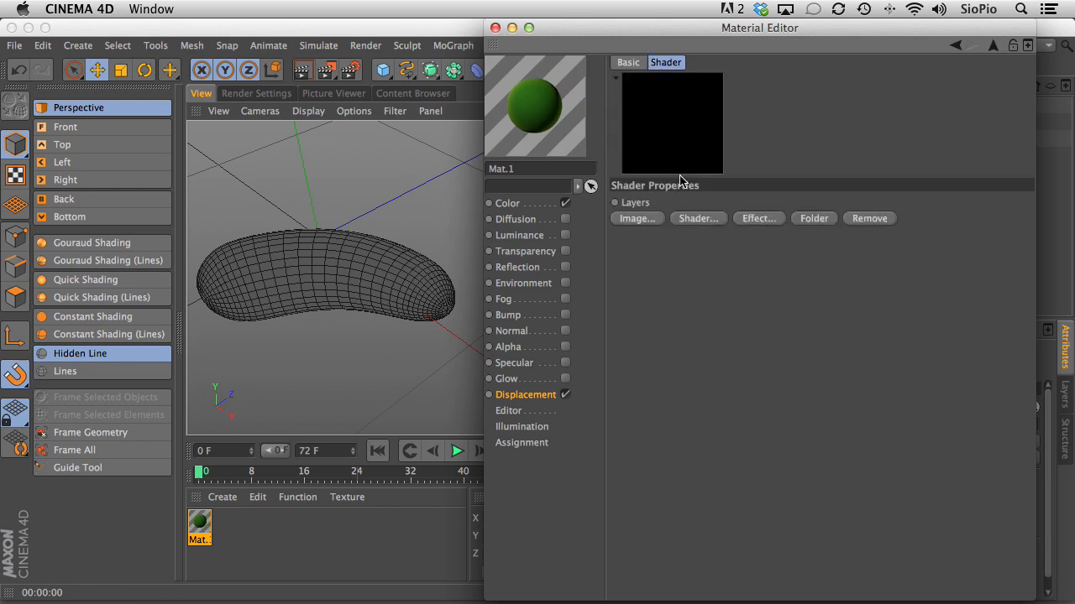
{"action": "left_click", "coordinate": [690, 221]}
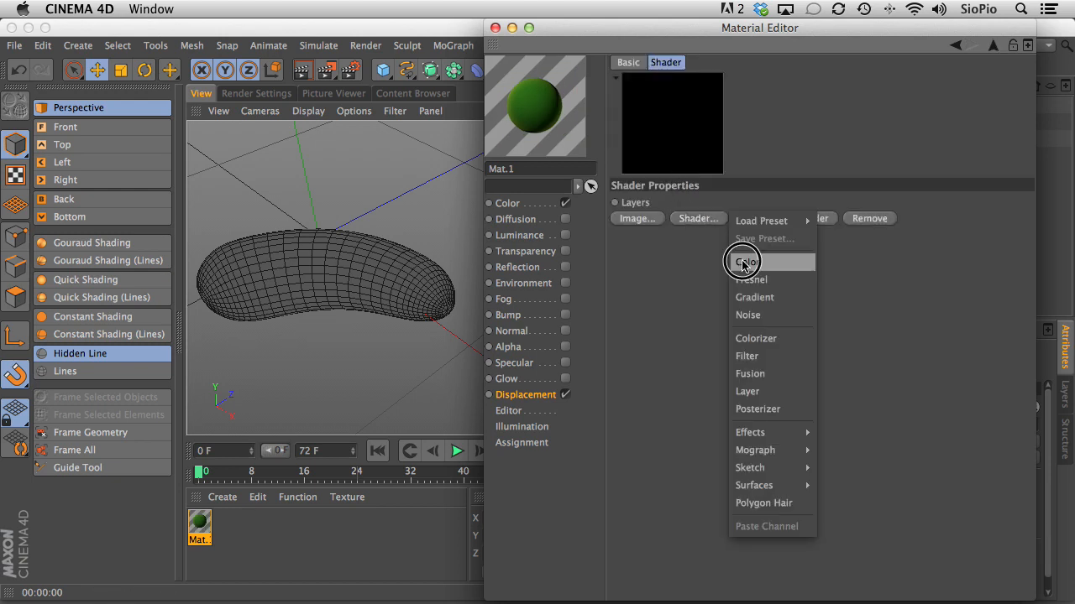
{"action": "left_click", "coordinate": [744, 262]}
{"action": "left_click", "coordinate": [674, 238]}
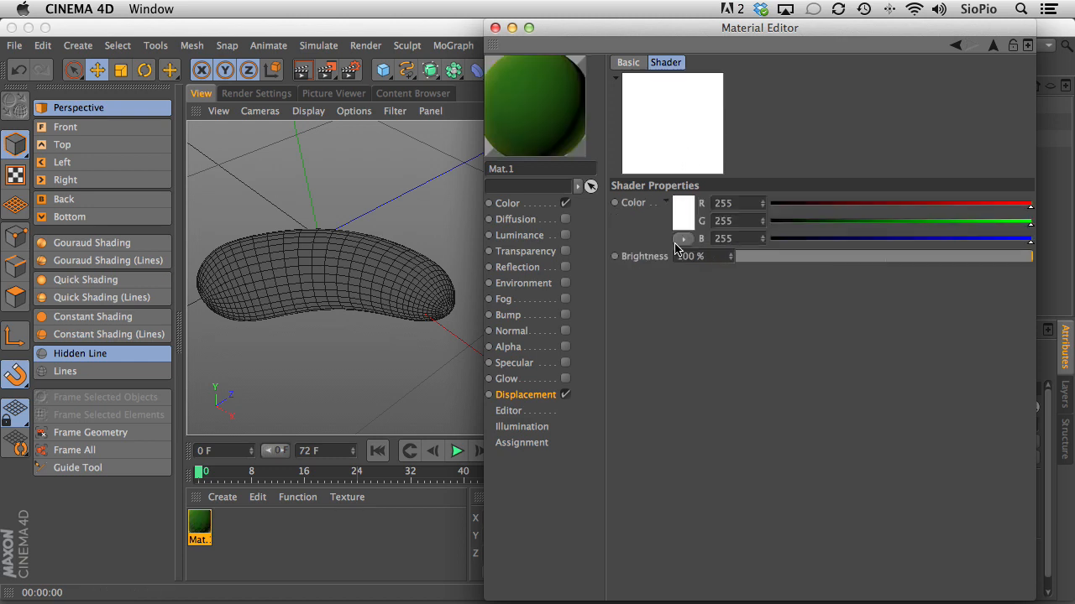
{"action": "left_click_drag", "start_coordinate": [954, 267], "coordinate": [869, 258]}
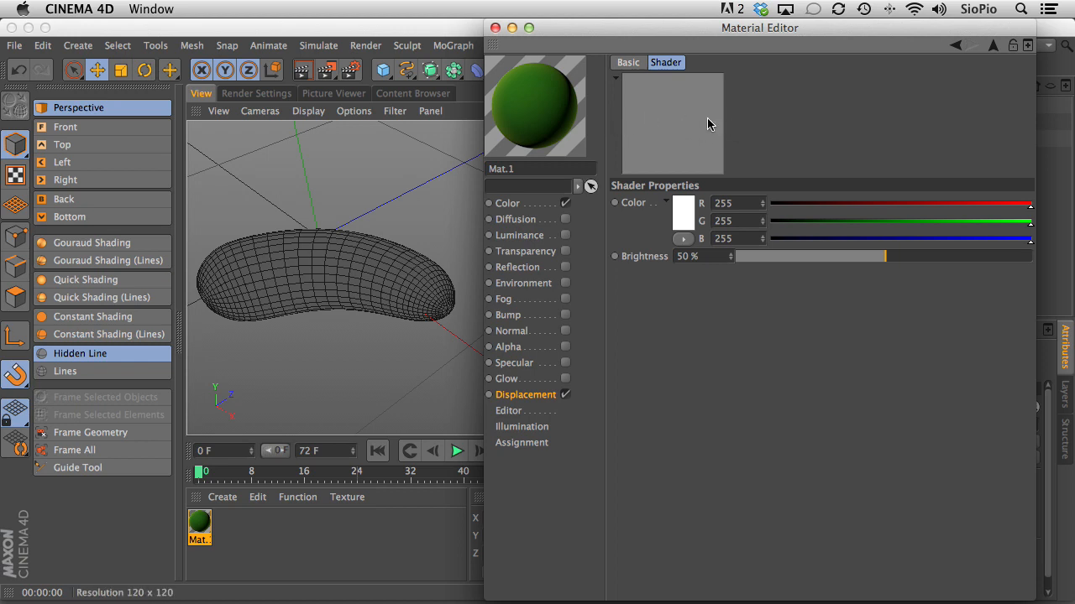
Step: Turn on the interactive render region and toggle Mat.1's Displacement channel off and on to compare the rendered body
{"action": "left_click_drag", "start_coordinate": [324, 70], "coordinate": [370, 291]}
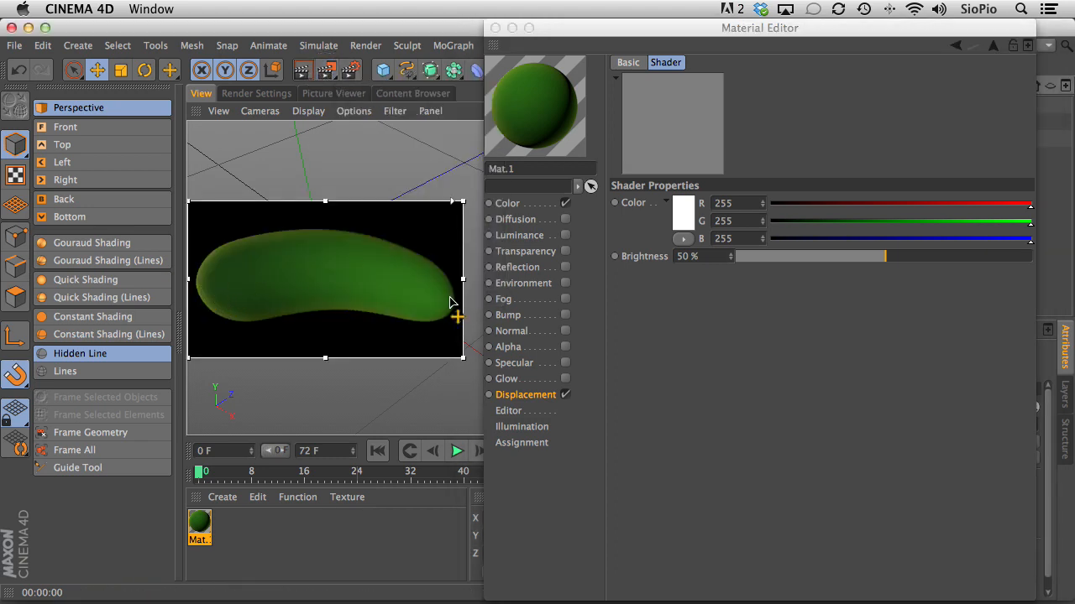
{"action": "left_click", "coordinate": [565, 395]}
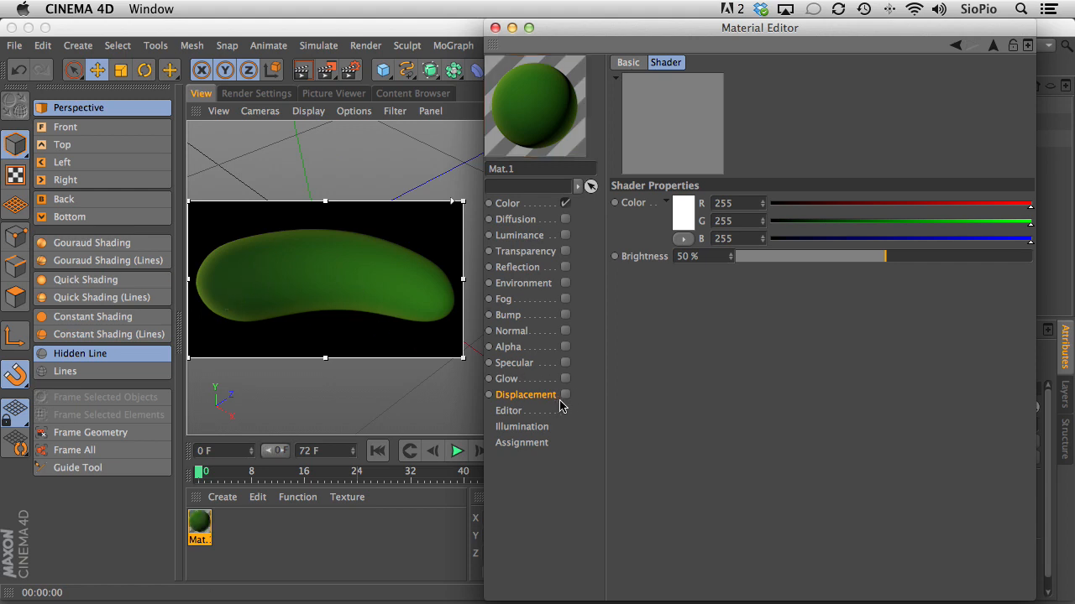
{"action": "left_click", "coordinate": [564, 396]}
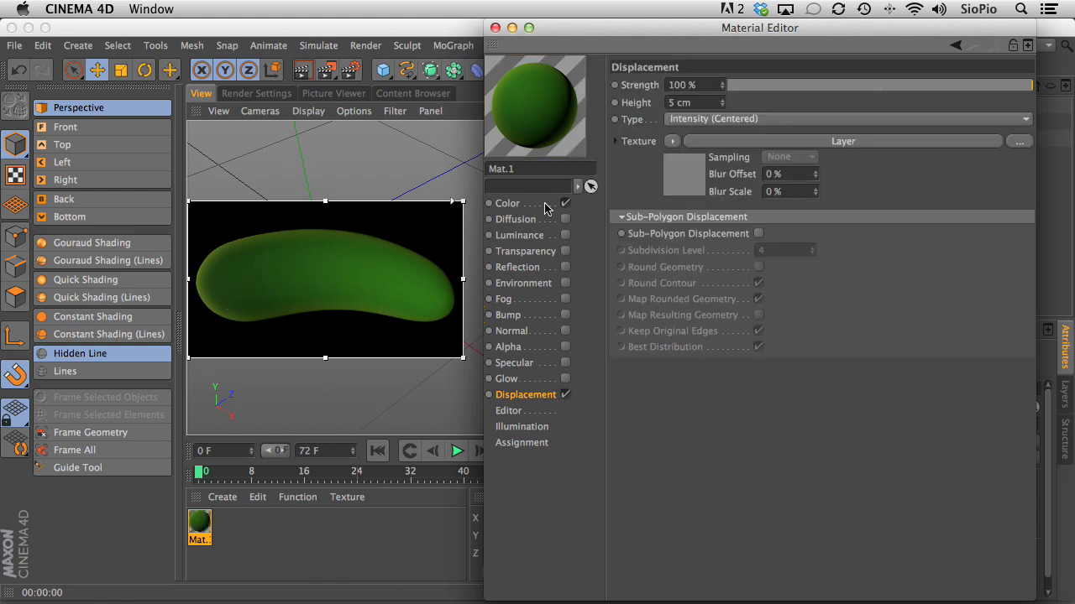
Step: Add a Noise shader to the displacement's Layer shader and set its noise type to Voronoi 1
{"action": "left_click", "coordinate": [683, 180]}
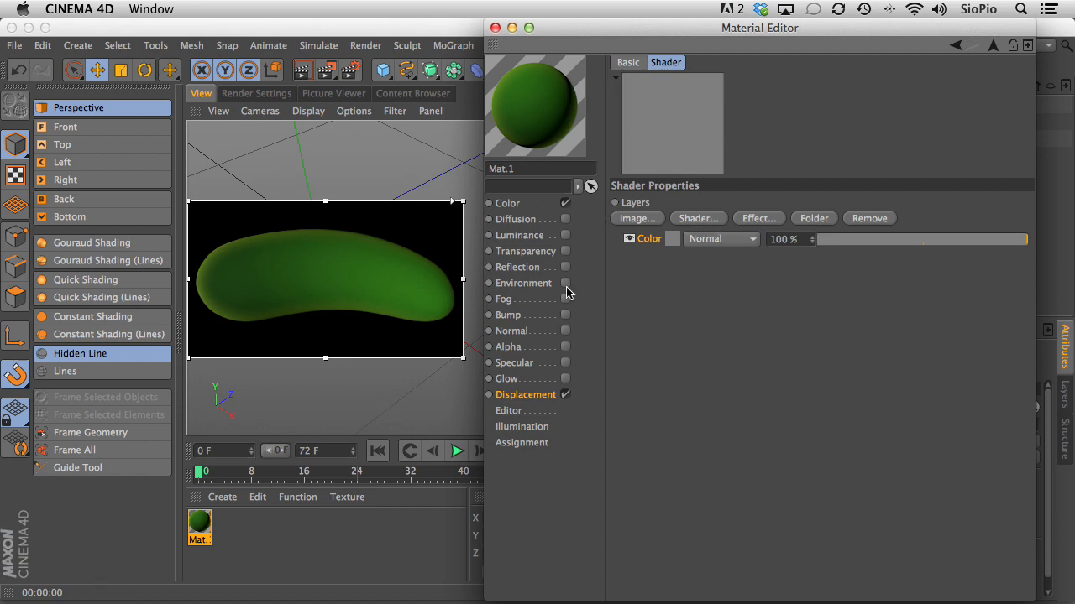
{"action": "left_click", "coordinate": [692, 223]}
{"action": "left_click", "coordinate": [748, 315]}
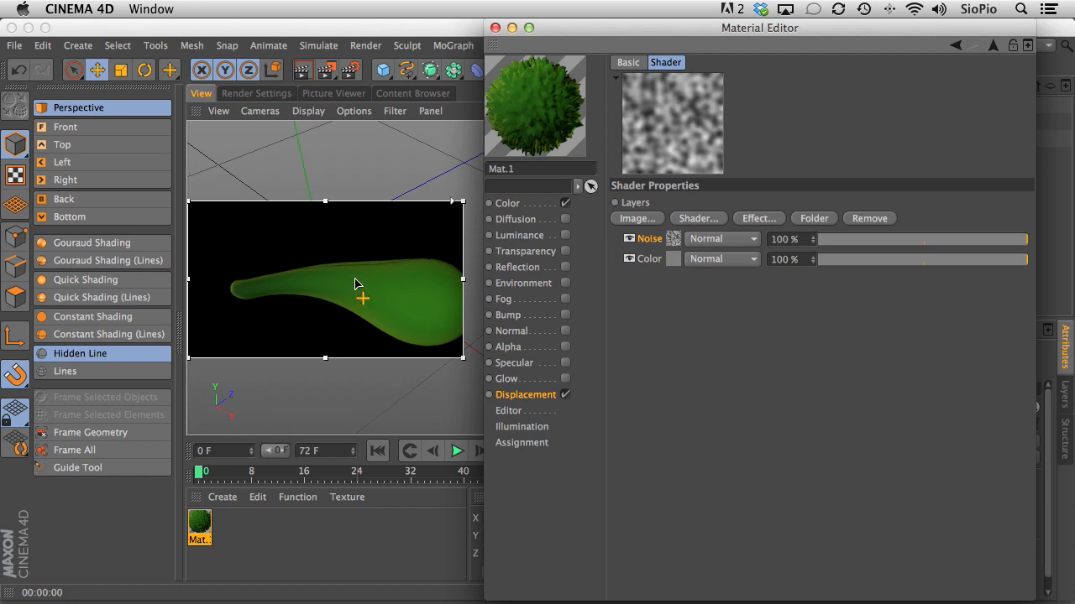
{"action": "left_click", "coordinate": [673, 240]}
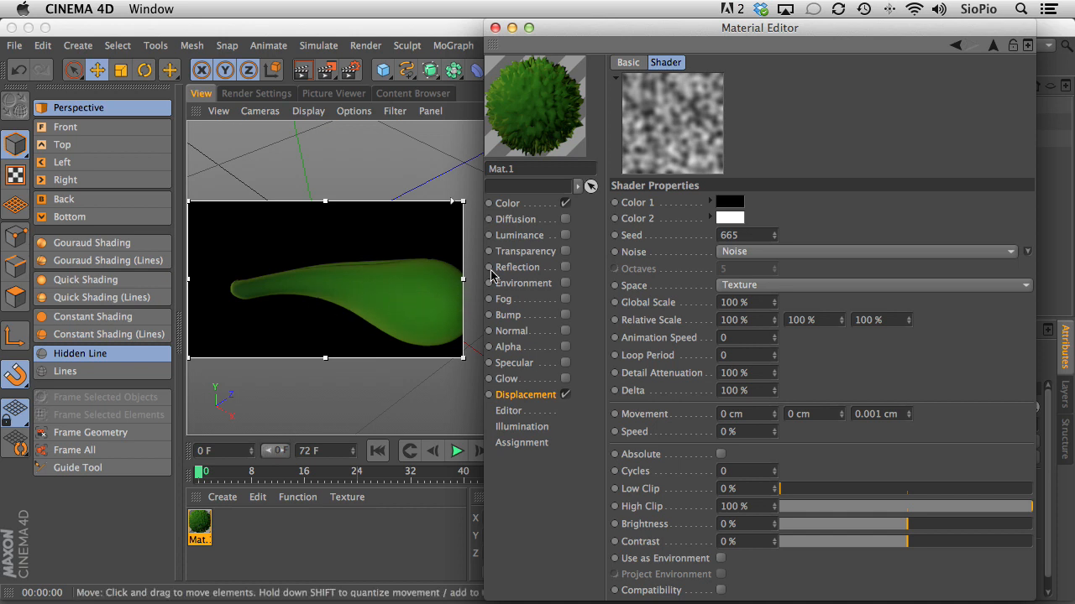
{"action": "left_click", "coordinate": [727, 254]}
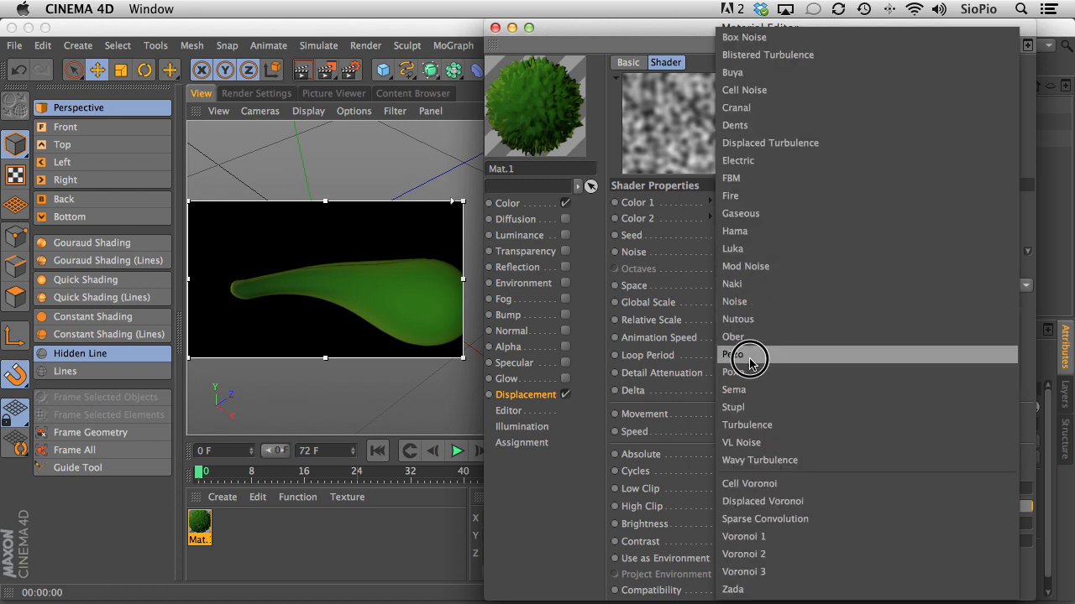
{"action": "left_click", "coordinate": [774, 543]}
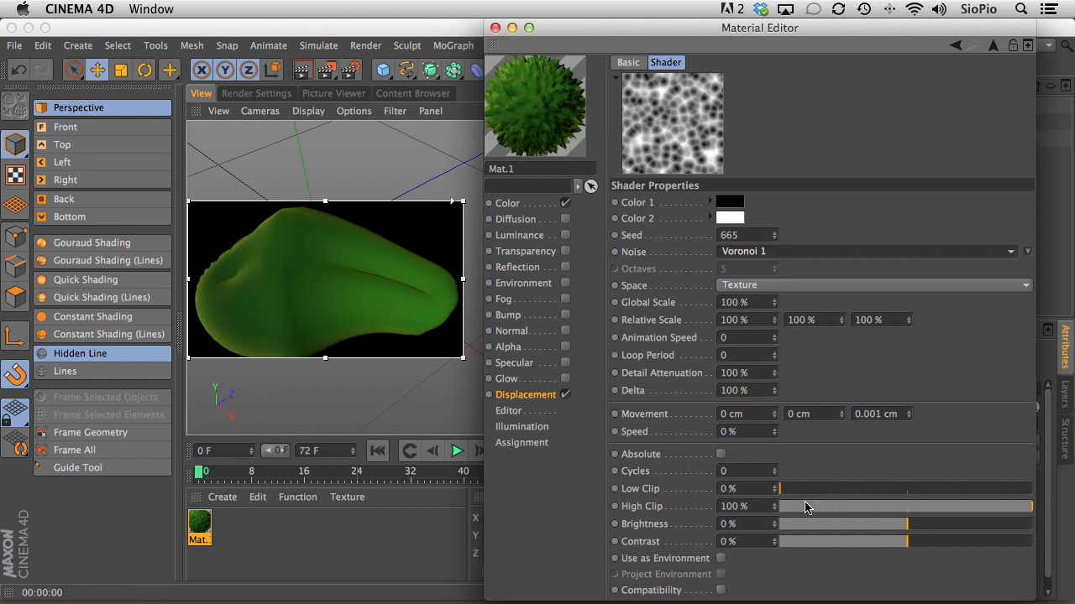
Step: Set the displacement noise's High Clip to 35 % and its Low Clip to 6 %
{"action": "left_click_drag", "start_coordinate": [842, 506], "coordinate": [869, 507]}
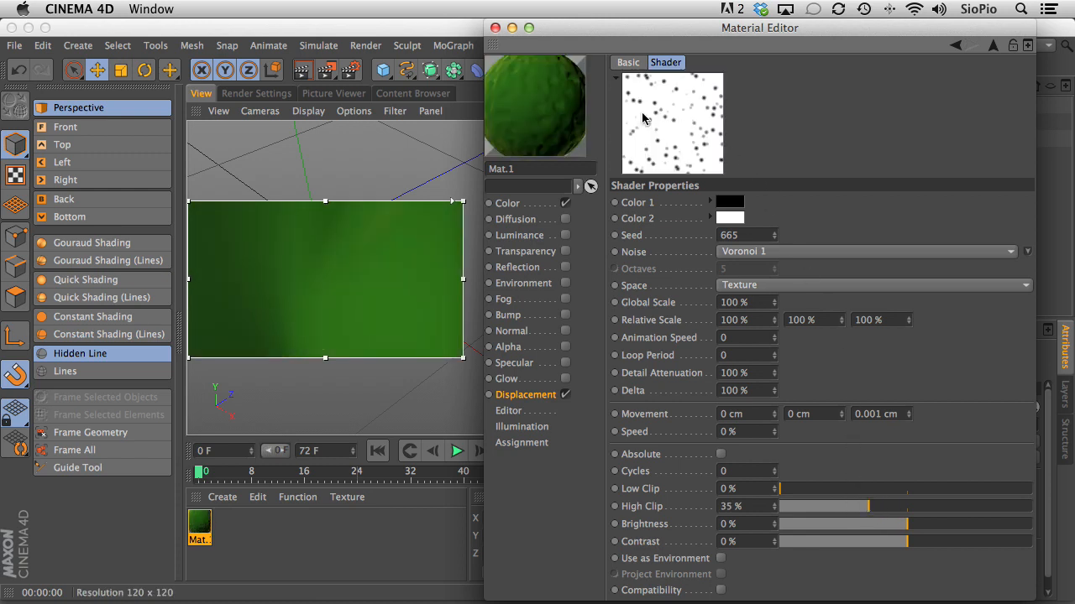
{"action": "left_click_drag", "start_coordinate": [912, 506], "coordinate": [870, 518]}
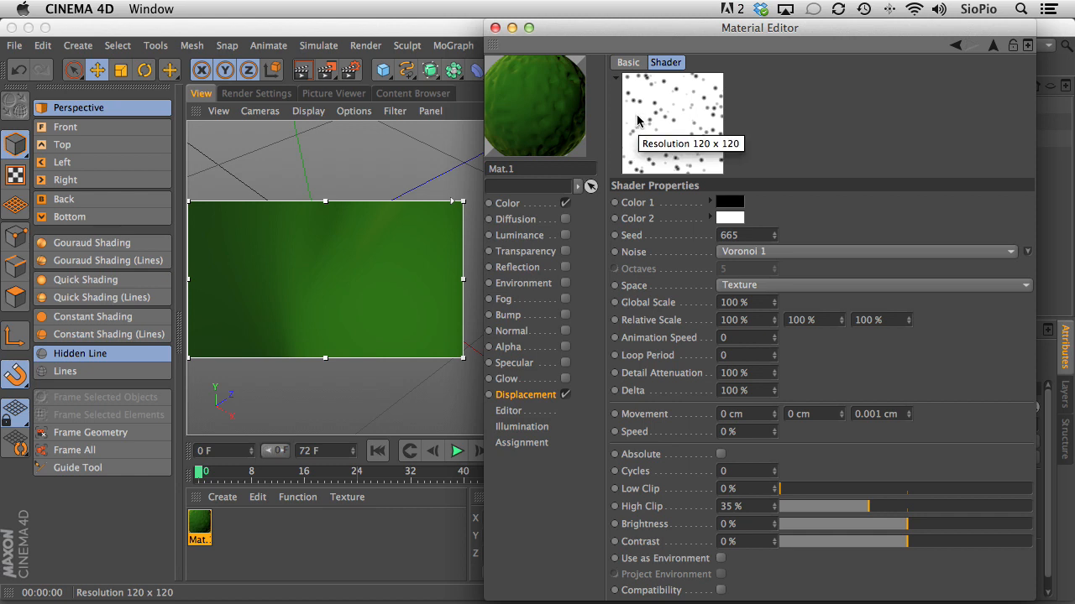
{"action": "left_click_drag", "start_coordinate": [787, 492], "coordinate": [796, 491]}
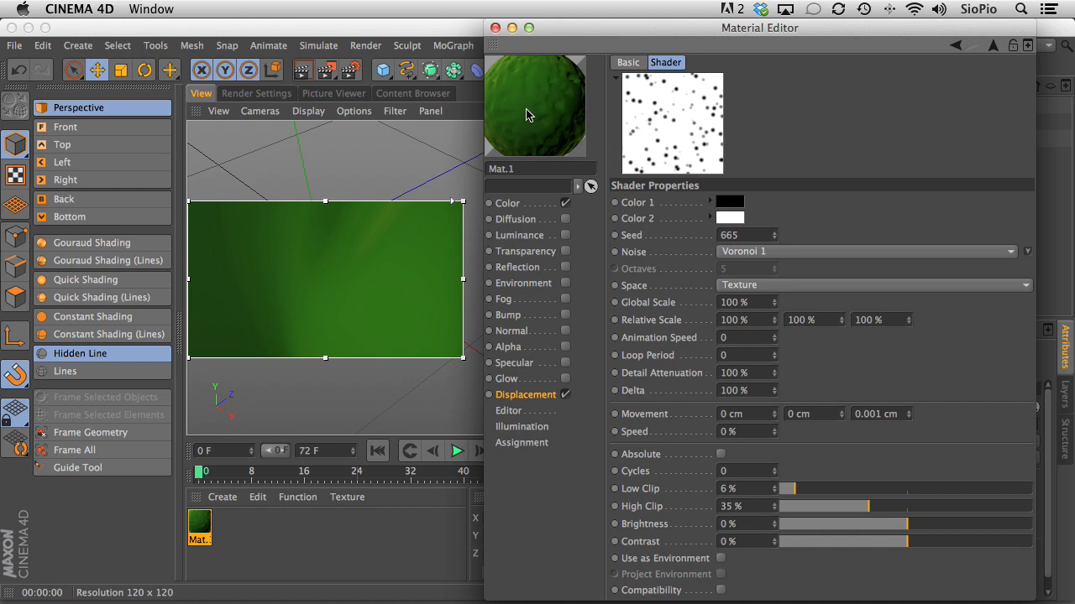
Step: Invert the noise colors by making Color 1 white and Color 2 black
{"action": "left_click", "coordinate": [729, 220]}
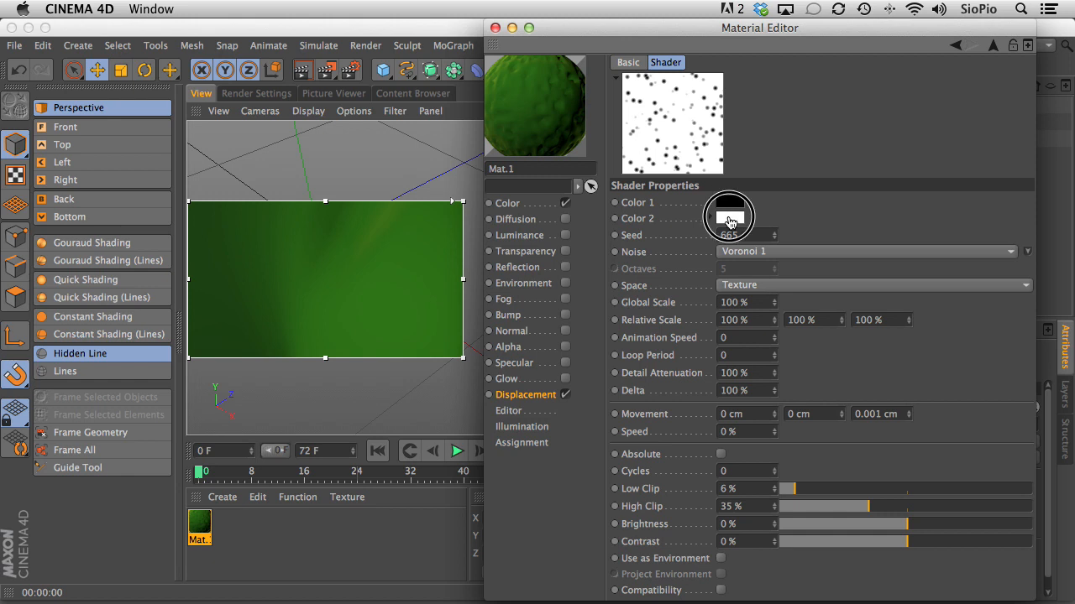
{"action": "left_click_drag", "start_coordinate": [729, 220], "coordinate": [728, 220]}
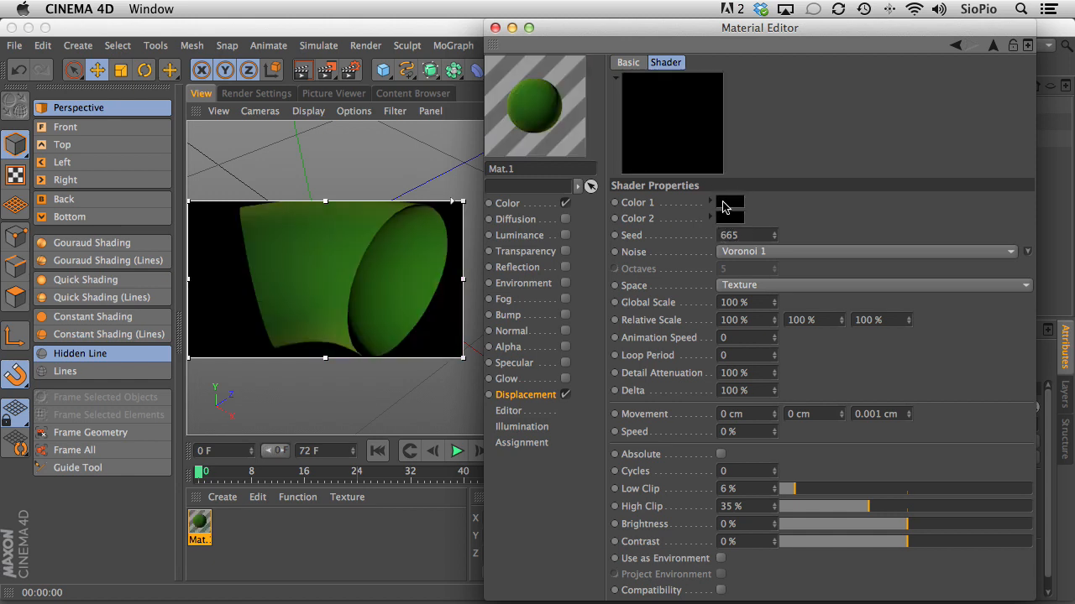
{"action": "left_click", "coordinate": [724, 207]}
{"action": "left_click_drag", "start_coordinate": [712, 216], "coordinate": [607, 154]}
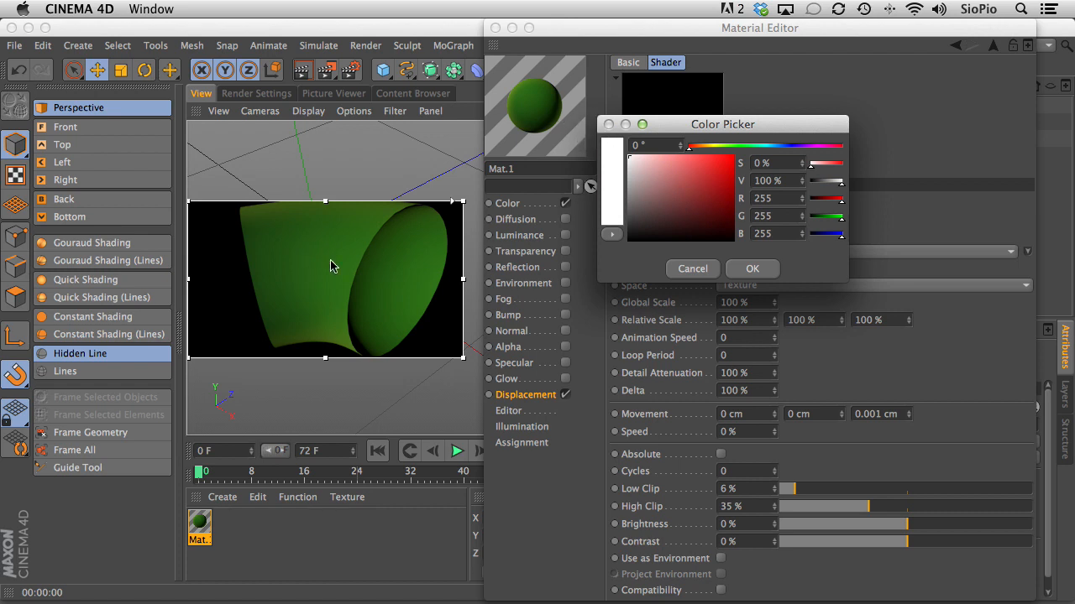
{"action": "left_click", "coordinate": [751, 269]}
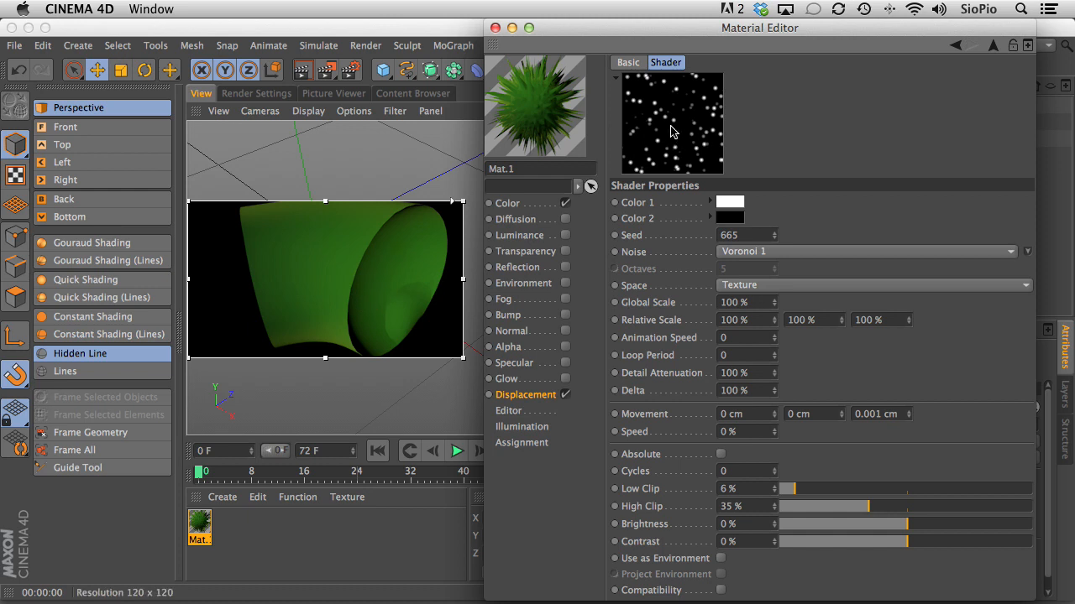
Step: Set the displacement noise's Global Scale to 10 %
{"action": "left_click", "coordinate": [755, 302]}
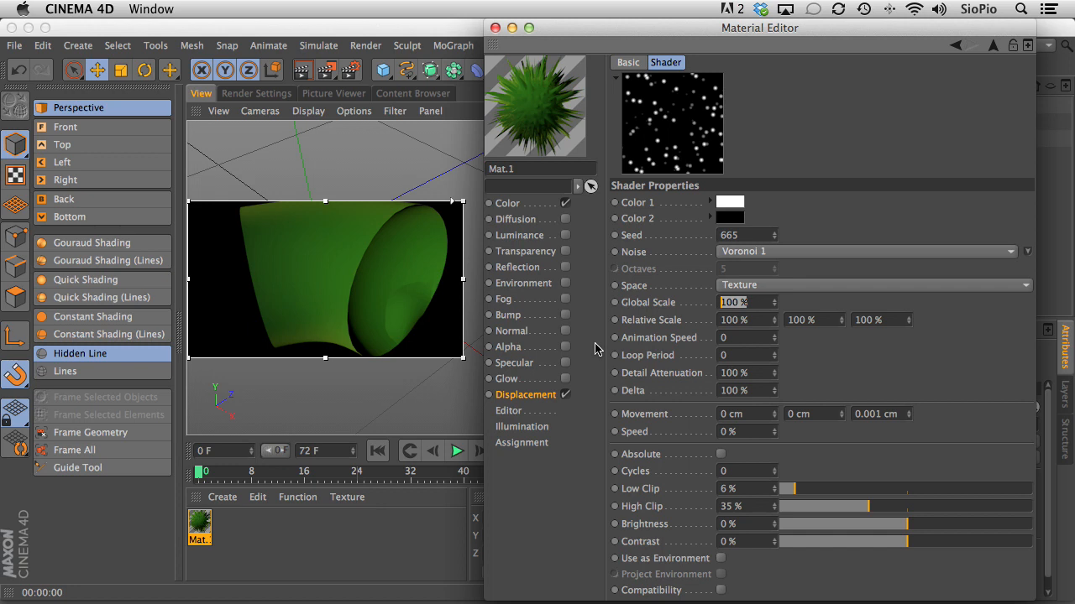
{"action": "type", "text": "10"}
{"action": "key", "text": "Return"}
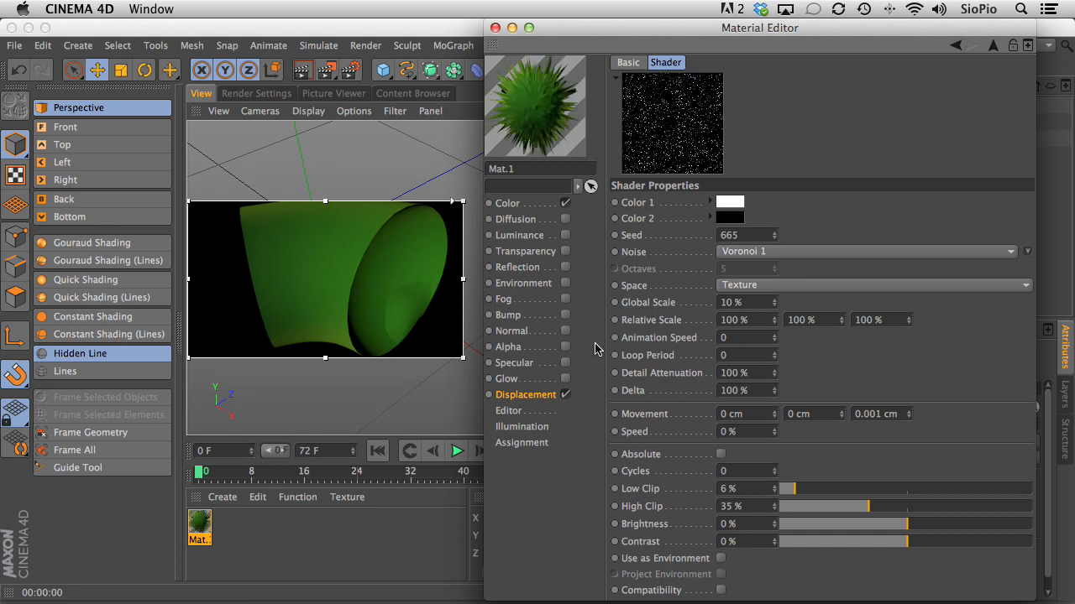
Step: Set the Noise layer's blend mode to Screen over the Color layer and return to the Displacement channel settings
{"action": "left_click", "coordinate": [994, 45]}
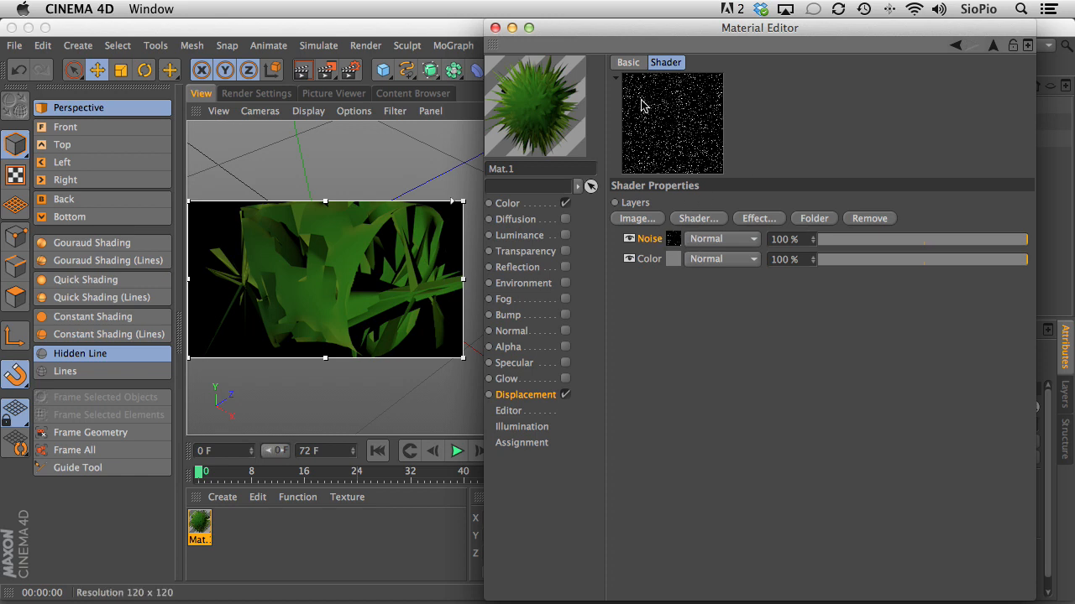
{"action": "left_click", "coordinate": [702, 239]}
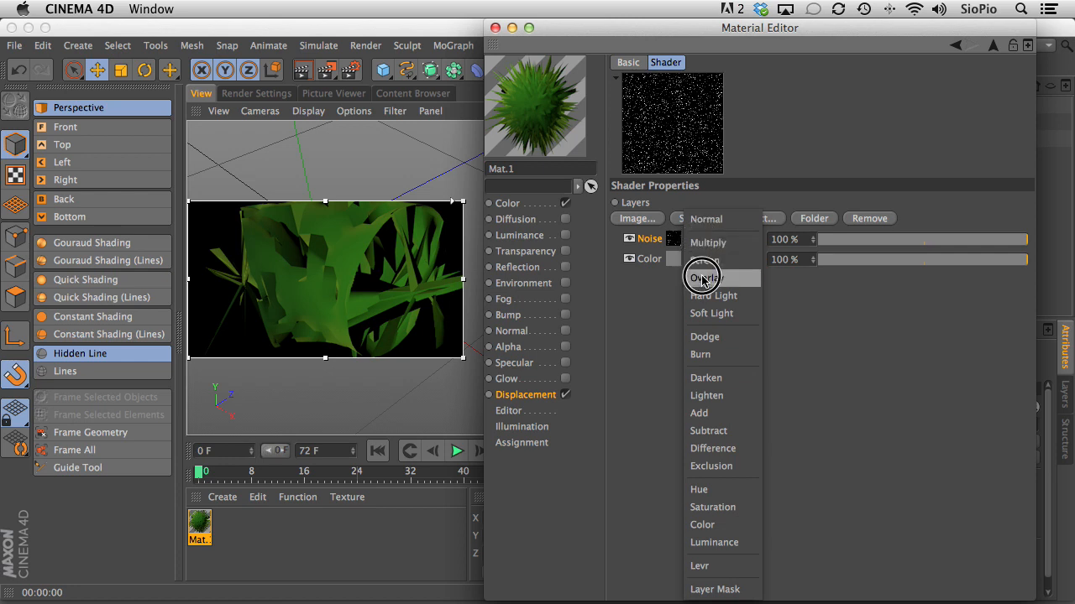
{"action": "left_click", "coordinate": [702, 260]}
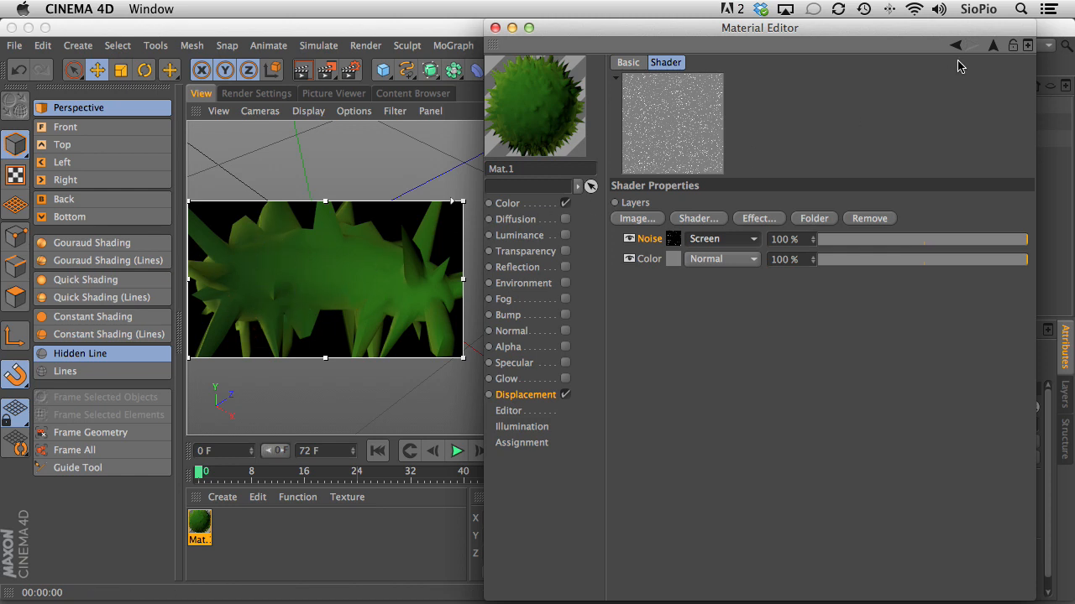
{"action": "left_click", "coordinate": [992, 47]}
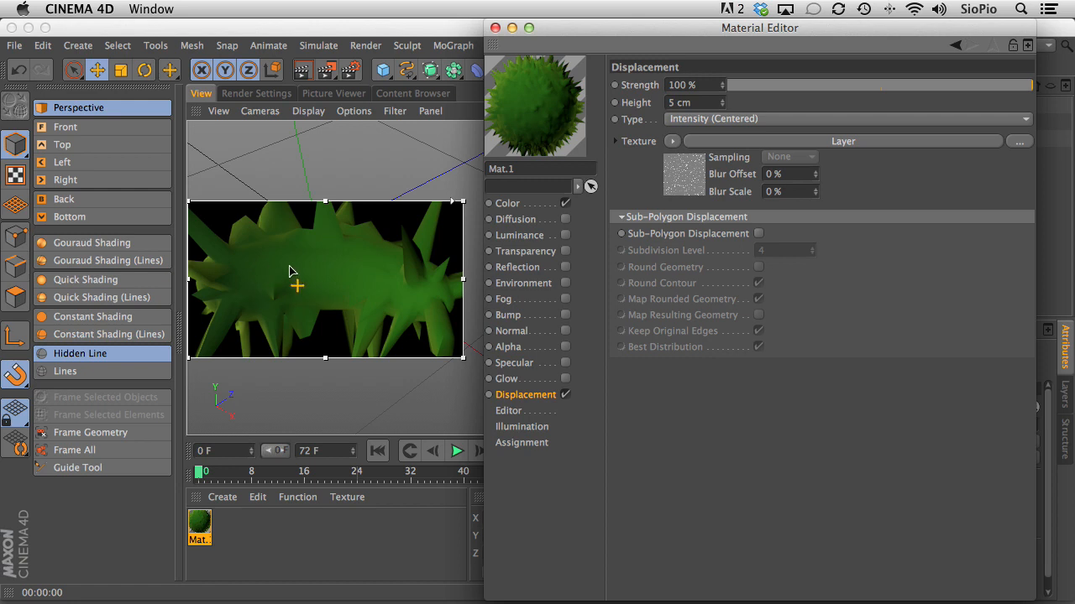
Step: Turn off the interactive render region and toggle HyperNURBS off and on to examine the base and subdivided meshes
{"action": "left_click_drag", "start_coordinate": [350, 68], "coordinate": [362, 289]}
{"action": "left_click_drag", "start_coordinate": [622, 26], "coordinate": [657, 165]}
{"action": "left_click", "coordinate": [354, 271]}
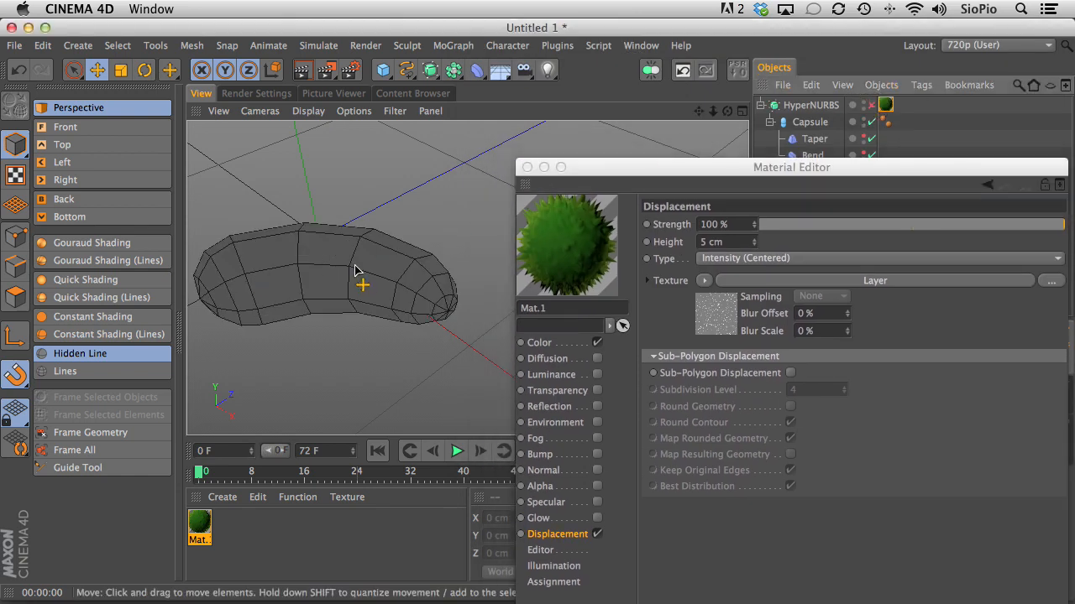
{"action": "left_click", "coordinate": [870, 105]}
{"action": "left_click_drag", "start_coordinate": [579, 167], "coordinate": [594, 6]}
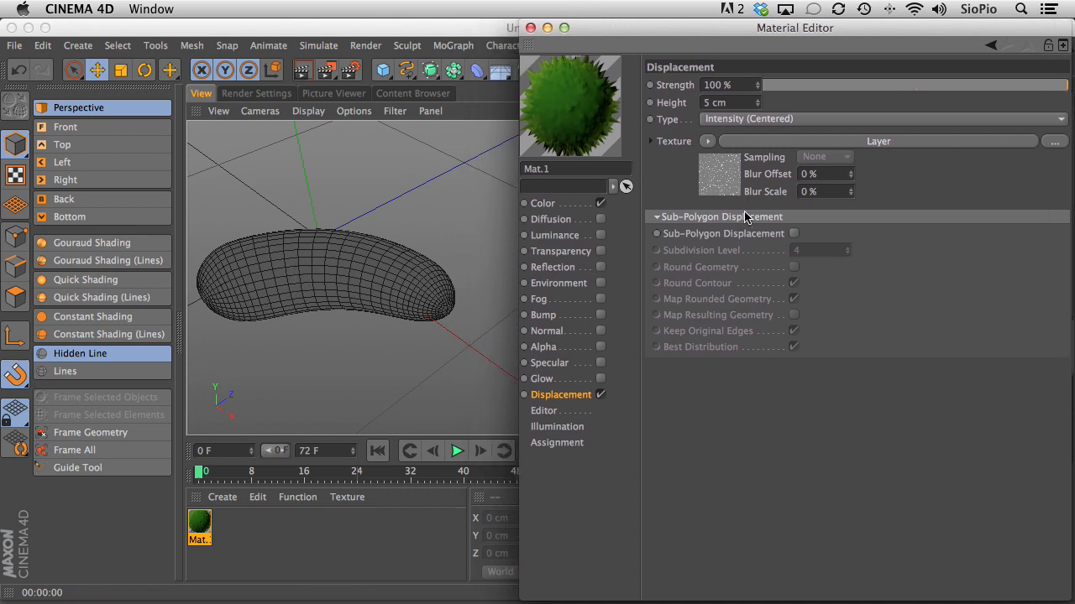
Step: Enable Sub-Polygon Displacement and turn on the interactive render region, toggling the option off and on to compare the spikes
{"action": "left_click", "coordinate": [794, 234]}
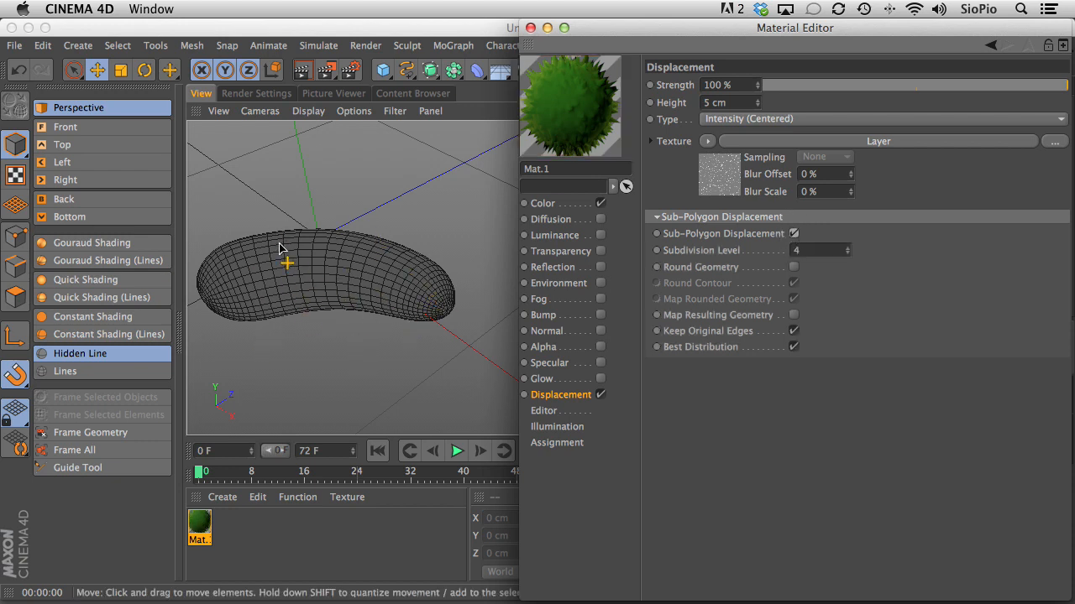
{"action": "left_click_drag", "start_coordinate": [327, 70], "coordinate": [372, 291]}
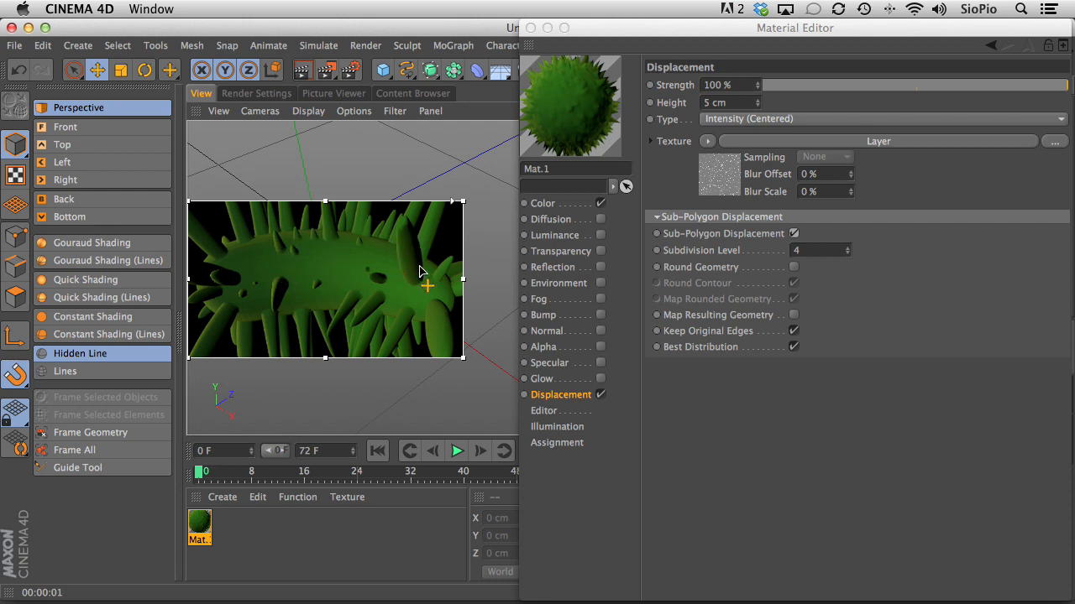
{"action": "left_click", "coordinate": [793, 235]}
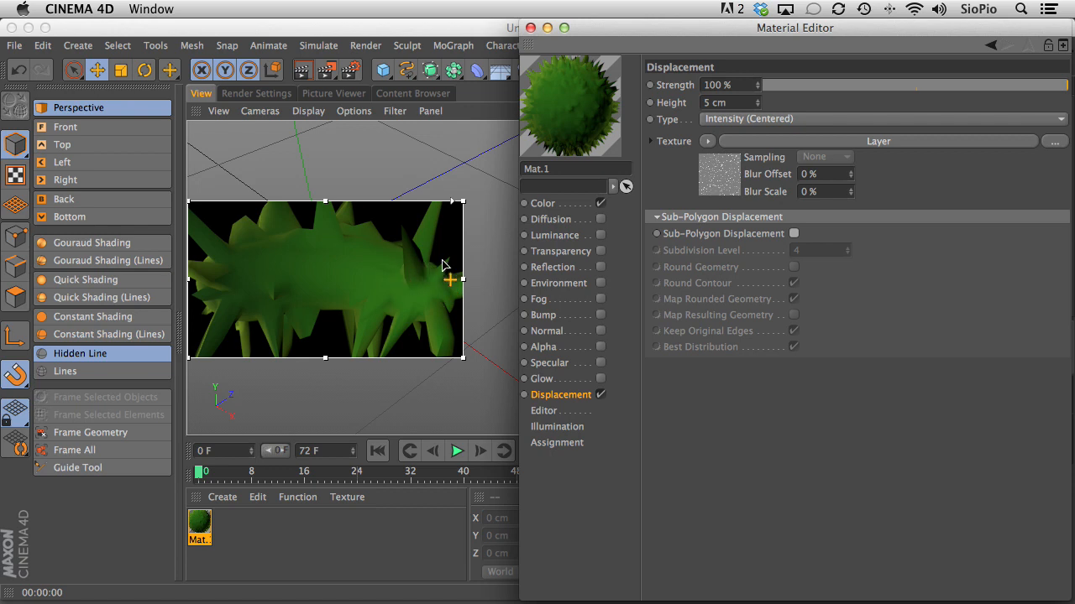
{"action": "left_click_drag", "start_coordinate": [623, 25], "coordinate": [634, 133]}
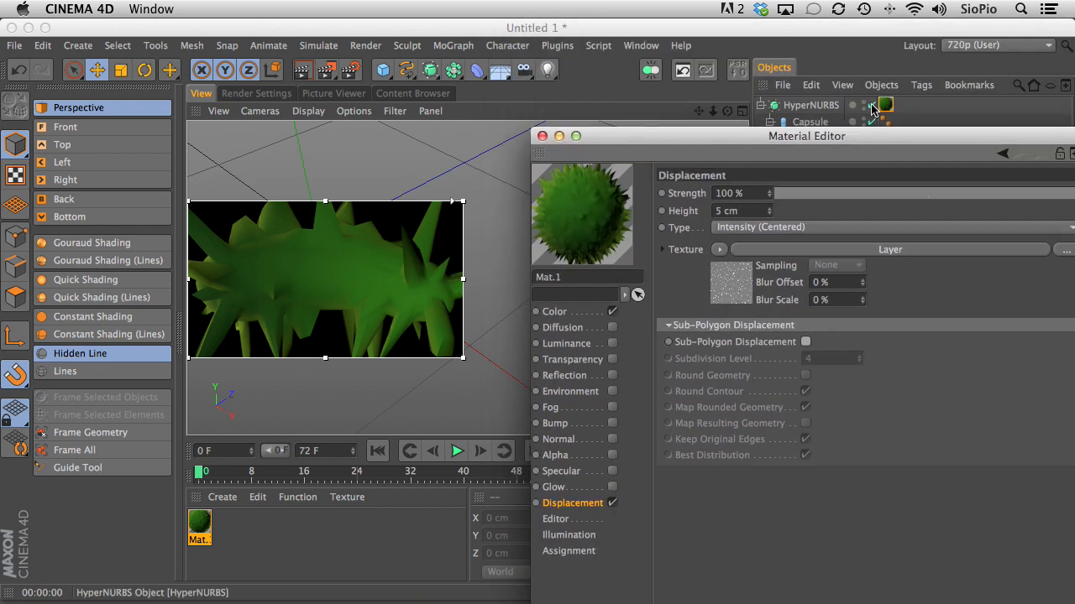
{"action": "left_click", "coordinate": [752, 110]}
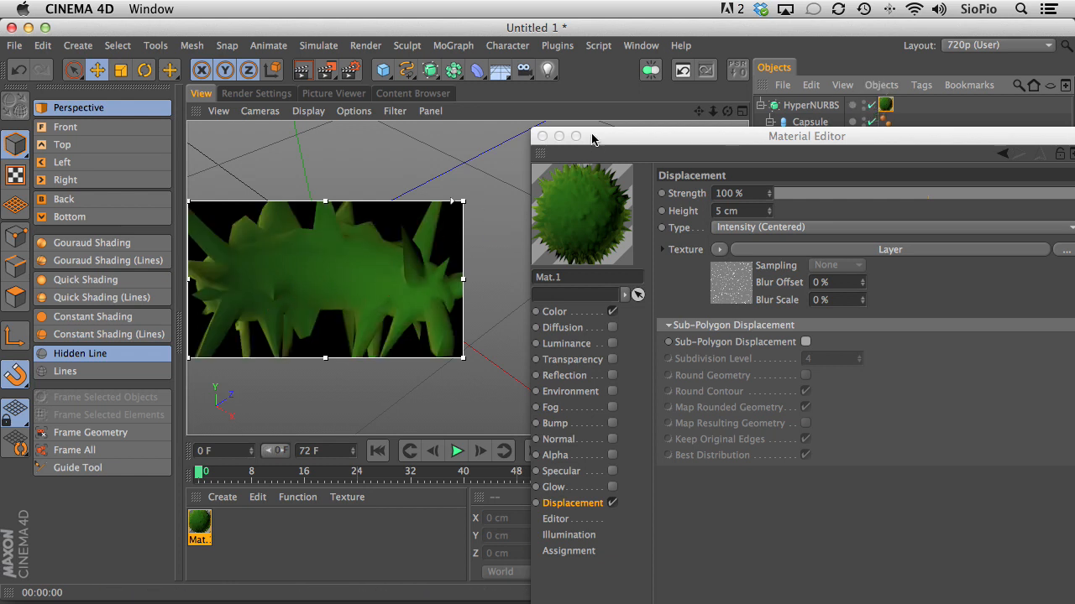
{"action": "left_click_drag", "start_coordinate": [603, 136], "coordinate": [607, 12]}
{"action": "left_click", "coordinate": [805, 233]}
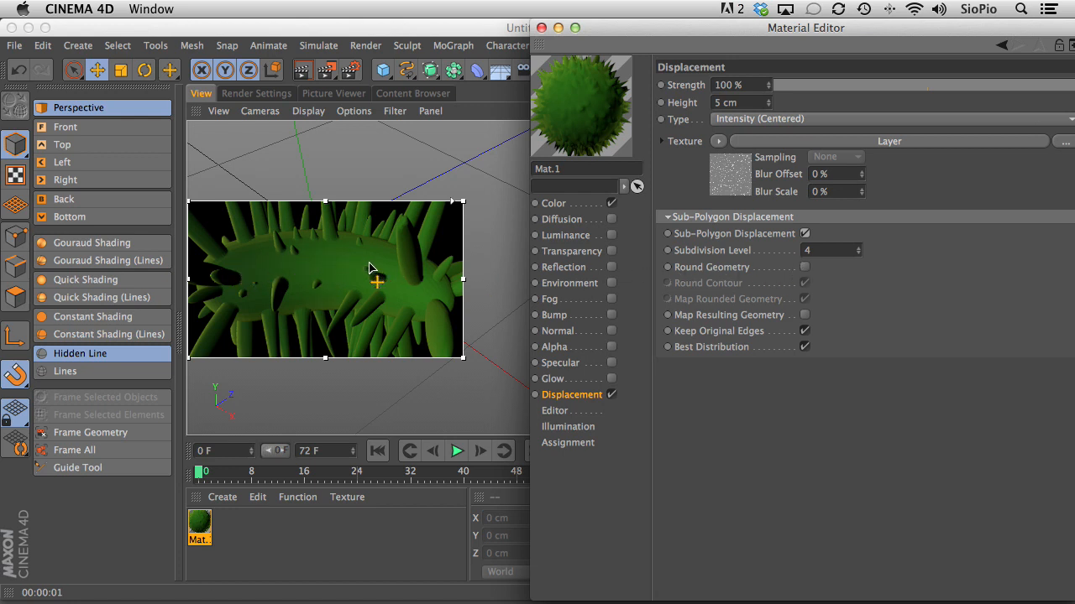
Step: Enable Round Geometry for the sub-polygon displacement
{"action": "right_click_drag", "start_coordinate": [345, 257], "coordinate": [392, 255], "text": "alt"}
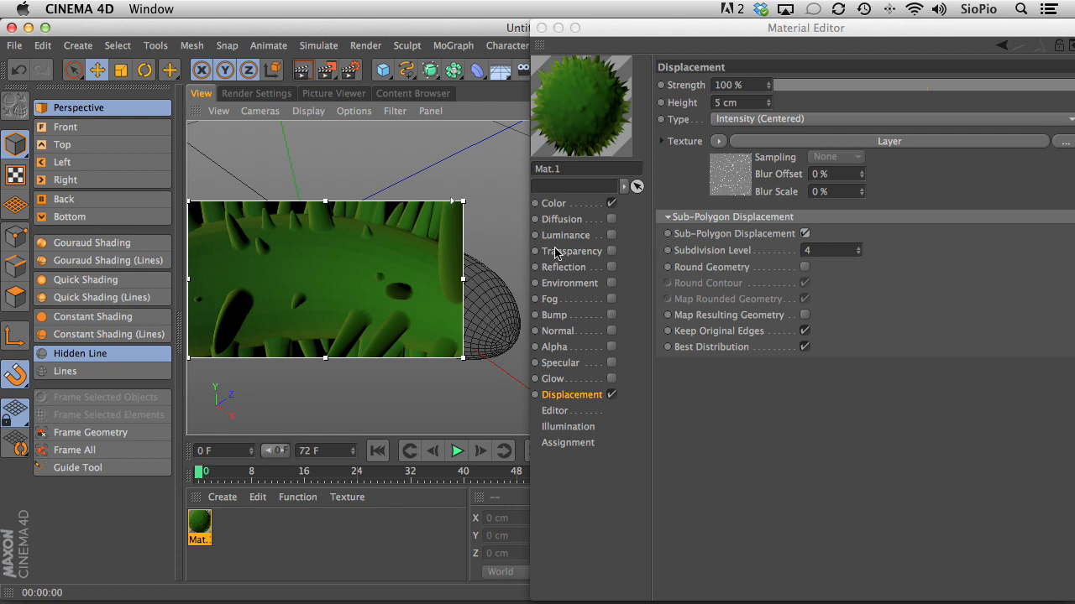
{"action": "left_click", "coordinate": [805, 267]}
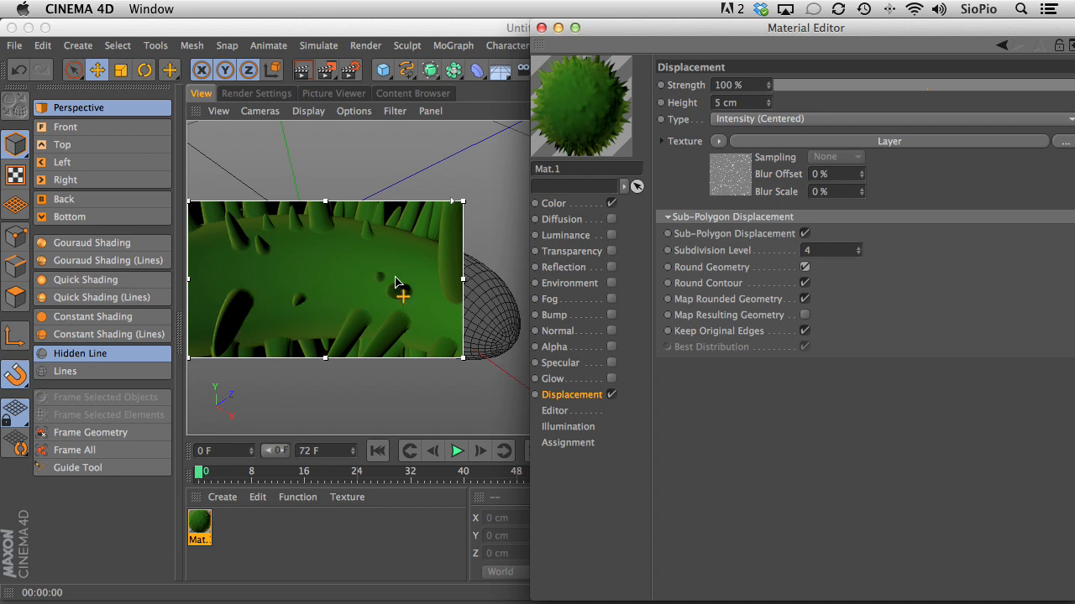
{"action": "right_click_drag", "start_coordinate": [363, 261], "coordinate": [327, 283], "text": "alt"}
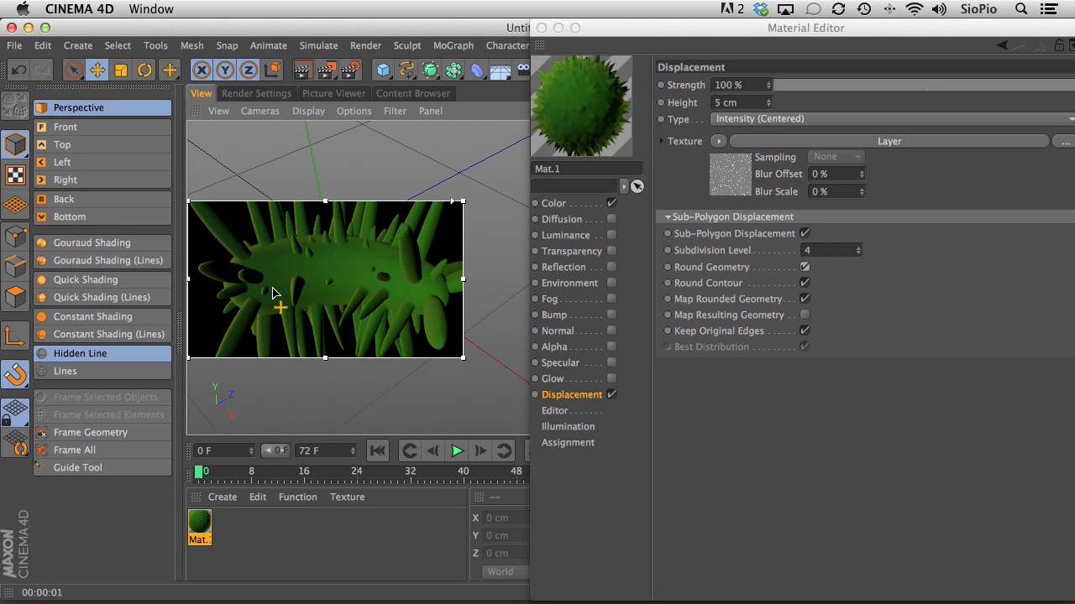
Step: Set Mat.1's displacement strength to 10 % and its height to 1 cm
{"action": "left_click", "coordinate": [737, 85]}
{"action": "type", "text": "1"}
{"action": "key", "text": "Return"}
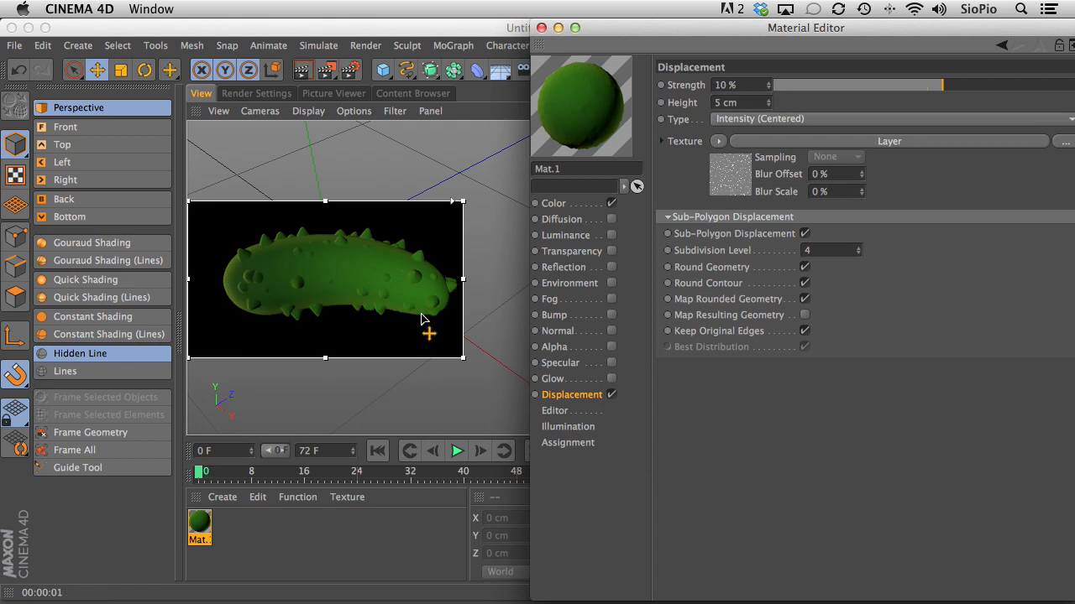
{"action": "left_click", "coordinate": [384, 289]}
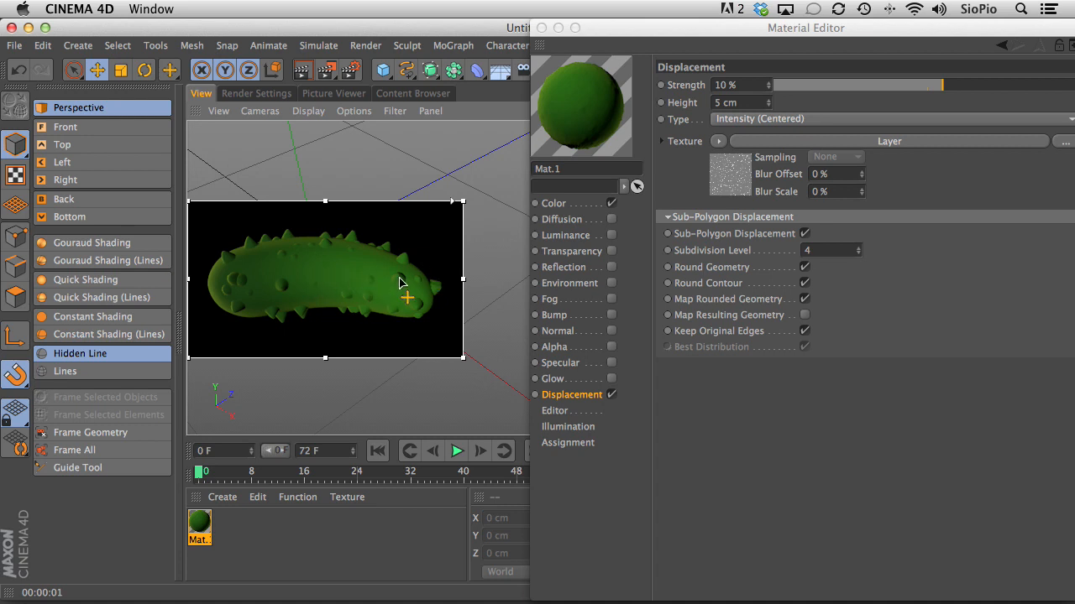
{"action": "left_click", "coordinate": [719, 95]}
{"action": "type", "text": "1"}
{"action": "key", "text": "Return"}
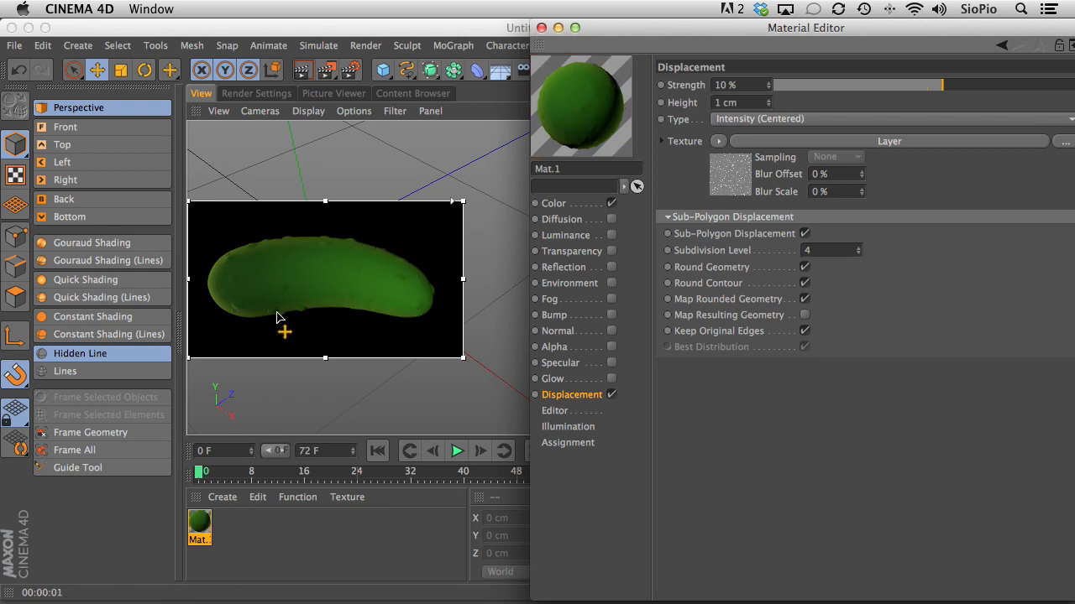
Step: Set the global scale of the displacement layer's Voronoi 1 noise to 7 %
{"action": "left_click", "coordinate": [720, 184]}
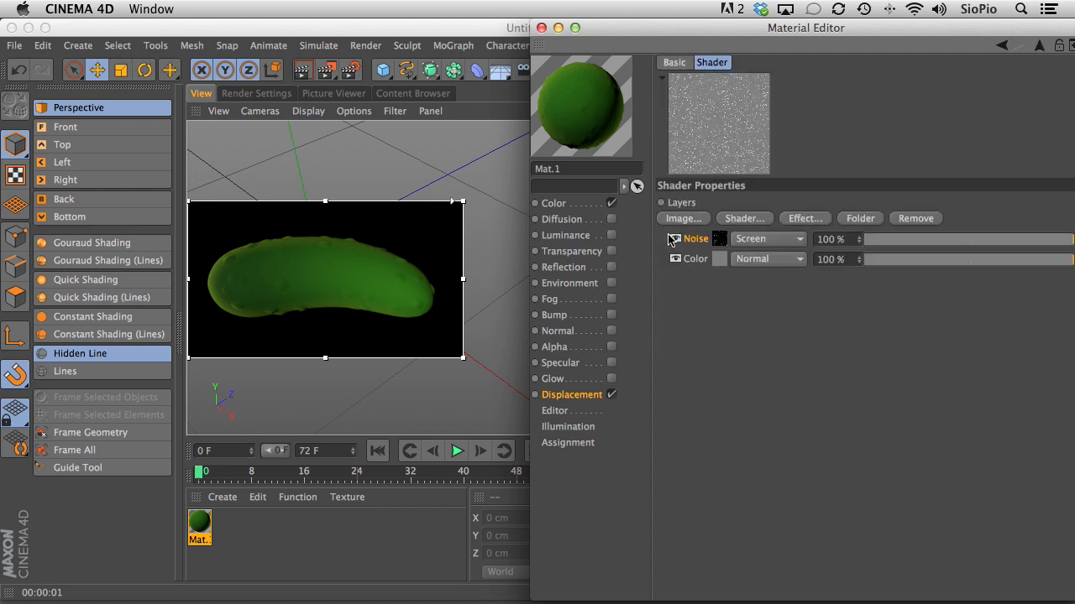
{"action": "left_click", "coordinate": [719, 239]}
{"action": "left_click", "coordinate": [796, 301]}
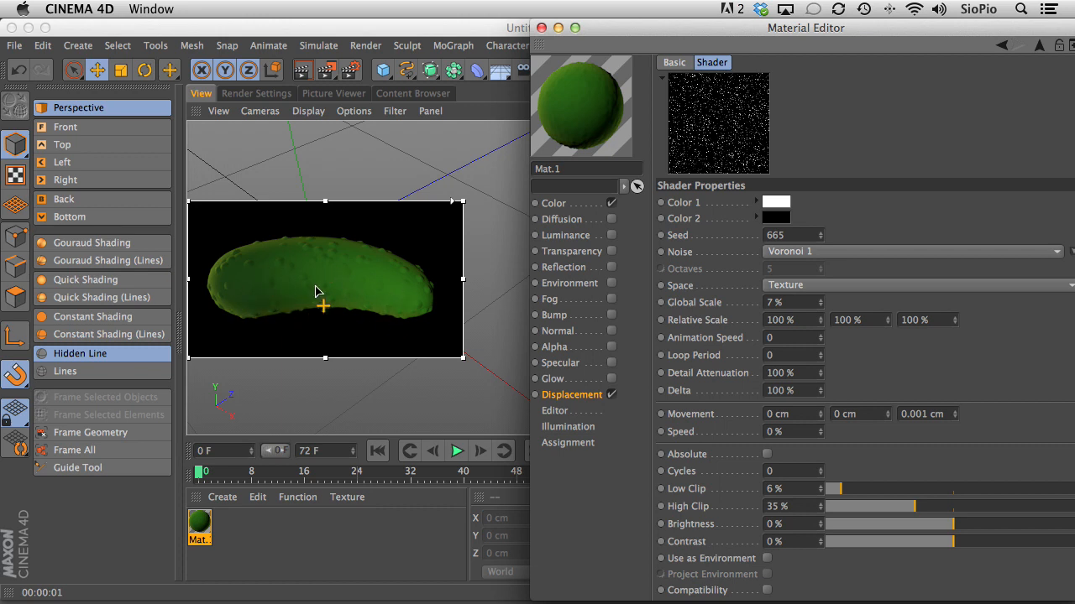
Step: Add a second Noise shader to the displacement layers and set its noise type to Cranal
{"action": "left_click_drag", "start_coordinate": [1037, 34], "coordinate": [998, 33]}
{"action": "left_click", "coordinate": [1001, 44]}
{"action": "left_click", "coordinate": [704, 219]}
{"action": "left_click", "coordinate": [757, 316]}
{"action": "left_click", "coordinate": [681, 240]}
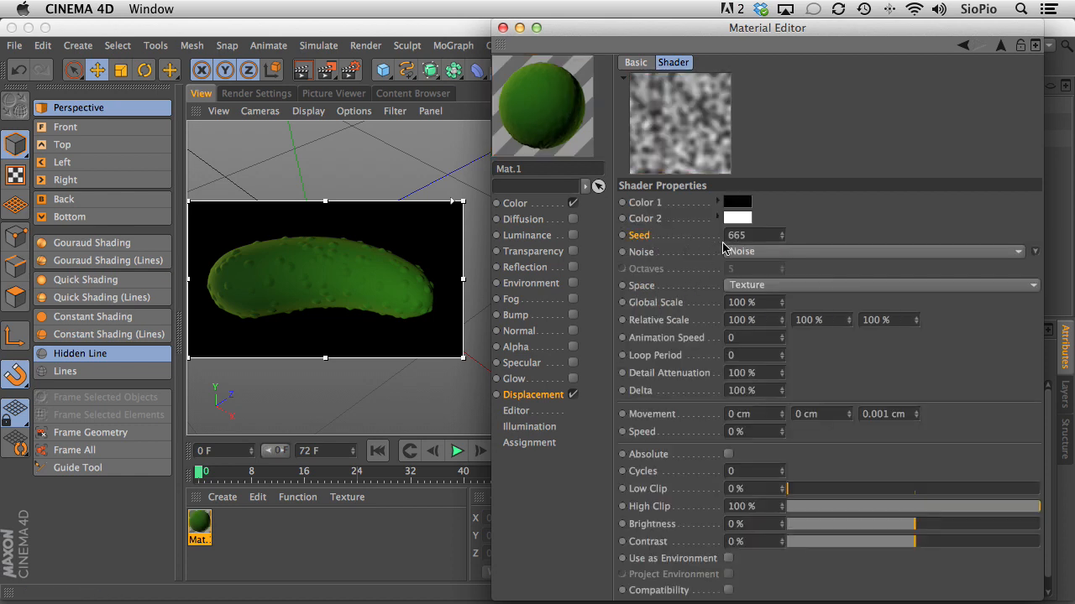
{"action": "left_click", "coordinate": [736, 253]}
{"action": "left_click", "coordinate": [743, 107]}
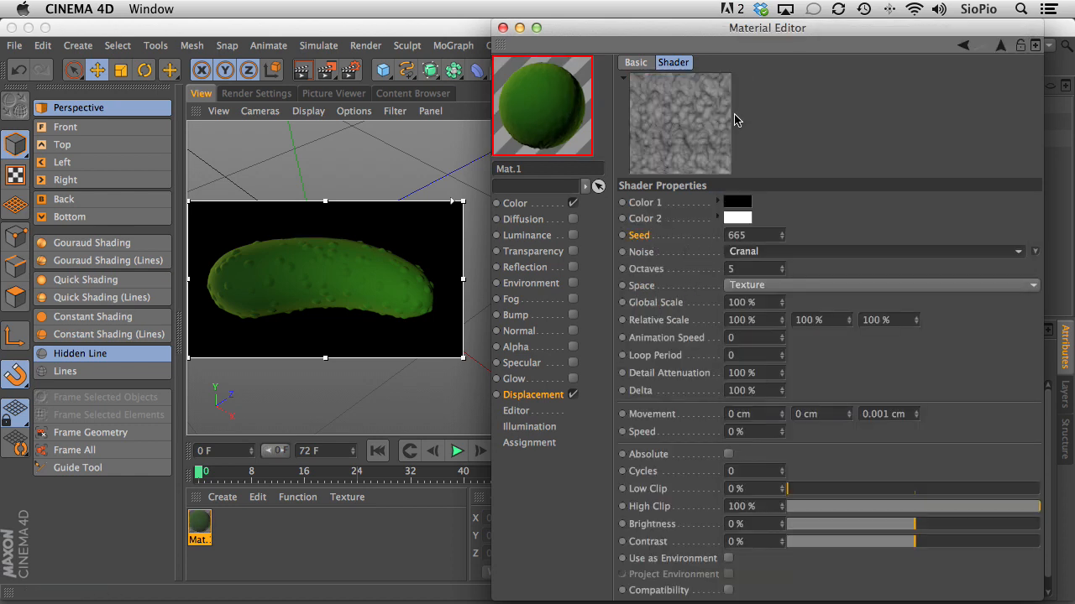
Step: Try a global scale of 300 % on the Cranal noise and settle on 10 %
{"action": "left_click", "coordinate": [754, 302]}
{"action": "type", "text": "3"}
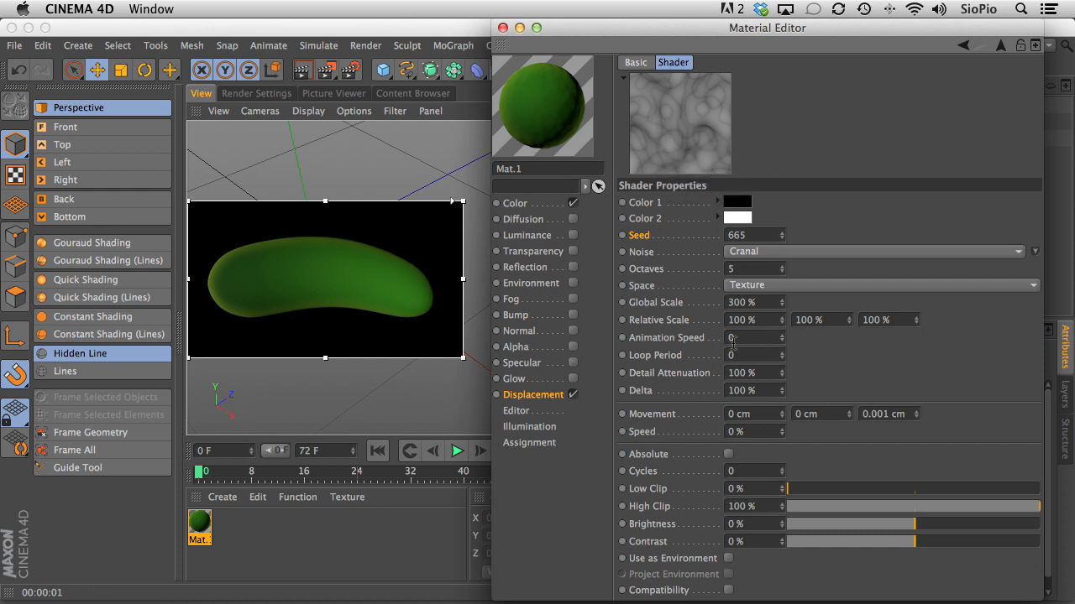
{"action": "left_click", "coordinate": [763, 304]}
{"action": "type", "text": "10"}
{"action": "key", "text": "Return"}
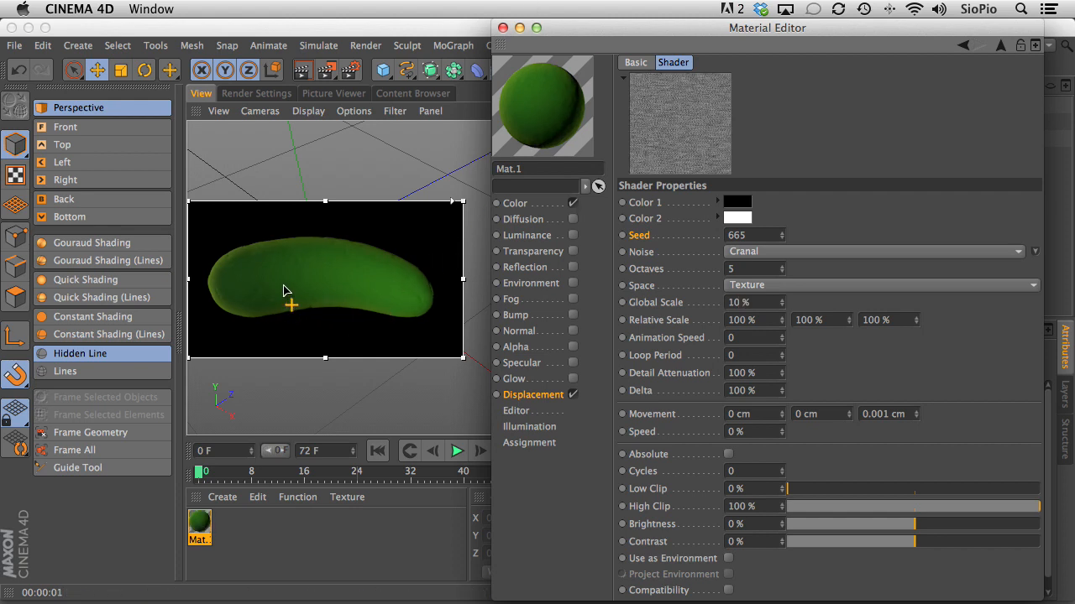
Step: Set the Cranal noise layer's blend mode to Overlay and move it below the Voronoi noise layer
{"action": "right_click_drag", "start_coordinate": [292, 282], "coordinate": [345, 272], "text": "alt"}
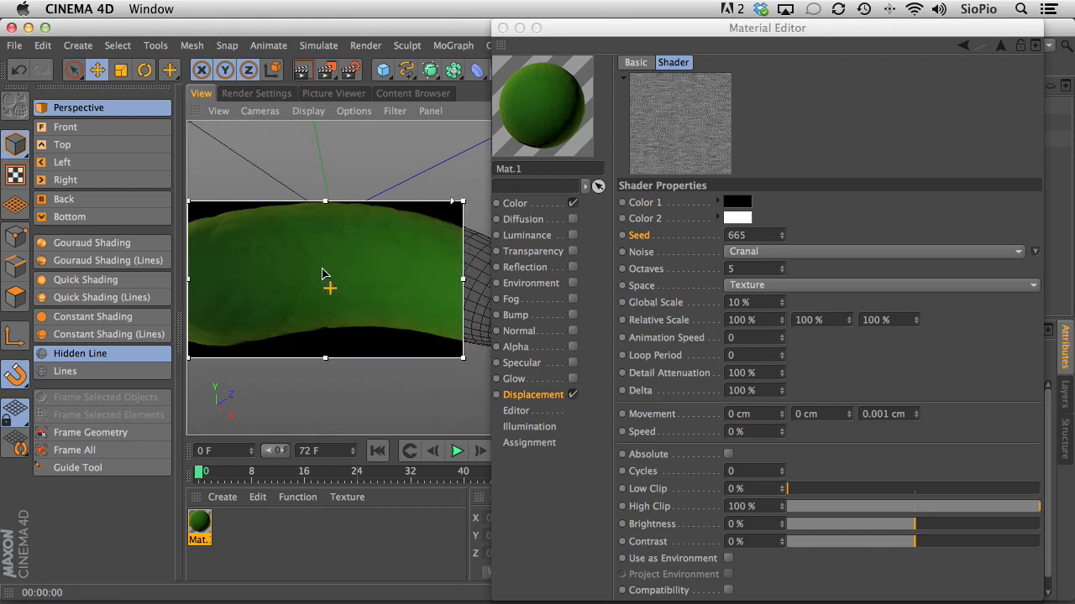
{"action": "mouse_move", "coordinate": [314, 286]}
{"action": "left_mouse_down", "text": "alt"}
{"action": "mouse_move", "coordinate": [372, 294]}
{"action": "mouse_move", "coordinate": [313, 284]}
{"action": "left_mouse_up", "text": "alt"}
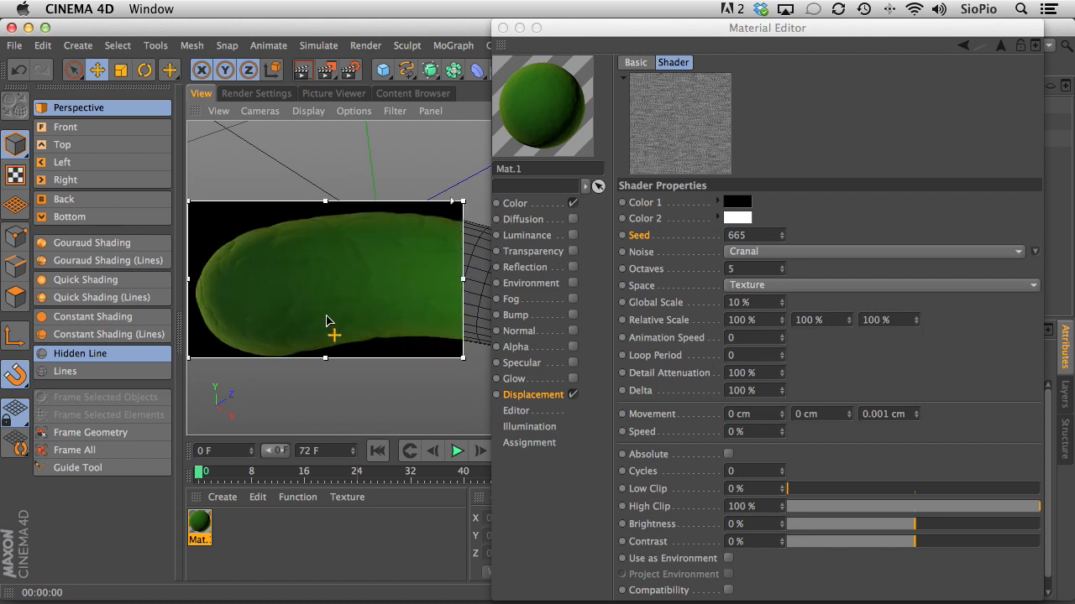
{"action": "left_click_drag", "start_coordinate": [353, 294], "coordinate": [336, 277], "text": "alt"}
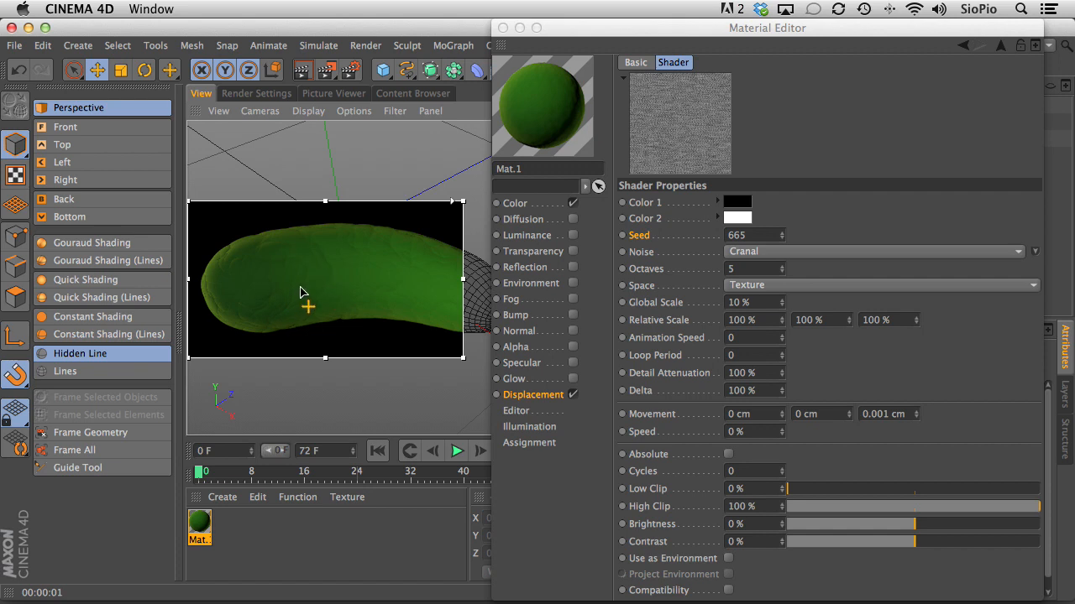
{"action": "left_click", "coordinate": [1000, 46]}
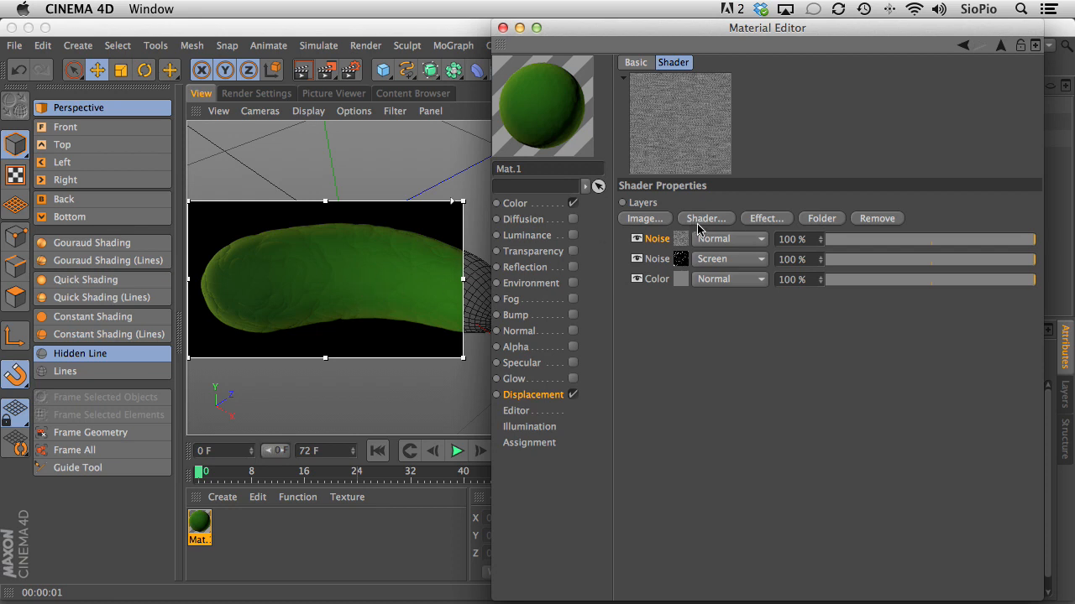
{"action": "left_click_drag", "start_coordinate": [706, 240], "coordinate": [718, 284]}
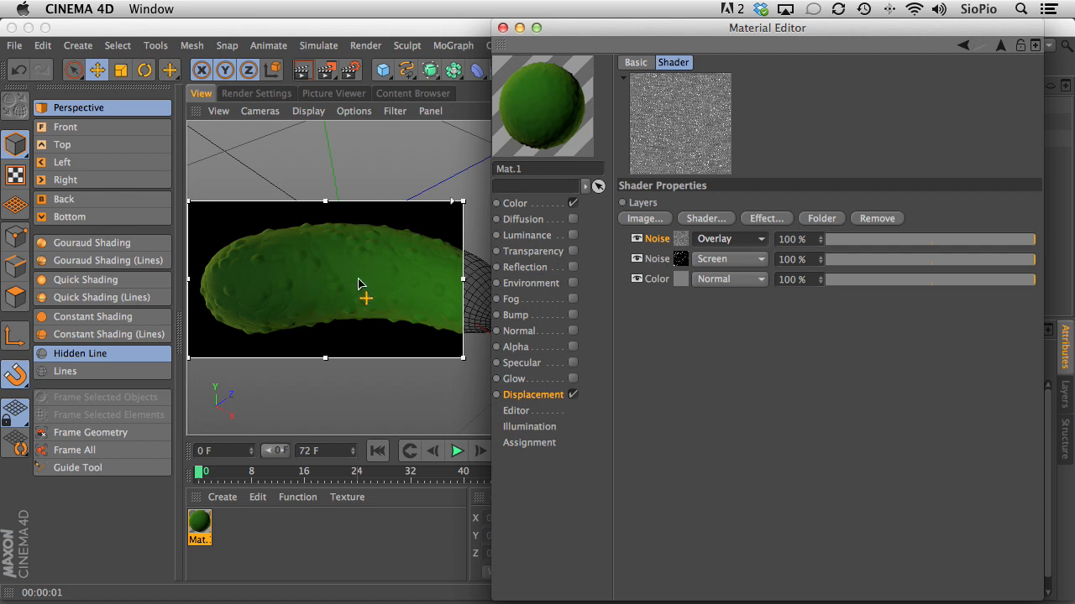
{"action": "left_click_drag", "start_coordinate": [657, 243], "coordinate": [655, 267]}
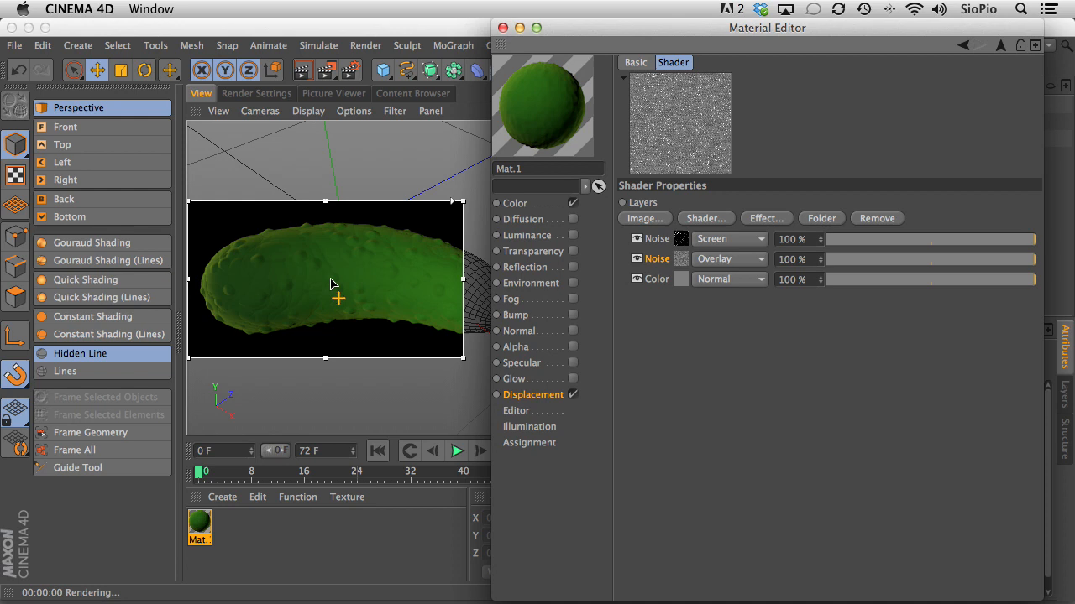
Step: Widen the interactive render region to cover the whole cucumber and clear the object selection
{"action": "left_click", "coordinate": [463, 282]}
{"action": "left_click_drag", "start_coordinate": [462, 282], "coordinate": [518, 283]}
{"action": "left_click", "coordinate": [697, 32]}
{"action": "left_click_drag", "start_coordinate": [697, 32], "coordinate": [711, 170]}
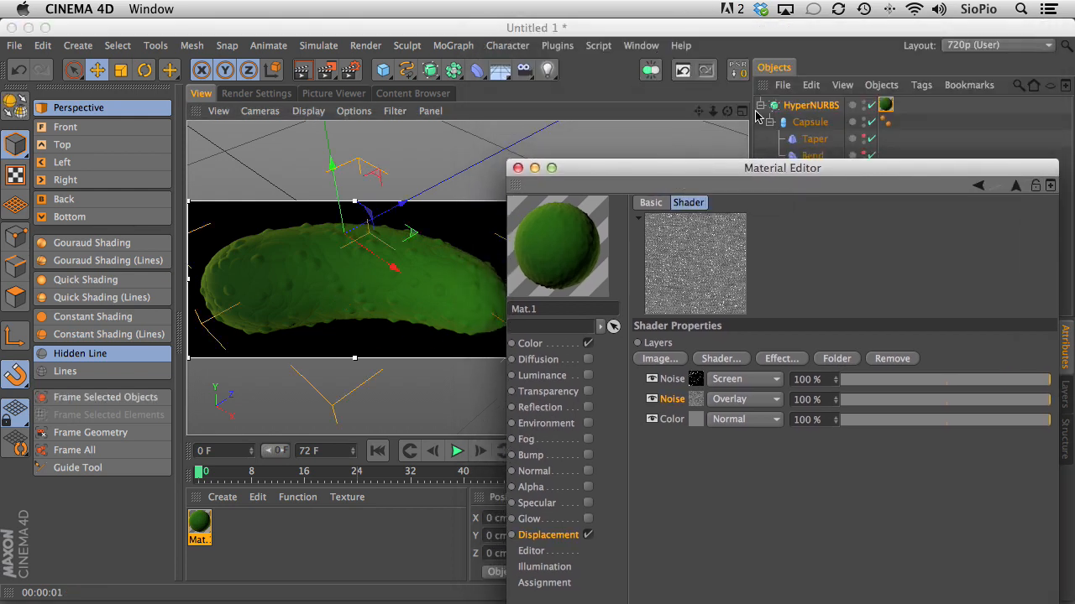
{"action": "left_click", "coordinate": [913, 126]}
{"action": "left_click_drag", "start_coordinate": [831, 168], "coordinate": [883, 7]}
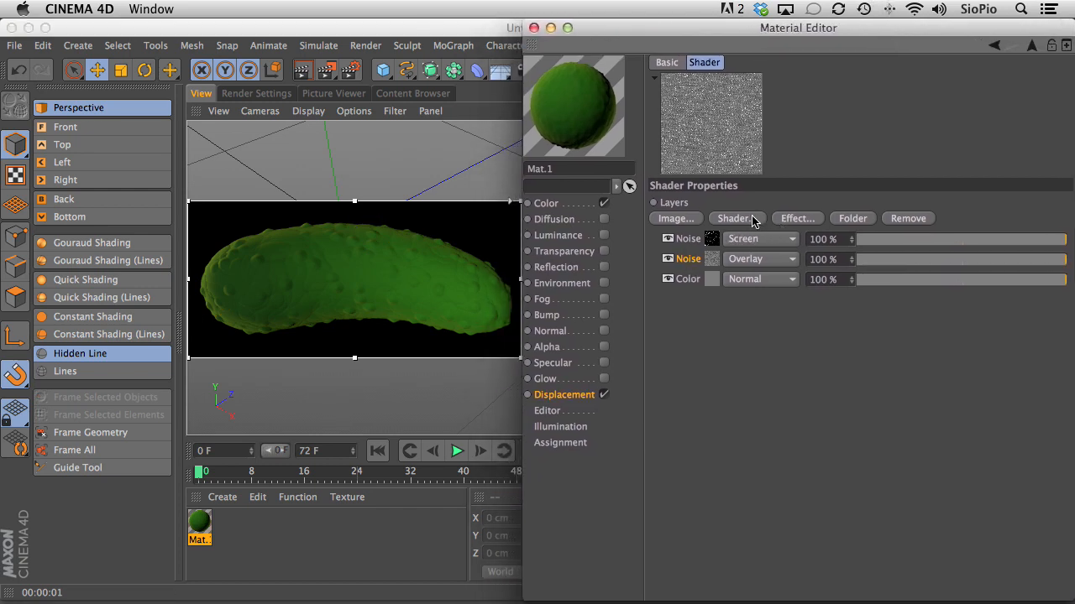
Step: Add a Tiles surface shader to the displacement layers and open its properties
{"action": "left_click", "coordinate": [732, 219]}
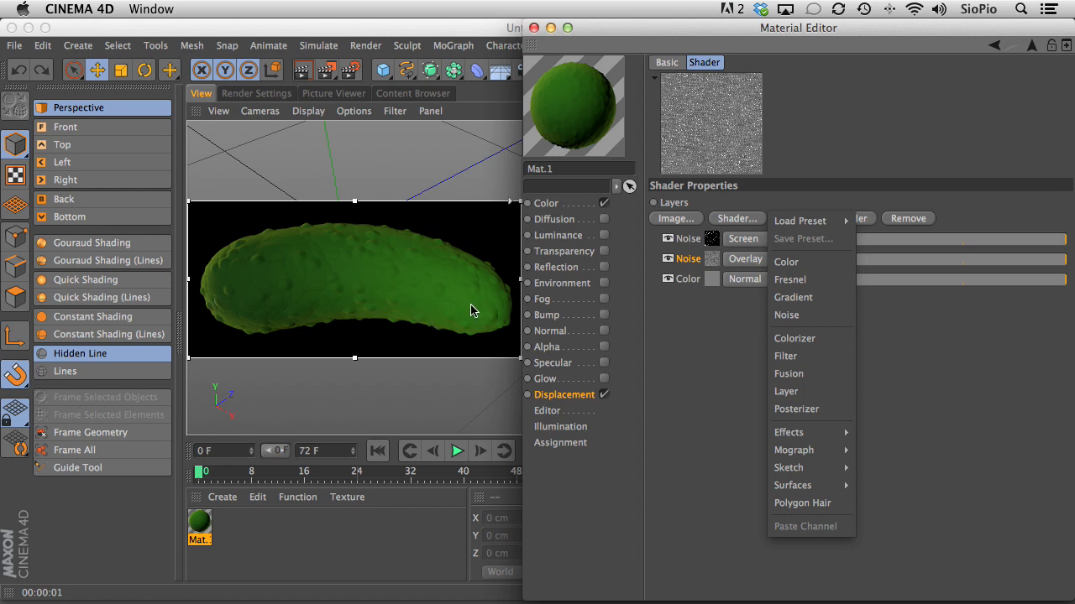
{"action": "mouse_move", "coordinate": [785, 487]}
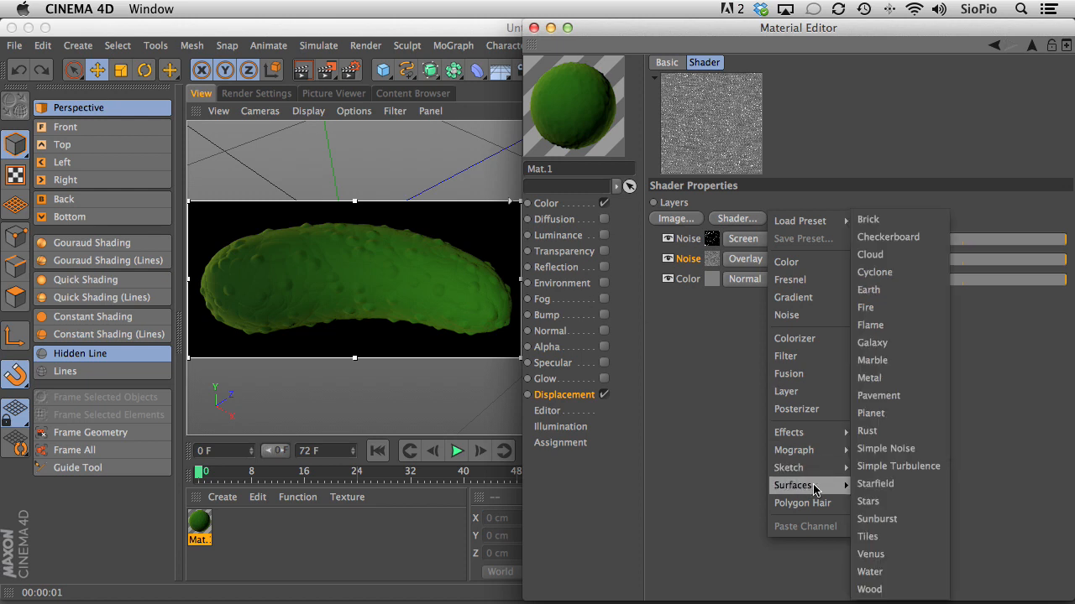
{"action": "left_click", "coordinate": [867, 537]}
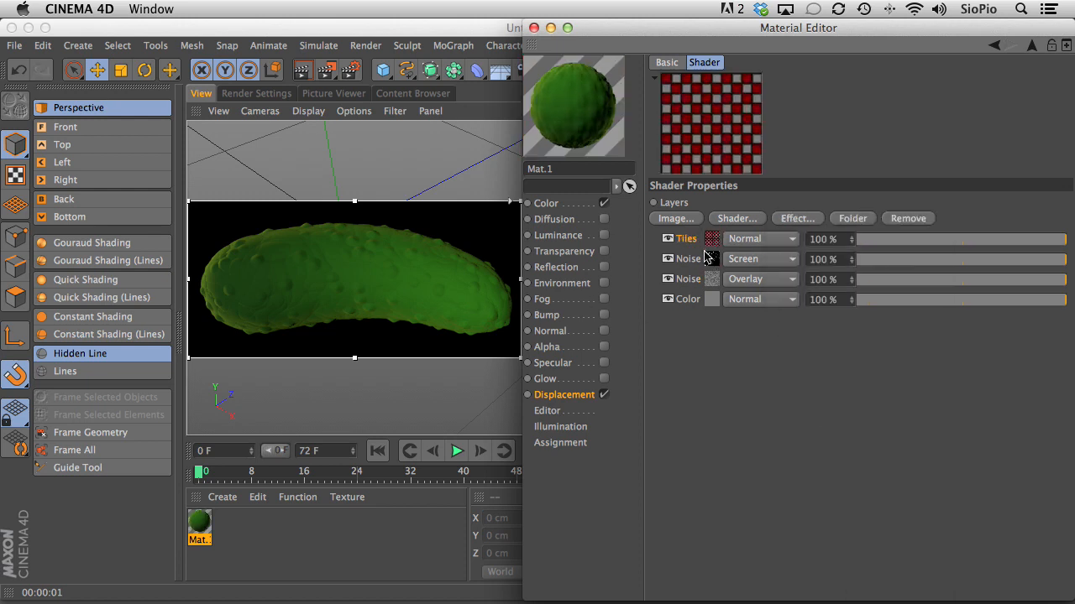
{"action": "left_click", "coordinate": [712, 239]}
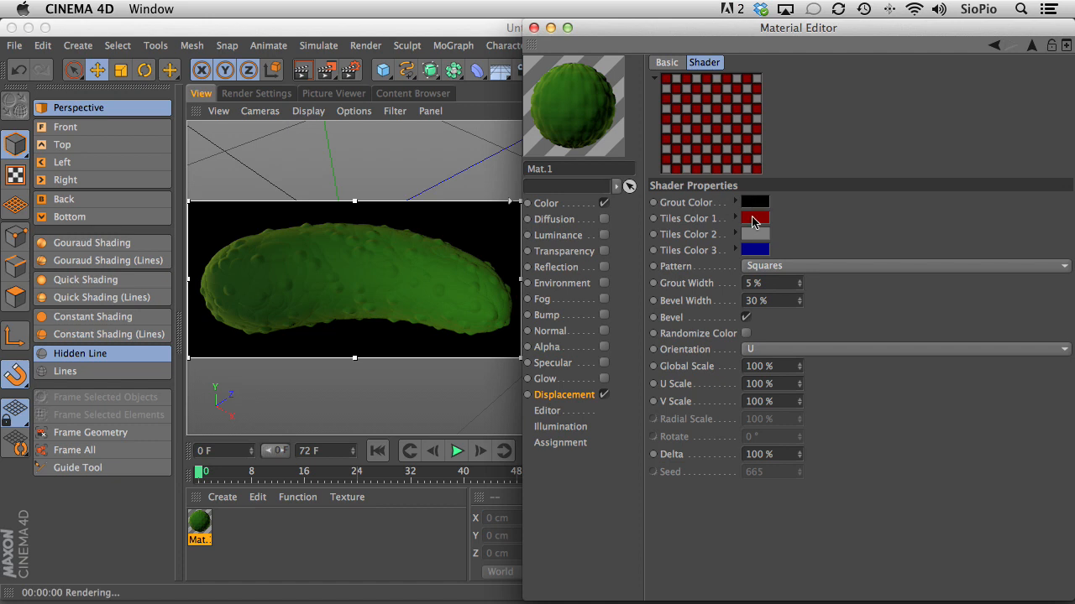
Step: Set Tiles Color 1, 2 and 3 to white, keeping the grout color black
{"action": "left_click", "coordinate": [753, 218]}
{"action": "left_click_drag", "start_coordinate": [708, 216], "coordinate": [627, 146]}
{"action": "left_click", "coordinate": [774, 288]}
{"action": "left_click", "coordinate": [757, 234]}
{"action": "left_click_drag", "start_coordinate": [758, 237], "coordinate": [665, 186]}
{"action": "left_click", "coordinate": [754, 249]}
{"action": "left_click", "coordinate": [642, 204]}
{"action": "left_click", "coordinate": [780, 322]}
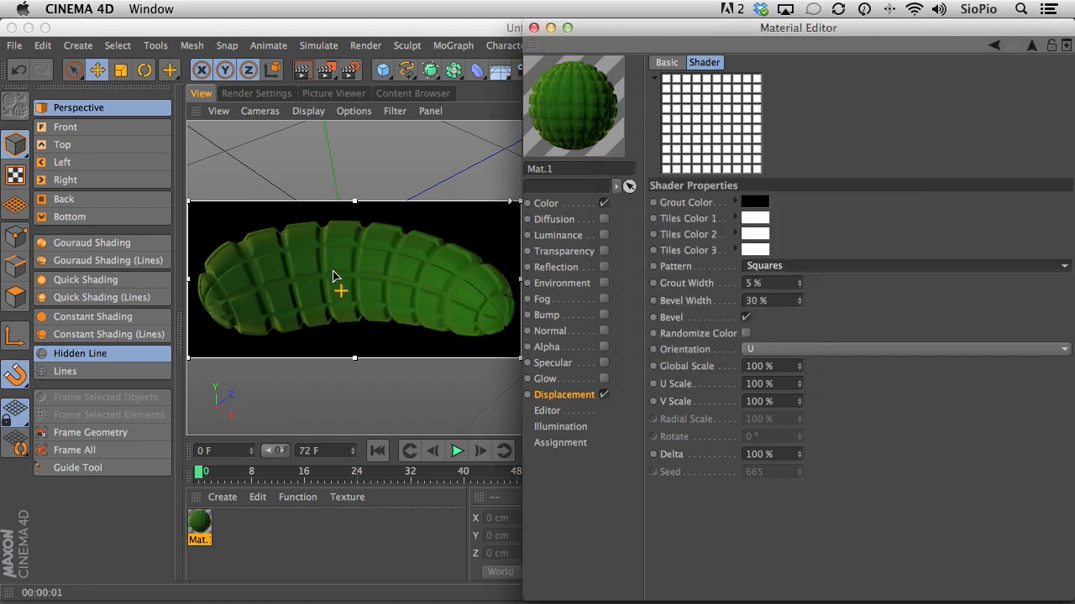
Step: Set the tiles pattern to Lines 1 and its orientation to V
{"action": "left_click", "coordinate": [777, 265]}
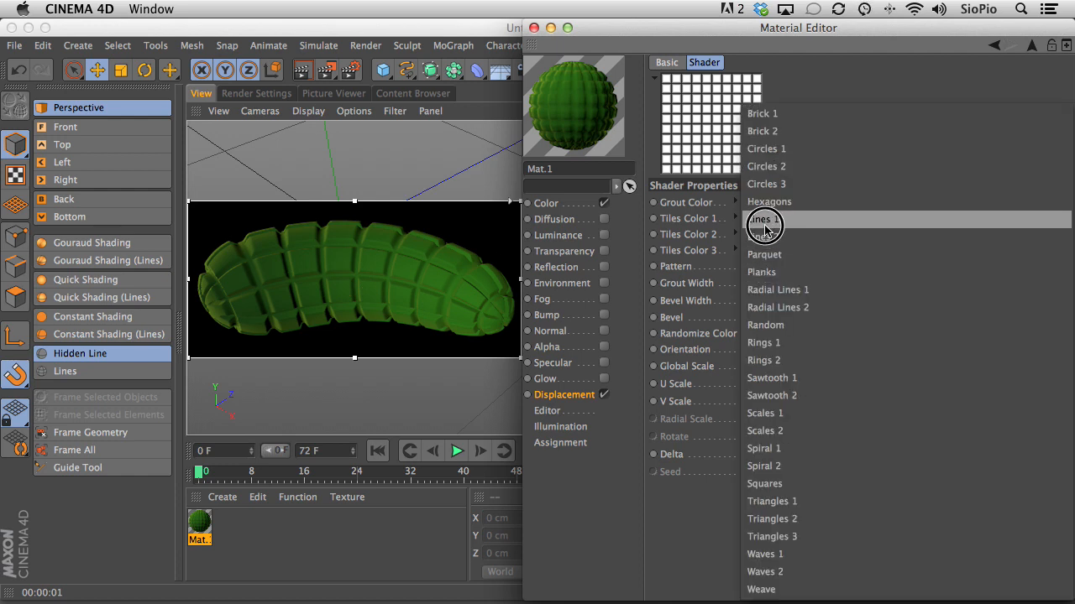
{"action": "left_click", "coordinate": [764, 225]}
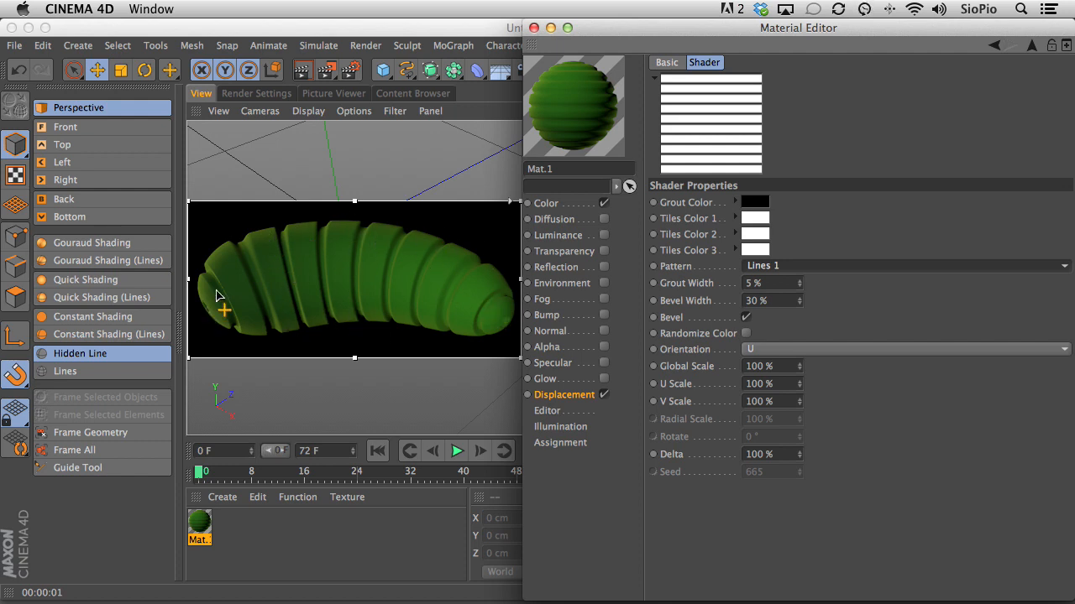
{"action": "left_click", "coordinate": [754, 349]}
{"action": "left_click", "coordinate": [760, 376]}
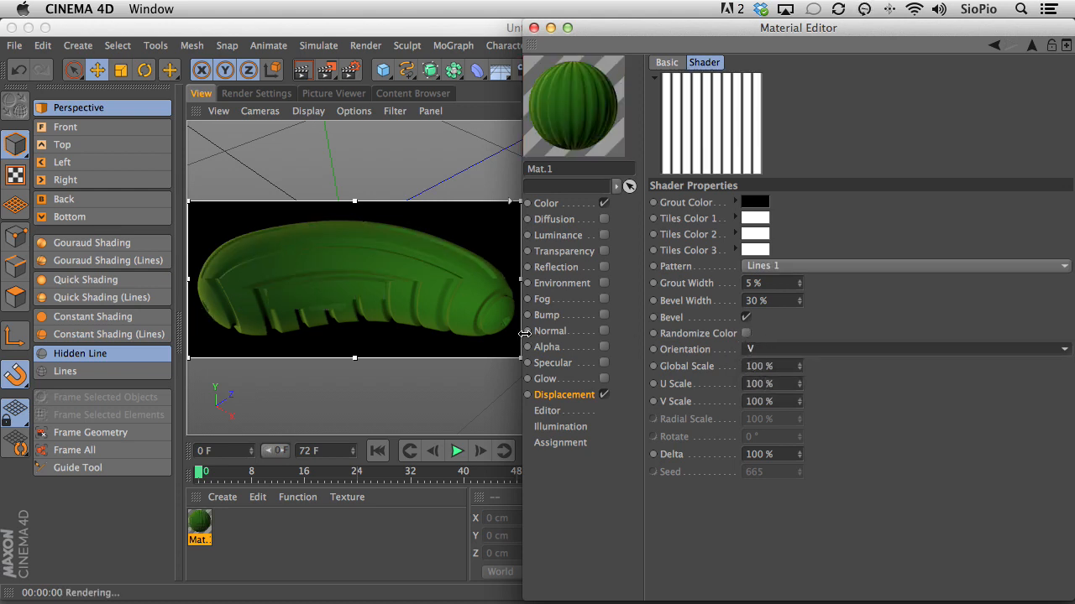
Step: Set the tiles' grout width to 0 % and bevel width to 100 %
{"action": "double_click", "coordinate": [772, 284]}
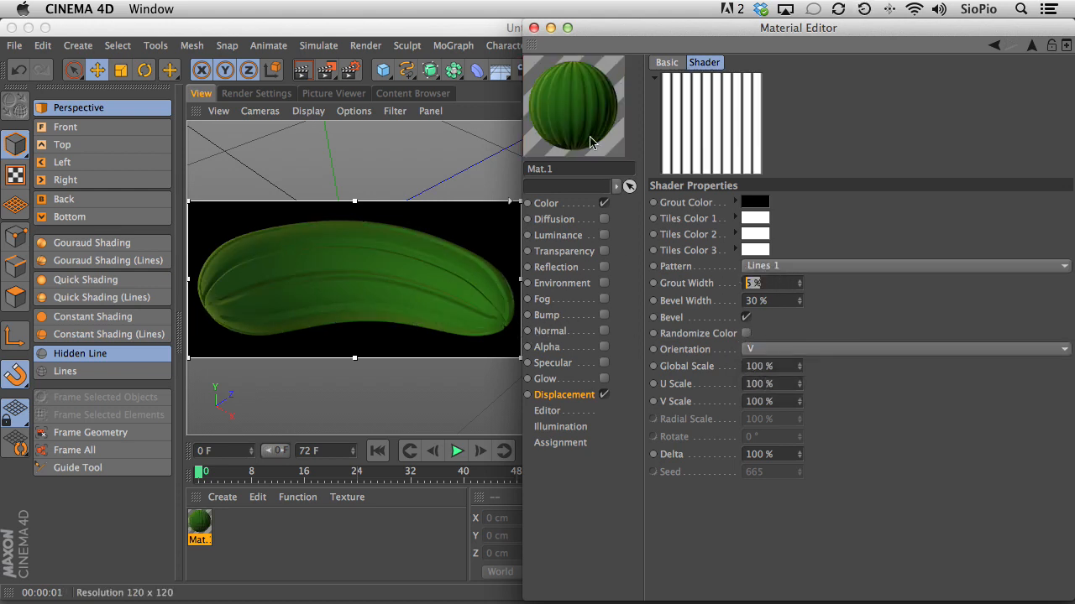
{"action": "type", "text": "0"}
{"action": "key", "text": "Tab"}
{"action": "type", "text": "1"}
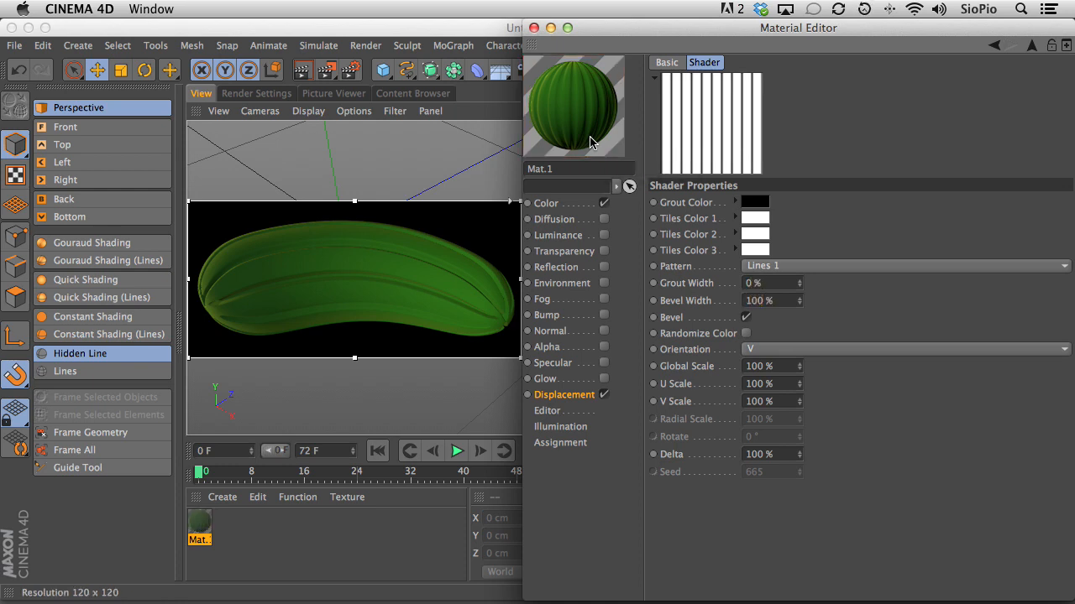
{"action": "type", "text": "00"}
{"action": "key", "text": "Return"}
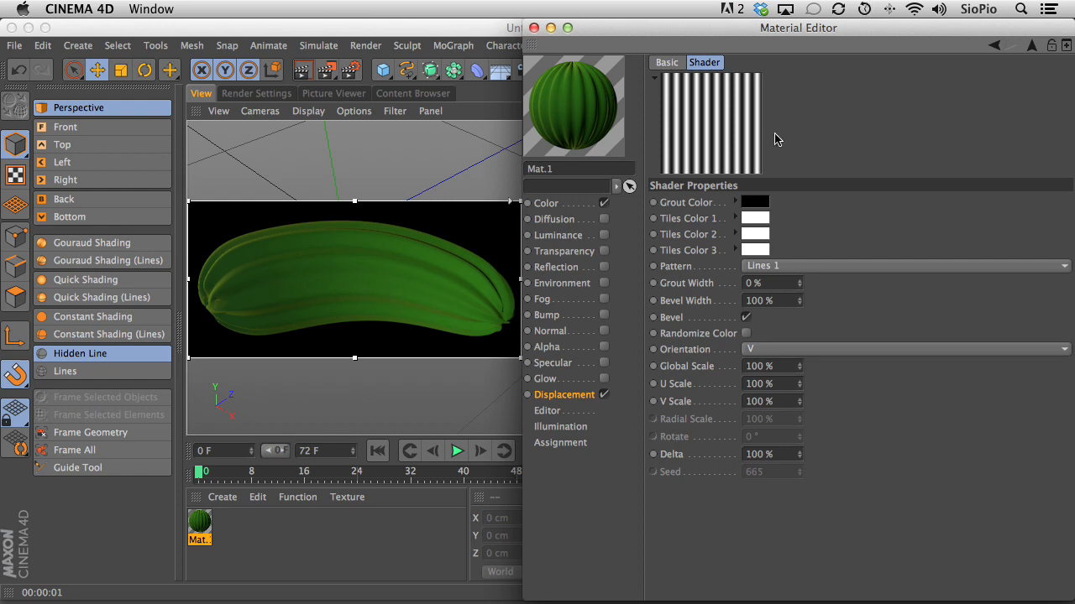
Step: Move the Tiles layer below both noise layers and blend it as Soft Light at 31 %
{"action": "left_click", "coordinate": [1031, 45]}
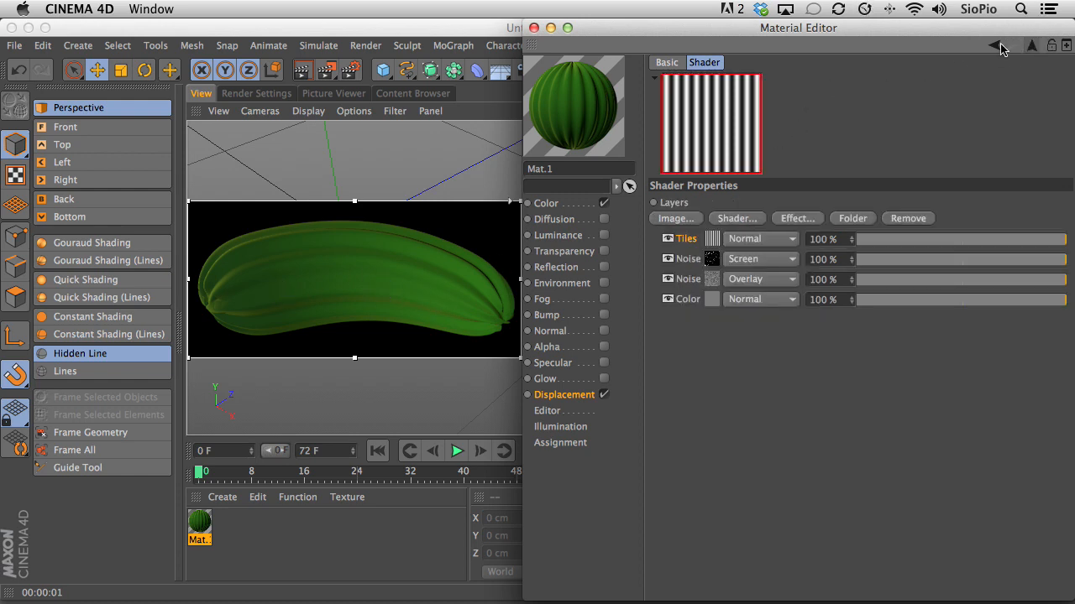
{"action": "left_click", "coordinate": [686, 241]}
{"action": "left_click_drag", "start_coordinate": [686, 241], "coordinate": [741, 314]}
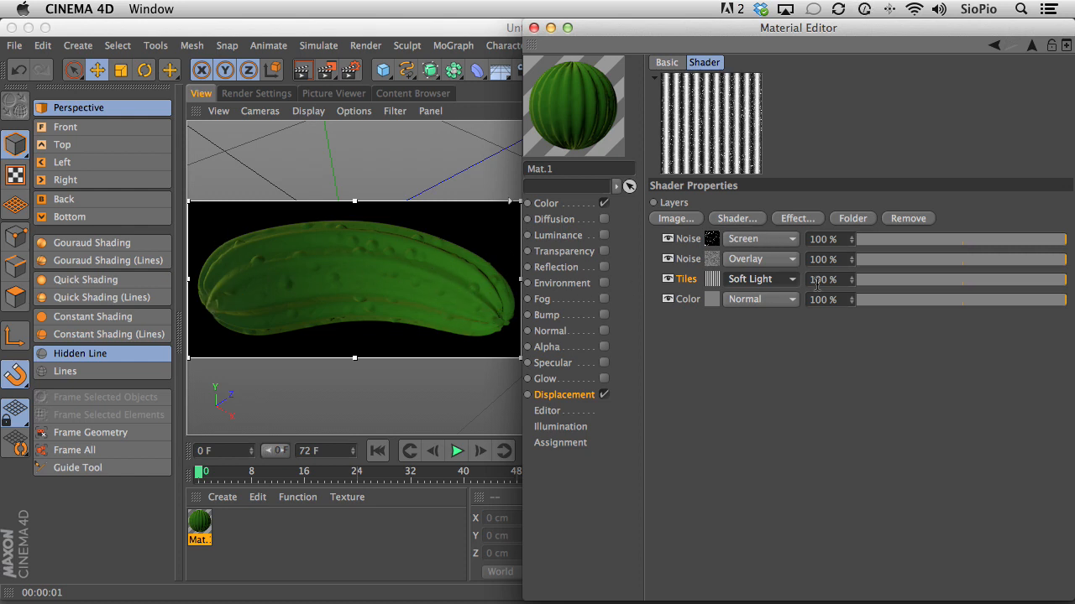
{"action": "left_click_drag", "start_coordinate": [974, 281], "coordinate": [898, 286]}
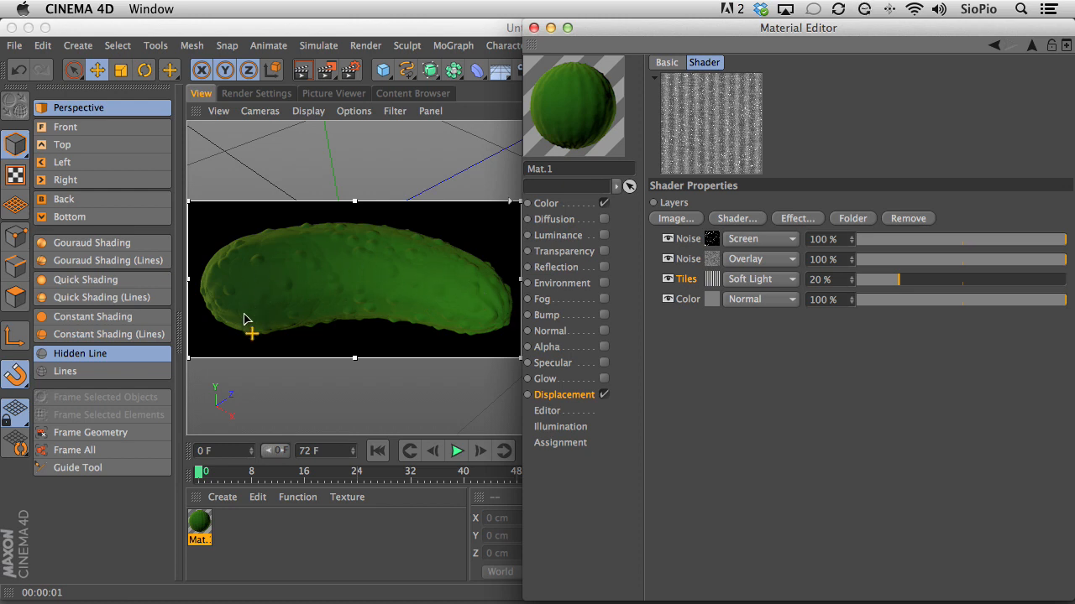
{"action": "left_click_drag", "start_coordinate": [902, 284], "coordinate": [916, 283]}
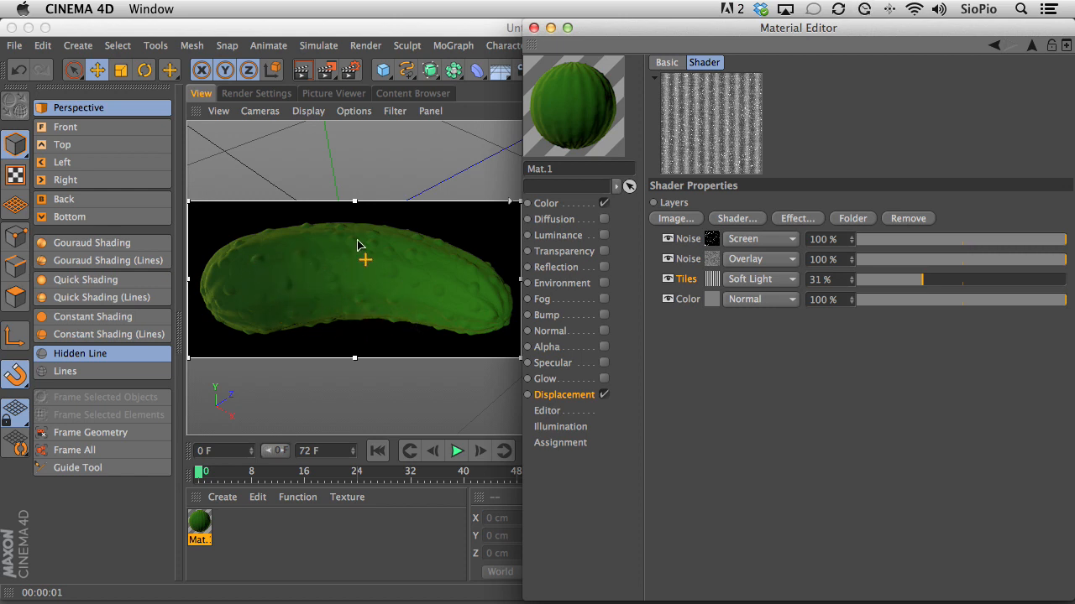
Step: Copy the shader channel of the Voronoi noise layer, checking its noise settings
{"action": "right_click", "coordinate": [690, 244]}
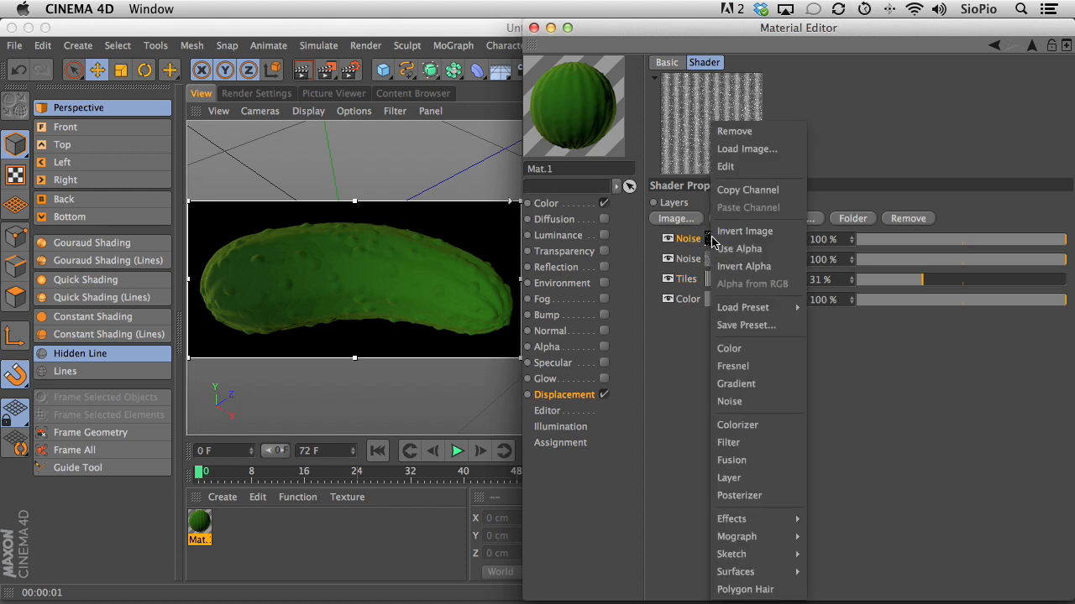
{"action": "left_click", "coordinate": [726, 193]}
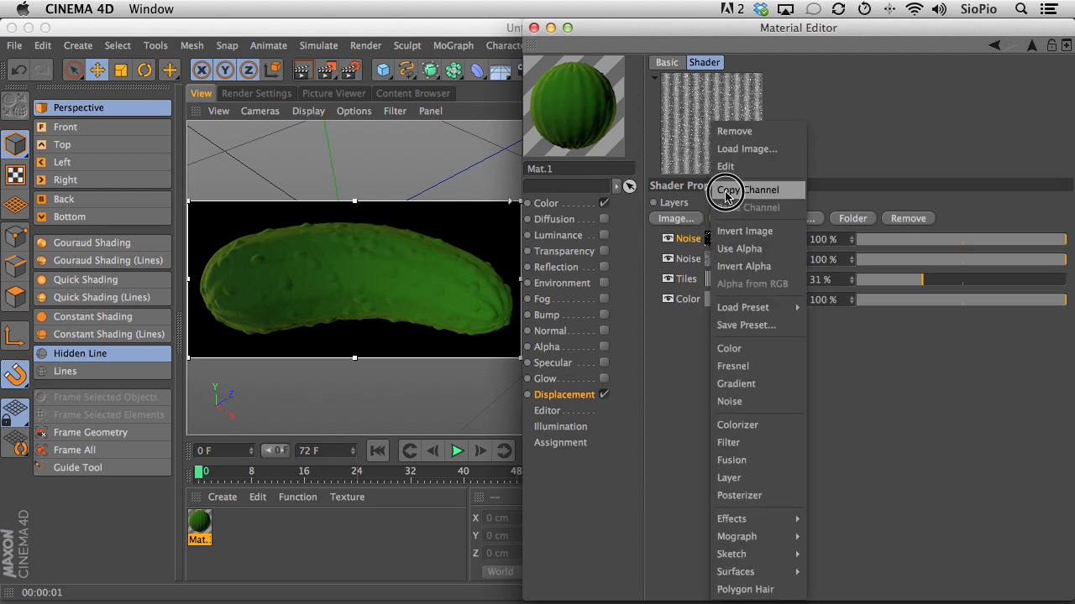
{"action": "left_click", "coordinate": [711, 237]}
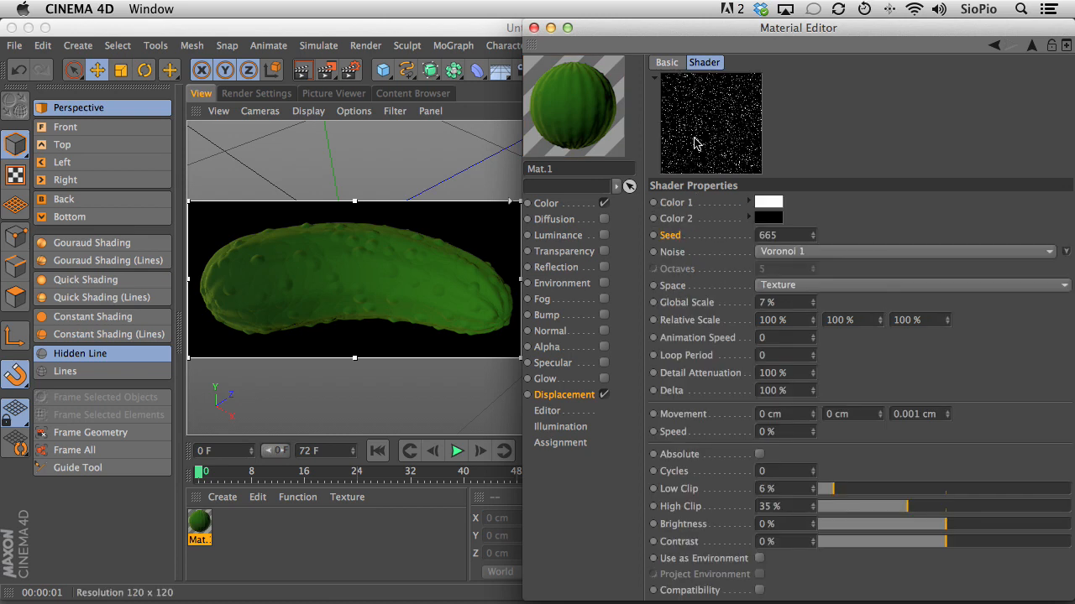
{"action": "left_click", "coordinate": [1032, 45]}
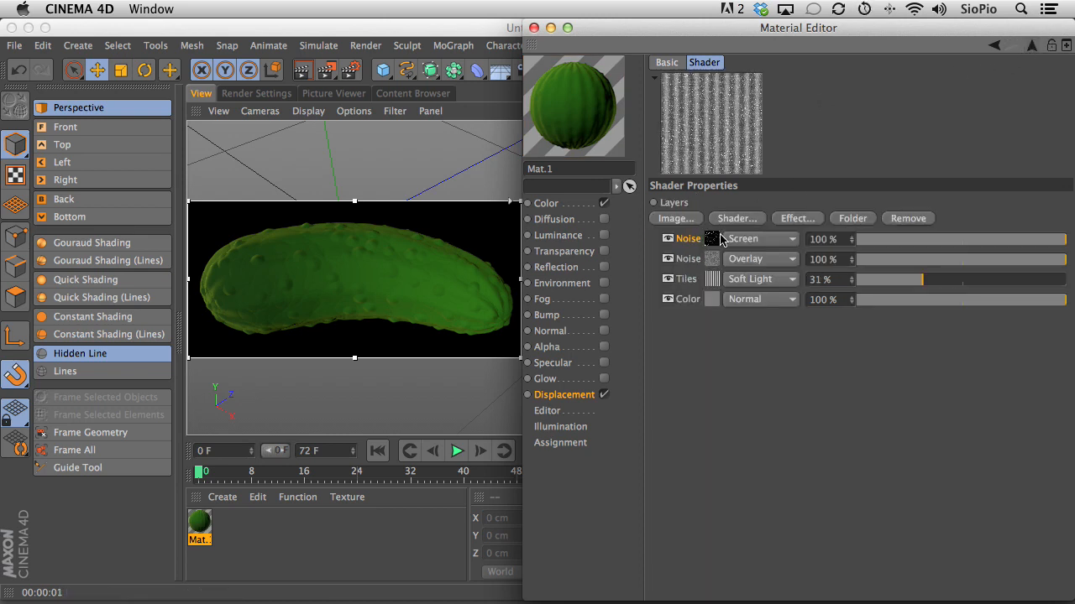
{"action": "right_click", "coordinate": [711, 241]}
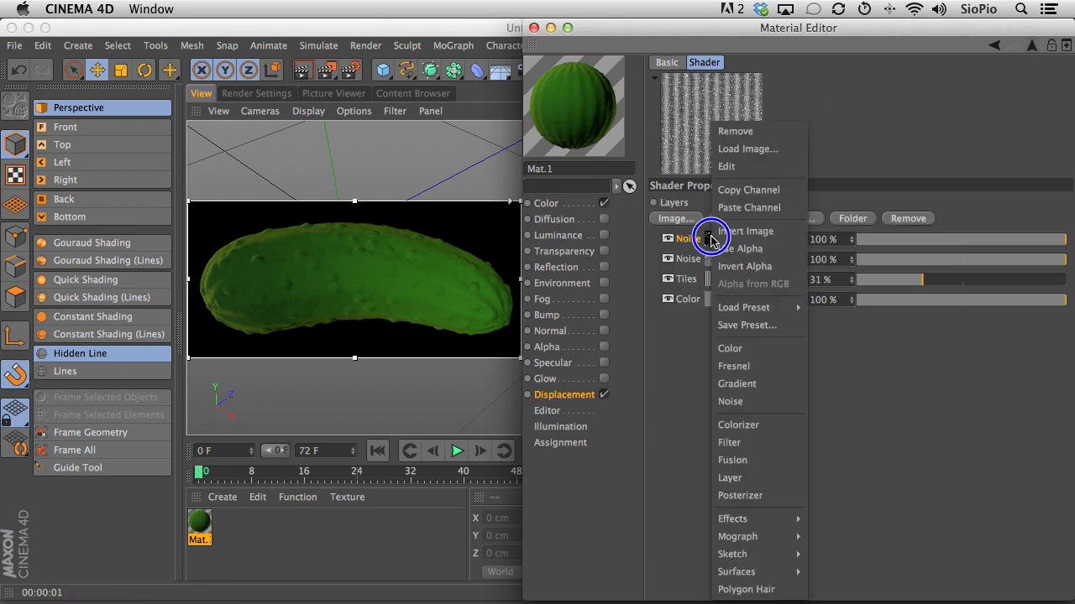
{"action": "left_click", "coordinate": [732, 195]}
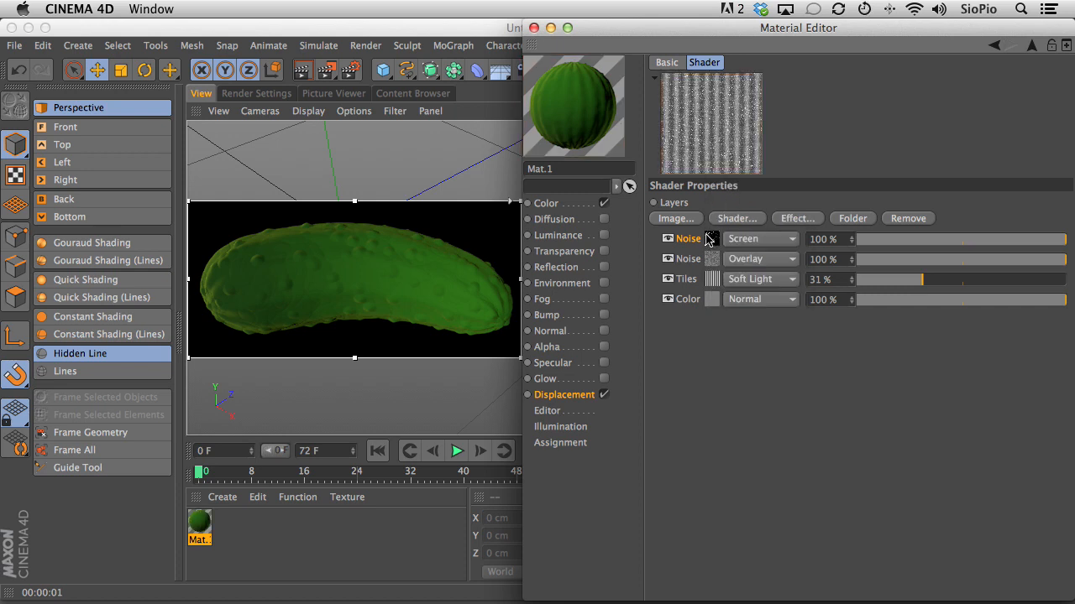
Step: Enable the material's Diffusion channel and paste the copied Voronoi noise channel as its texture
{"action": "left_click", "coordinate": [604, 220]}
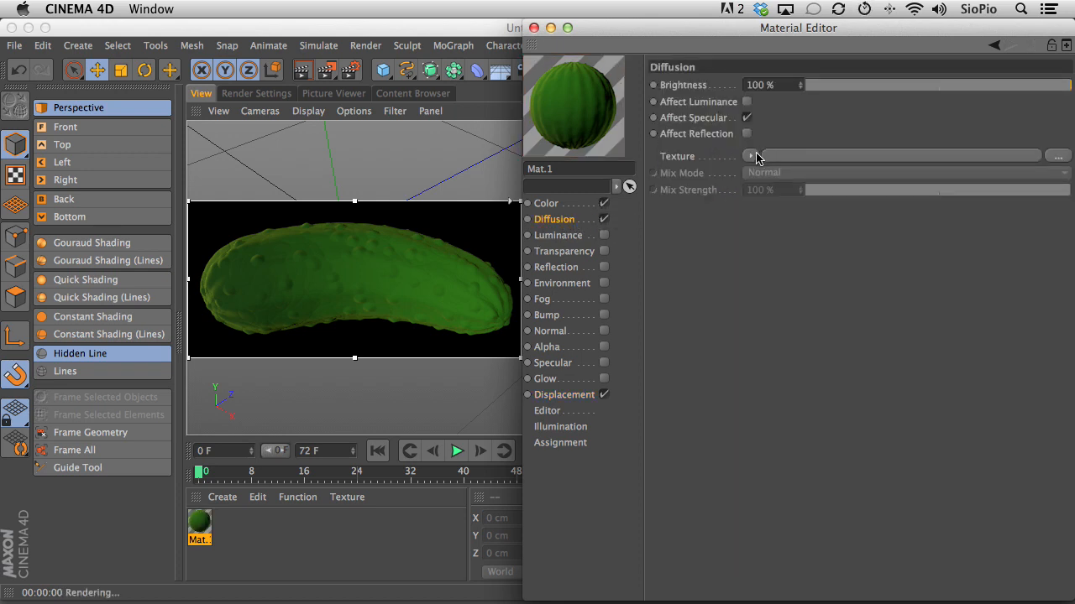
{"action": "left_click", "coordinate": [751, 157]}
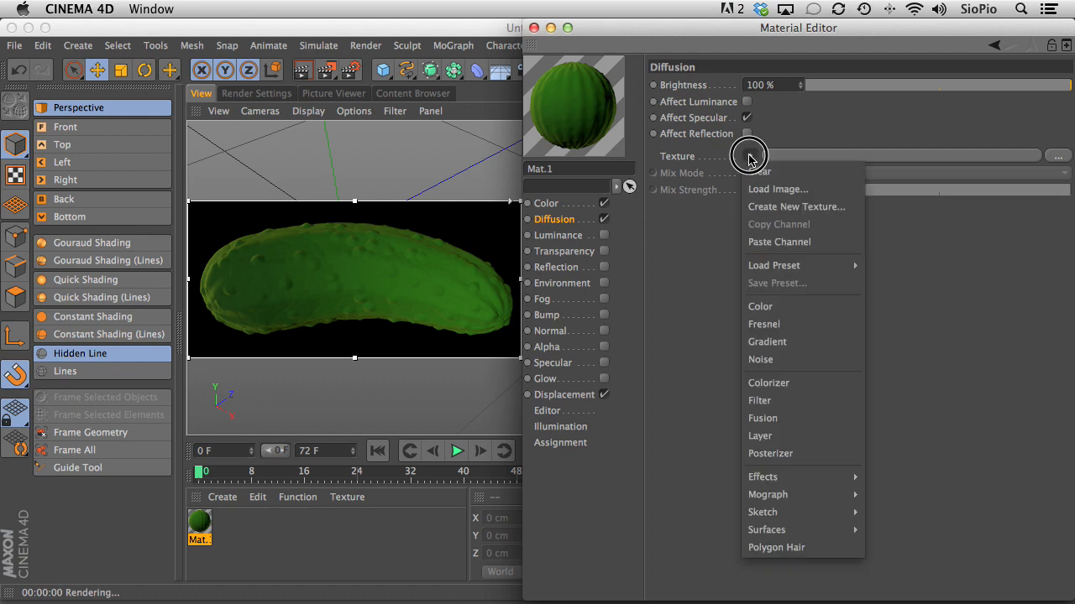
{"action": "left_click", "coordinate": [759, 241]}
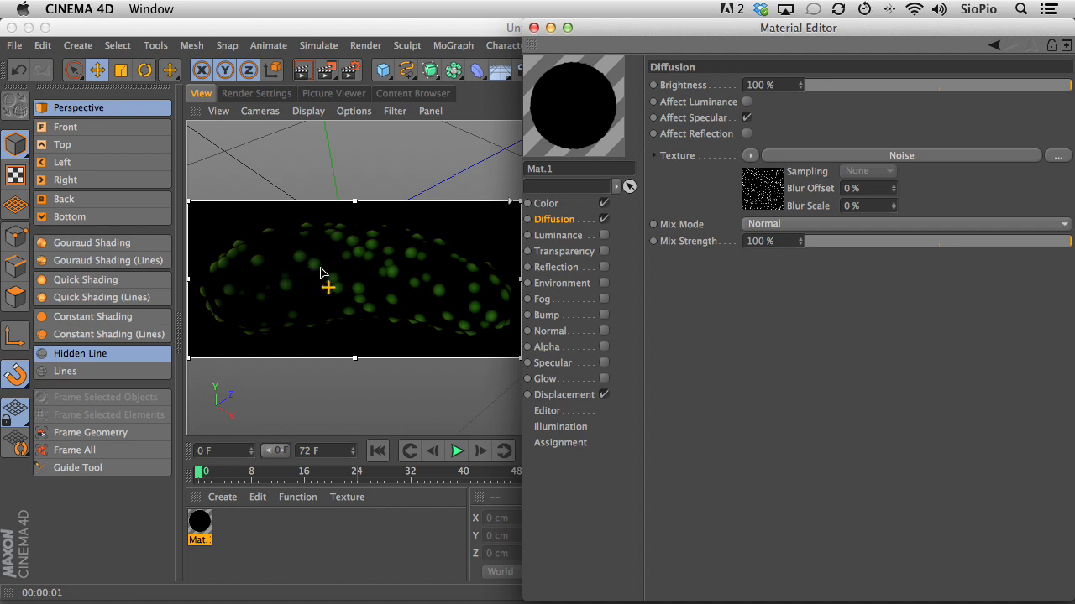
Step: Swap the diffusion noise colors, making Color 1 black and Color 2 white
{"action": "left_click", "coordinate": [753, 195]}
{"action": "left_click", "coordinate": [766, 217]}
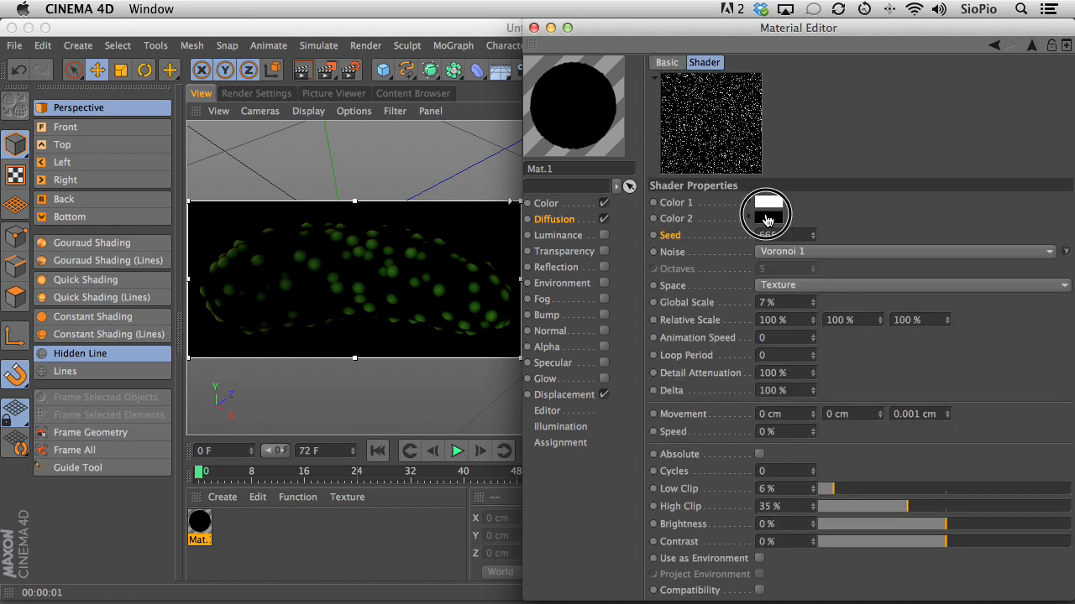
{"action": "left_click", "coordinate": [766, 216]}
{"action": "left_click_drag", "start_coordinate": [716, 216], "coordinate": [674, 244]}
{"action": "left_click", "coordinate": [781, 274]}
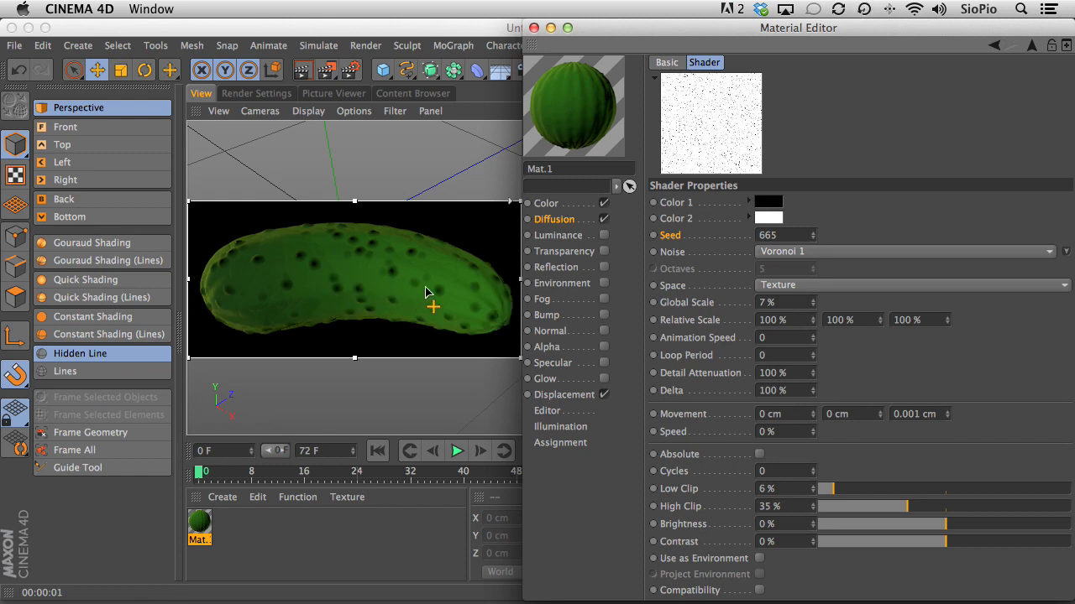
Step: Change Color 1 of the diffusion noise to a light green
{"action": "left_click", "coordinate": [764, 203]}
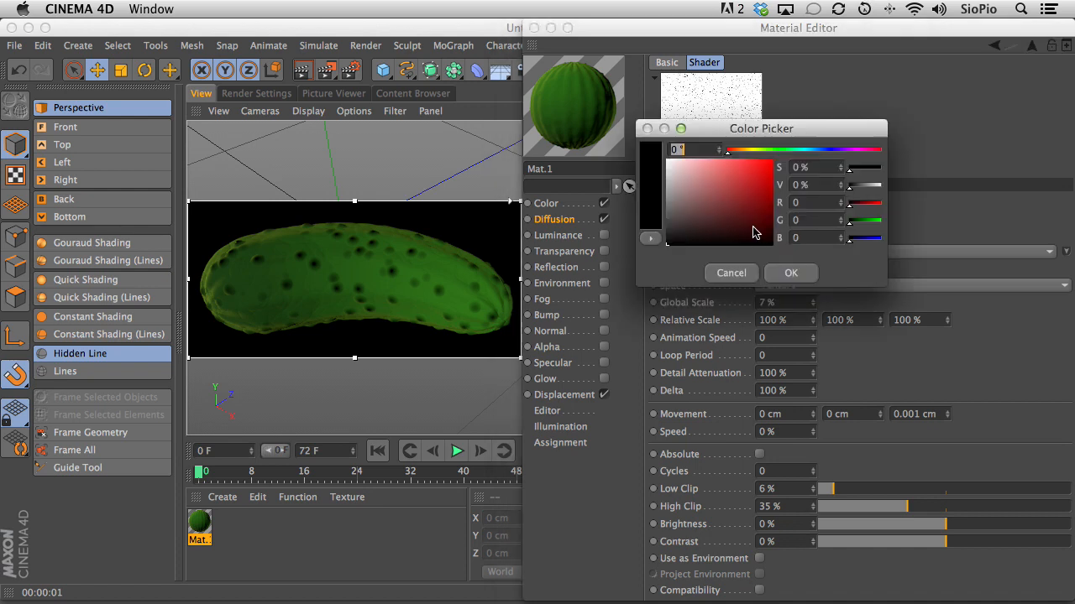
{"action": "left_click", "coordinate": [770, 151]}
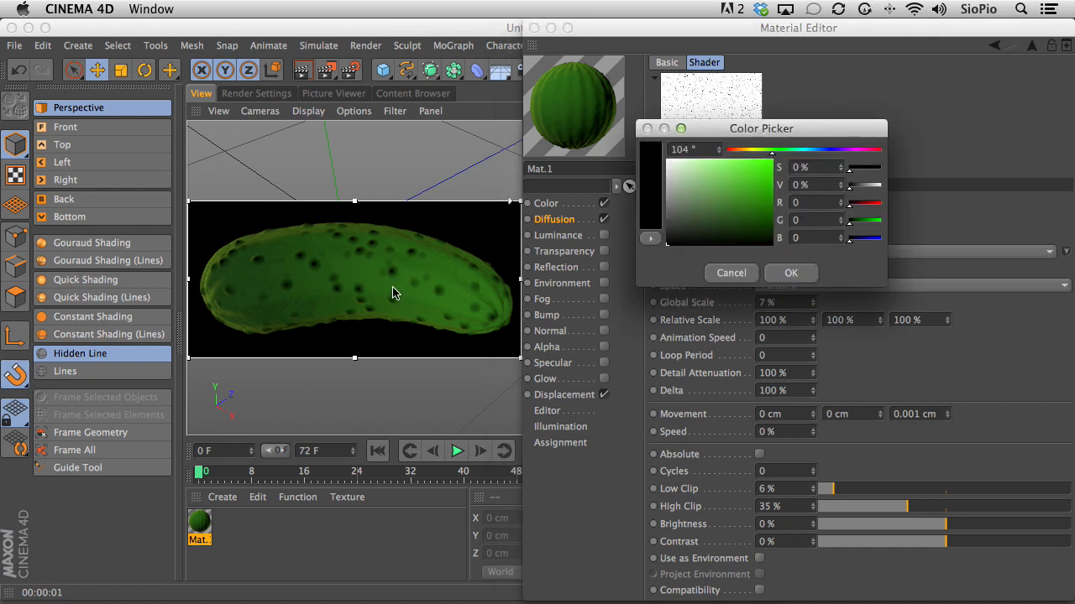
{"action": "left_click", "coordinate": [735, 175]}
{"action": "left_click", "coordinate": [771, 153]}
{"action": "left_click_drag", "start_coordinate": [735, 178], "coordinate": [734, 175]}
{"action": "left_click", "coordinate": [780, 267]}
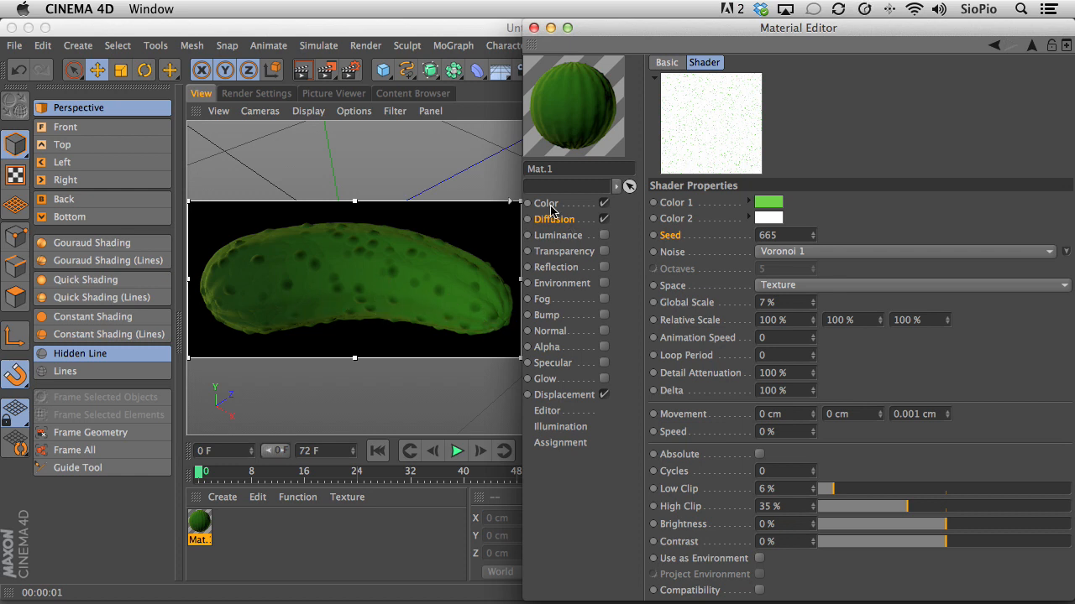
Step: Add a Noise layer above Fresnel in the Color channel's layer shader and set its noise type to Voronoi 1
{"action": "left_click", "coordinate": [546, 204]}
{"action": "left_click", "coordinate": [735, 193]}
{"action": "left_click", "coordinate": [737, 220]}
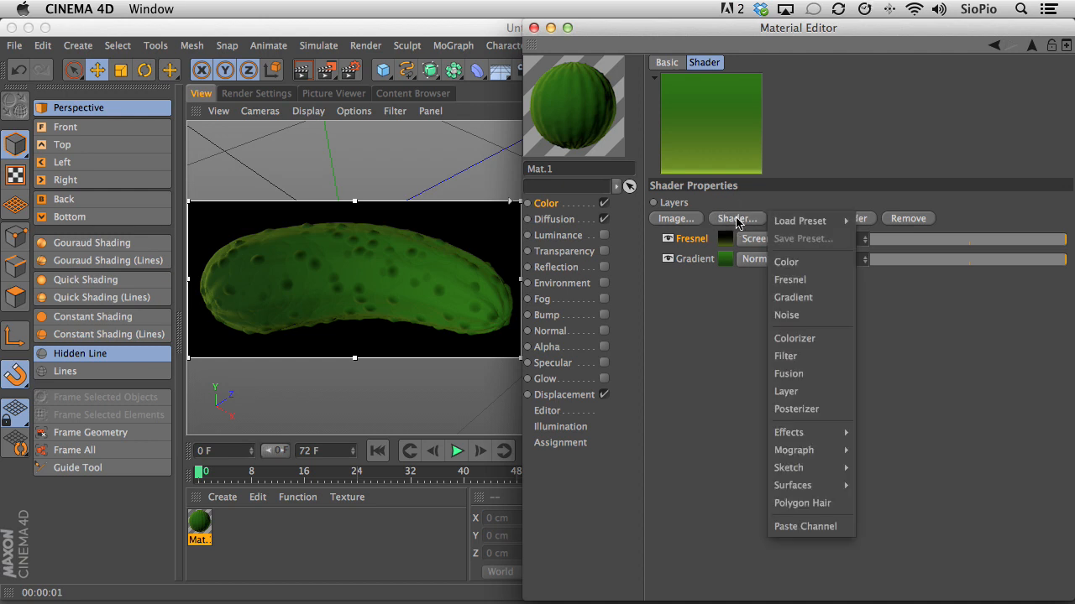
{"action": "left_click", "coordinate": [793, 314]}
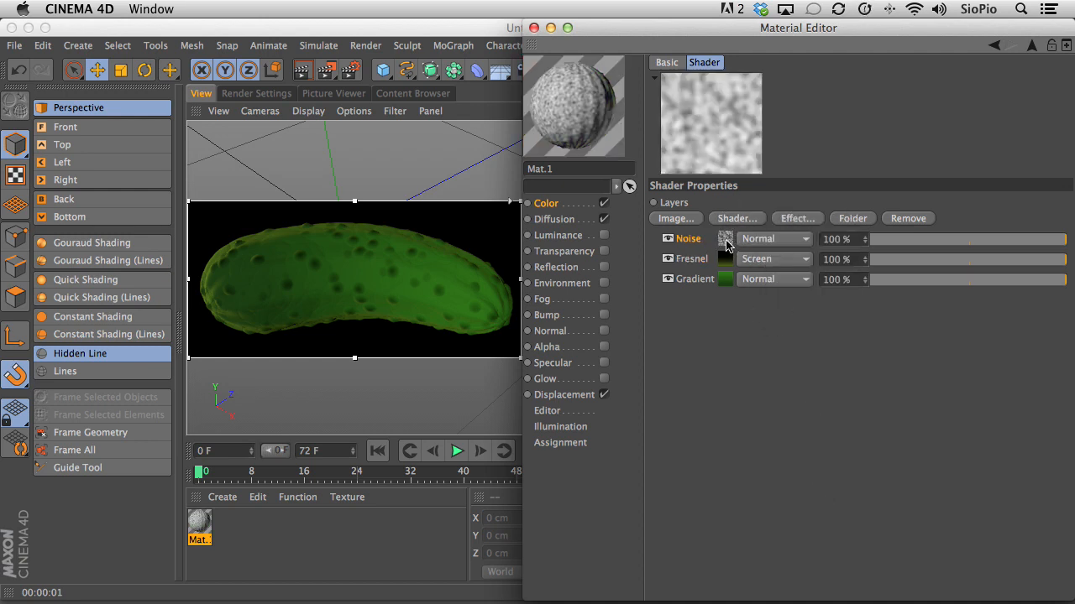
{"action": "left_click", "coordinate": [727, 244]}
{"action": "left_click", "coordinate": [787, 250]}
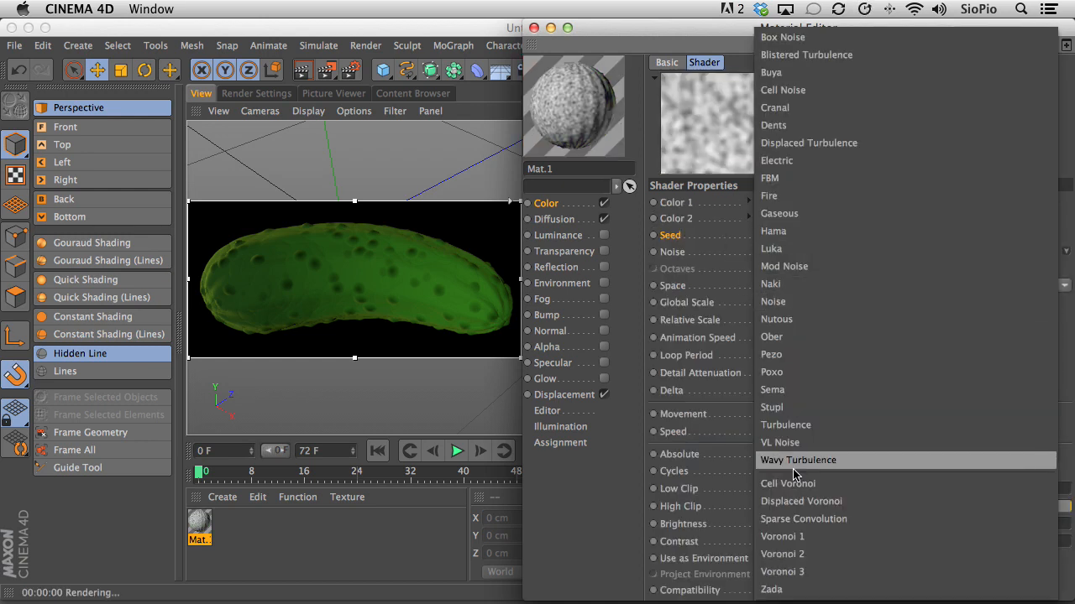
{"action": "left_click", "coordinate": [786, 539]}
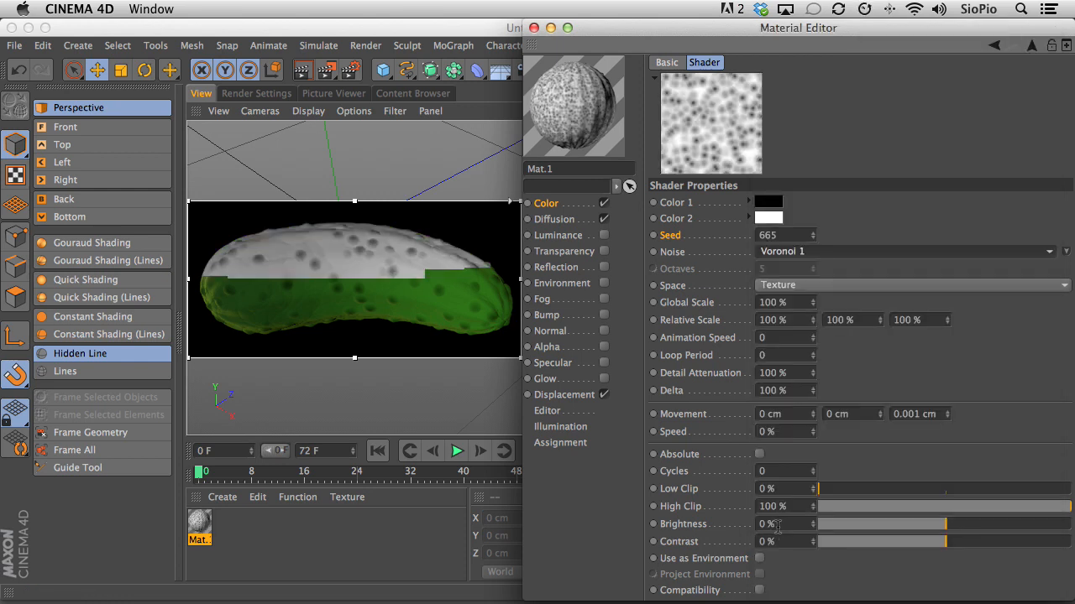
Step: Set the color noise's global scale to 2 % and its high clip to 20 %
{"action": "left_click", "coordinate": [758, 302]}
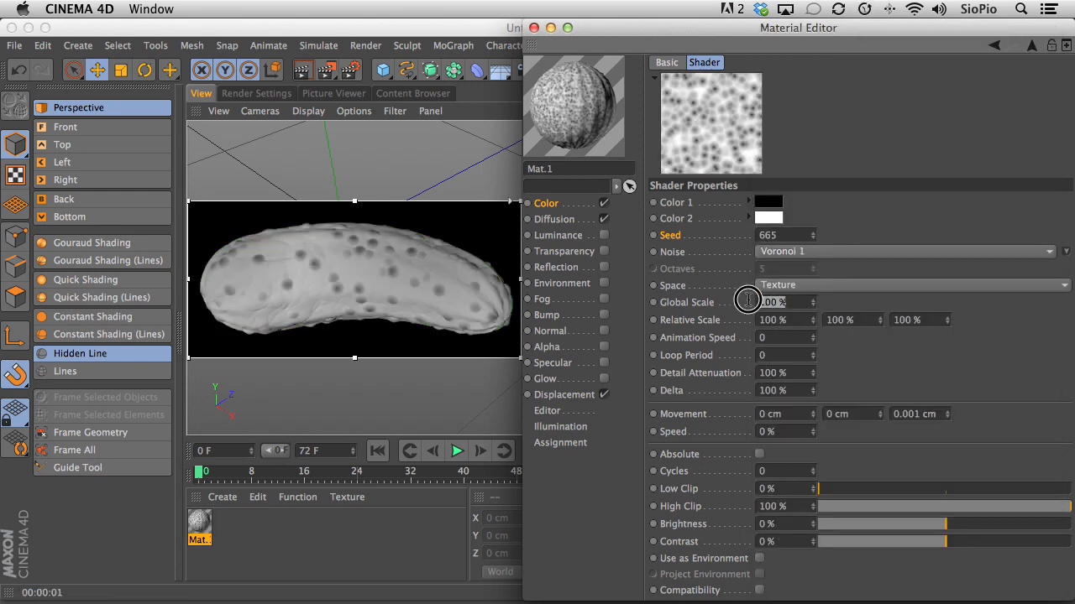
{"action": "type", "text": "2"}
{"action": "key", "text": "Return"}
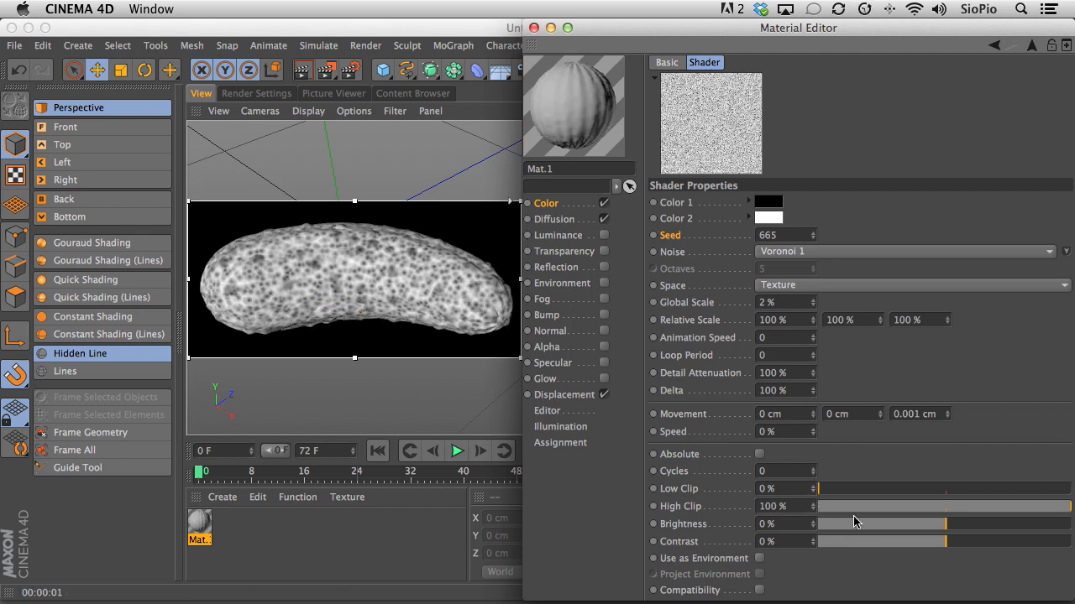
{"action": "left_click_drag", "start_coordinate": [873, 509], "coordinate": [869, 507]}
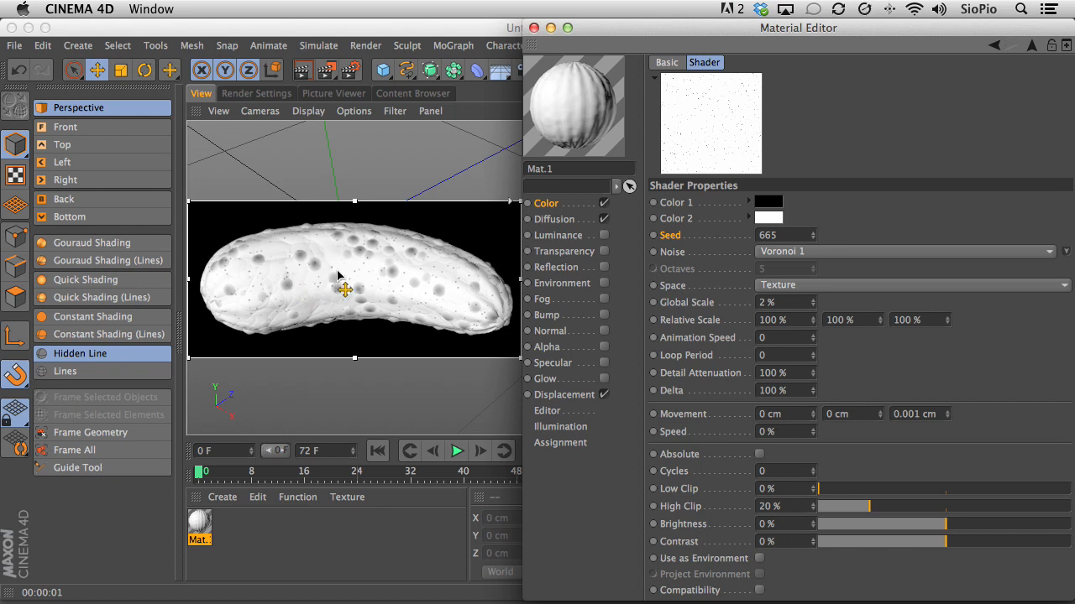
Step: Swap the color noise's colors, making Color 1 white and Color 2 black
{"action": "left_click_drag", "start_coordinate": [768, 203], "coordinate": [764, 218]}
{"action": "left_click", "coordinate": [764, 218]}
{"action": "left_click", "coordinate": [676, 156]}
{"action": "left_click", "coordinate": [795, 270]}
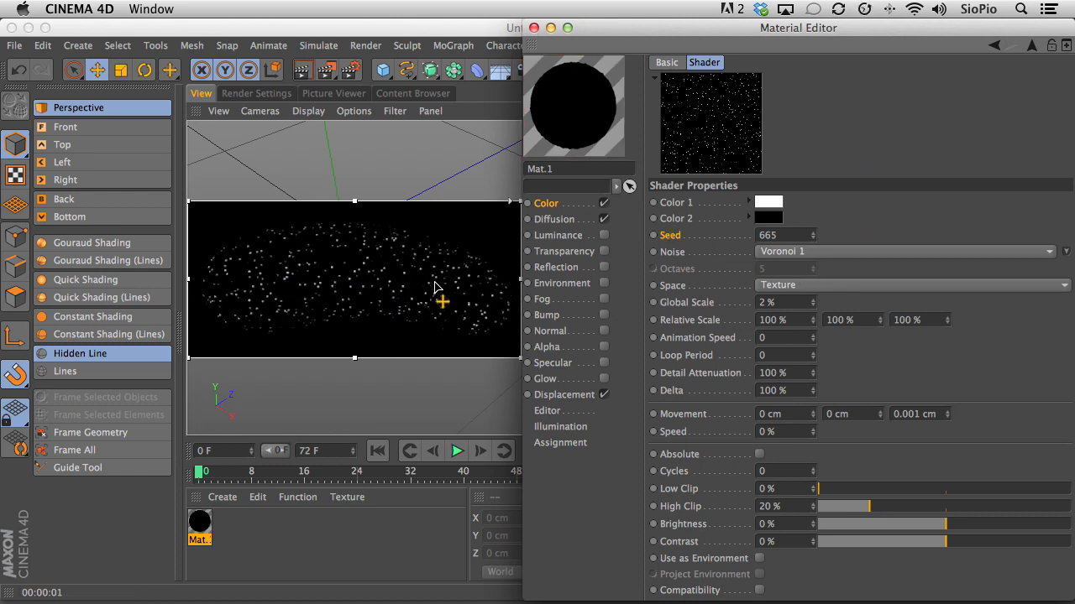
Step: Blend the Noise layer over the Fresnel and Gradient layers as Dodge at 10 %
{"action": "left_click", "coordinate": [1029, 47]}
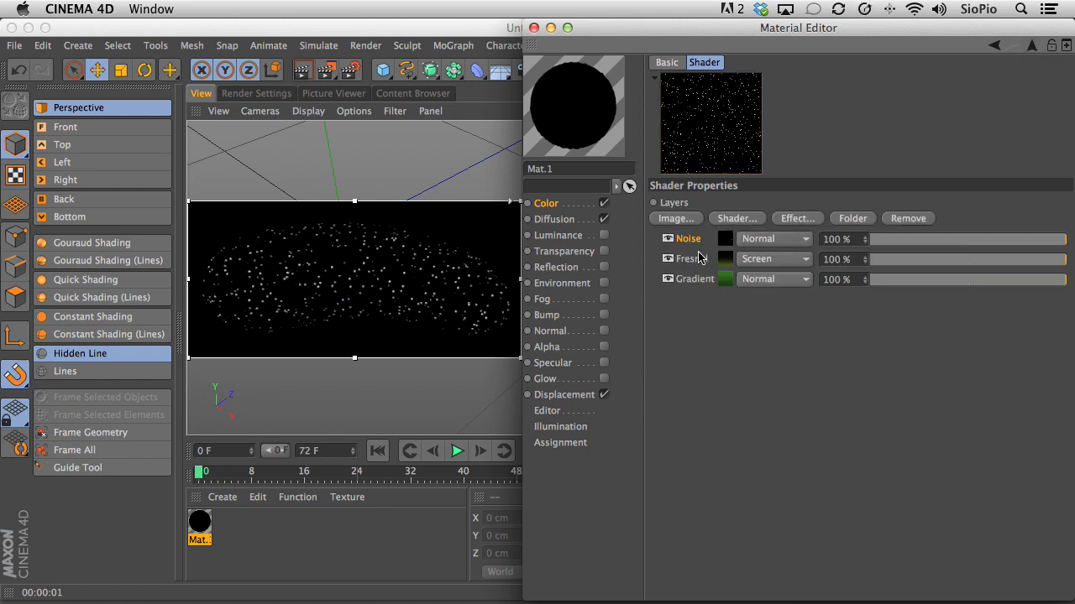
{"action": "left_click_drag", "start_coordinate": [757, 257], "coordinate": [758, 338]}
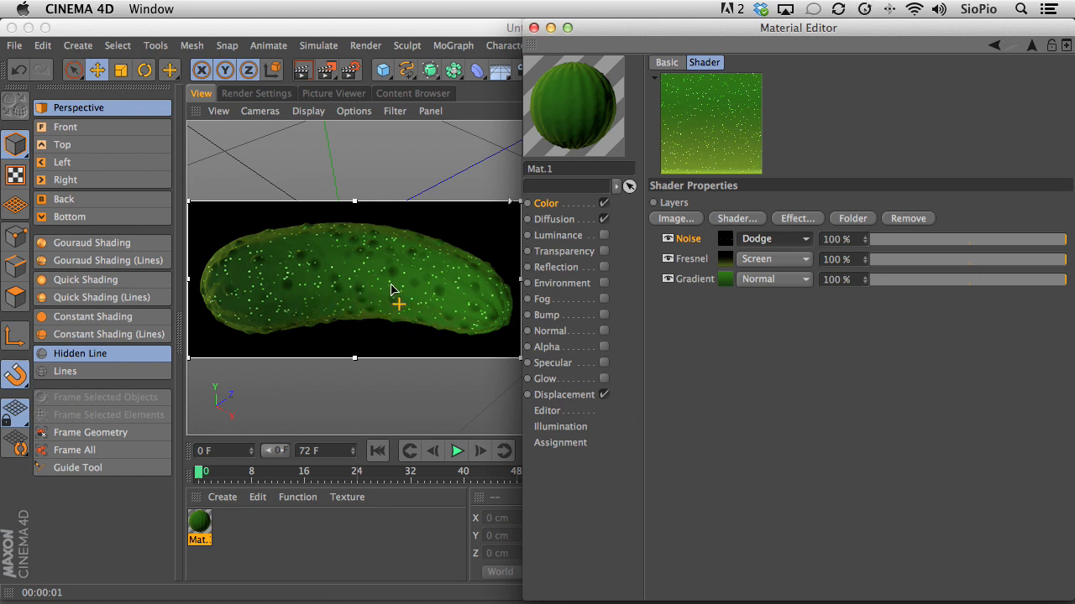
{"action": "left_click_drag", "start_coordinate": [911, 244], "coordinate": [891, 244]}
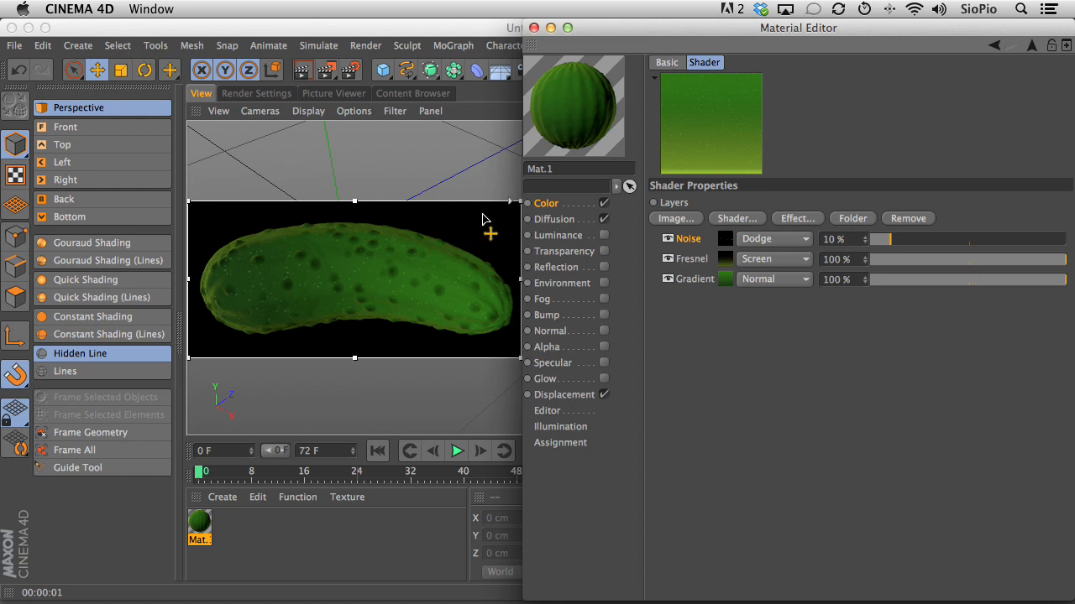
Step: Close the material editor and turn off the interactive render region
{"action": "left_click", "coordinate": [535, 29]}
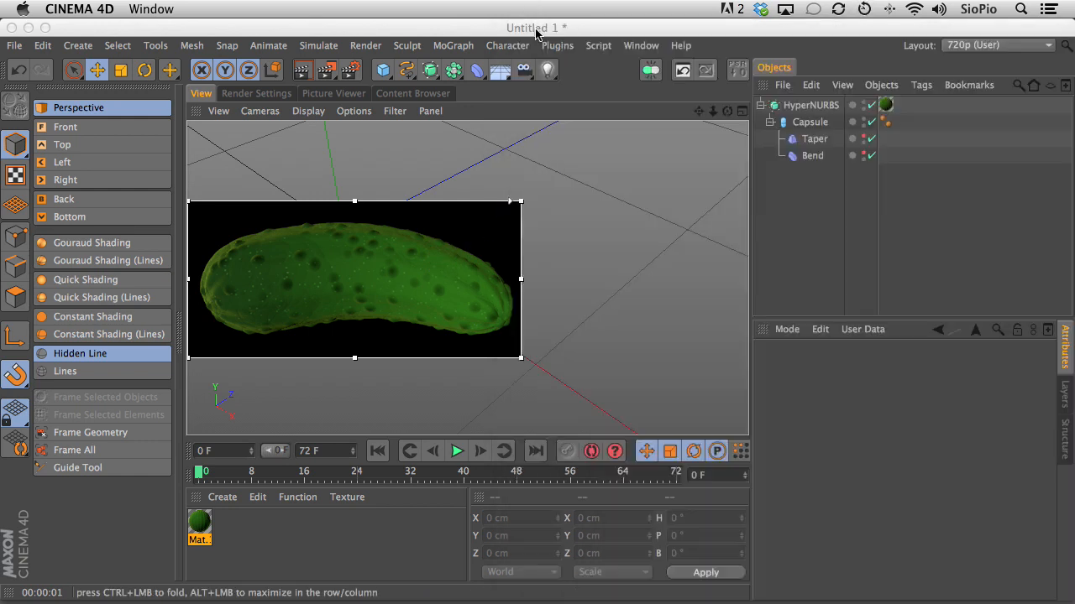
{"action": "left_click", "coordinate": [325, 70]}
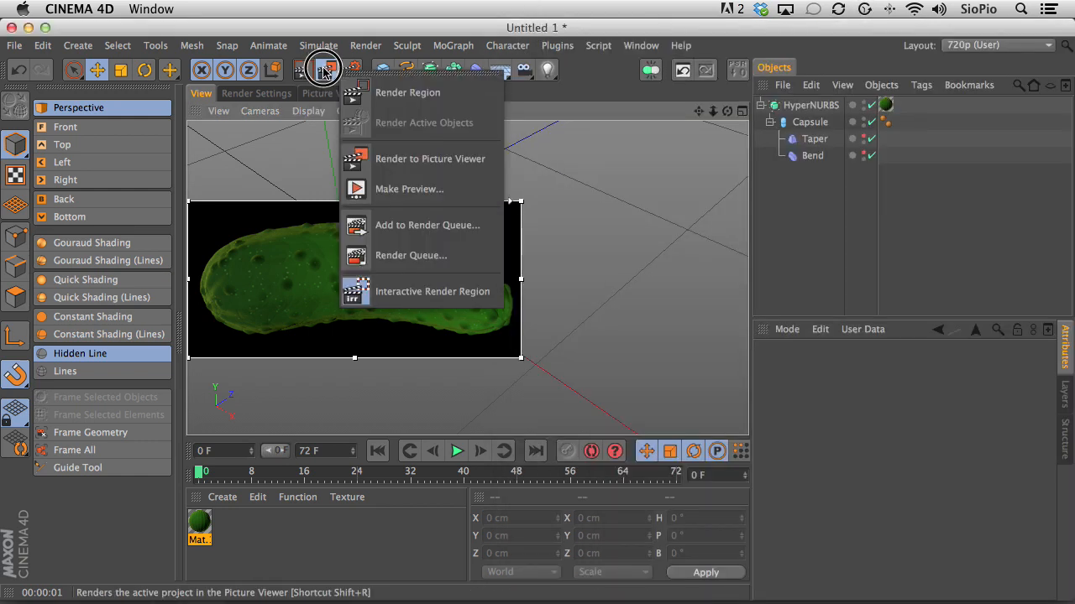
{"action": "left_click", "coordinate": [404, 290]}
Step: Add a Floor object to the scene with the cucumber
{"action": "right_click_drag", "start_coordinate": [418, 274], "coordinate": [339, 293], "text": "alt"}
{"action": "middle_click_drag", "start_coordinate": [375, 291], "coordinate": [440, 277], "text": "alt"}
{"action": "left_click_drag", "start_coordinate": [438, 274], "coordinate": [470, 235], "text": "alt"}
{"action": "left_click_drag", "start_coordinate": [499, 69], "coordinate": [539, 95]}
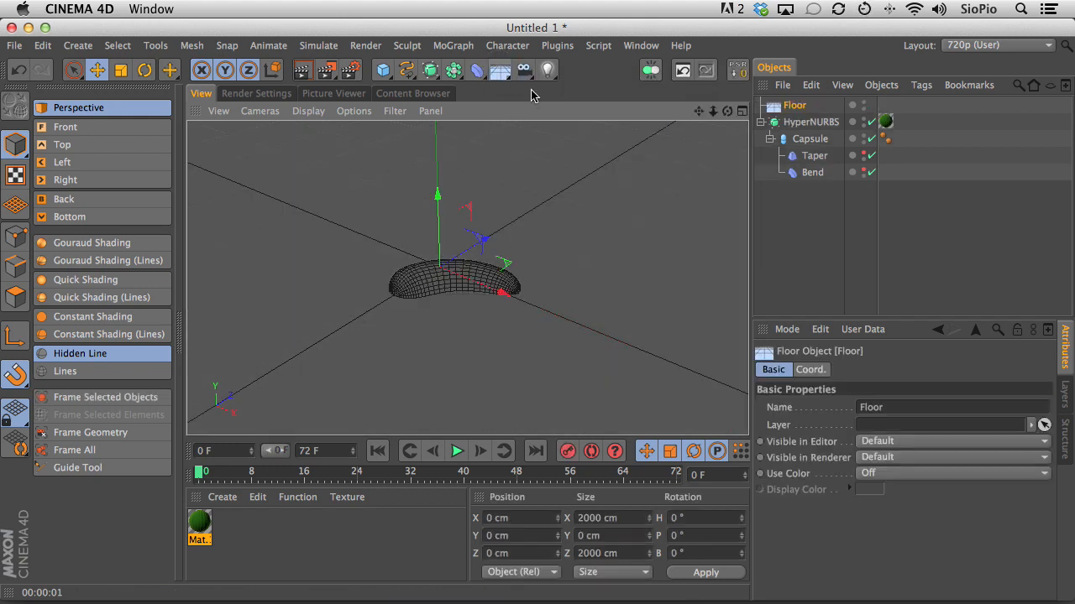
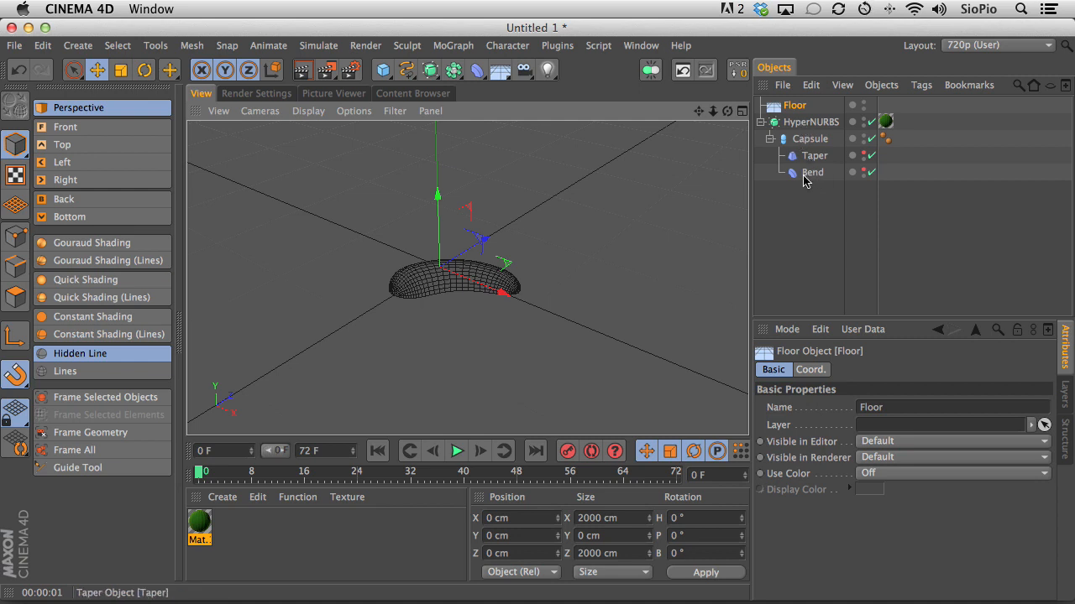
Step: Group the HyperNURBS cucumber under a Null object and check the resulting hierarchy
{"action": "left_click", "coordinate": [804, 125]}
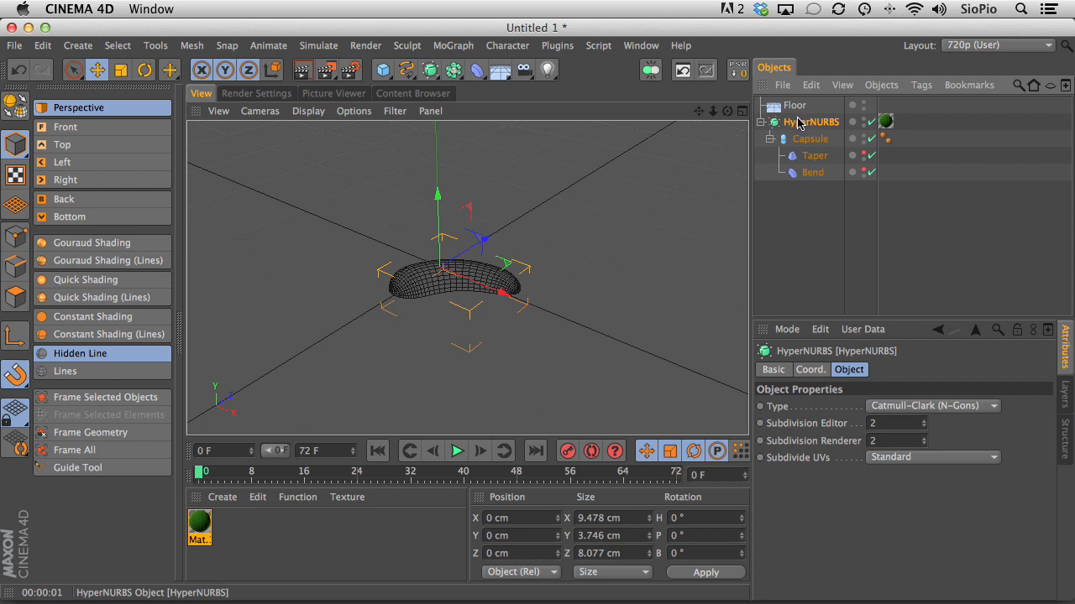
{"action": "key", "text": "alt+g"}
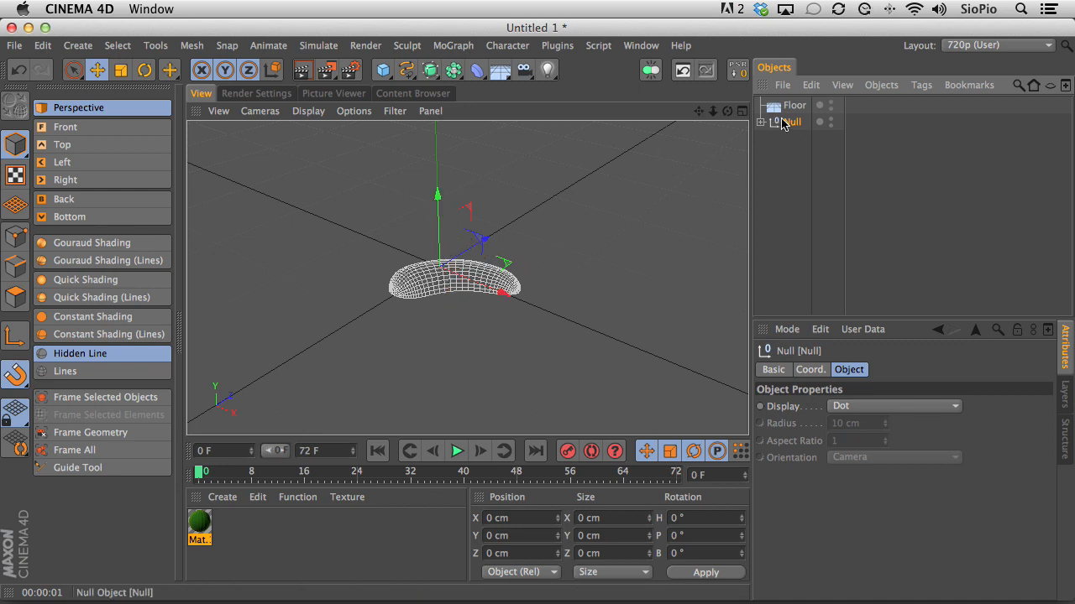
{"action": "left_click", "coordinate": [762, 122]}
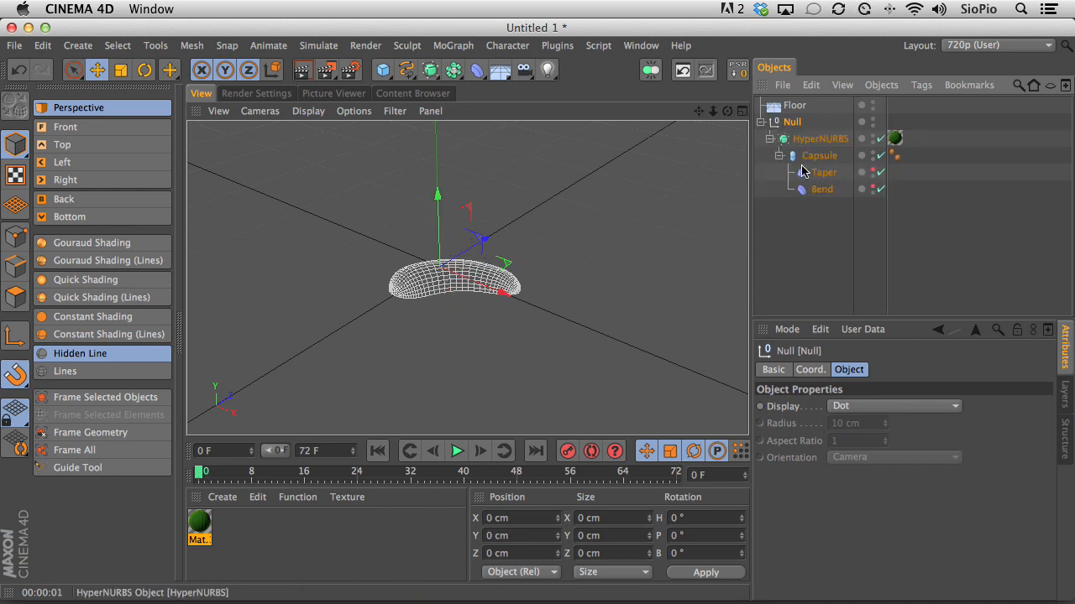
{"action": "left_click", "coordinate": [761, 123]}
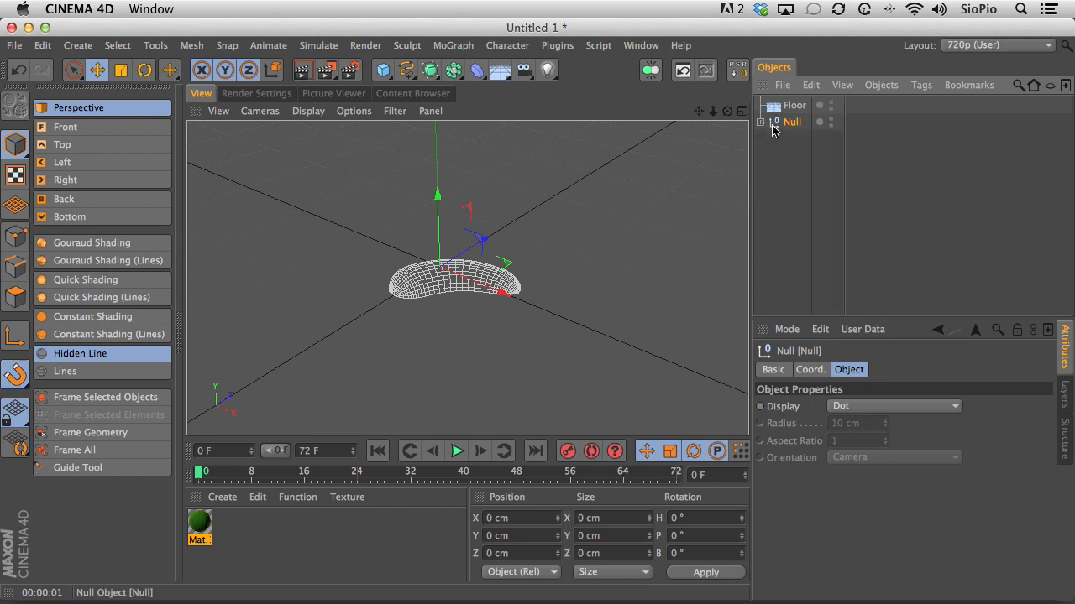
Step: In the Front view, turn off snapping and move only the Null's axis down to the cucumber's underside, at about Y -1.89 cm
{"action": "left_click", "coordinate": [78, 171]}
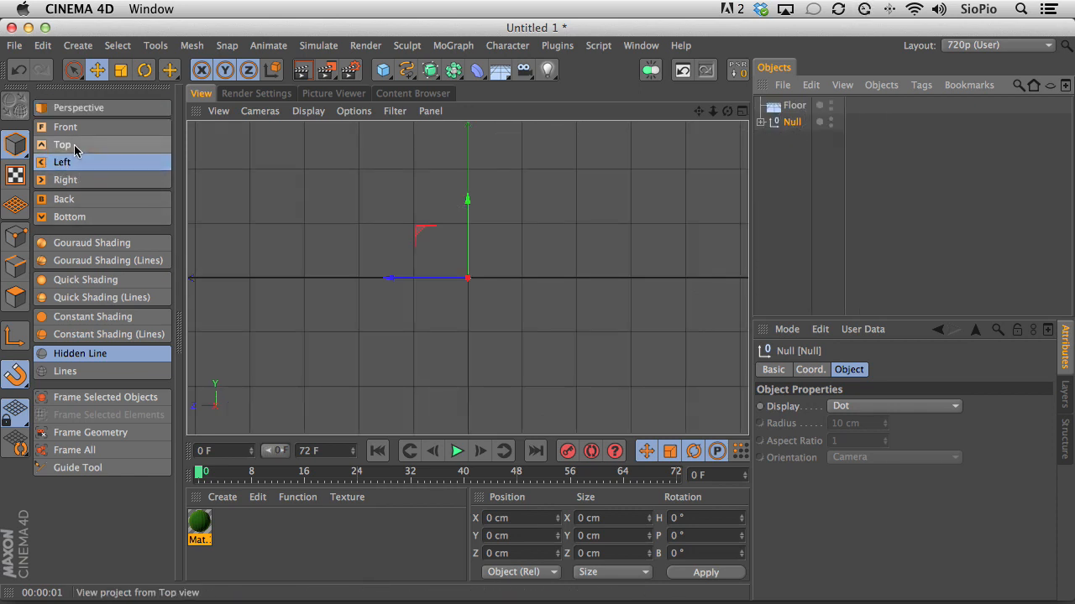
{"action": "left_click", "coordinate": [75, 131]}
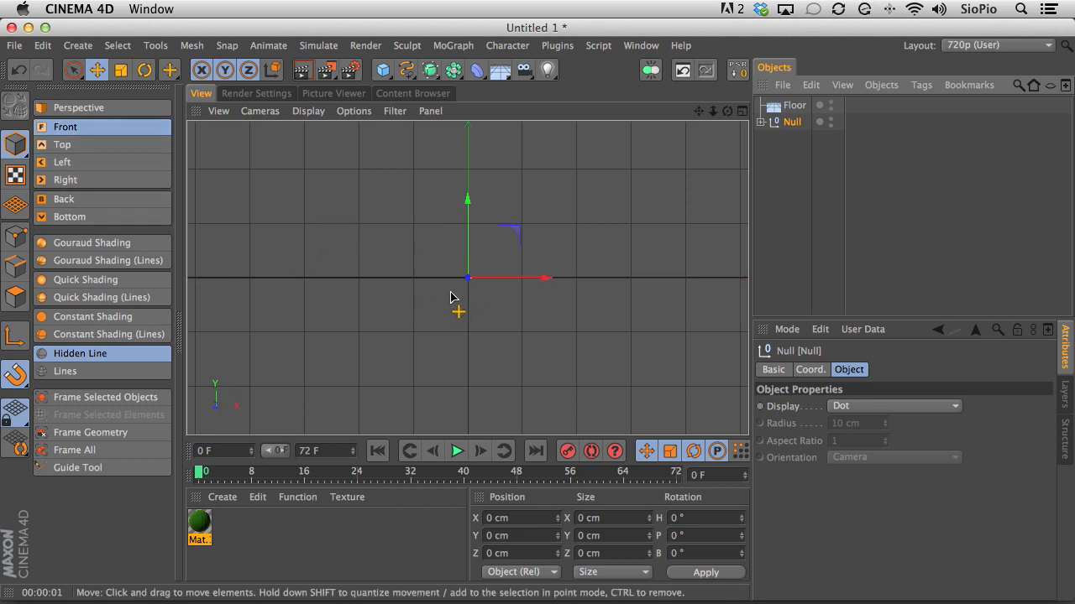
{"action": "left_click", "coordinate": [761, 123]}
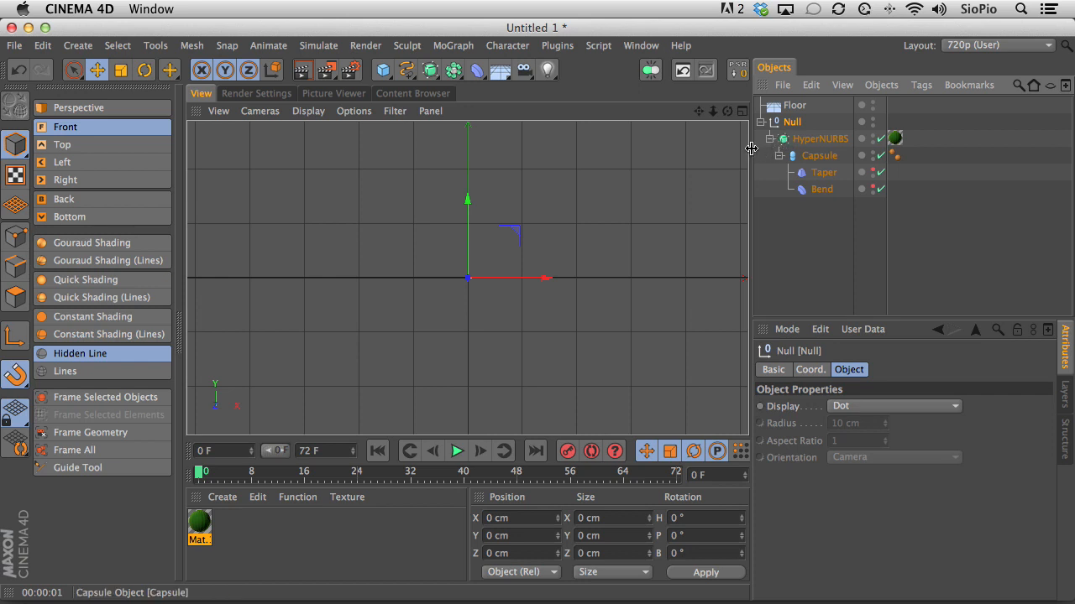
{"action": "left_click", "coordinate": [814, 138]}
{"action": "left_click", "coordinate": [96, 398]}
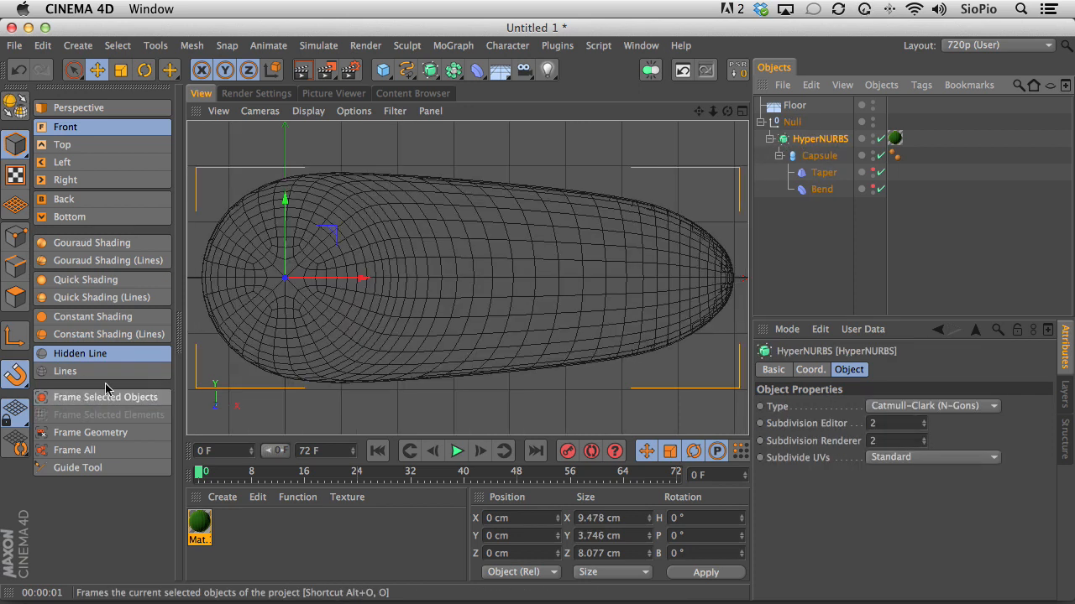
{"action": "left_click", "coordinate": [793, 124]}
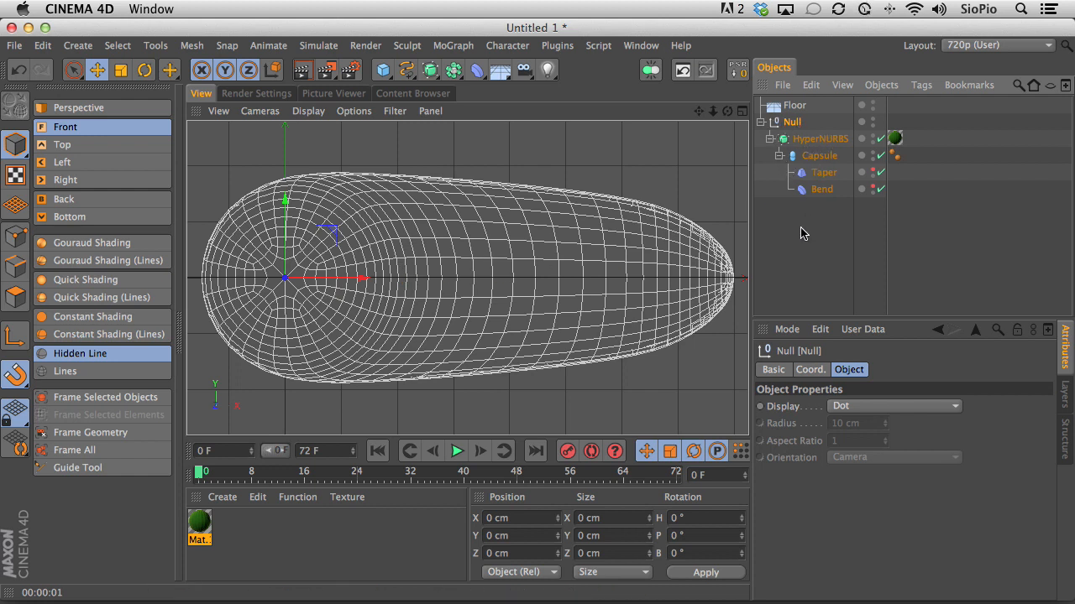
{"action": "left_click", "coordinate": [14, 375]}
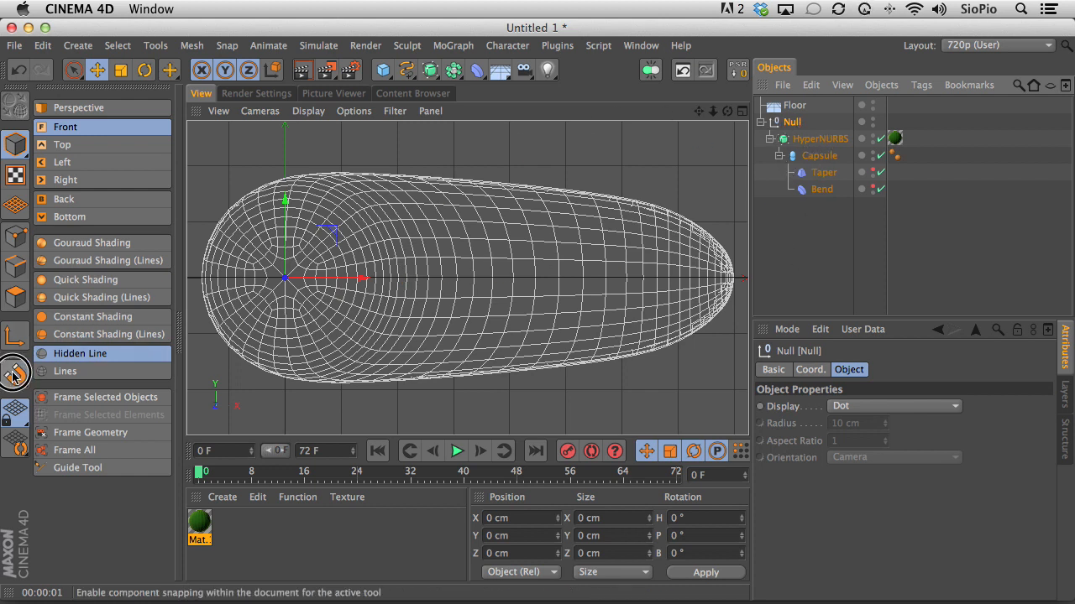
{"action": "left_click", "coordinate": [12, 343]}
{"action": "left_click", "coordinate": [14, 375]}
{"action": "left_click", "coordinate": [14, 337]}
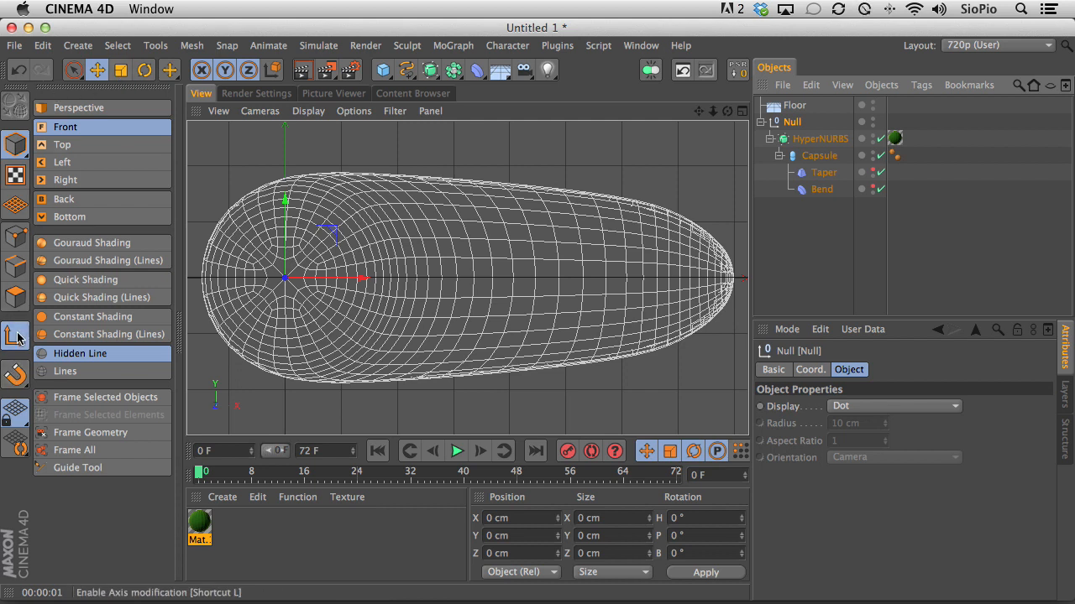
{"action": "left_click_drag", "start_coordinate": [285, 202], "coordinate": [281, 305]}
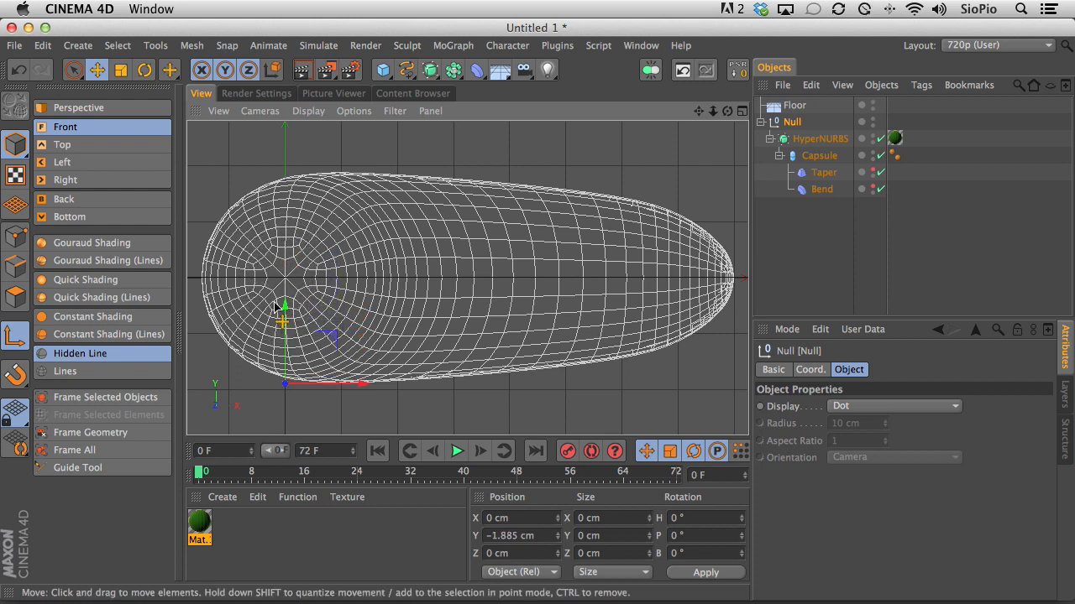
Step: Move the Null's axis along the cucumber's underside to about X 1.38 cm in the Front view and Z -3.49 cm in the Right view
{"action": "left_click_drag", "start_coordinate": [363, 385], "coordinate": [442, 400]}
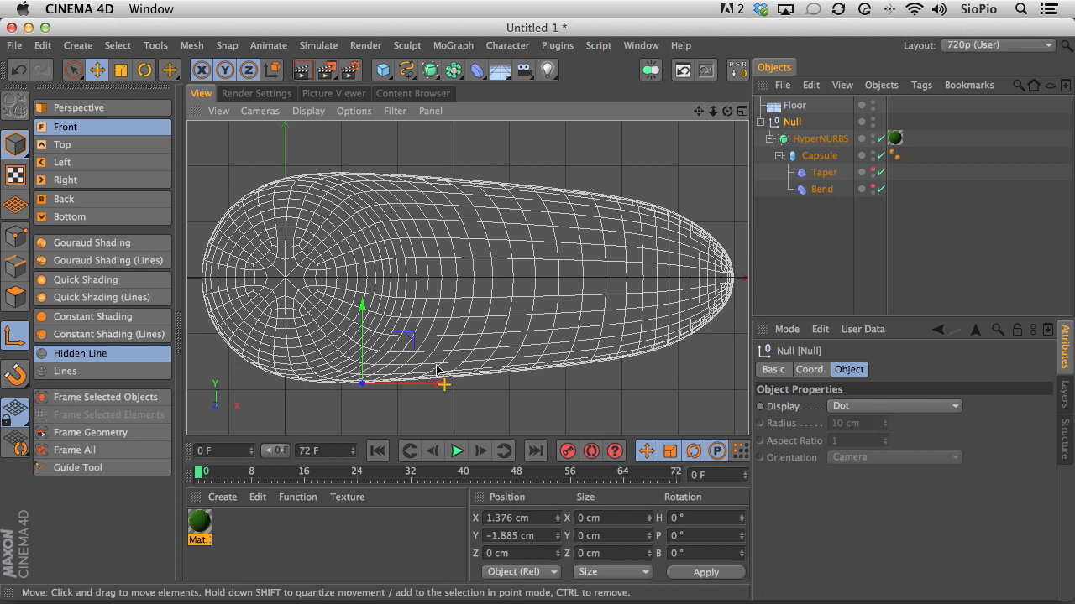
{"action": "left_click", "coordinate": [84, 179]}
{"action": "left_click", "coordinate": [816, 139]}
{"action": "key", "text": "o"}
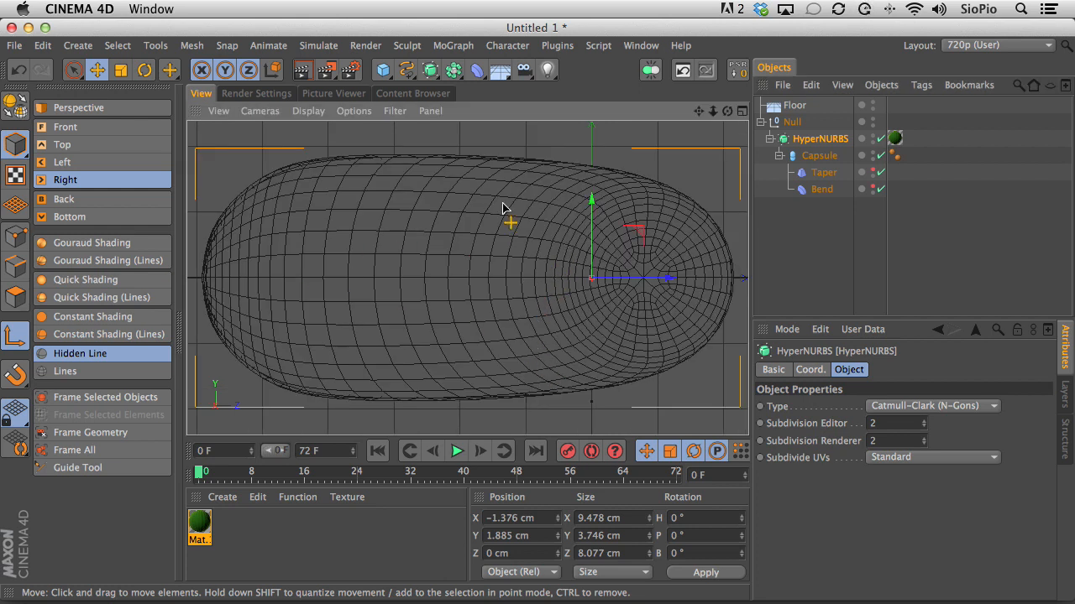
{"action": "left_click", "coordinate": [792, 123]}
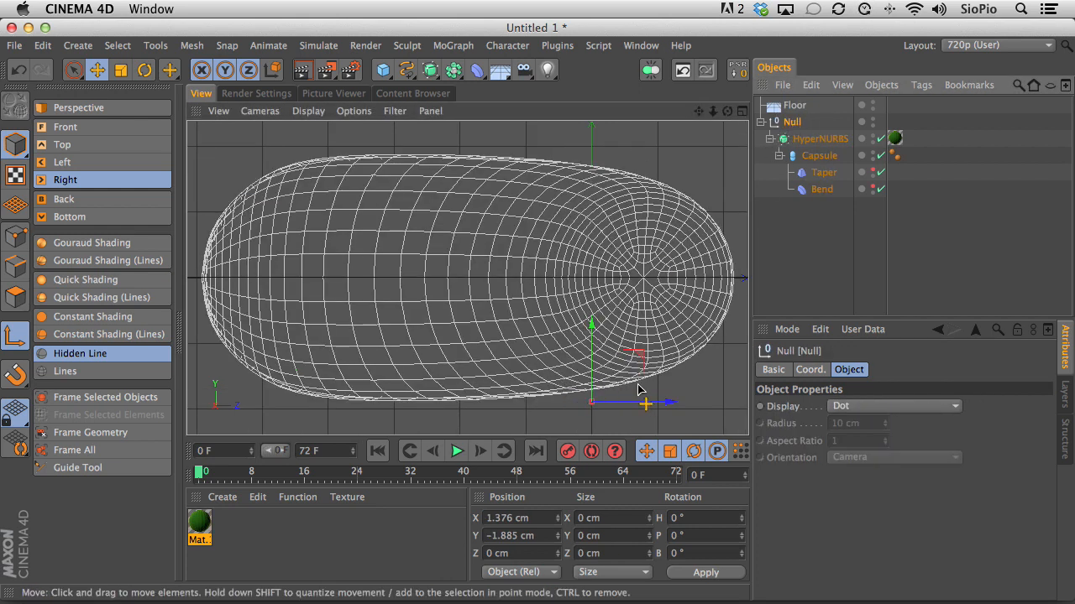
{"action": "left_click_drag", "start_coordinate": [671, 405], "coordinate": [440, 417]}
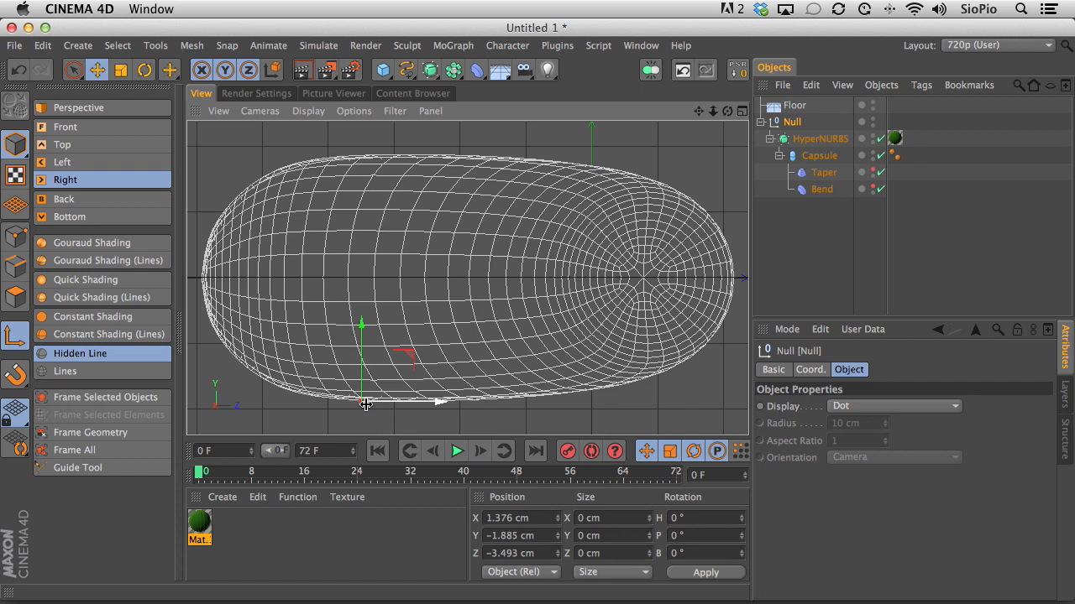
Step: Fine-tune the Null's axis onto the lowest edge of the cucumber mesh, at about Y -1.87 cm and Z -2.84 cm
{"action": "right_click_drag", "start_coordinate": [367, 383], "coordinate": [514, 300], "text": "alt"}
{"action": "middle_click_drag", "start_coordinate": [384, 394], "coordinate": [405, 229], "text": "alt"}
{"action": "right_click_drag", "start_coordinate": [398, 255], "coordinate": [586, 228], "text": "alt"}
{"action": "left_click_drag", "start_coordinate": [382, 304], "coordinate": [481, 299]}
{"action": "left_click_drag", "start_coordinate": [405, 225], "coordinate": [404, 212]}
{"action": "middle_click_drag", "start_coordinate": [499, 240], "coordinate": [397, 274], "text": "alt"}
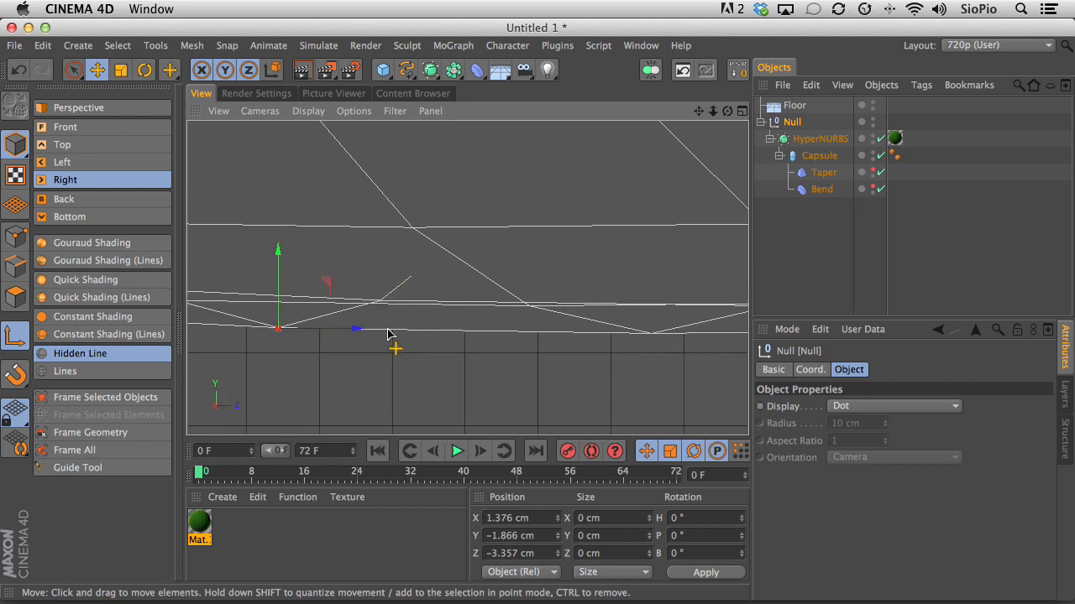
{"action": "left_click_drag", "start_coordinate": [355, 331], "coordinate": [715, 324]}
{"action": "left_click_drag", "start_coordinate": [654, 251], "coordinate": [652, 254]}
{"action": "right_click_drag", "start_coordinate": [679, 273], "coordinate": [268, 385], "text": "alt"}
{"action": "middle_click_drag", "start_coordinate": [624, 233], "coordinate": [367, 288], "text": "alt"}
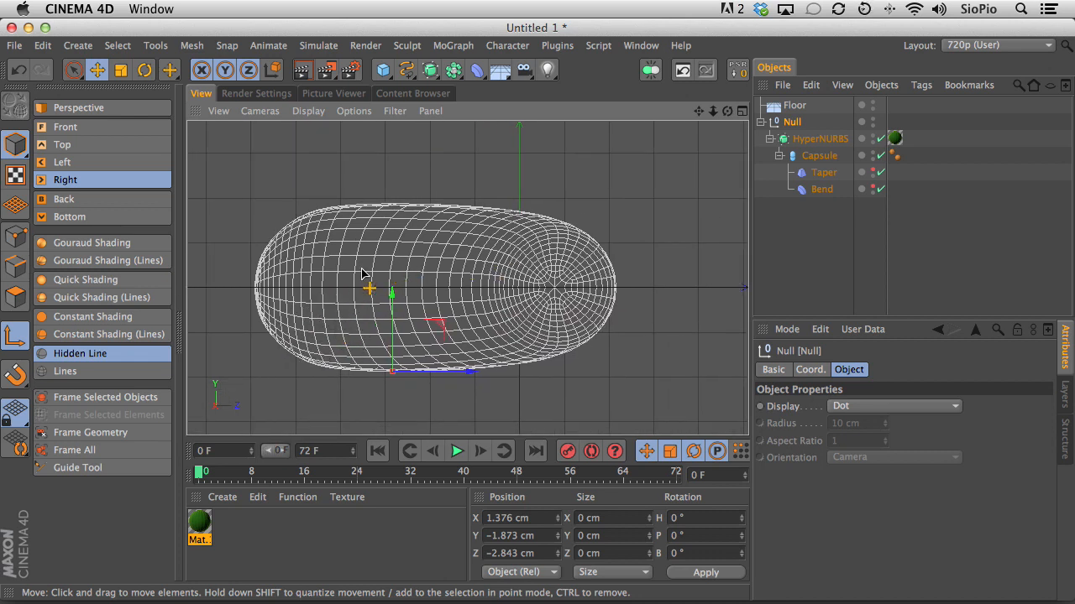
Step: Turn off axis editing and raise the Null with the cucumber onto the floor line, at about Y -0.003 cm
{"action": "left_click", "coordinate": [13, 337]}
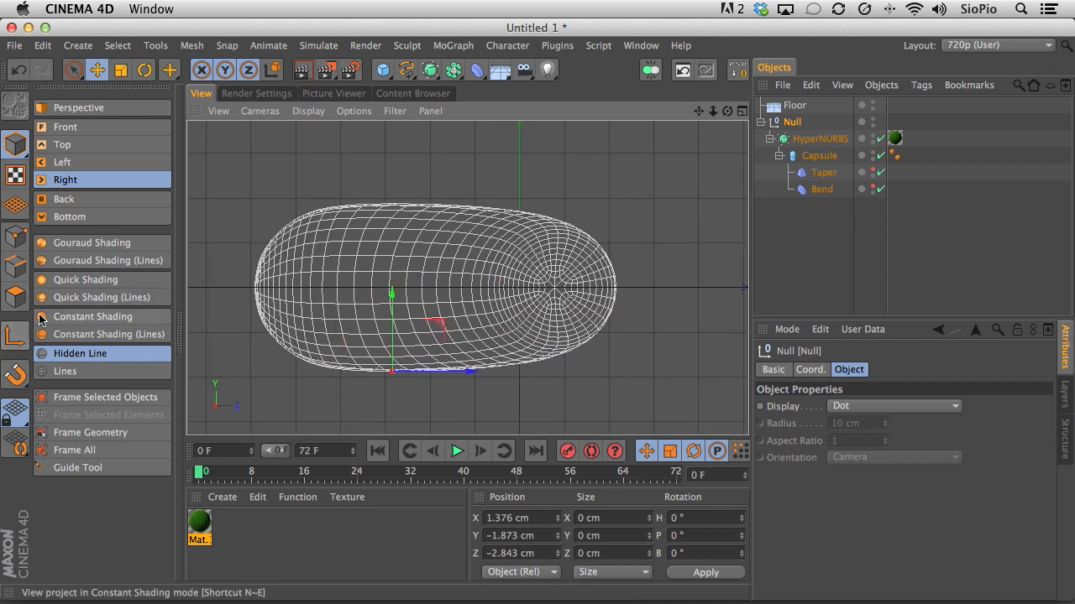
{"action": "left_click_drag", "start_coordinate": [387, 290], "coordinate": [355, 235]}
{"action": "key", "text": "super+z"}
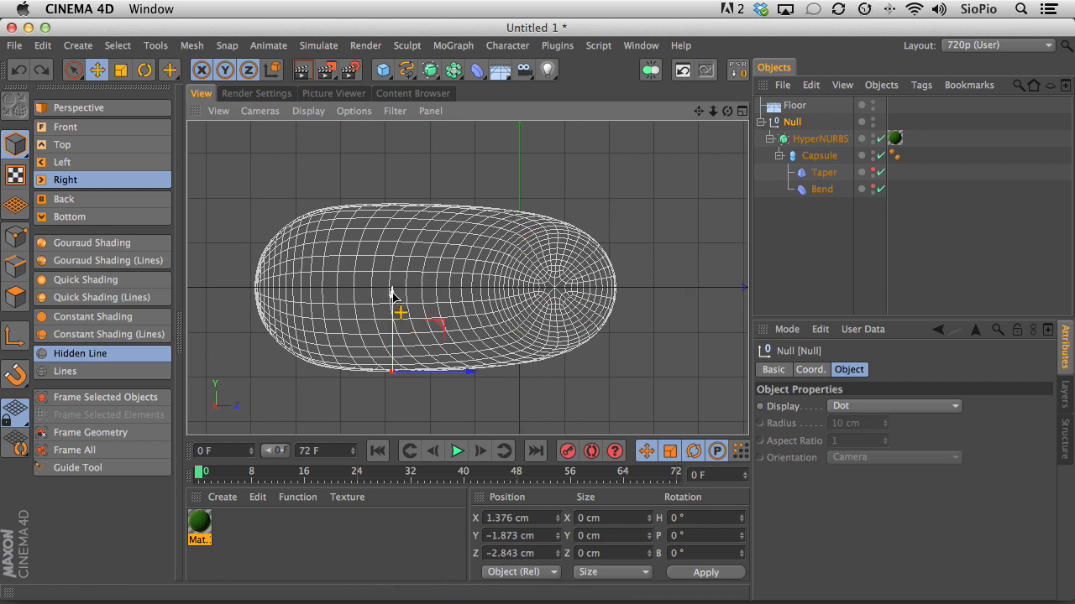
{"action": "left_click_drag", "start_coordinate": [391, 290], "coordinate": [392, 277]}
{"action": "left_click_drag", "start_coordinate": [393, 242], "coordinate": [396, 207]}
{"action": "mouse_move", "coordinate": [401, 286]}
{"action": "right_mouse_down", "text": "alt"}
{"action": "mouse_move", "coordinate": [497, 281]}
{"action": "mouse_move", "coordinate": [676, 152]}
{"action": "right_mouse_up", "text": "alt"}
{"action": "left_click_drag", "start_coordinate": [316, 198], "coordinate": [319, 233]}
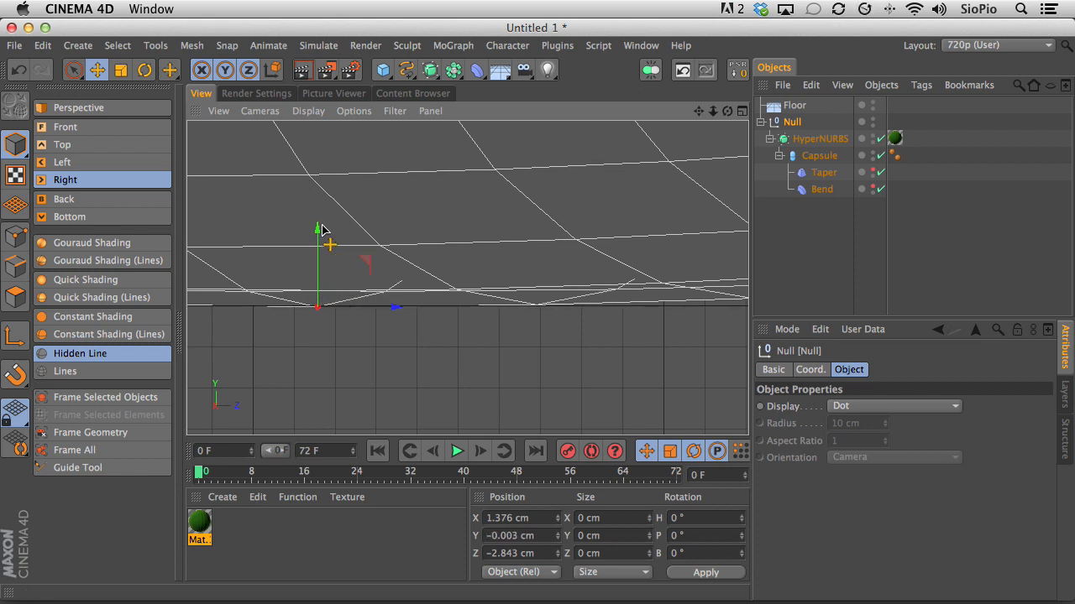
Step: Rotate the Null in the Right view to a pitch of about -3.26°
{"action": "right_click_drag", "start_coordinate": [422, 242], "coordinate": [182, 399], "text": "alt"}
{"action": "right_click_drag", "start_coordinate": [409, 183], "coordinate": [395, 227], "text": "alt"}
{"action": "middle_click_drag", "start_coordinate": [405, 197], "coordinate": [373, 318], "text": "alt"}
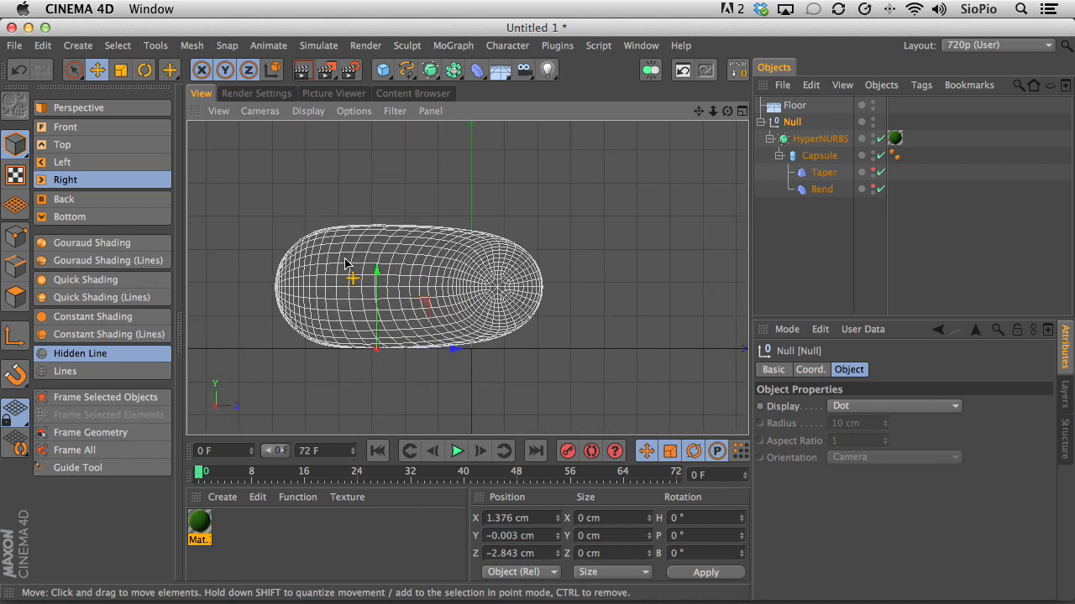
{"action": "key", "text": "r"}
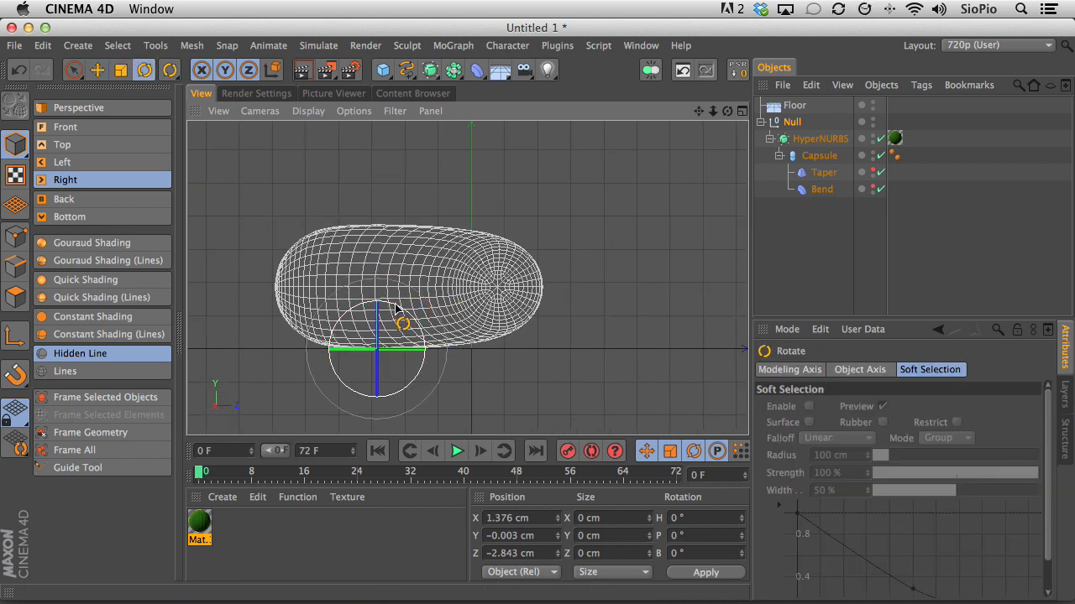
{"action": "left_click_drag", "start_coordinate": [397, 307], "coordinate": [400, 314]}
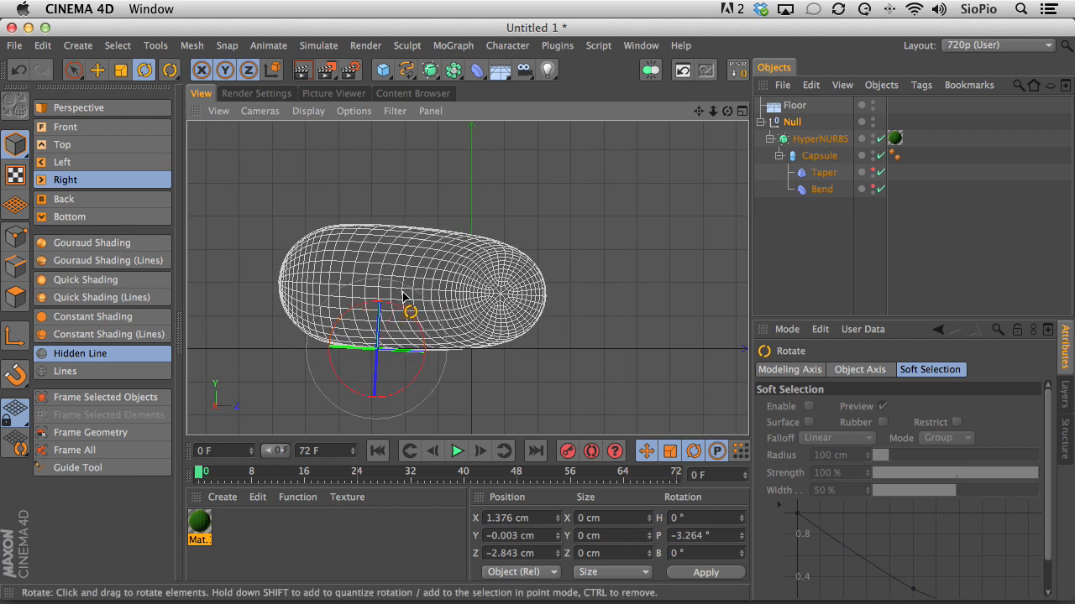
Step: Frame the cucumber from a low angle in the Perspective view and render the view
{"action": "left_click", "coordinate": [109, 112]}
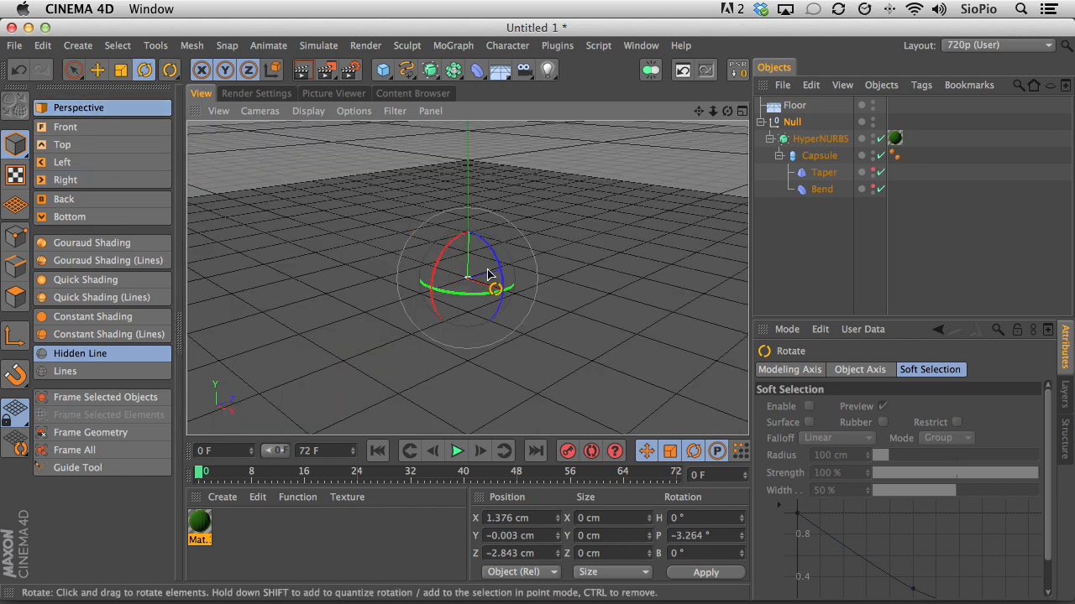
{"action": "right_click_drag", "start_coordinate": [463, 283], "coordinate": [769, 77], "text": "alt"}
{"action": "left_click_drag", "start_coordinate": [512, 309], "coordinate": [135, 214], "text": "alt"}
{"action": "left_click_drag", "start_coordinate": [343, 273], "coordinate": [827, 323], "text": "alt"}
{"action": "left_click_drag", "start_coordinate": [496, 305], "coordinate": [571, 346], "text": "alt"}
{"action": "left_click_drag", "start_coordinate": [468, 307], "coordinate": [454, 244], "text": "alt"}
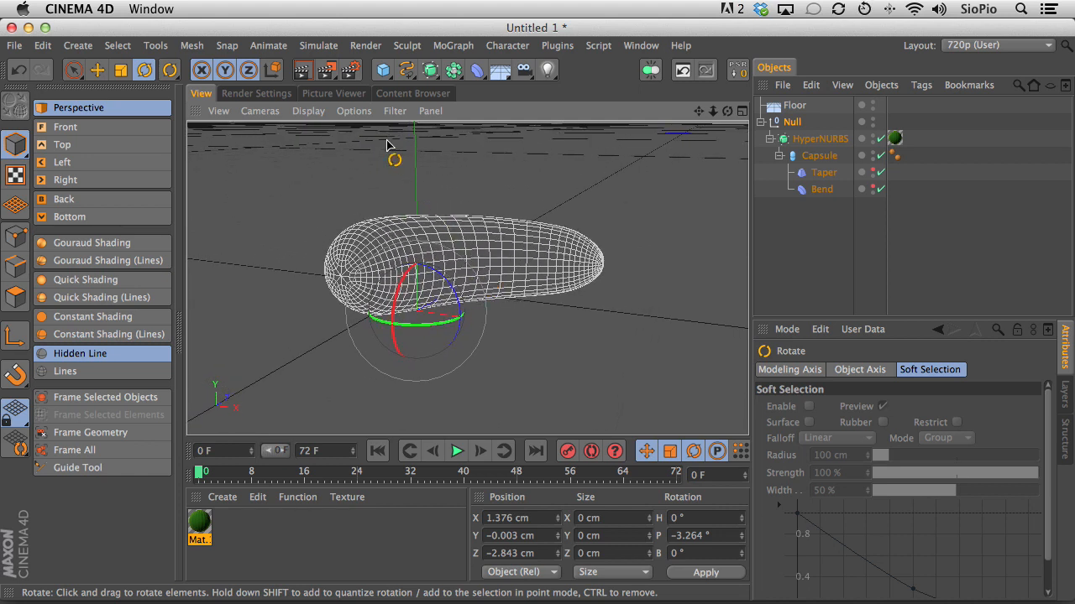
{"action": "left_click", "coordinate": [304, 71]}
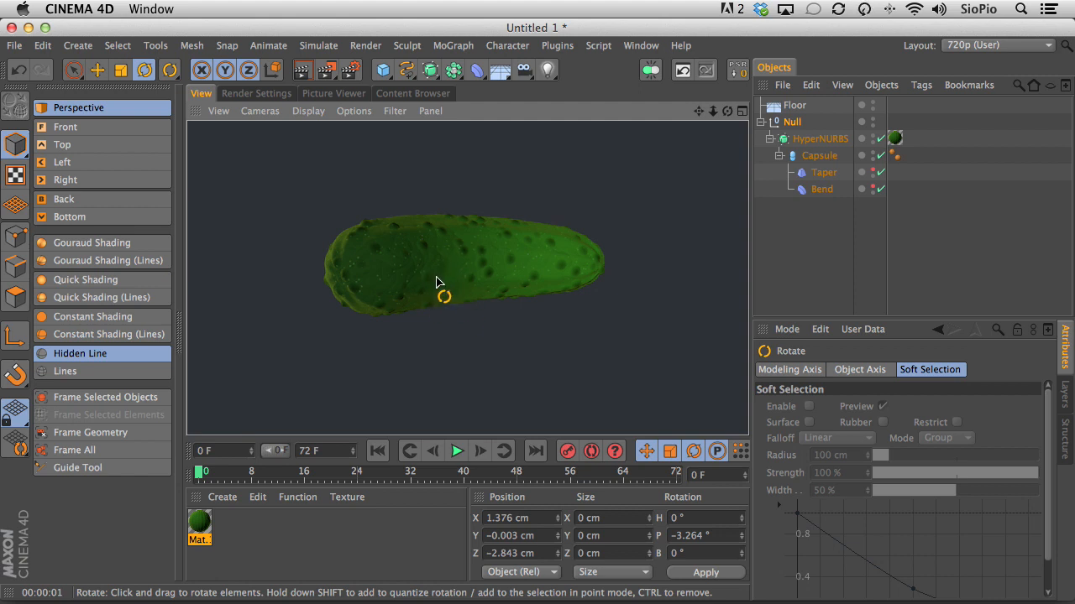
Step: Add a Sky object to the cucumber scene
{"action": "right_click_drag", "start_coordinate": [450, 277], "coordinate": [360, 308], "text": "alt"}
{"action": "left_click_drag", "start_coordinate": [433, 277], "coordinate": [440, 245], "text": "alt"}
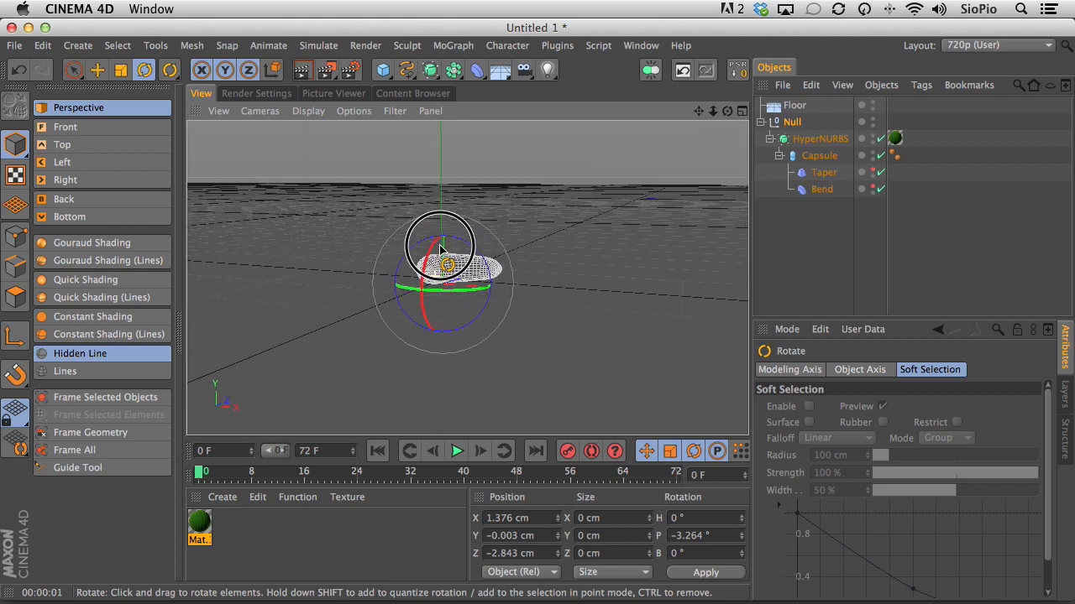
{"action": "left_click_drag", "start_coordinate": [547, 74], "coordinate": [586, 74]}
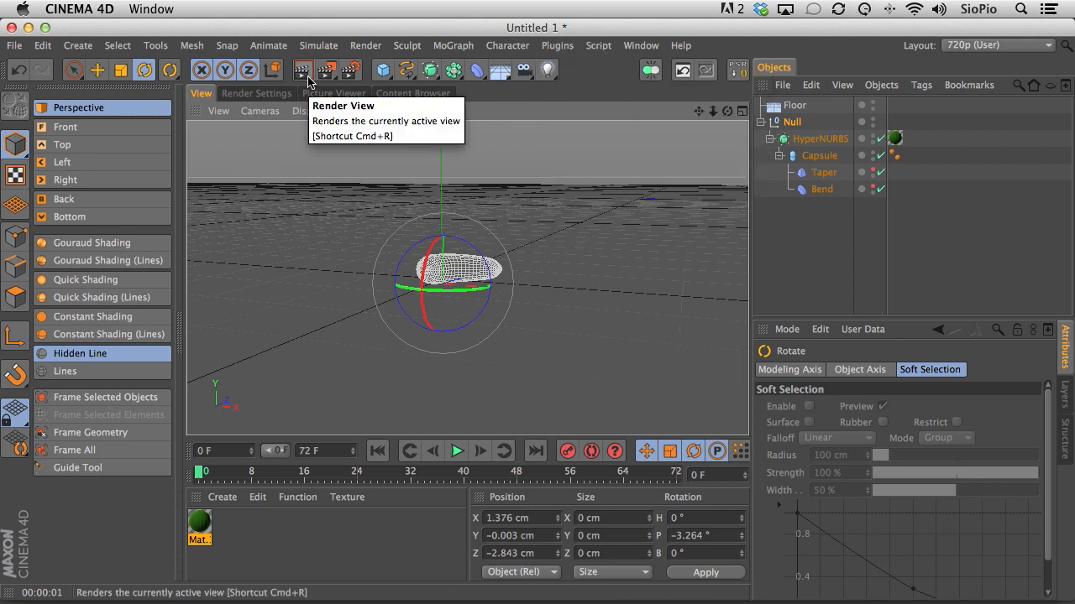
{"action": "left_click_drag", "start_coordinate": [500, 71], "coordinate": [537, 118]}
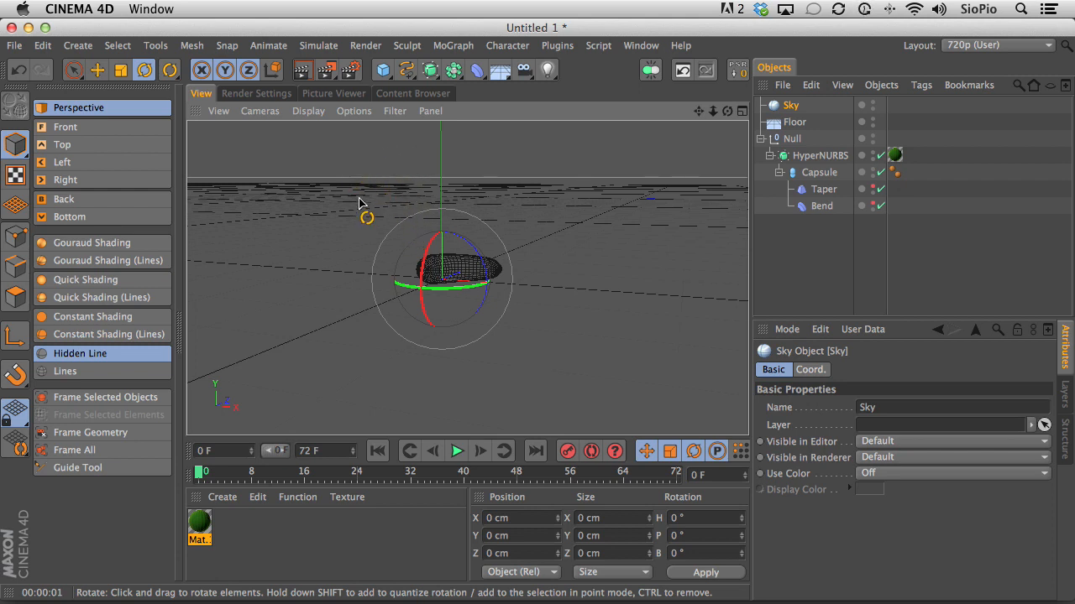
Step: Apply the HDRI 024 preset from the Prime HDRI materials to the Sky object and return to the 3D view
{"action": "left_click", "coordinate": [399, 95]}
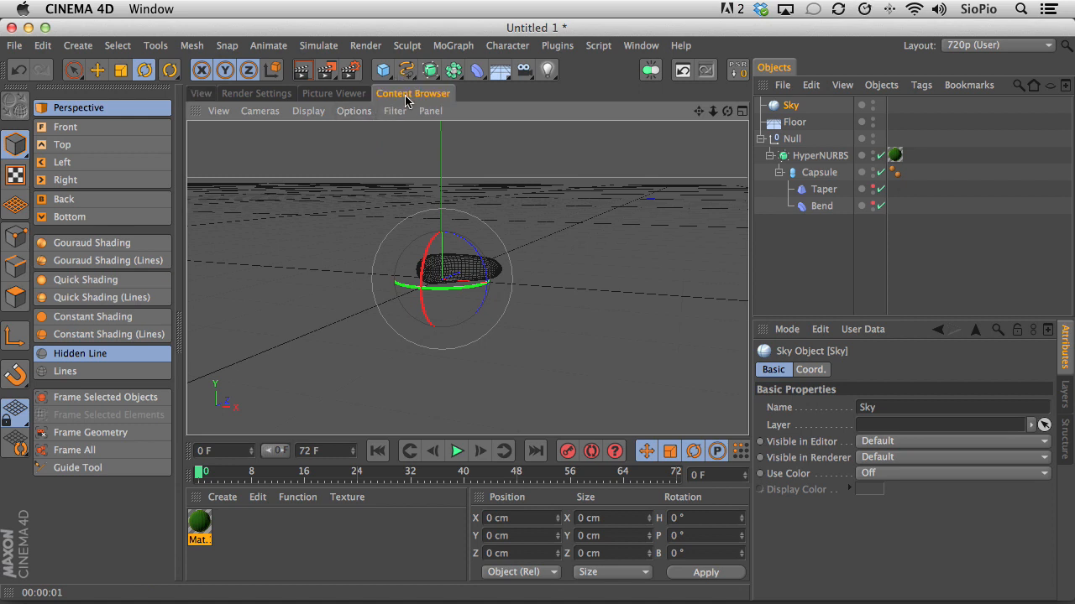
{"action": "left_click_drag", "start_coordinate": [331, 191], "coordinate": [340, 182]}
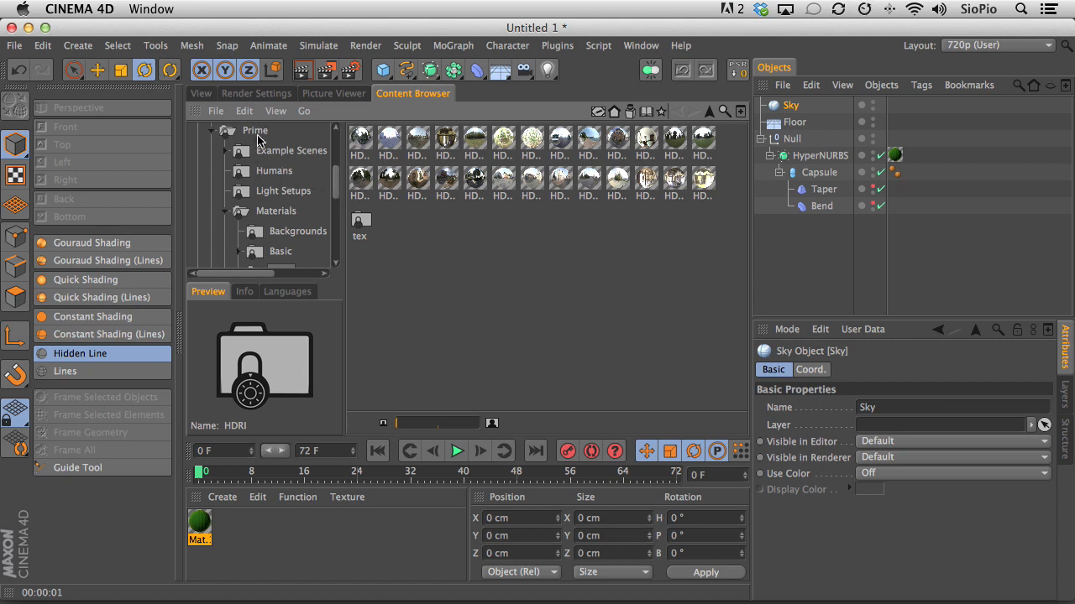
{"action": "left_click_drag", "start_coordinate": [336, 186], "coordinate": [335, 196]}
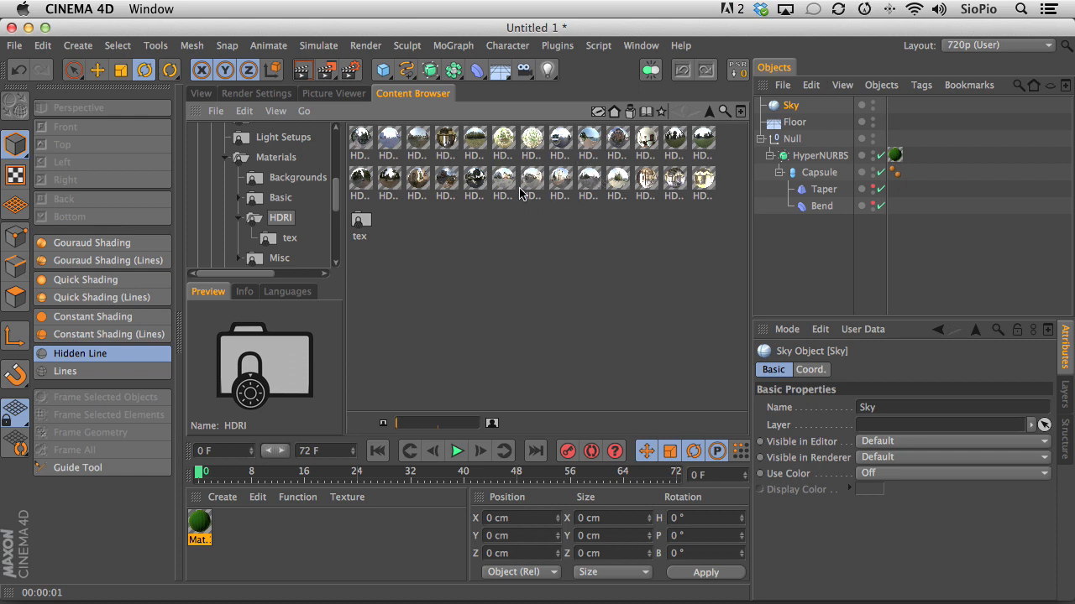
{"action": "left_click", "coordinate": [646, 180]}
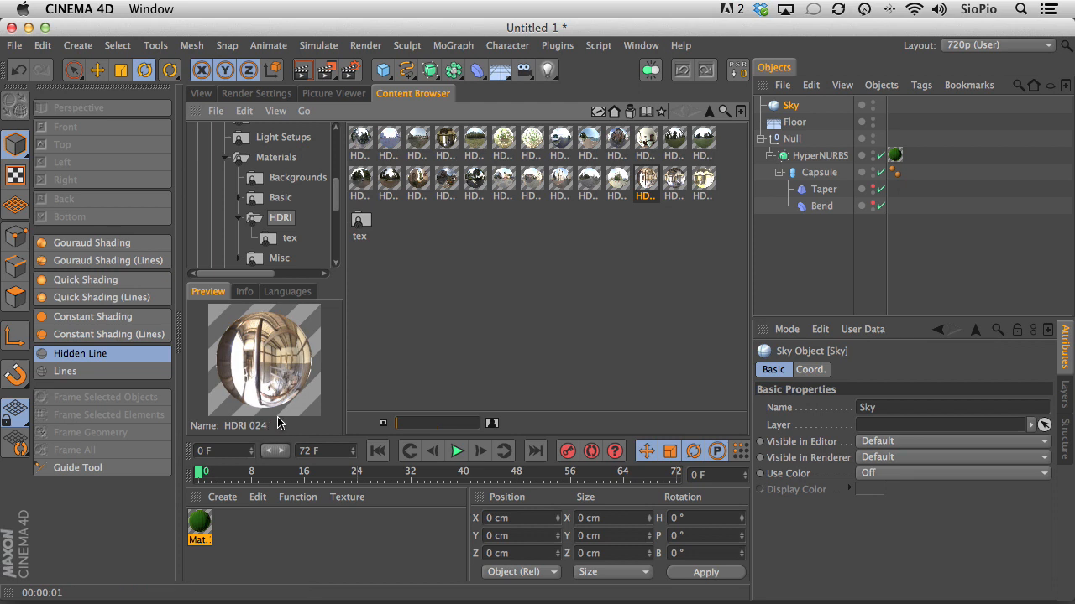
{"action": "left_click_drag", "start_coordinate": [647, 186], "coordinate": [787, 109]}
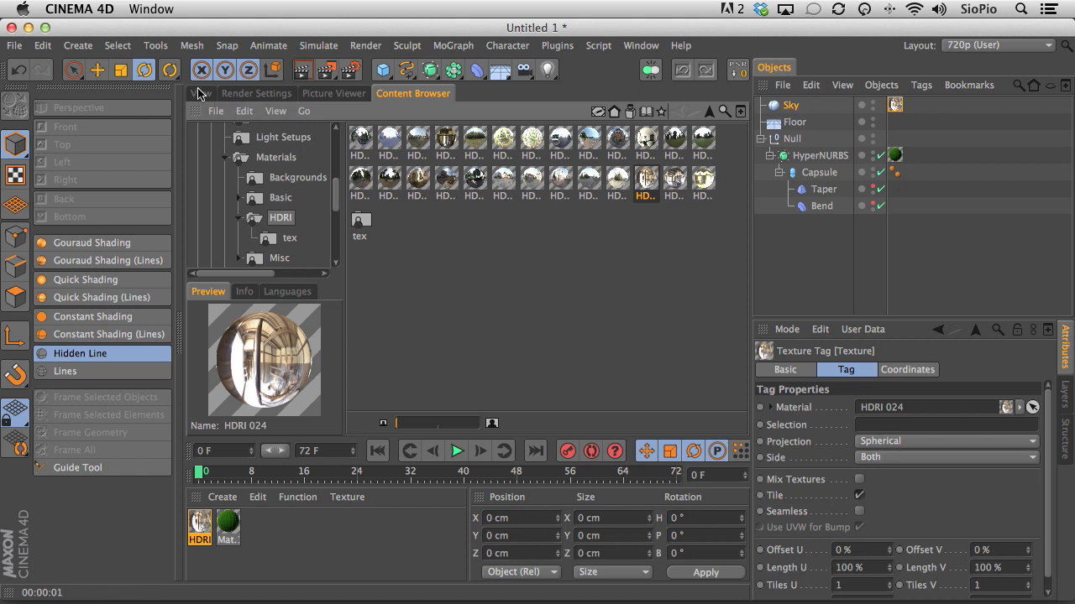
{"action": "left_click", "coordinate": [201, 93]}
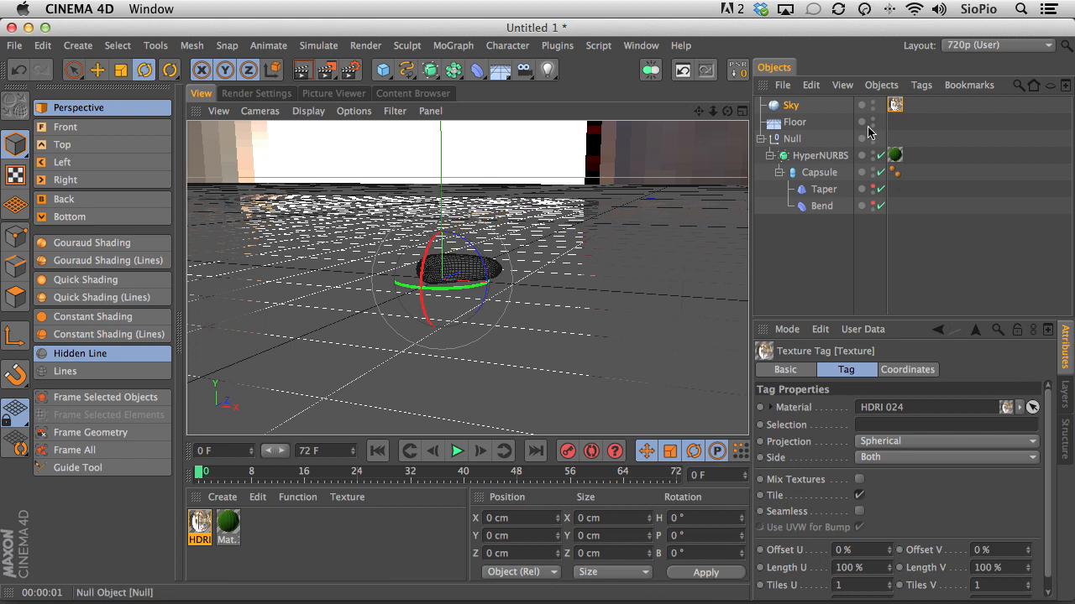
Step: Hide the Floor object in the editor while keeping it available for rendering
{"action": "left_click", "coordinate": [400, 160]}
{"action": "left_click_drag", "start_coordinate": [401, 160], "coordinate": [570, 168], "text": "alt"}
{"action": "left_click", "coordinate": [873, 118]}
{"action": "left_click", "coordinate": [872, 119]}
Step: Examine the HDRI sky behind the cucumber from several angles and render the view with the chosen background
{"action": "left_click_drag", "start_coordinate": [467, 268], "coordinate": [739, 228], "text": "alt"}
{"action": "left_click_drag", "start_coordinate": [555, 202], "coordinate": [361, 186], "text": "alt"}
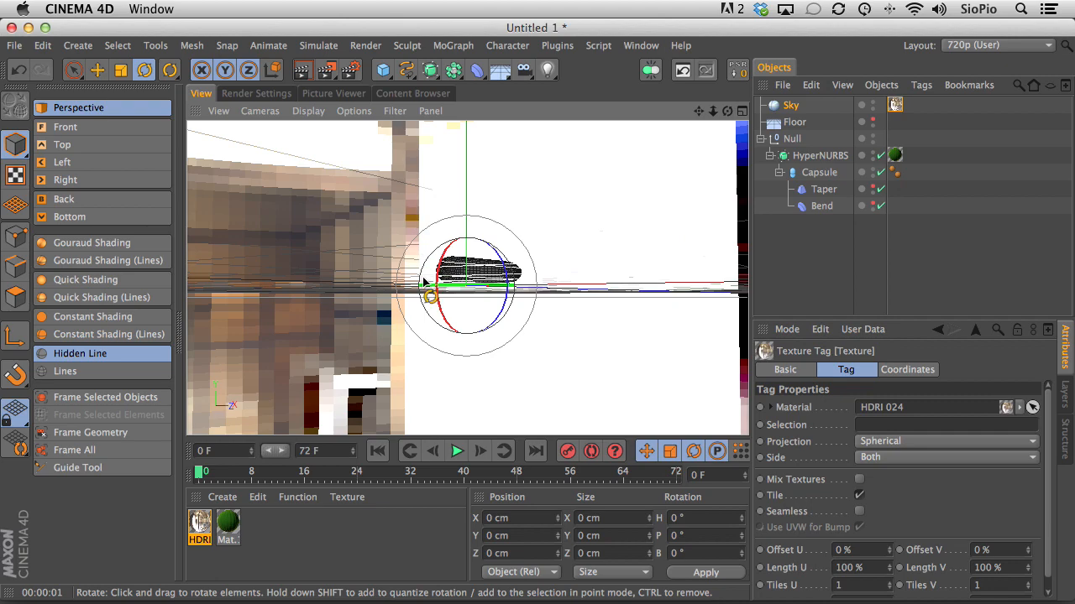
{"action": "left_click_drag", "start_coordinate": [590, 235], "coordinate": [631, 203], "text": "alt"}
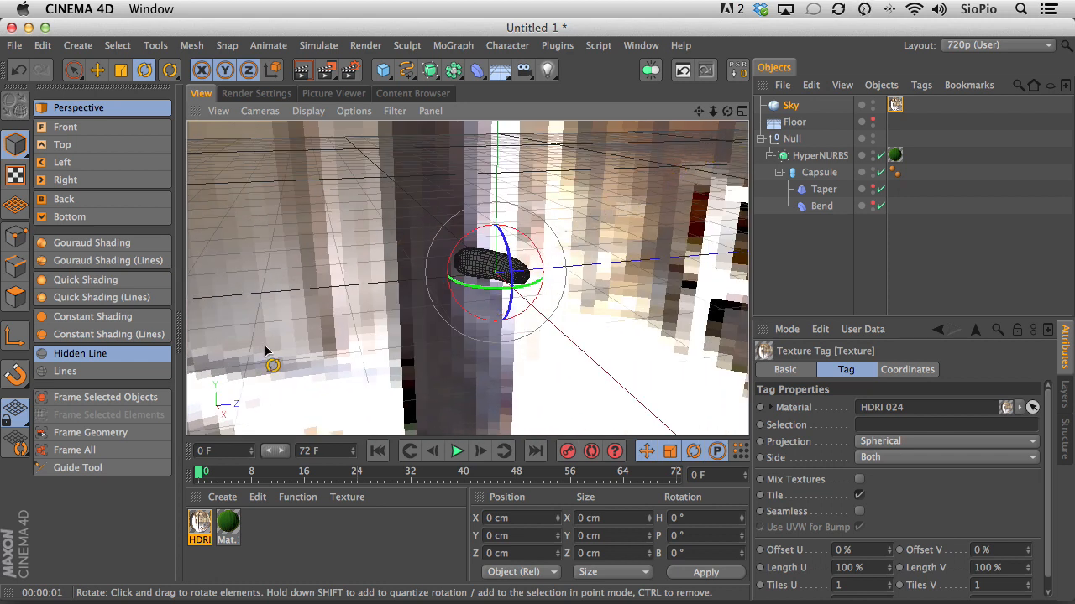
{"action": "left_click_drag", "start_coordinate": [687, 200], "coordinate": [602, 173], "text": "alt"}
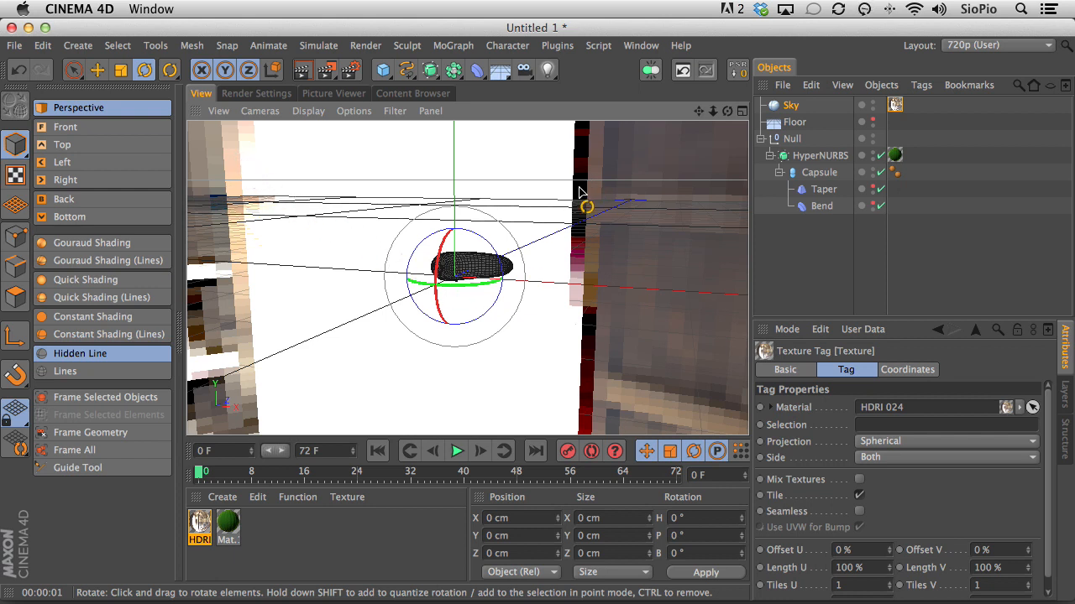
{"action": "left_click_drag", "start_coordinate": [607, 305], "coordinate": [664, 268], "text": "alt"}
{"action": "left_click_drag", "start_coordinate": [601, 198], "coordinate": [630, 199], "text": "alt"}
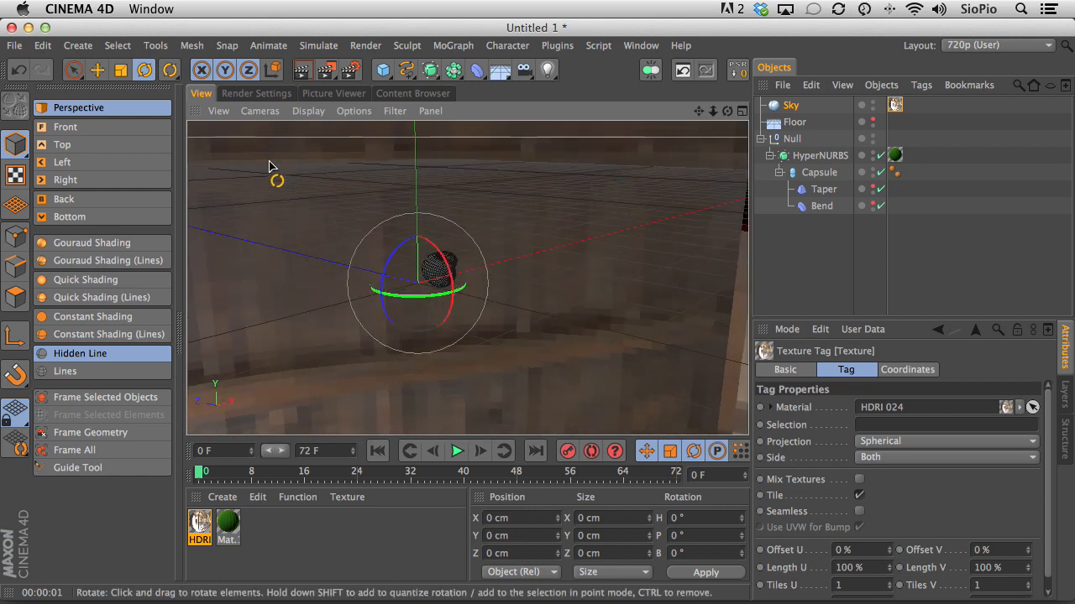
{"action": "left_click_drag", "start_coordinate": [529, 342], "coordinate": [660, 280], "text": "alt"}
{"action": "left_click_drag", "start_coordinate": [617, 315], "coordinate": [344, 320], "text": "alt"}
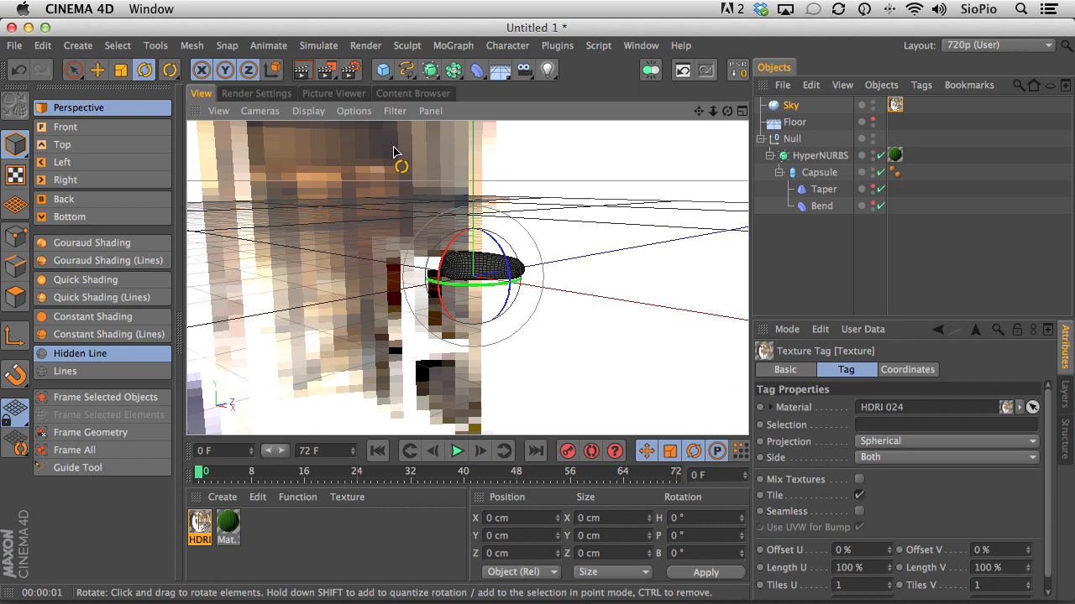
{"action": "left_click", "coordinate": [303, 74]}
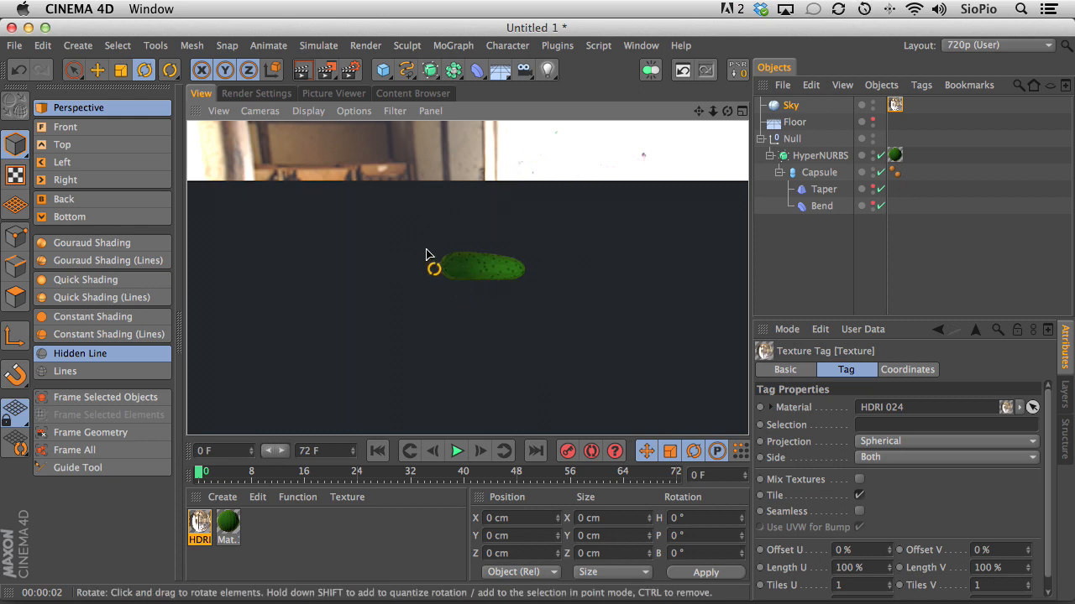
Step: Add the Global Illumination effect to the render settings and set its GI Mode to IR + QMC (Camera Animation)
{"action": "left_click", "coordinate": [263, 94]}
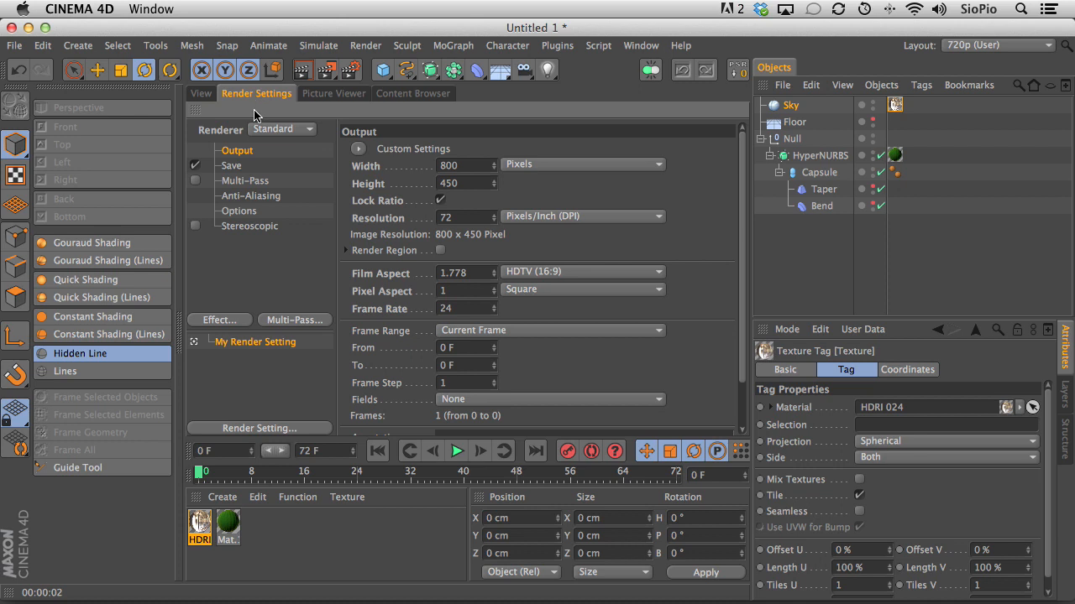
{"action": "left_click", "coordinate": [218, 321]}
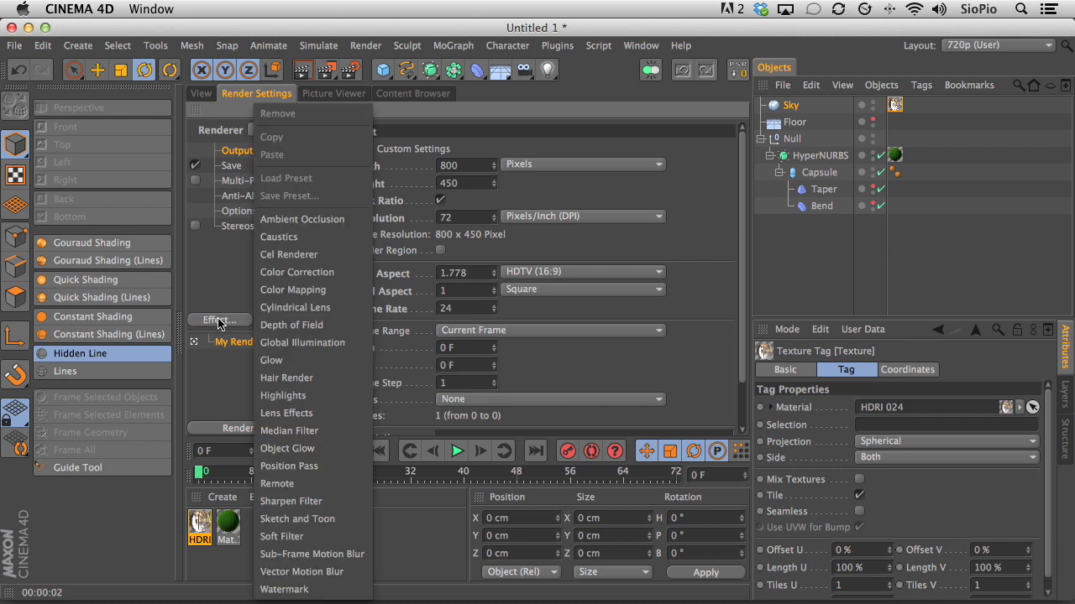
{"action": "left_click", "coordinate": [290, 324]}
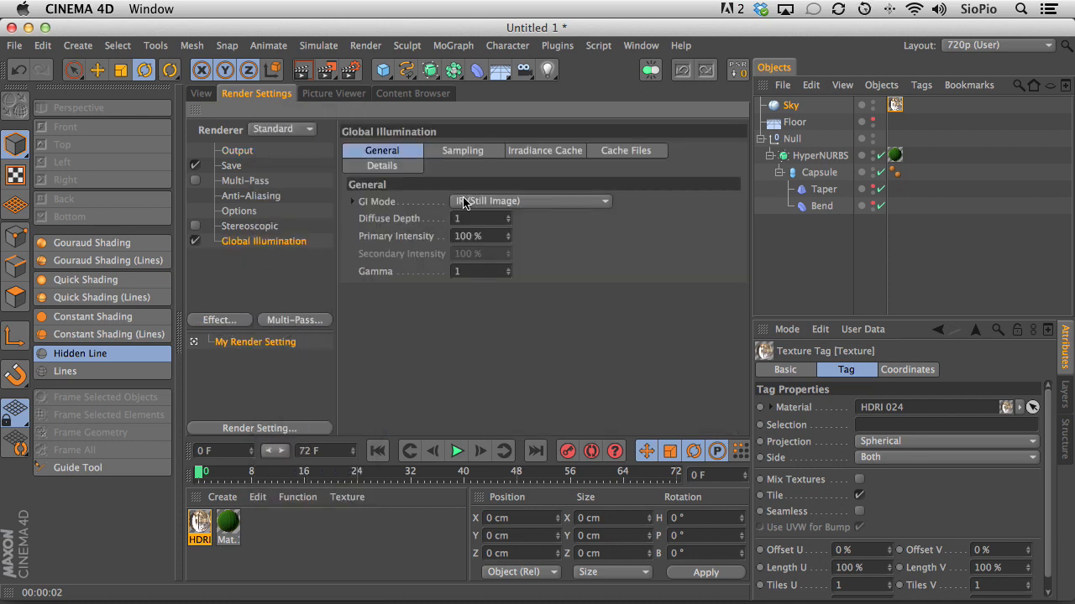
{"action": "left_click", "coordinate": [463, 202]}
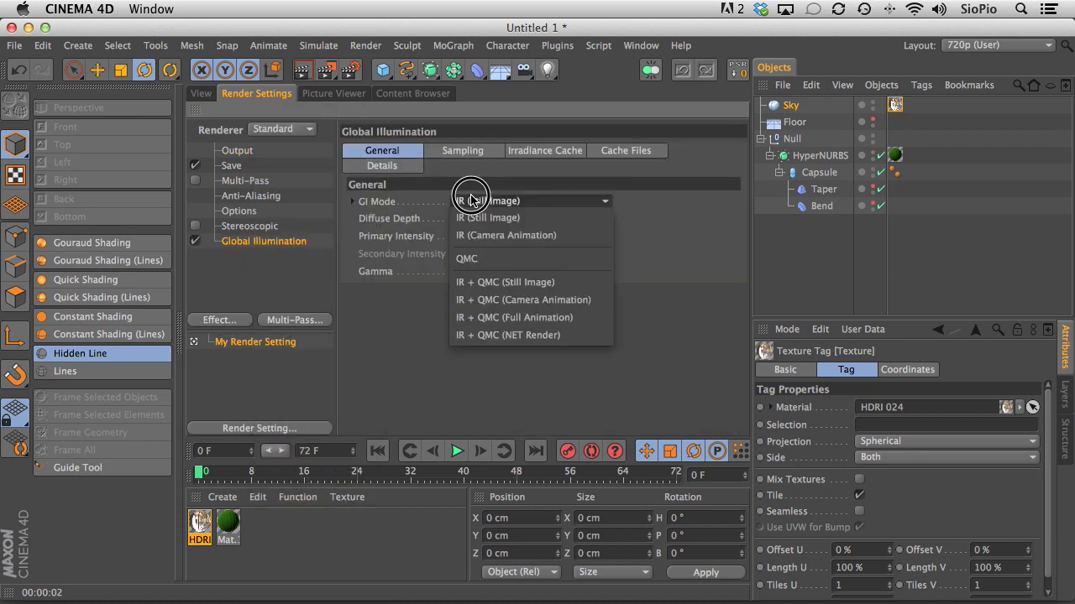
{"action": "left_click", "coordinate": [497, 301]}
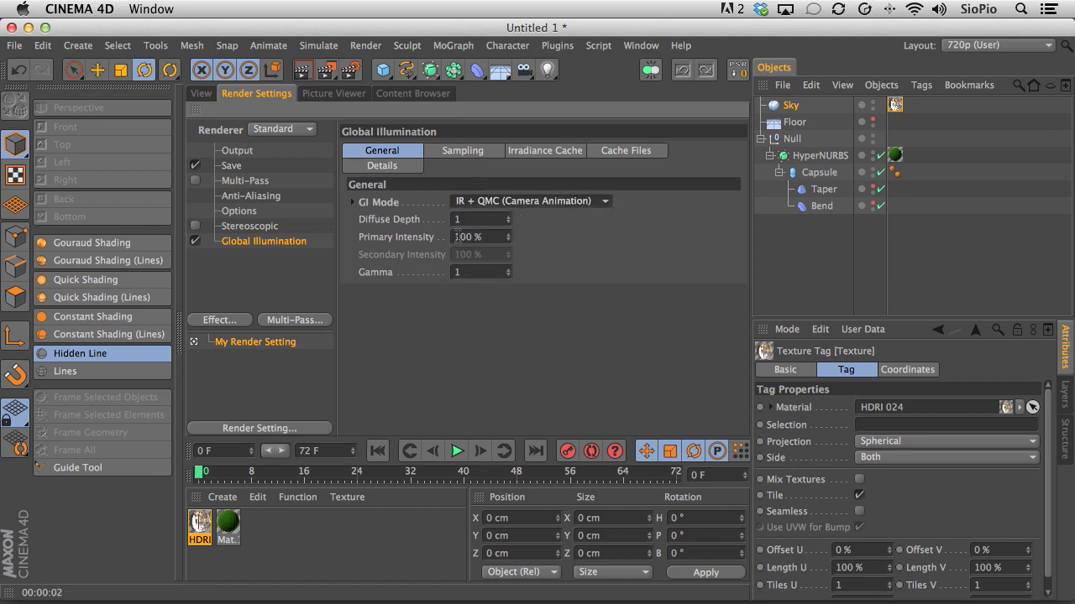
Step: Set the Global Illumination samples to Custom Sample Count with a Sample Count of 10 and render the 3D view
{"action": "left_click", "coordinate": [446, 152]}
{"action": "left_click", "coordinate": [490, 202]}
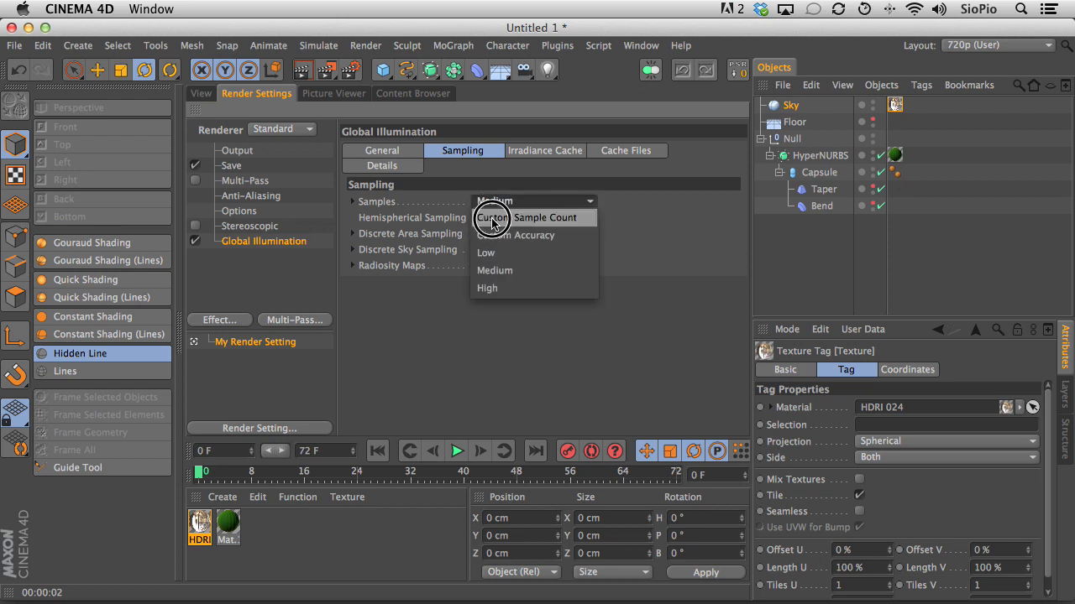
{"action": "left_click", "coordinate": [492, 220]}
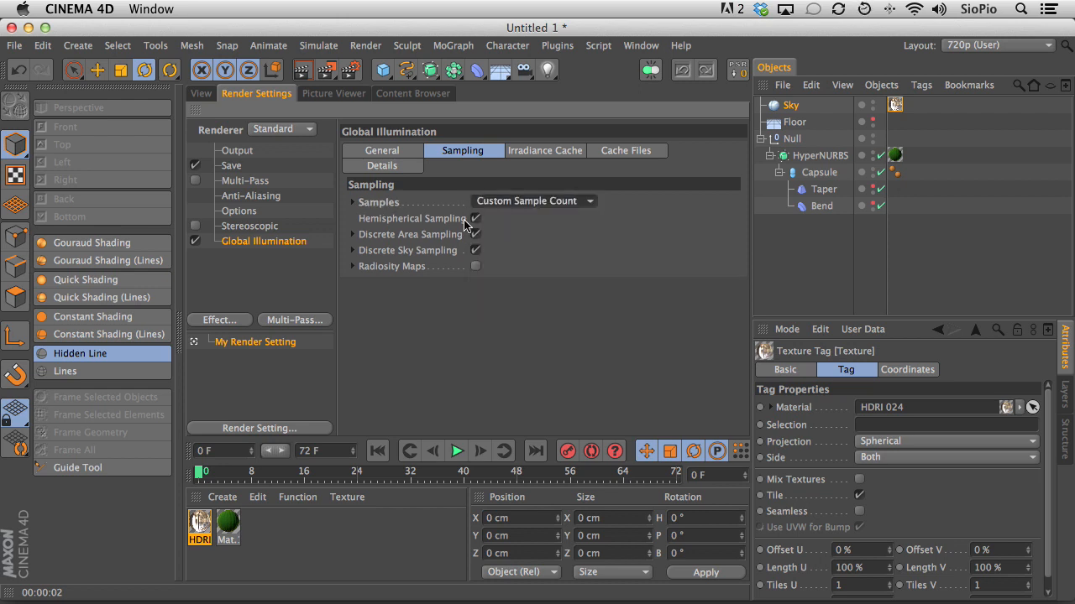
{"action": "left_click", "coordinate": [351, 203]}
{"action": "double_click", "coordinate": [490, 237]}
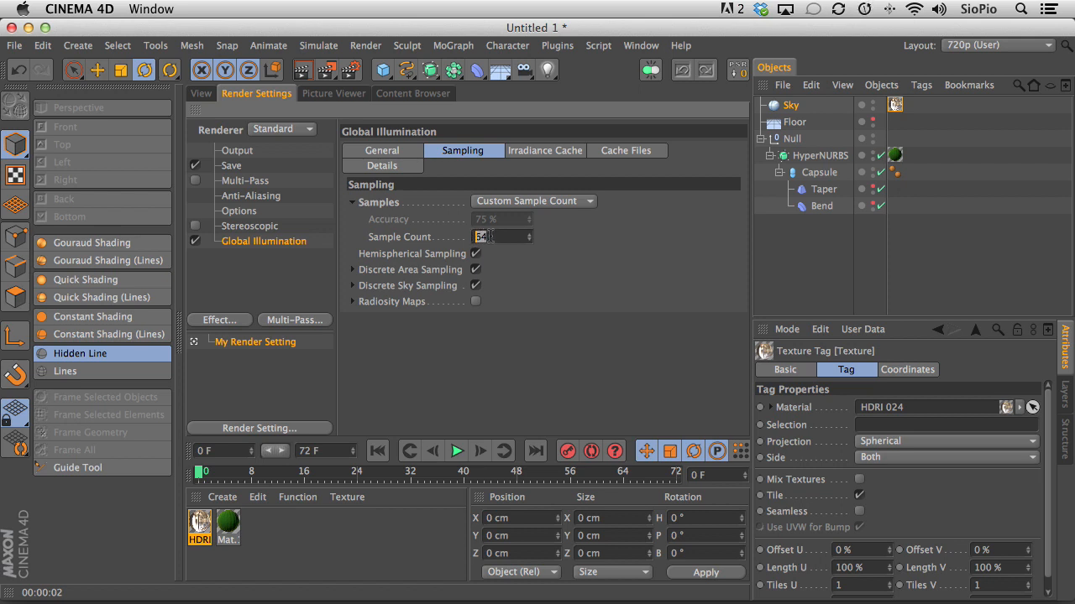
{"action": "double_click", "coordinate": [481, 237]}
{"action": "left_click", "coordinate": [279, 255]}
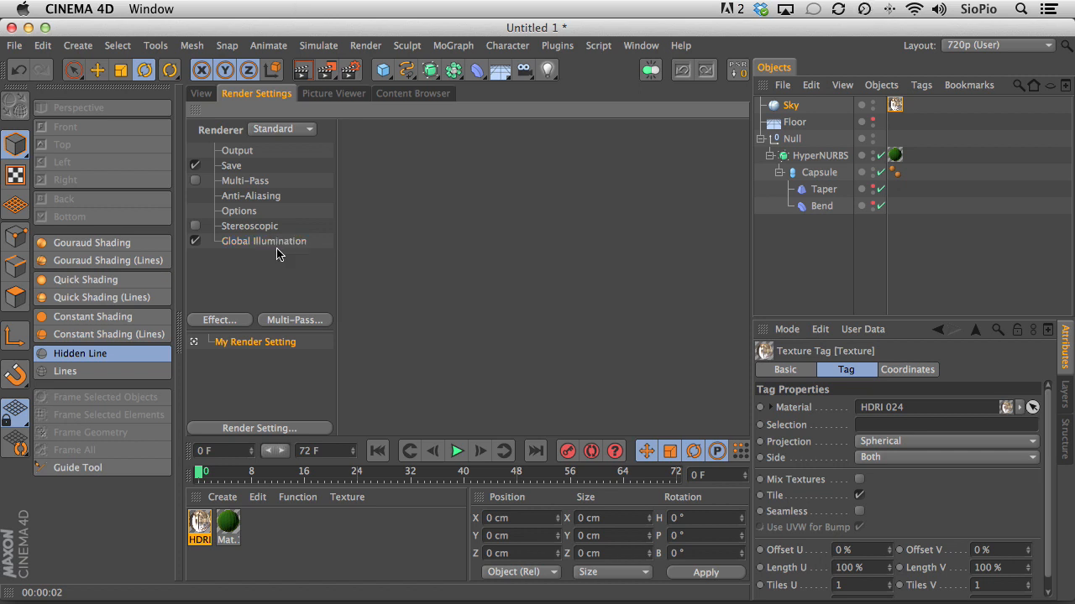
{"action": "left_click", "coordinate": [201, 93]}
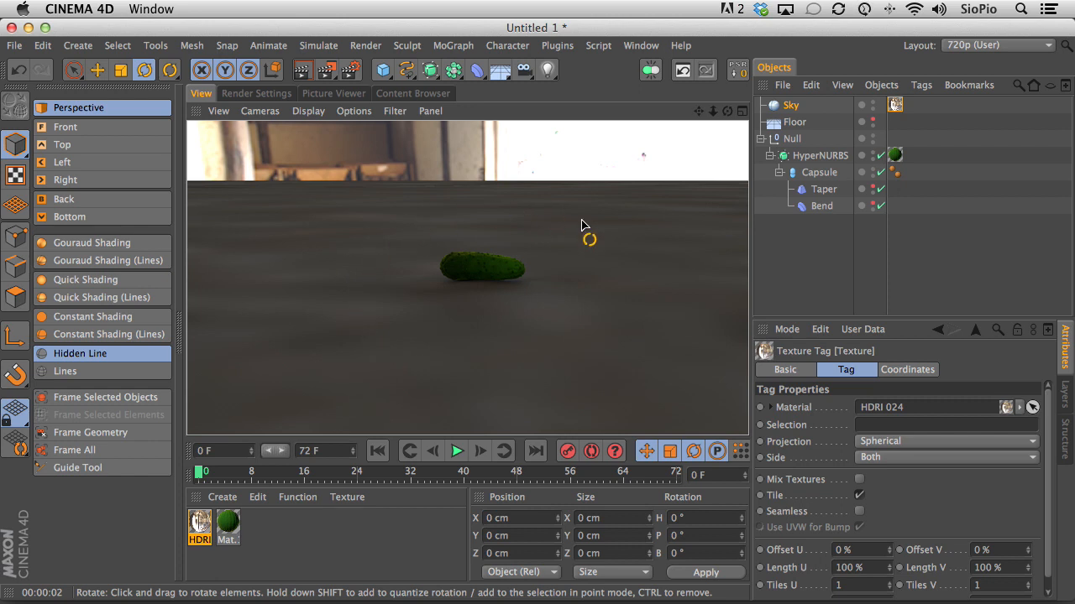
Step: Switch the renderer to Physical and remove the Global Illumination effect from the render settings
{"action": "left_click", "coordinate": [277, 95]}
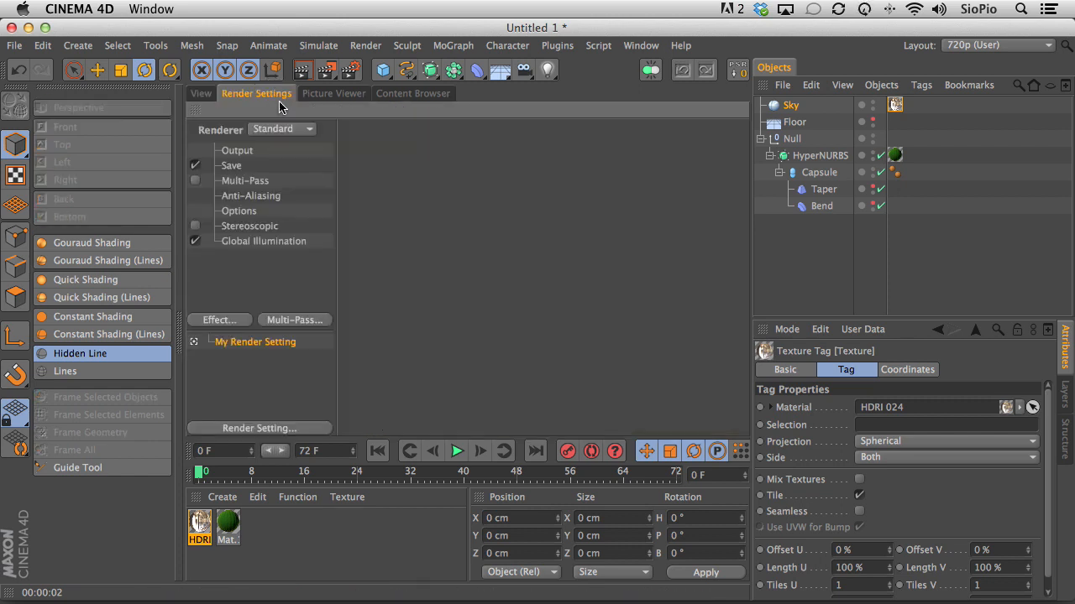
{"action": "left_click", "coordinate": [270, 128]}
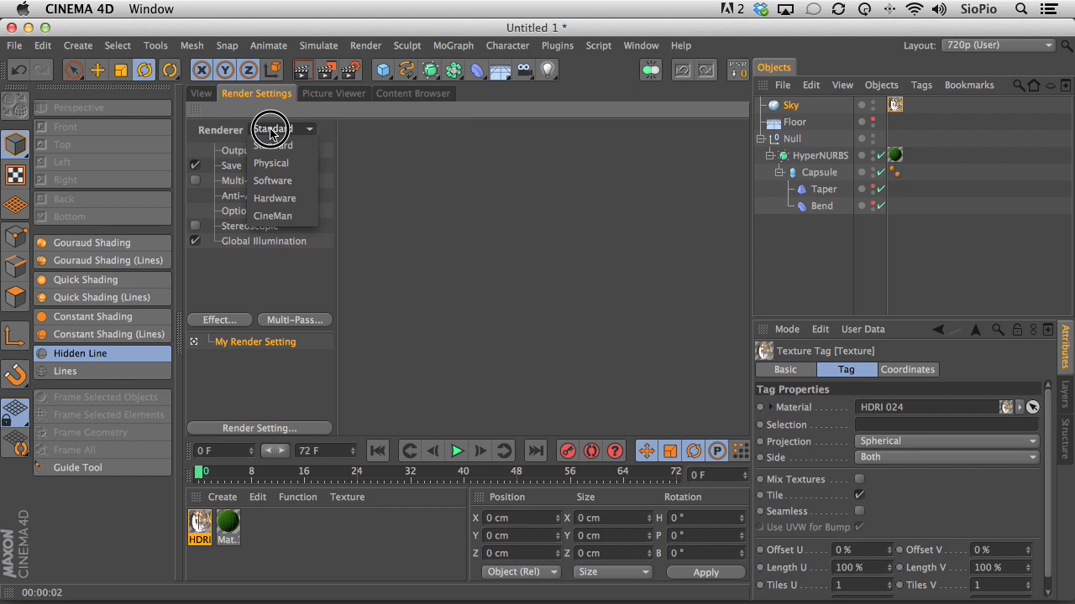
{"action": "left_click", "coordinate": [270, 163]}
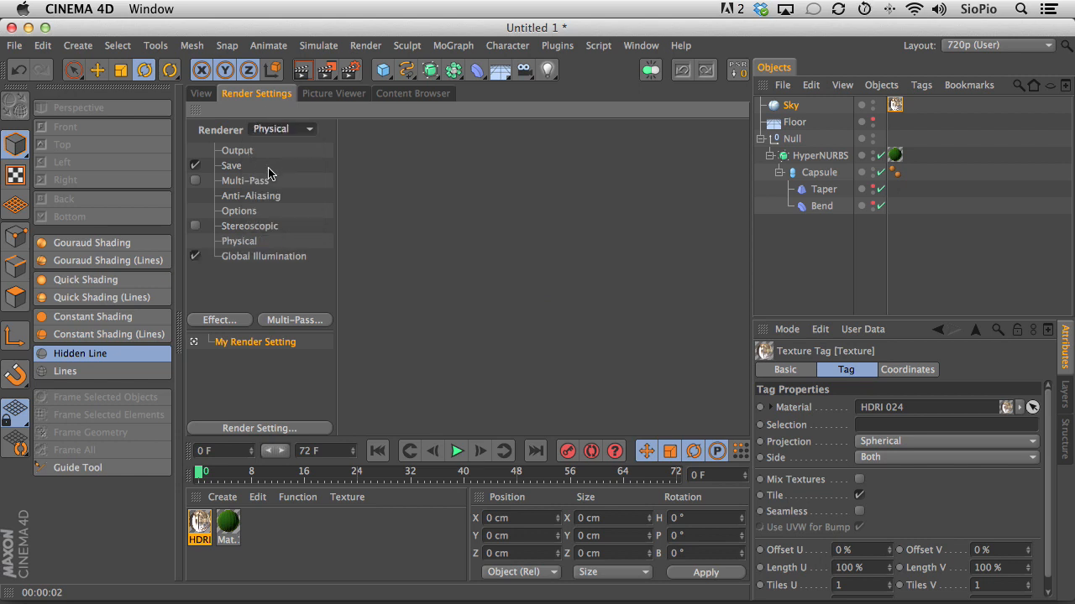
{"action": "left_click", "coordinate": [236, 258]}
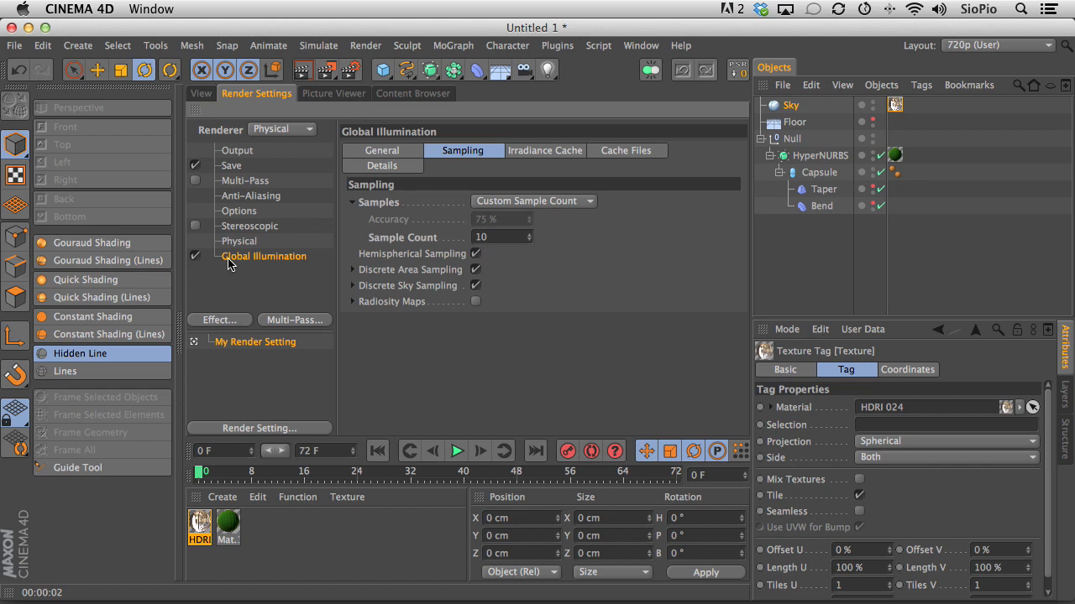
{"action": "key", "text": "Delete"}
Step: Set the Physical renderer's Sampler to Progressive with Indirect Illumination enabled, and render the 3D view
{"action": "left_click", "coordinate": [238, 243]}
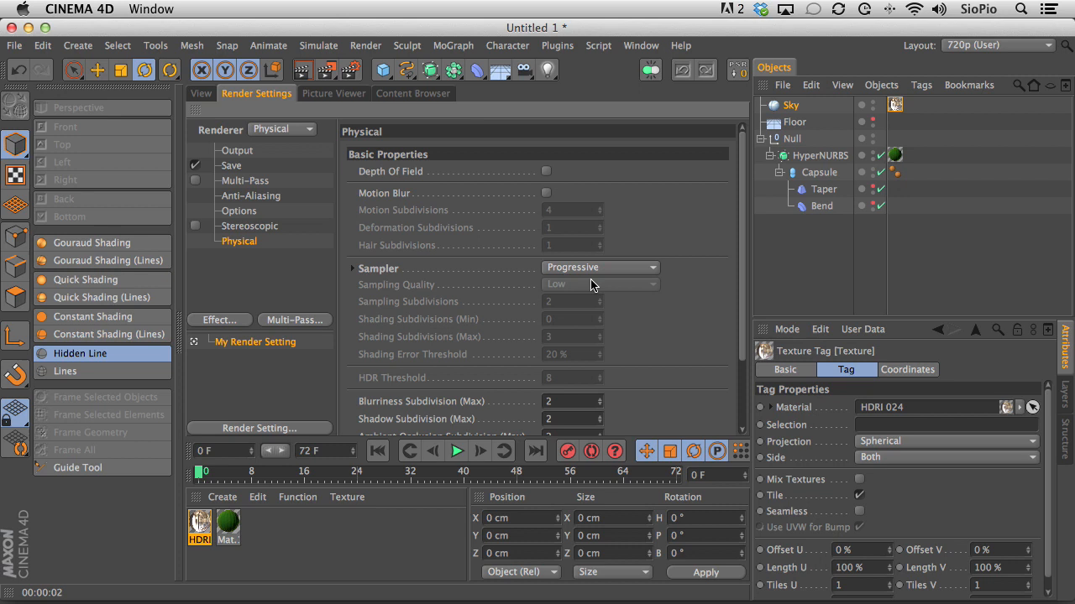
{"action": "left_click_drag", "start_coordinate": [744, 336], "coordinate": [761, 442]}
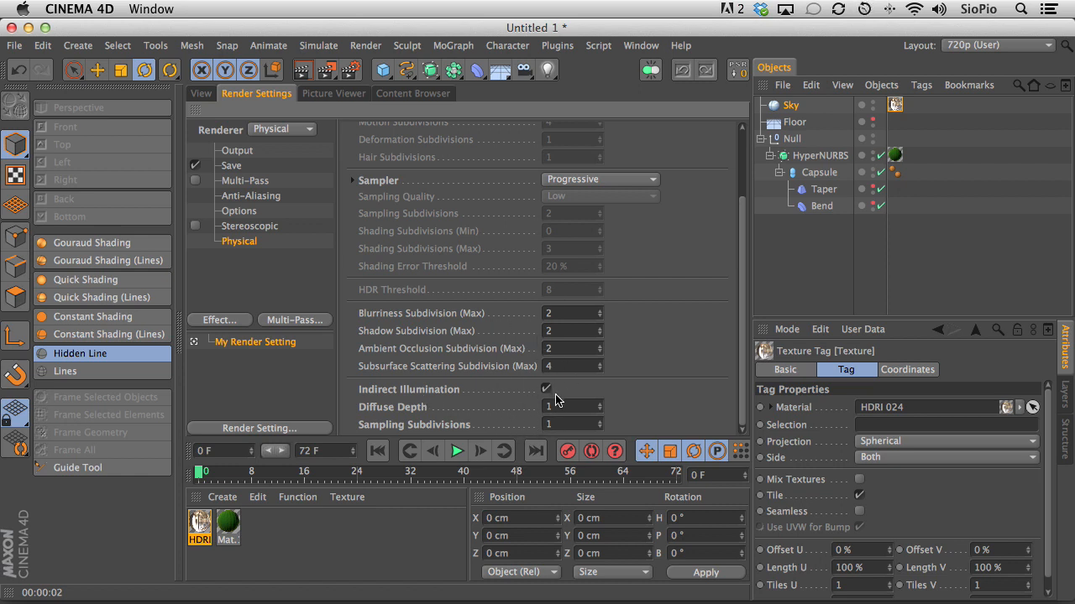
{"action": "left_click", "coordinate": [199, 93]}
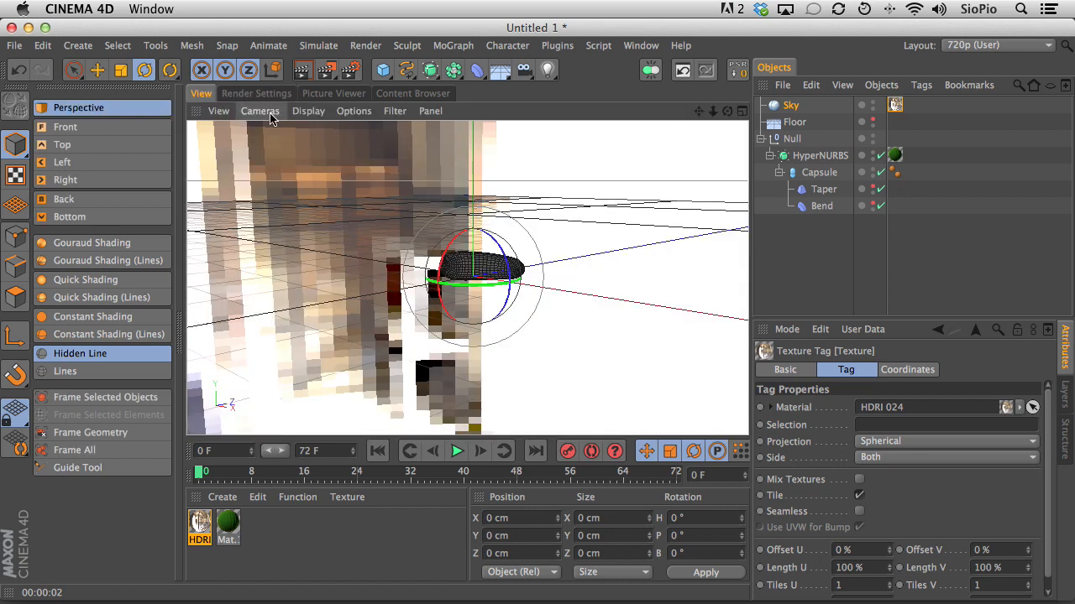
{"action": "left_click", "coordinate": [302, 70]}
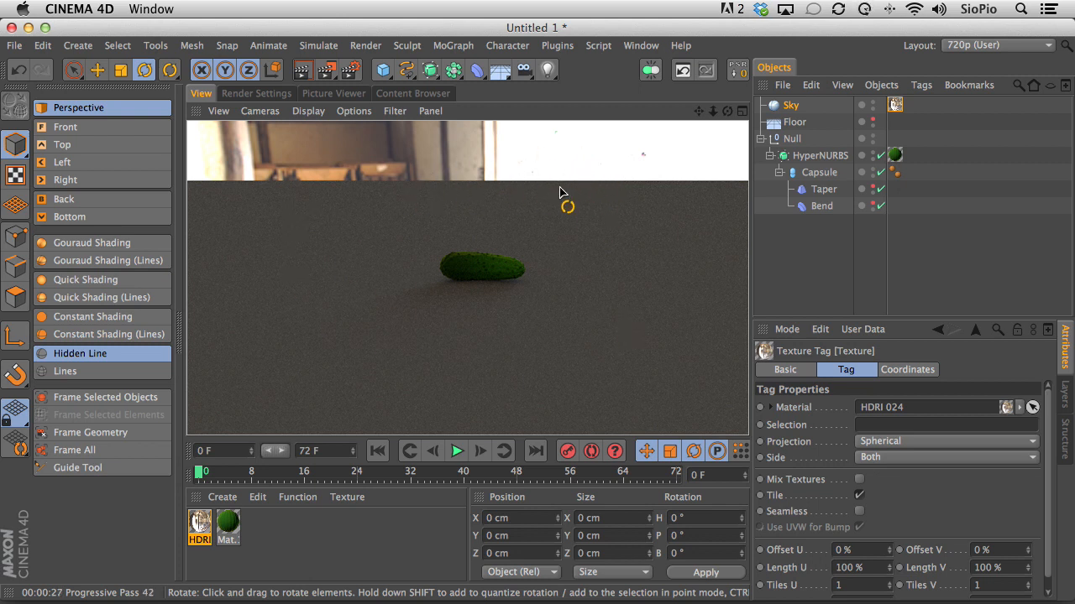
Step: Add a Compositing tag to the Sky object, disable Seen by Camera, and render the view without the visible sky
{"action": "left_click", "coordinate": [789, 105]}
{"action": "left_click", "coordinate": [921, 85]}
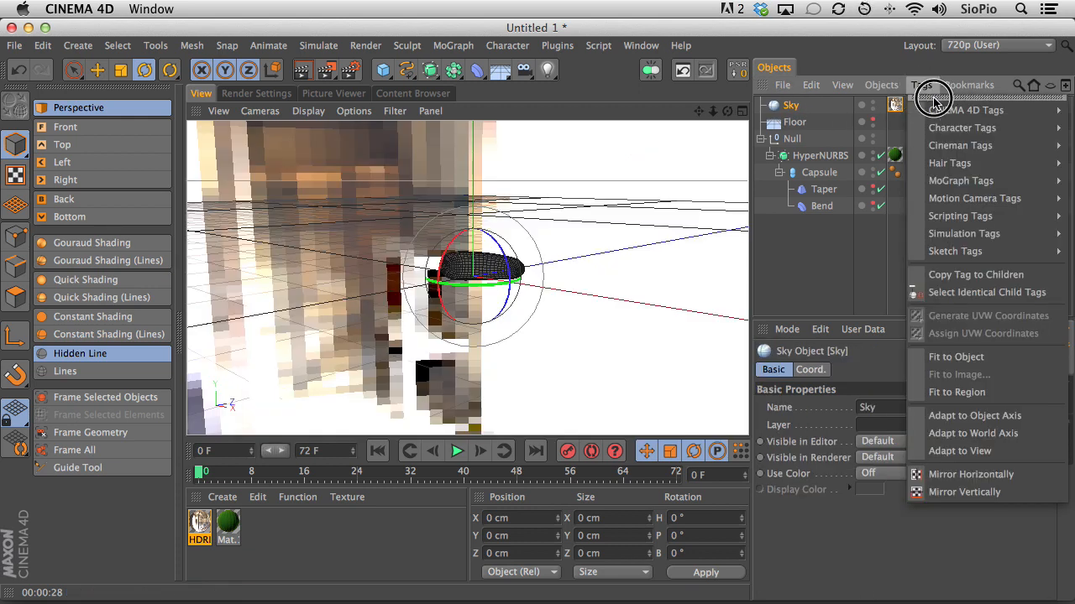
{"action": "mouse_move", "coordinate": [947, 114]}
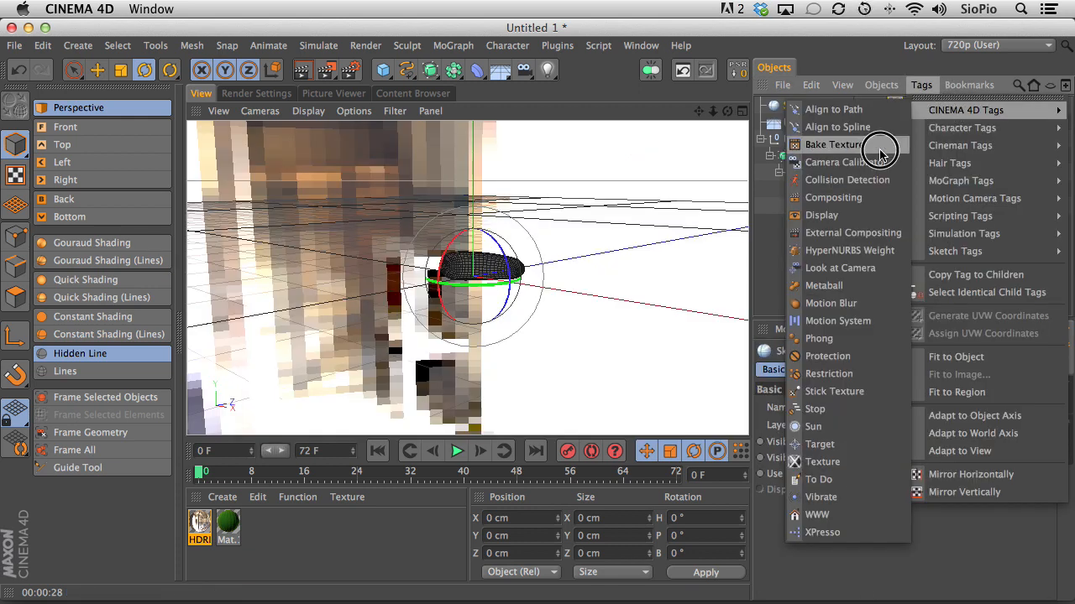
{"action": "left_click", "coordinate": [831, 197]}
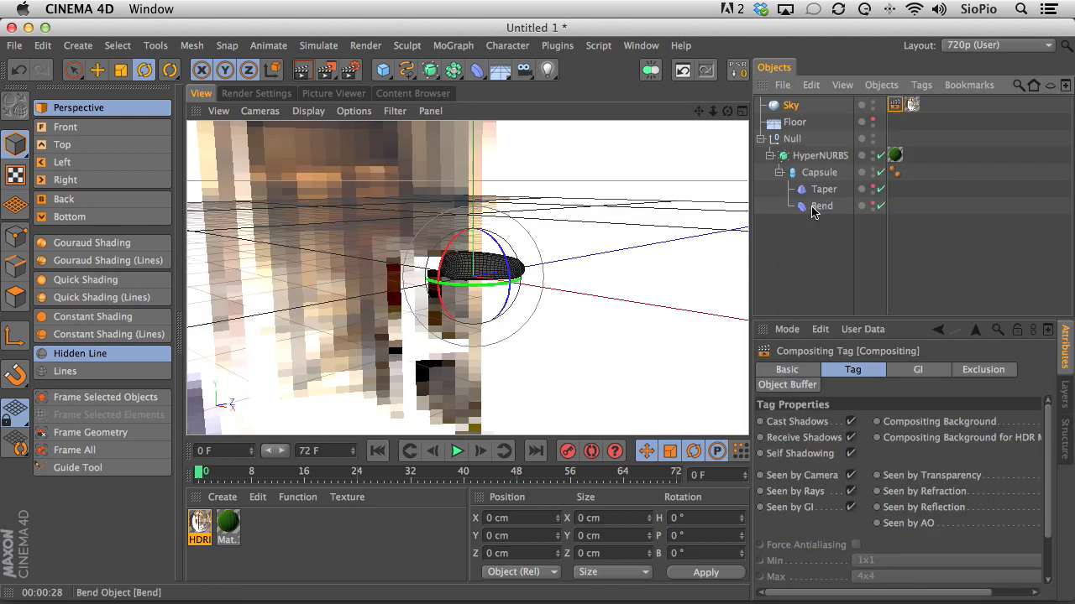
{"action": "left_click", "coordinate": [850, 476]}
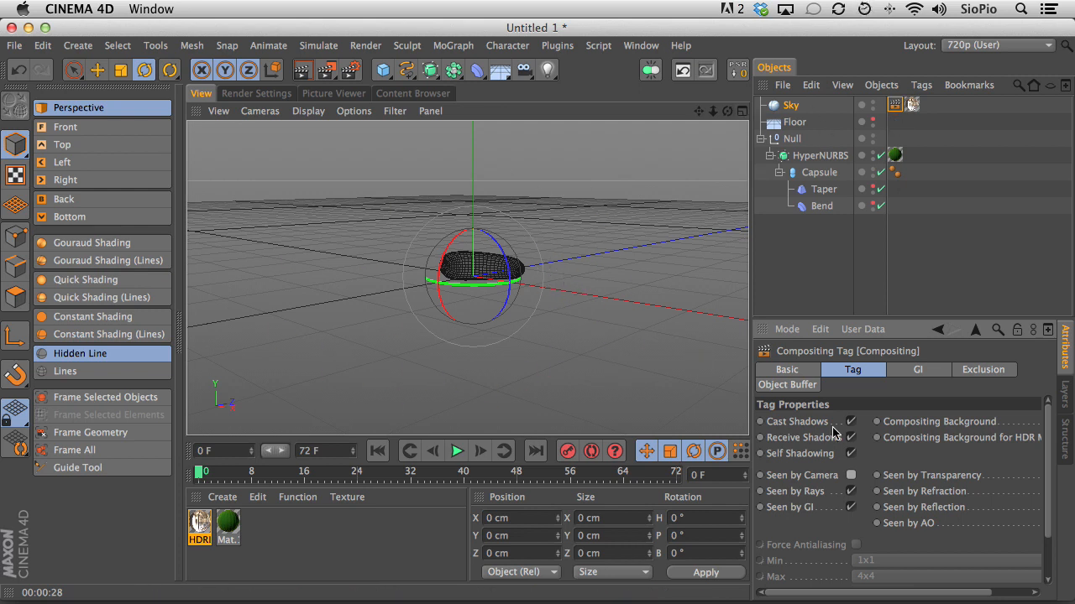
{"action": "left_click_drag", "start_coordinate": [750, 309], "coordinate": [704, 314]}
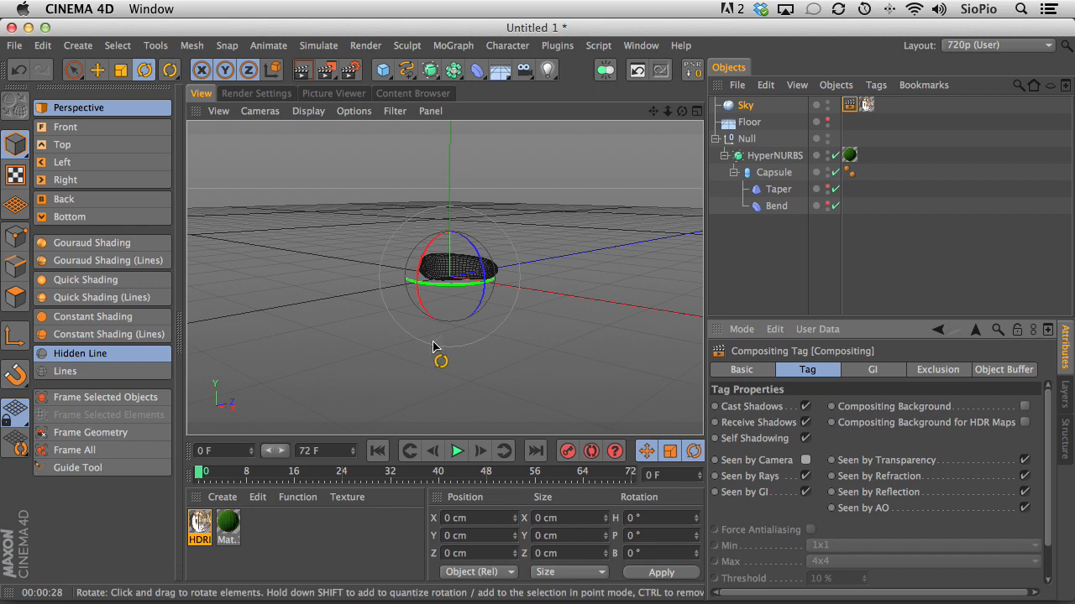
{"action": "left_click", "coordinate": [303, 69]}
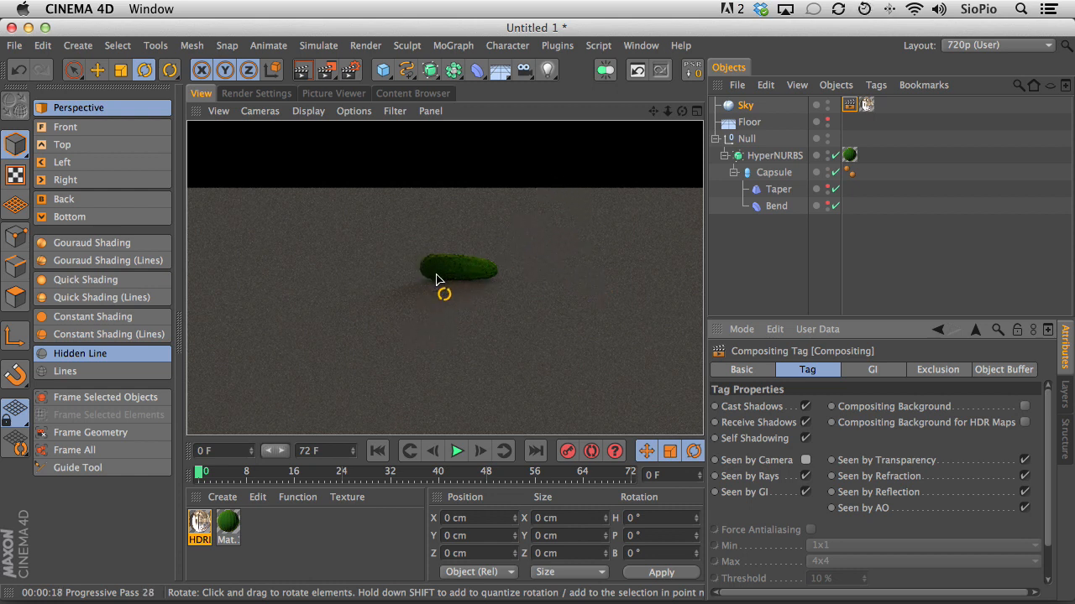
Step: Frame the cucumber closely from an angle and fit an interactive render region around it
{"action": "left_click_drag", "start_coordinate": [440, 284], "coordinate": [392, 325]}
{"action": "left_click_drag", "start_coordinate": [485, 253], "coordinate": [509, 257], "text": "alt"}
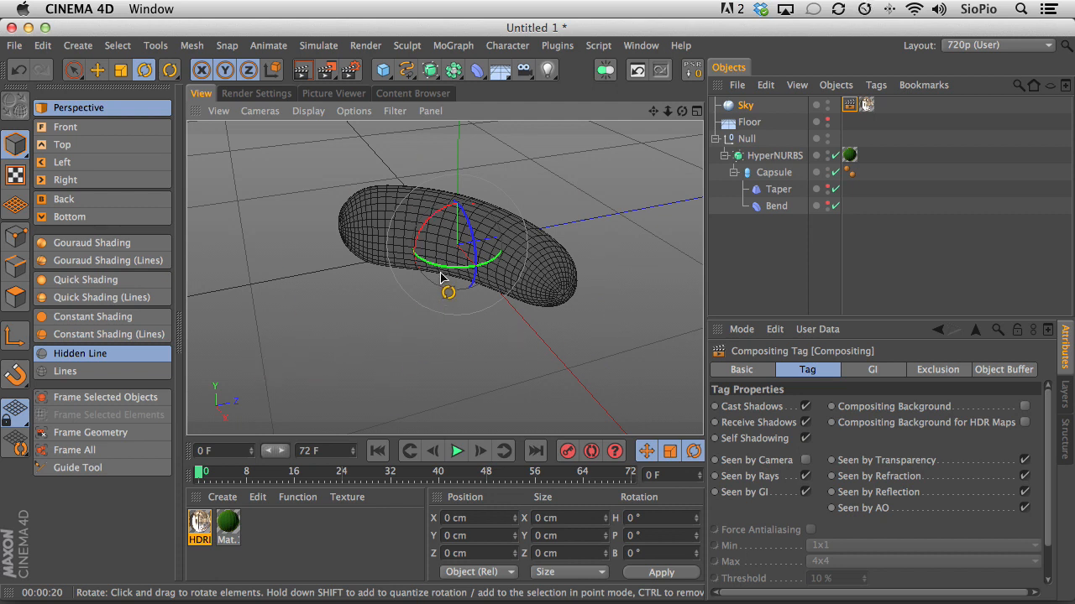
{"action": "left_click_drag", "start_coordinate": [504, 267], "coordinate": [394, 210], "text": "alt"}
{"action": "left_click_drag", "start_coordinate": [326, 74], "coordinate": [396, 355]}
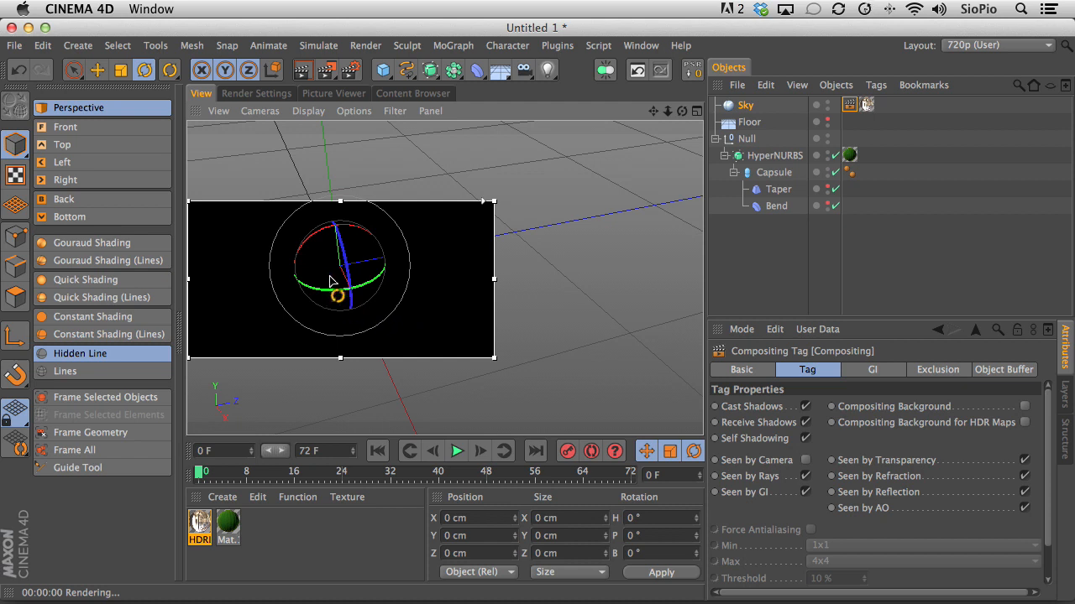
Step: Switch the renderer to Standard, return to the 3D view, and deselect all objects
{"action": "left_click", "coordinate": [256, 94]}
{"action": "left_click", "coordinate": [259, 130]}
{"action": "left_click", "coordinate": [267, 133]}
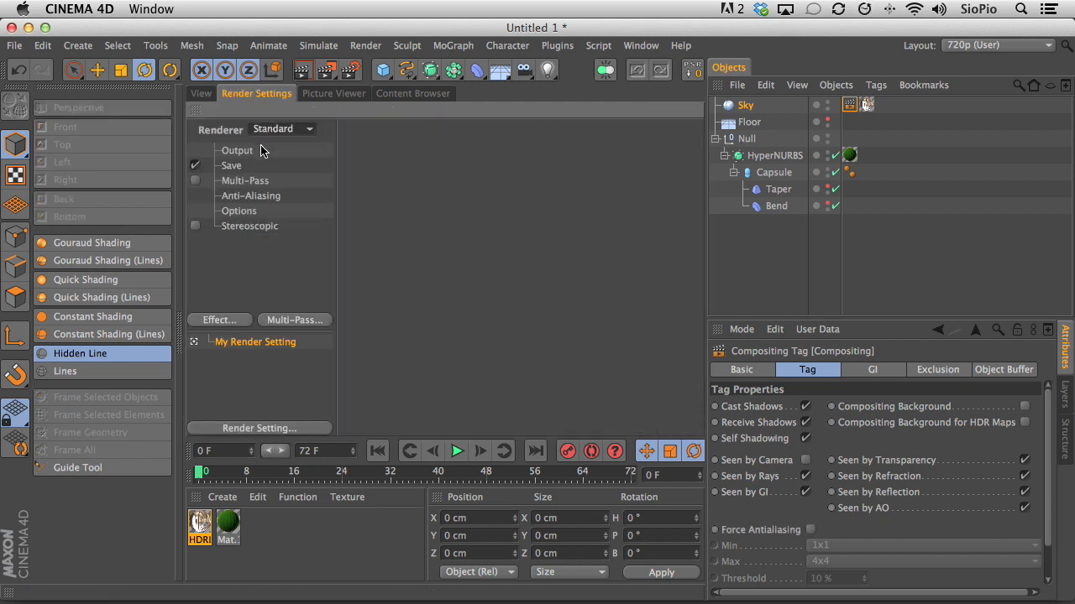
{"action": "left_click", "coordinate": [202, 94]}
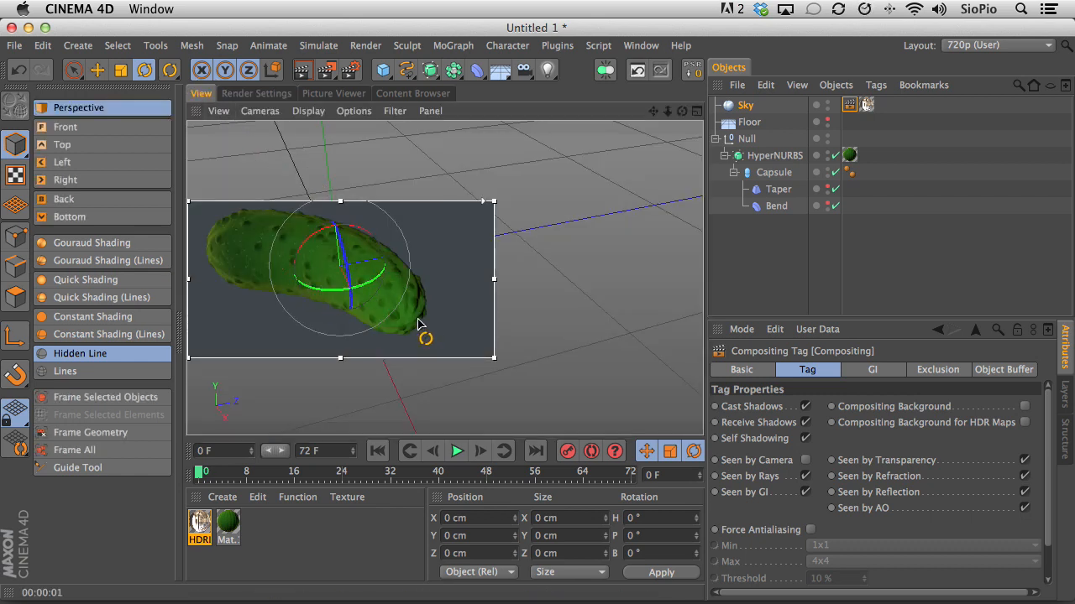
{"action": "left_click", "coordinate": [722, 257]}
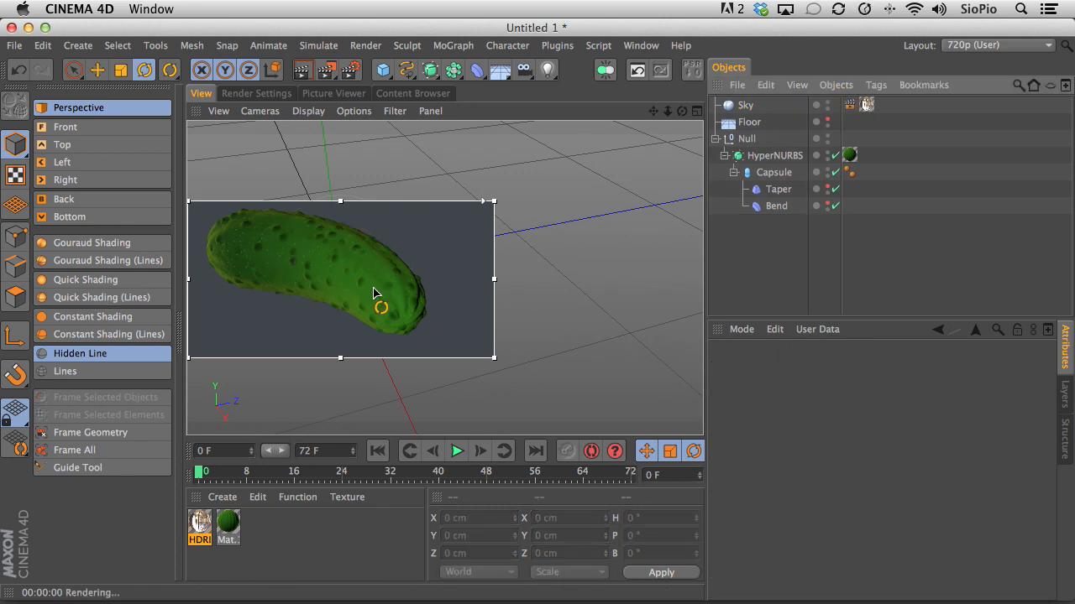
Step: Enable the Reflection channel of the cucumber material Mat.1 and set its Brightness to 16 %
{"action": "double_click", "coordinate": [229, 525]}
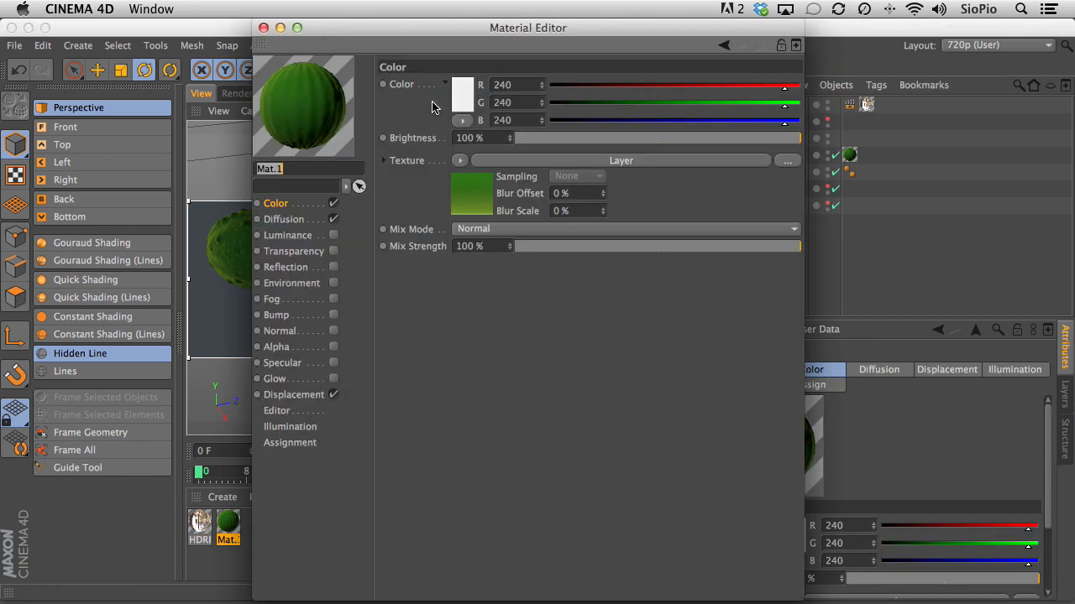
{"action": "left_click_drag", "start_coordinate": [389, 28], "coordinate": [636, 12]}
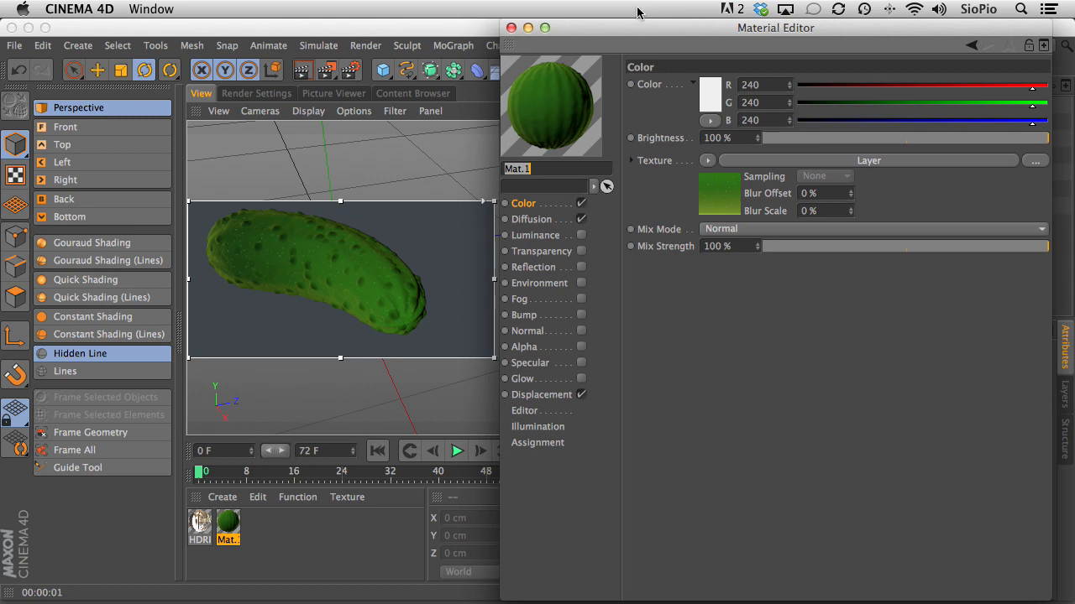
{"action": "left_click", "coordinate": [581, 267]}
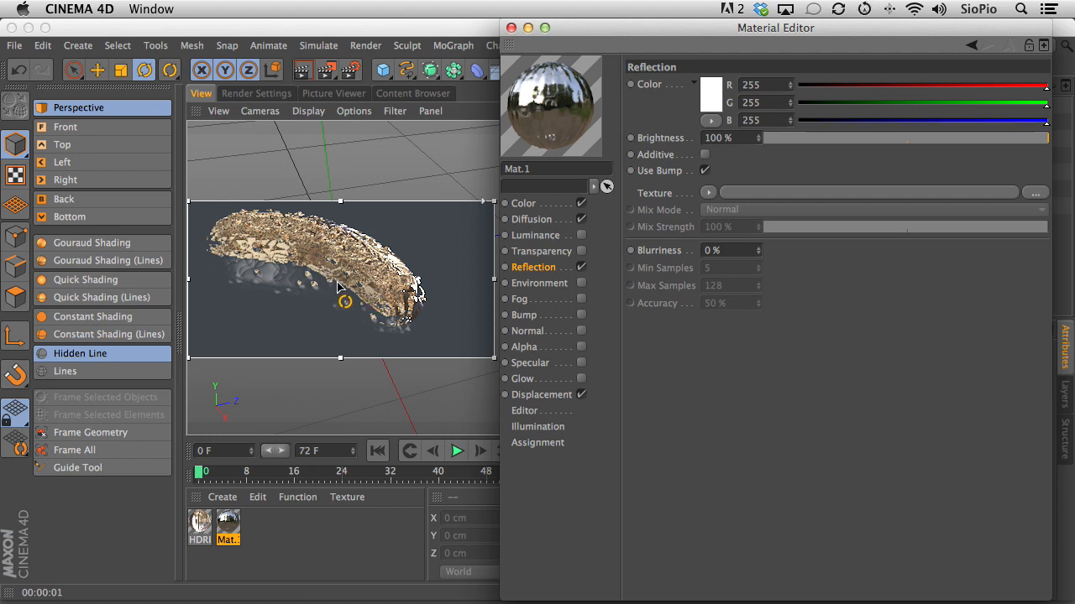
{"action": "left_click_drag", "start_coordinate": [797, 143], "coordinate": [791, 137]}
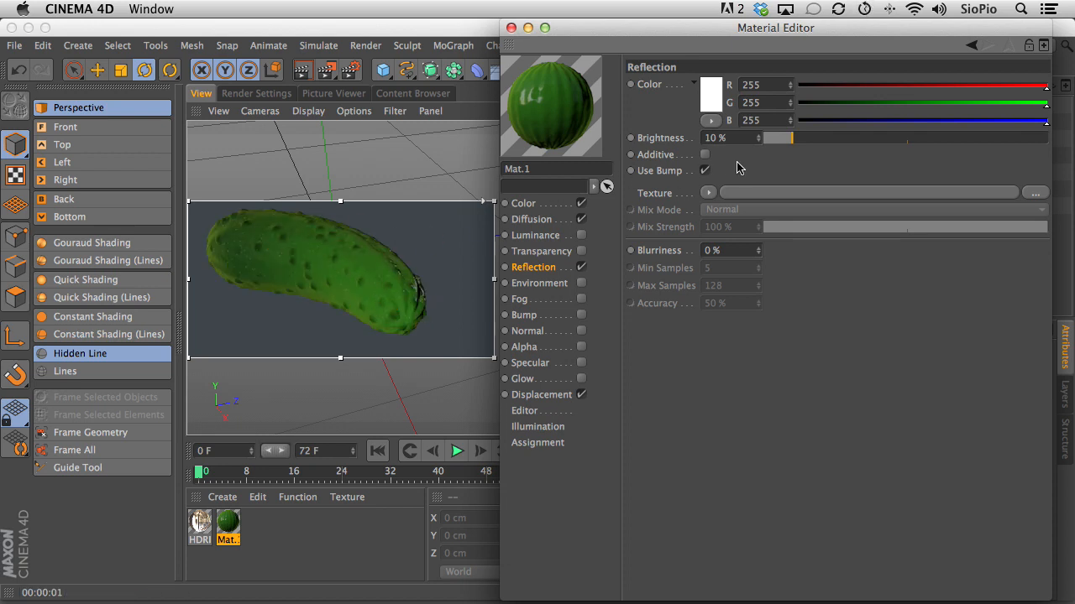
{"action": "left_click_drag", "start_coordinate": [802, 140], "coordinate": [809, 138]}
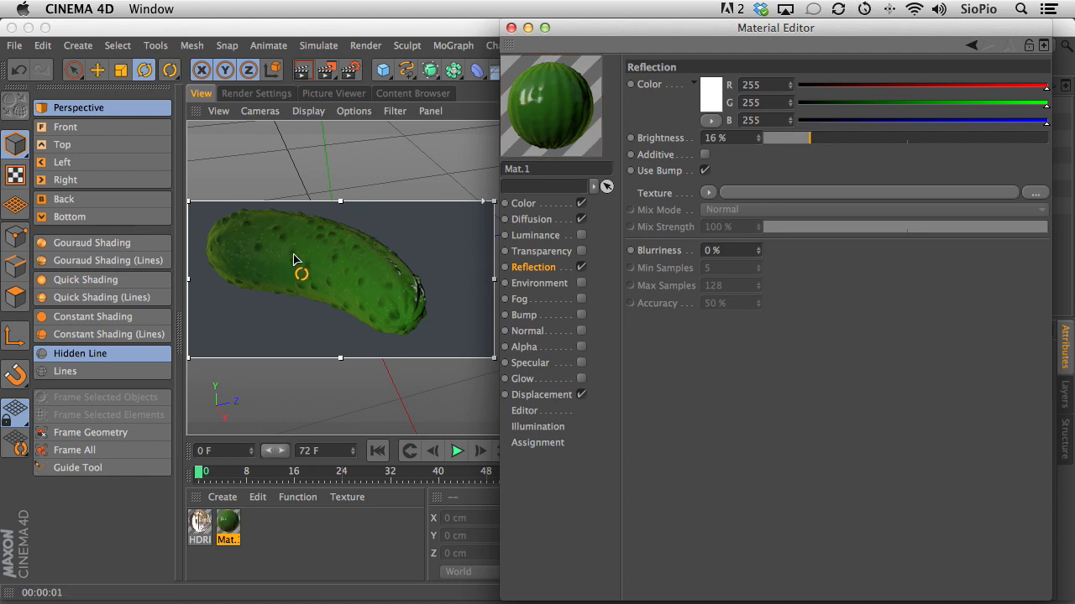
Step: Add a Fresnel texture to the reflection, with Mix Strength at 20 % and reflection Brightness at 11 %
{"action": "left_click", "coordinate": [708, 193]}
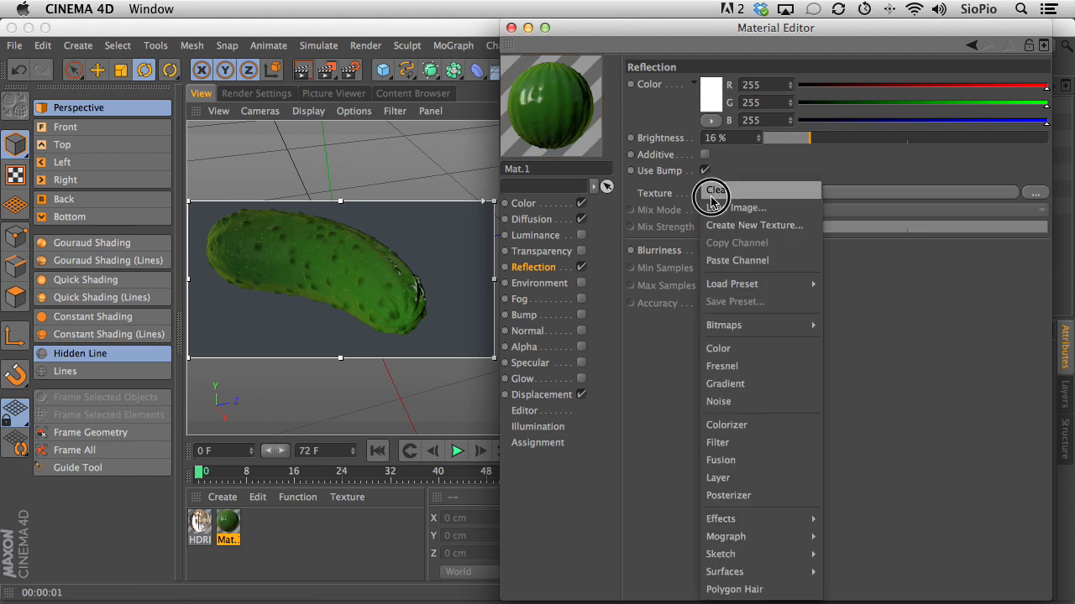
{"action": "left_click", "coordinate": [740, 364]}
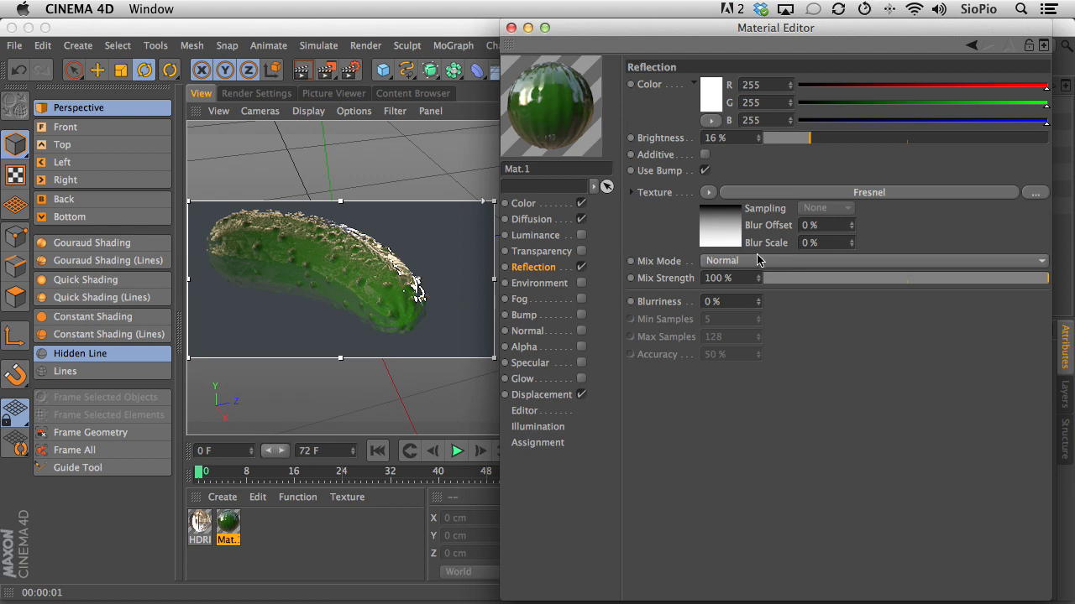
{"action": "left_click_drag", "start_coordinate": [861, 286], "coordinate": [820, 282]}
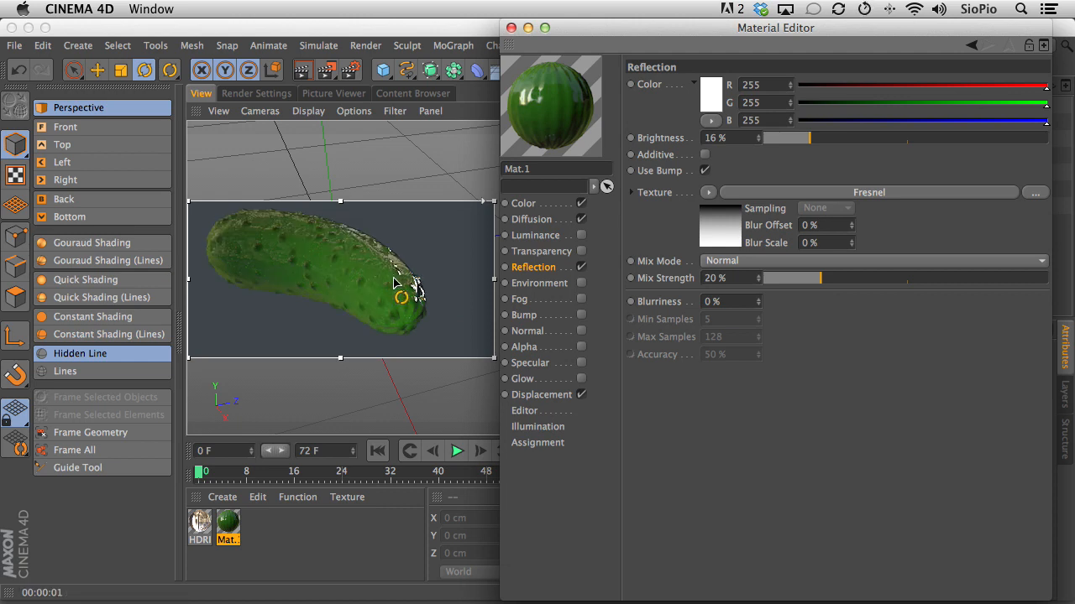
{"action": "left_click_drag", "start_coordinate": [804, 144], "coordinate": [794, 138]}
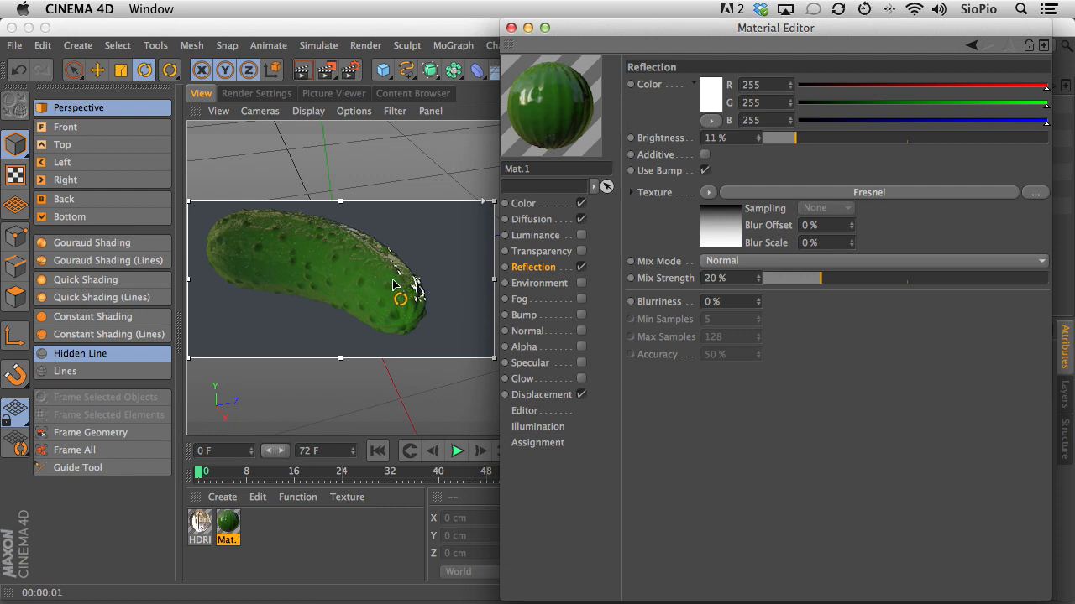
Step: Set the reflection's Blurriness to 20 % and enable the Specular channel of the cucumber material
{"action": "left_click", "coordinate": [712, 301]}
{"action": "type", "text": "20"}
{"action": "key", "text": "Return"}
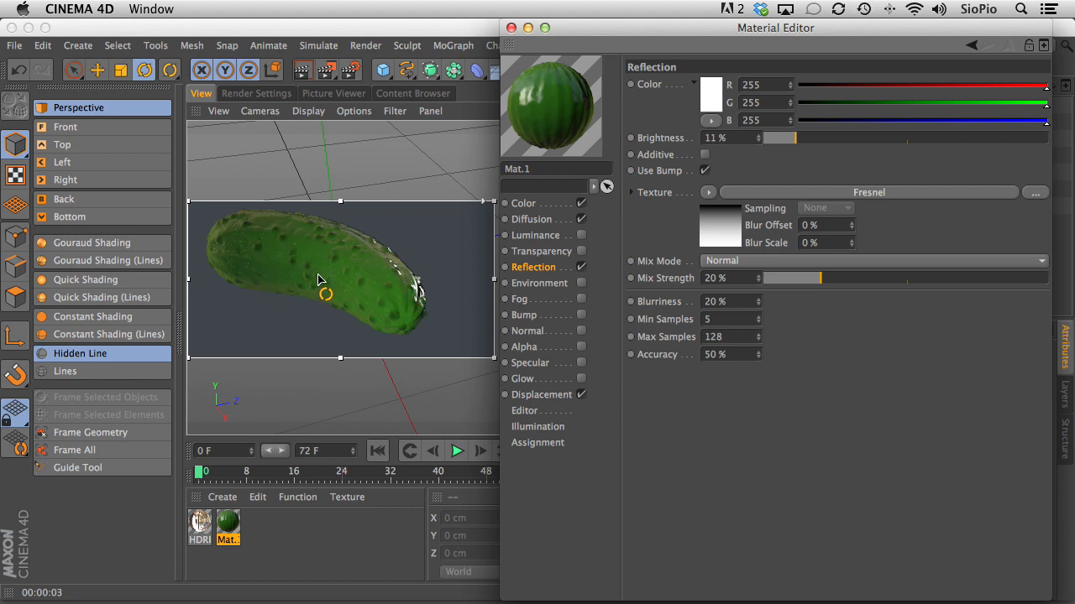
{"action": "left_click", "coordinate": [580, 363]}
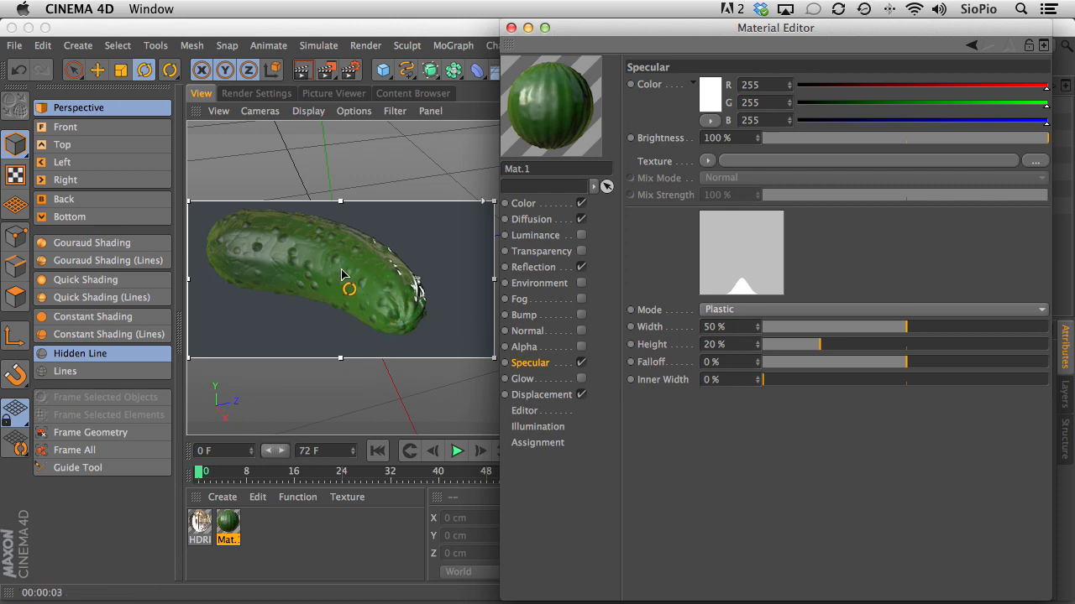
Step: Tune the cucumber material's specular highlight to Brightness 36 %, Width 31 % and Height 43 %
{"action": "left_click_drag", "start_coordinate": [914, 138], "coordinate": [906, 139]}
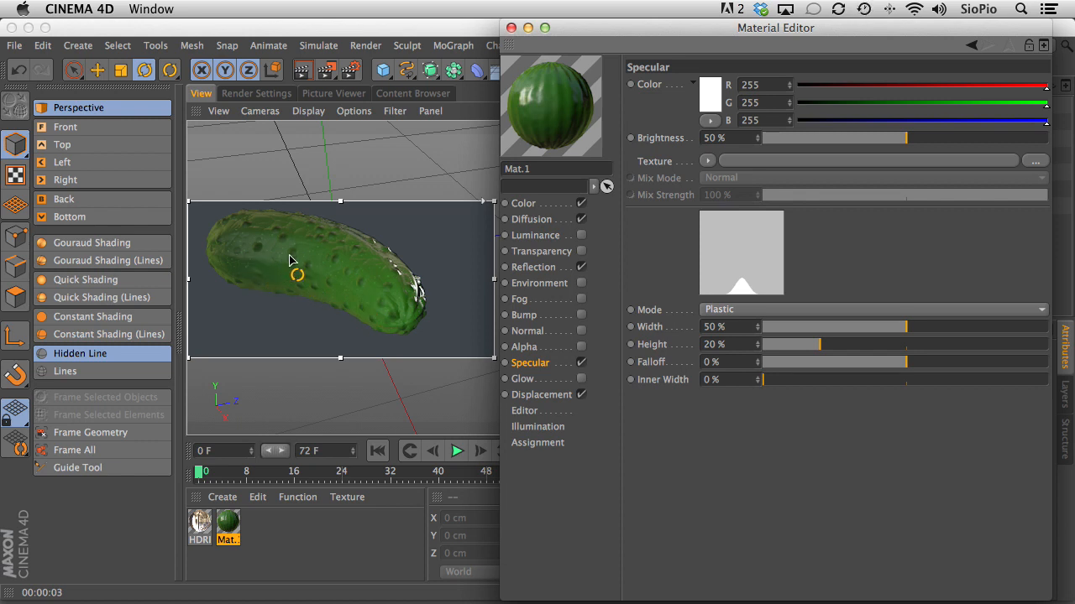
{"action": "left_click_drag", "start_coordinate": [840, 345], "coordinate": [906, 355]}
{"action": "mouse_move", "coordinate": [863, 328]}
{"action": "left_mouse_down"}
{"action": "mouse_move", "coordinate": [854, 326]}
{"action": "mouse_move", "coordinate": [868, 327]}
{"action": "left_mouse_up"}
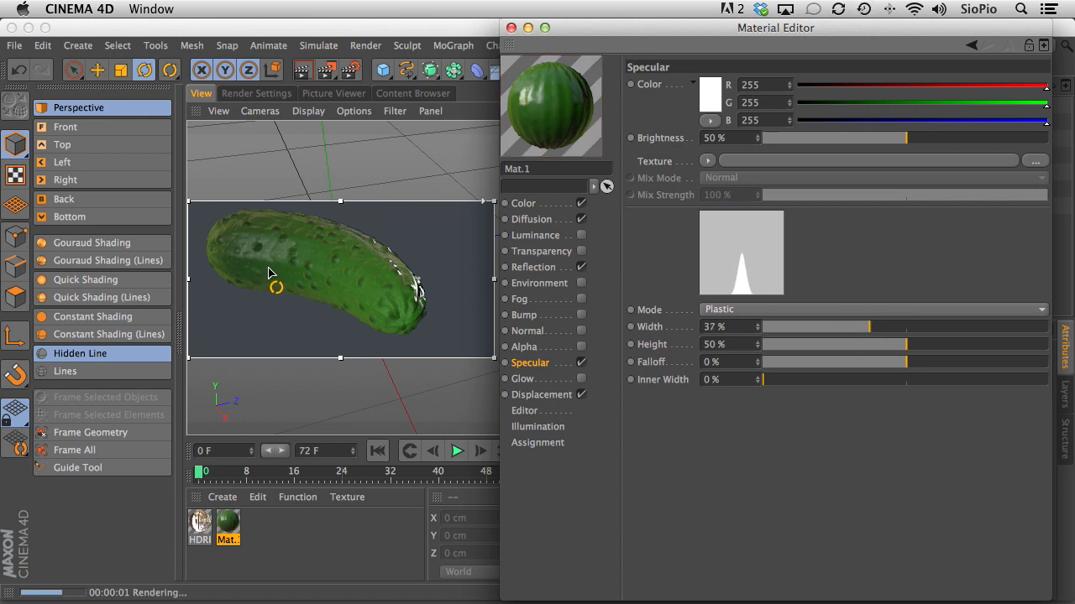
{"action": "left_click_drag", "start_coordinate": [839, 327], "coordinate": [839, 326]}
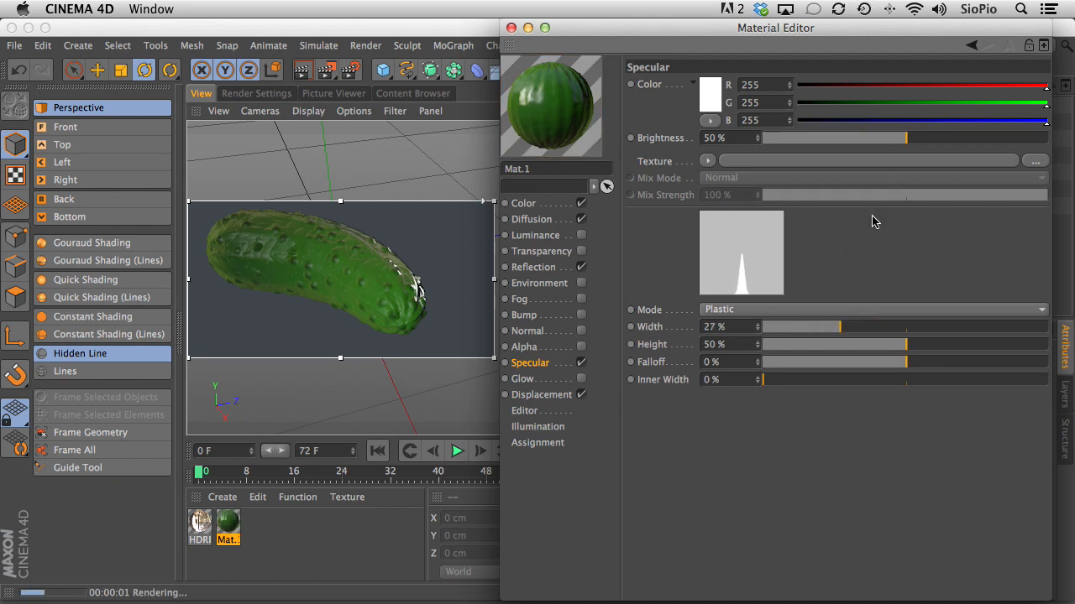
{"action": "left_click", "coordinate": [850, 328]}
{"action": "left_click_drag", "start_coordinate": [892, 345], "coordinate": [885, 344]}
{"action": "left_click_drag", "start_coordinate": [882, 140], "coordinate": [866, 137]}
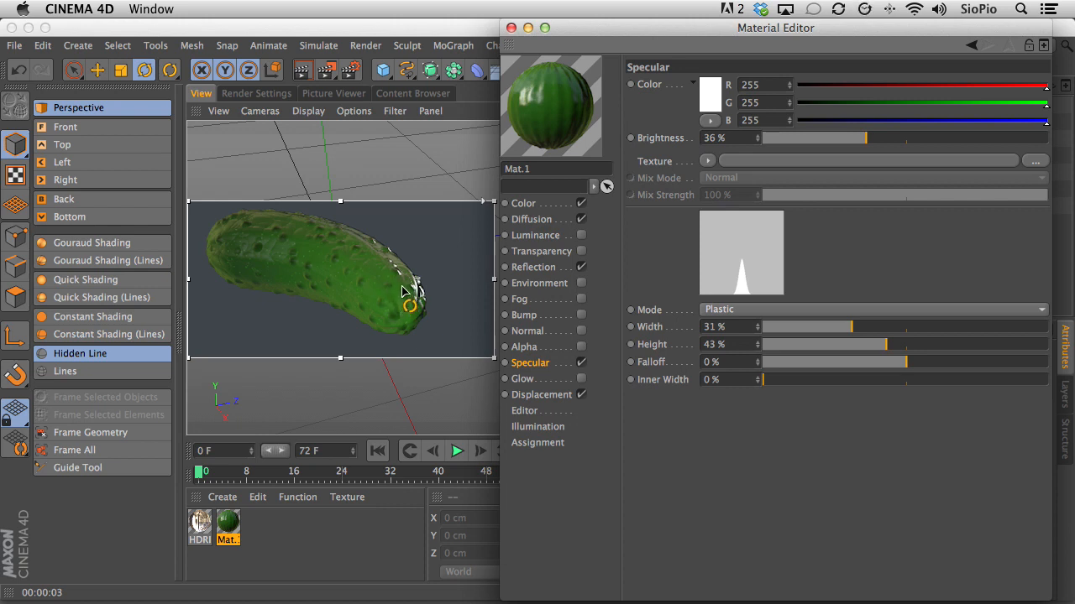
Step: Enable the Luminance channel of Mat.1 with Brightness 0 % and load a Subsurface Scattering texture into it
{"action": "left_click", "coordinate": [581, 236]}
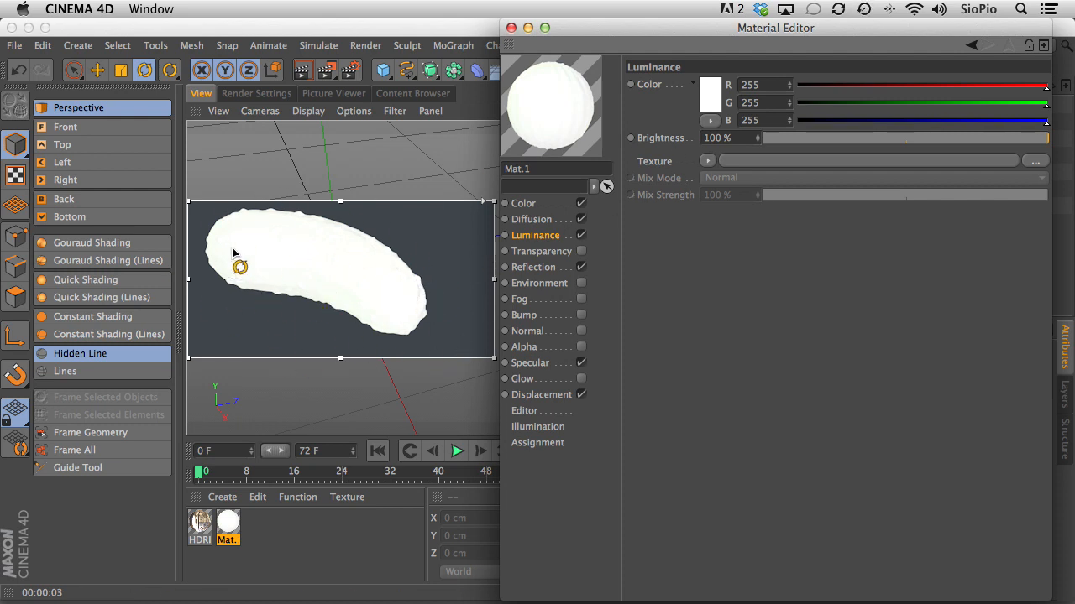
{"action": "left_click_drag", "start_coordinate": [772, 139], "coordinate": [725, 122]}
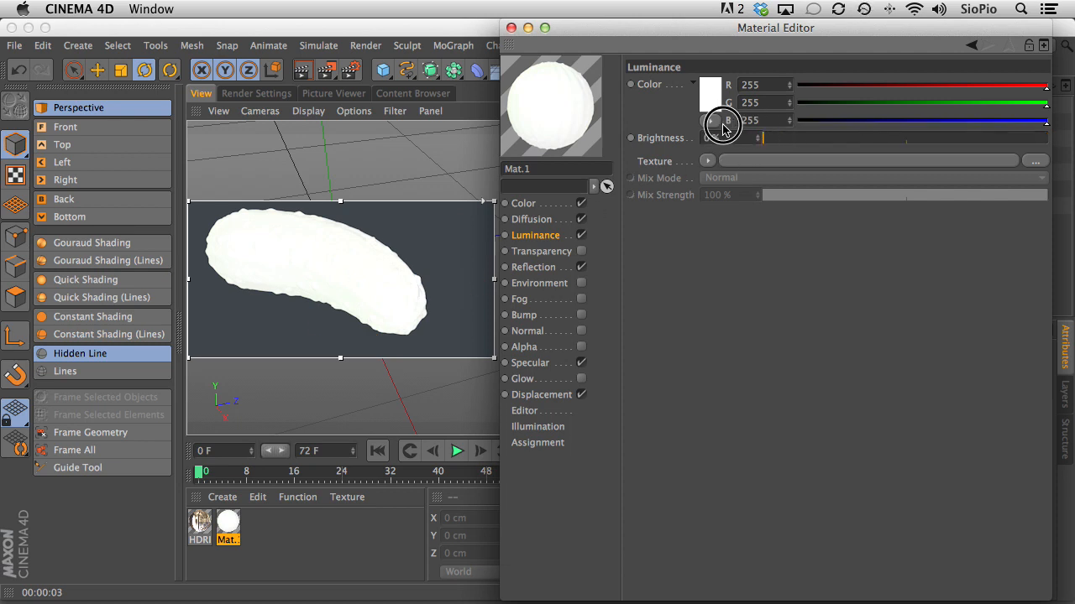
{"action": "key", "text": "ctrl+r"}
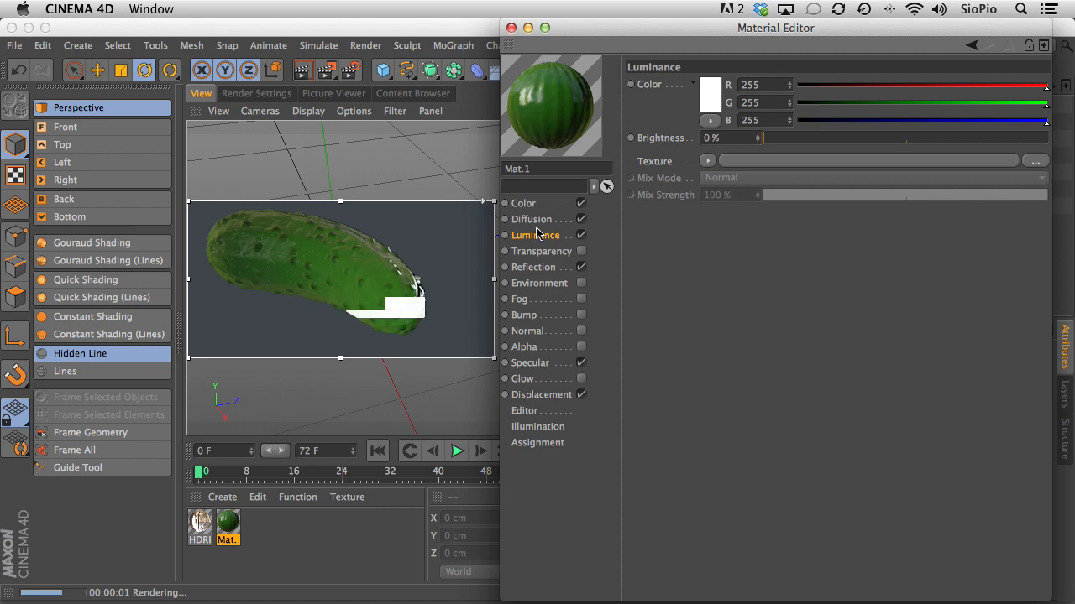
{"action": "left_click_drag", "start_coordinate": [641, 30], "coordinate": [603, 22]}
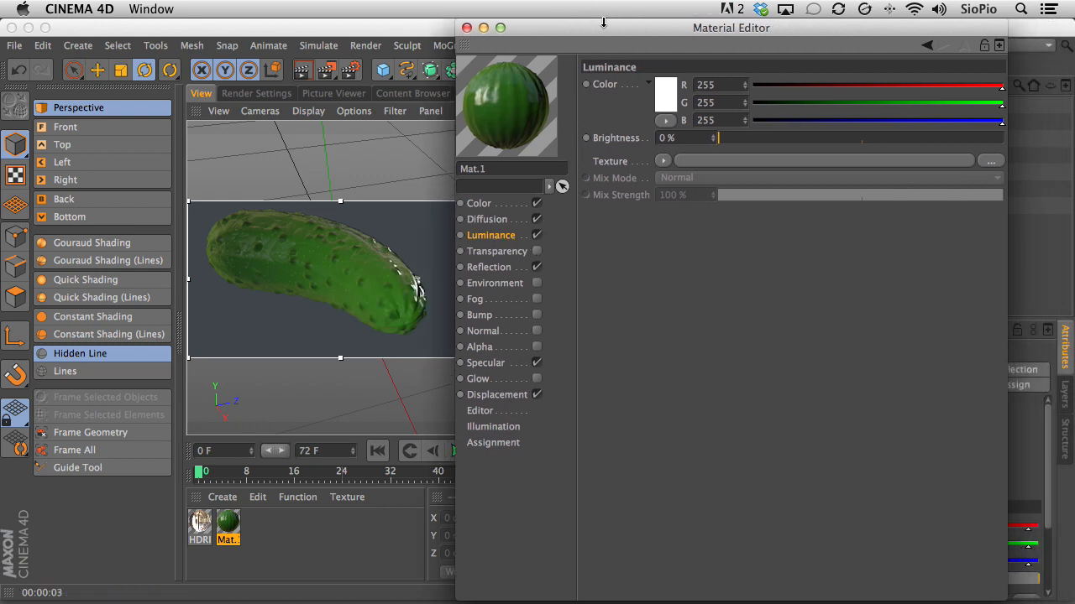
{"action": "left_click", "coordinate": [665, 161]}
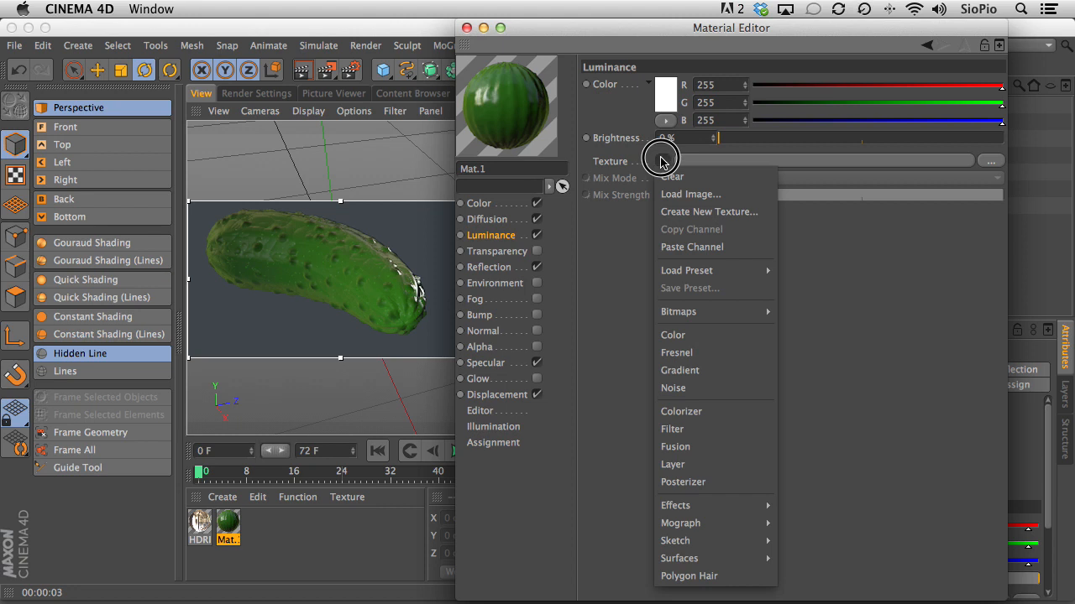
{"action": "mouse_move", "coordinate": [695, 511]}
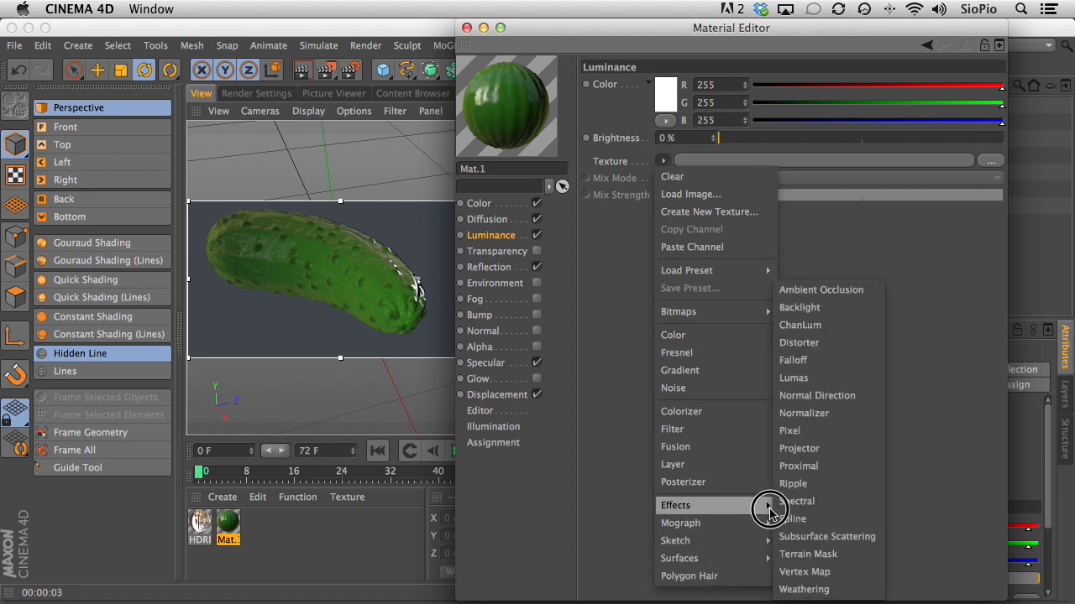
{"action": "left_click", "coordinate": [819, 537]}
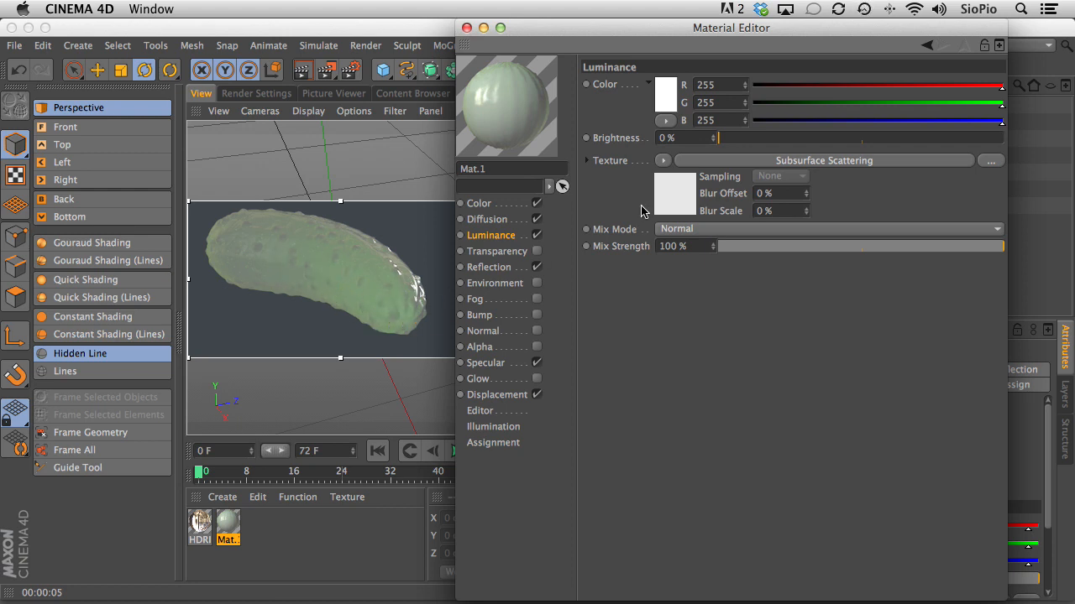
Step: Set the Subsurface Scattering shader's color to R 190, G 200, B 100 and refresh the render preview
{"action": "left_click", "coordinate": [669, 198]}
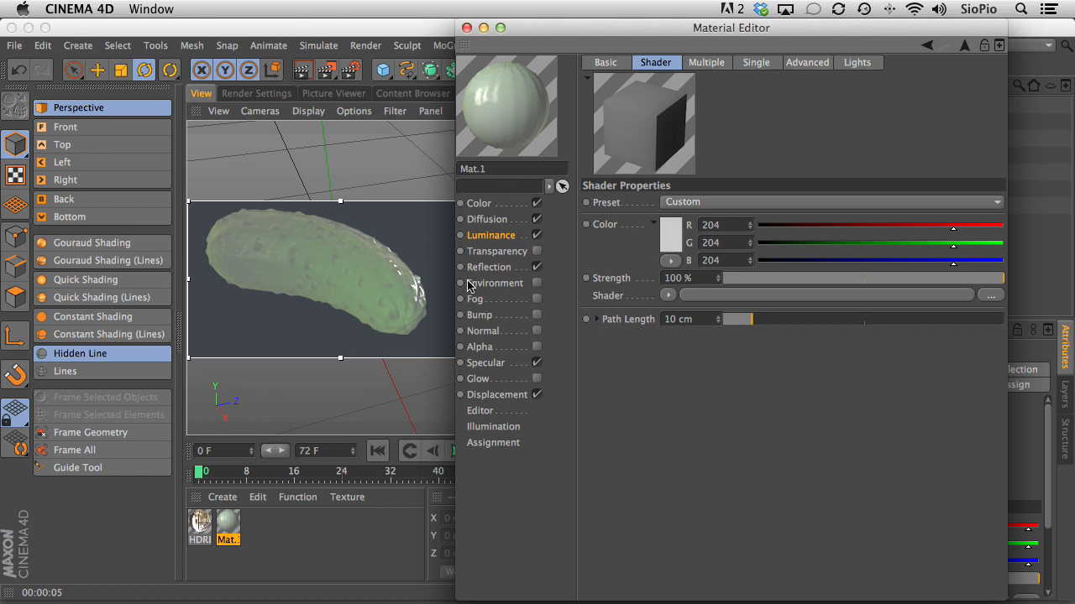
{"action": "double_click", "coordinate": [727, 225]}
{"action": "type", "text": "1"}
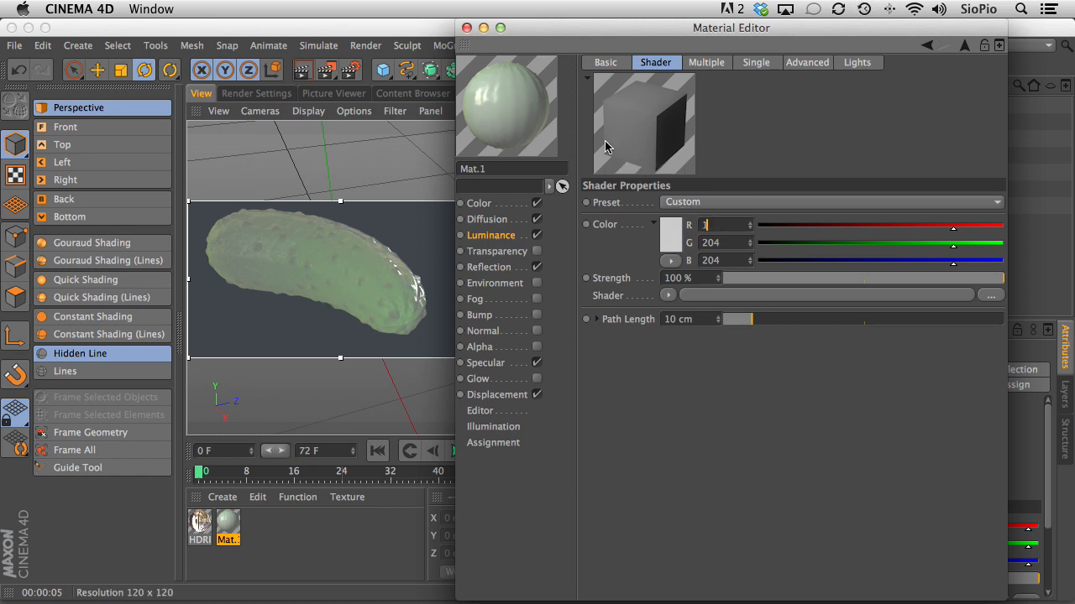
{"action": "type", "text": "90"}
{"action": "key", "text": "Return"}
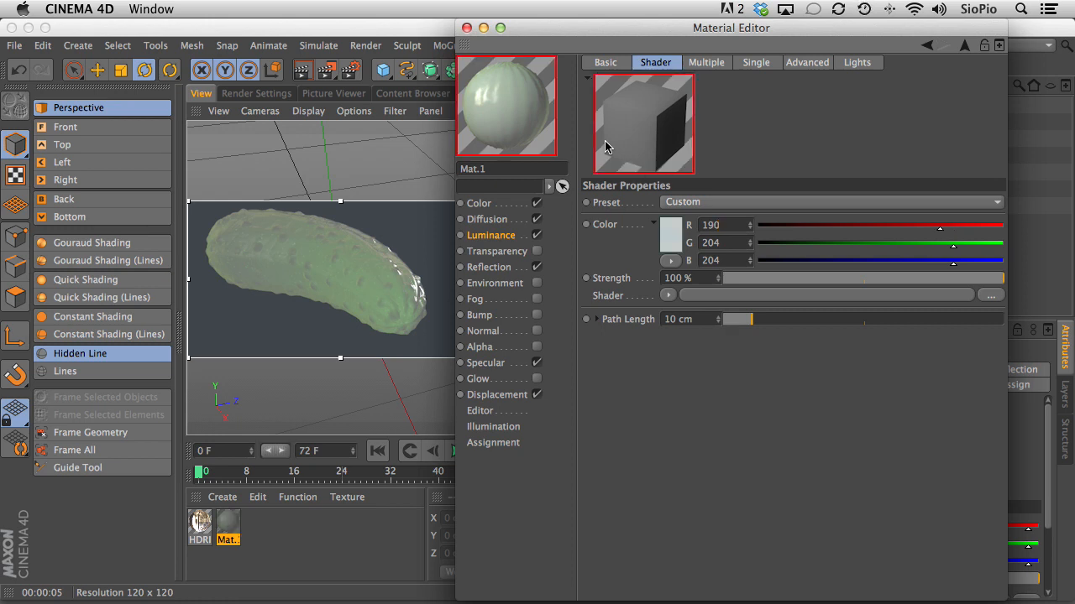
{"action": "double_click", "coordinate": [722, 242]}
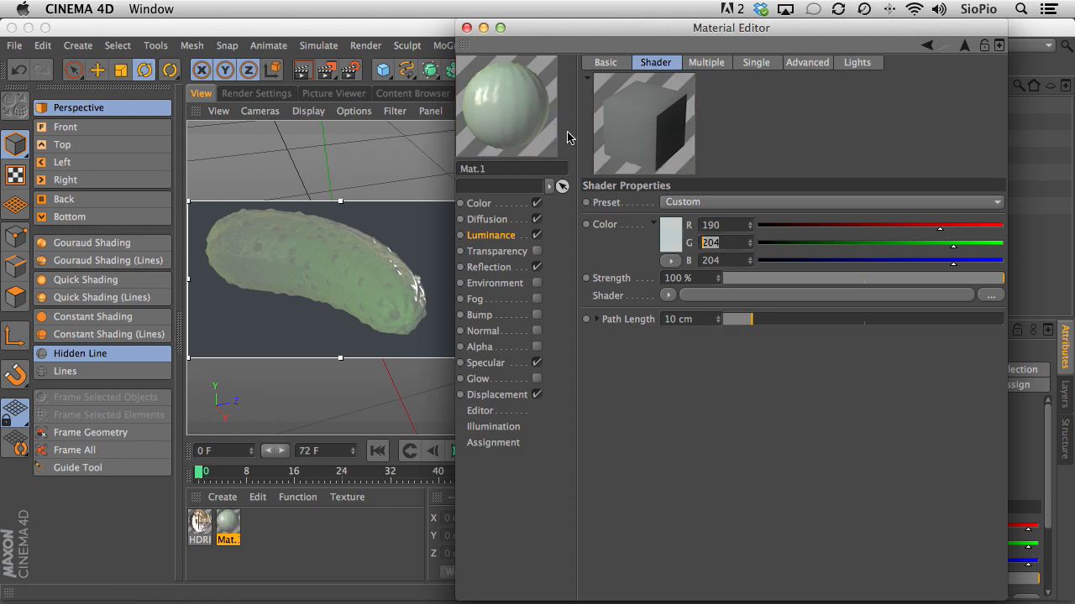
{"action": "type", "text": "200"}
{"action": "key", "text": "Tab"}
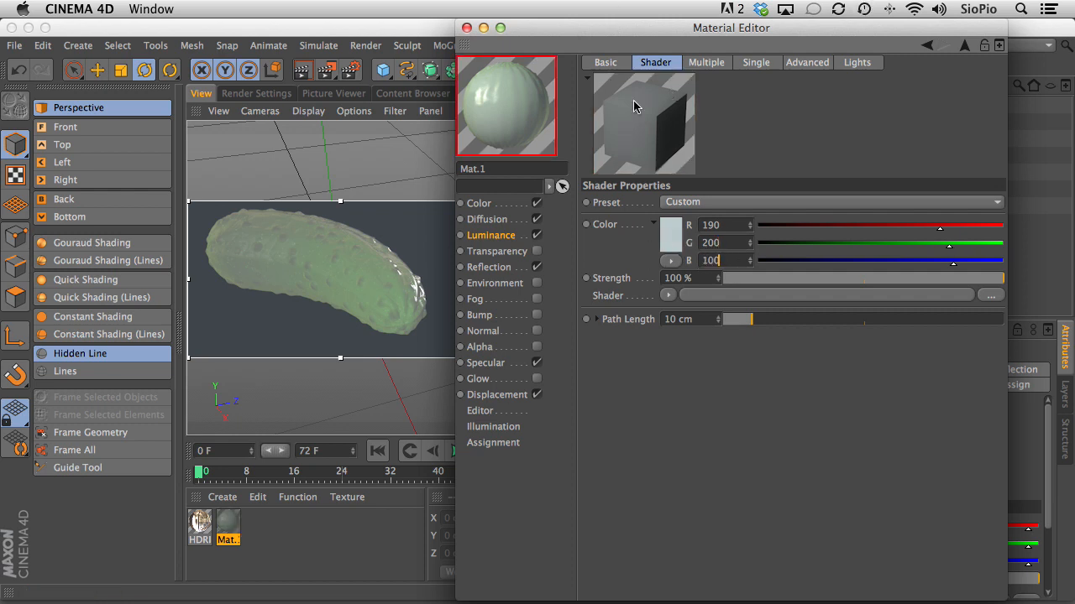
{"action": "left_click", "coordinate": [727, 243]}
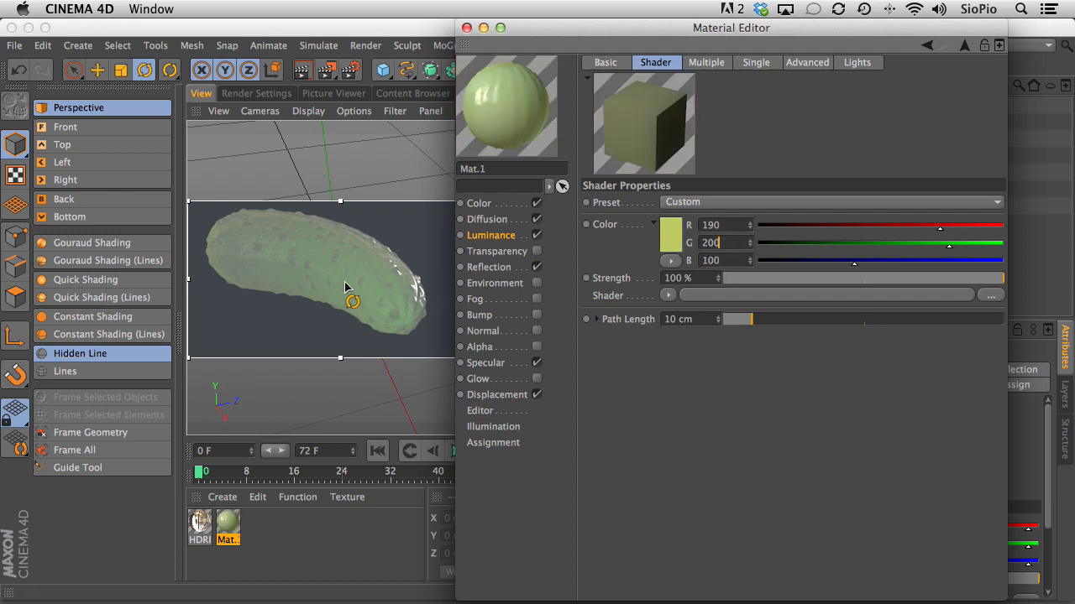
{"action": "key", "text": "ctrl+r"}
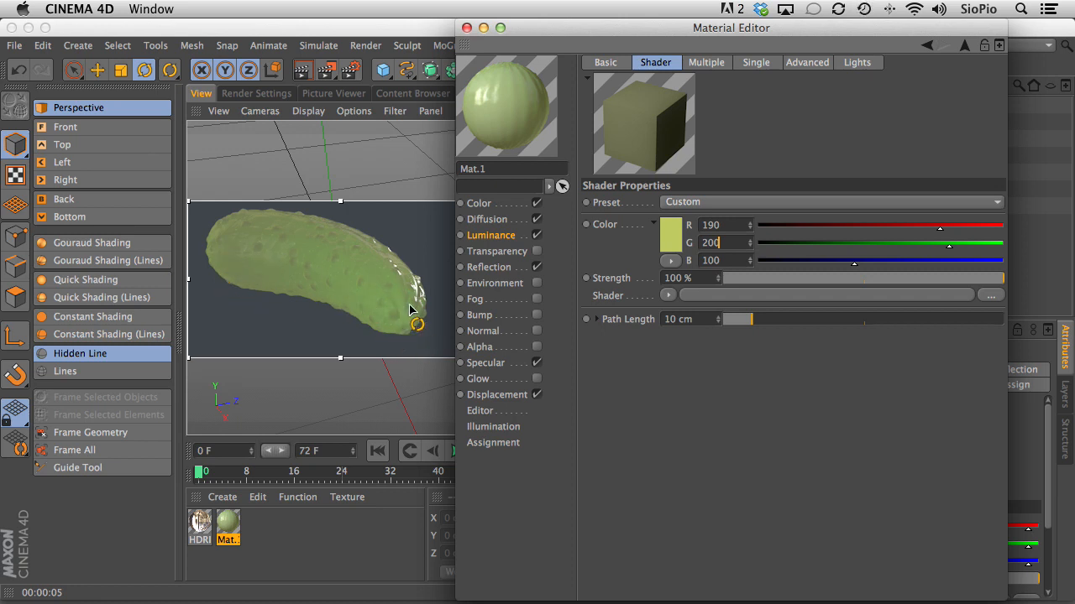
Step: Disable the material's Displacement channel and set the Subsurface Scattering shader's Multiple Diffuse Sample Density to 50 %
{"action": "left_click", "coordinate": [538, 398]}
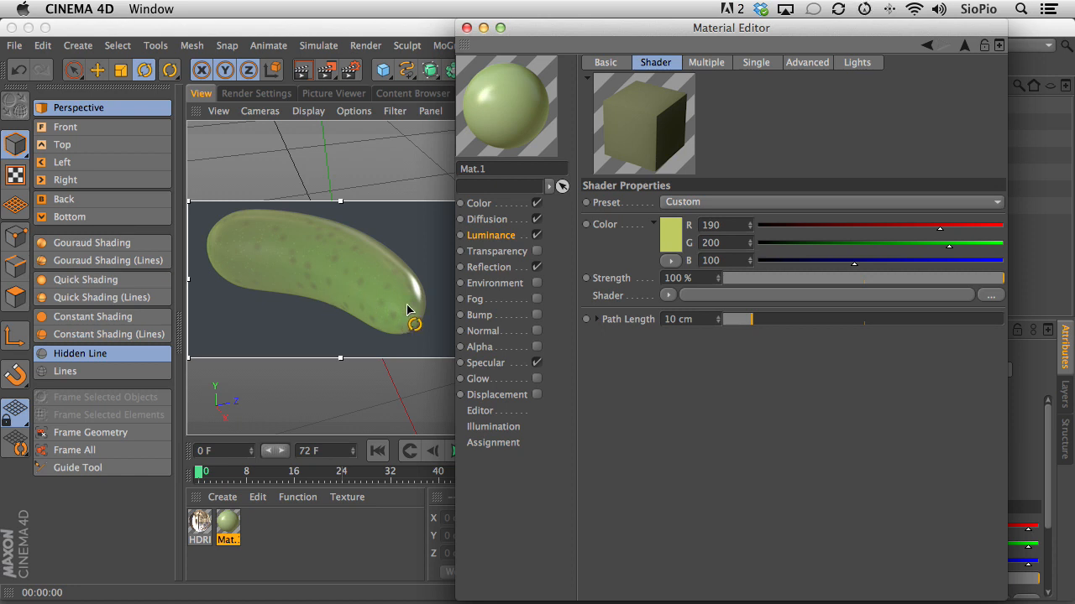
{"action": "left_click", "coordinate": [710, 66]}
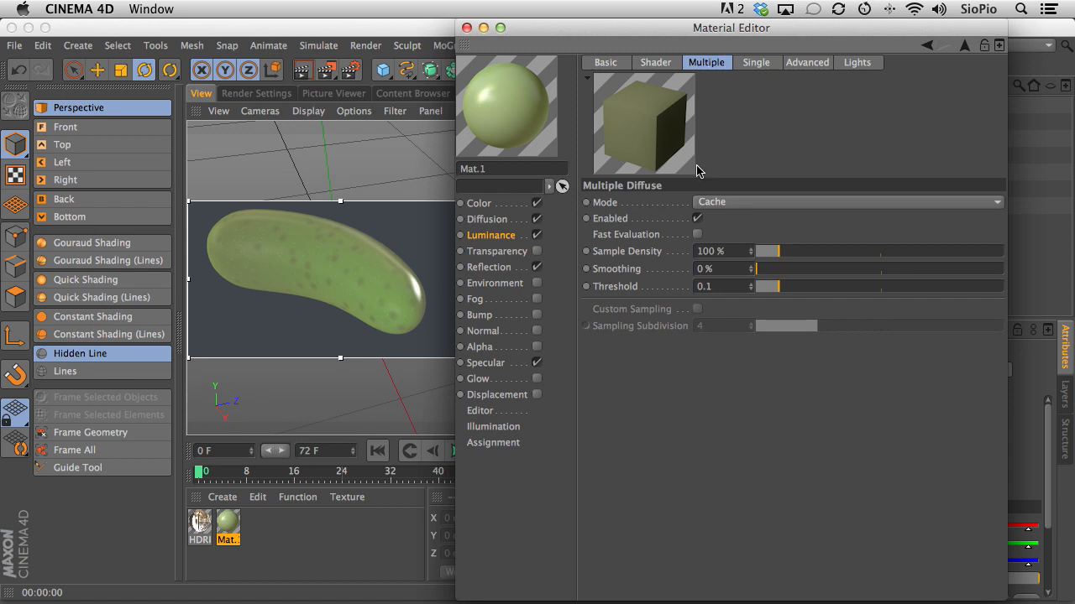
{"action": "double_click", "coordinate": [727, 251]}
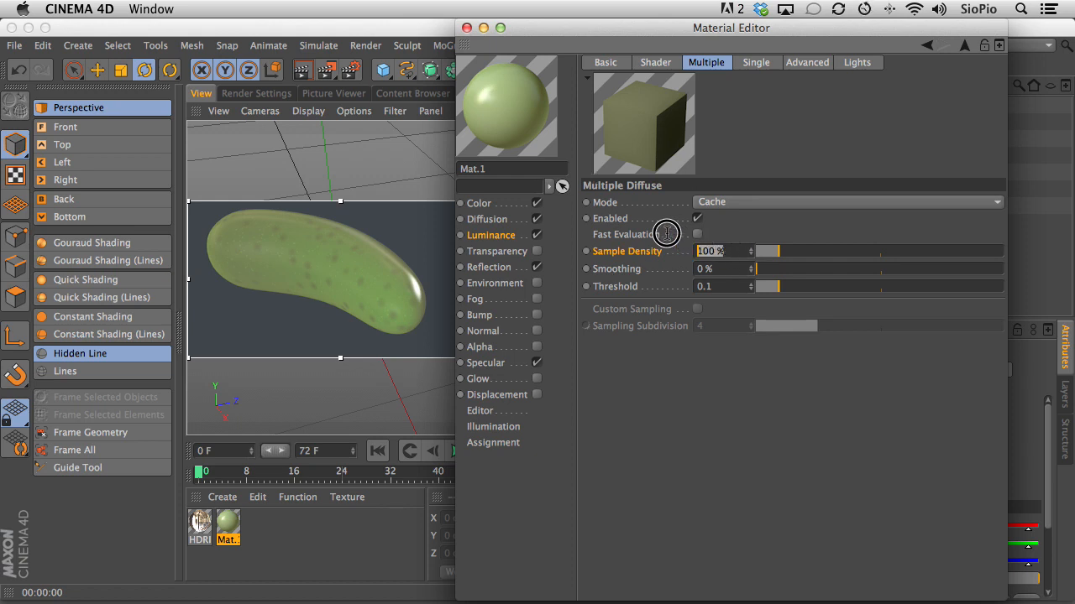
{"action": "type", "text": "5"}
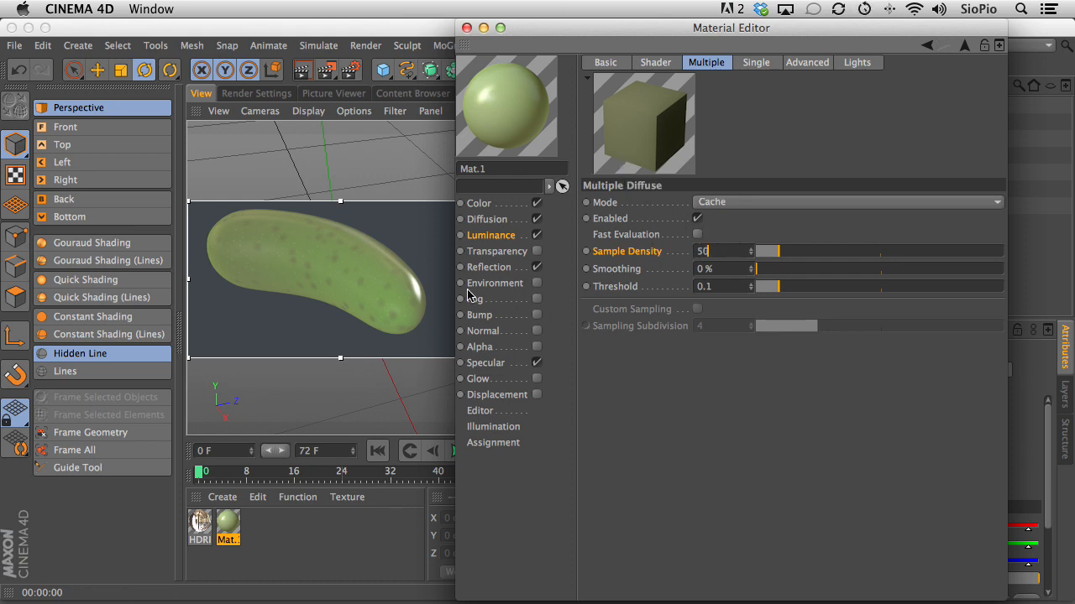
{"action": "type", "text": "0"}
{"action": "left_click", "coordinate": [715, 270]}
{"action": "left_click", "coordinate": [657, 62]}
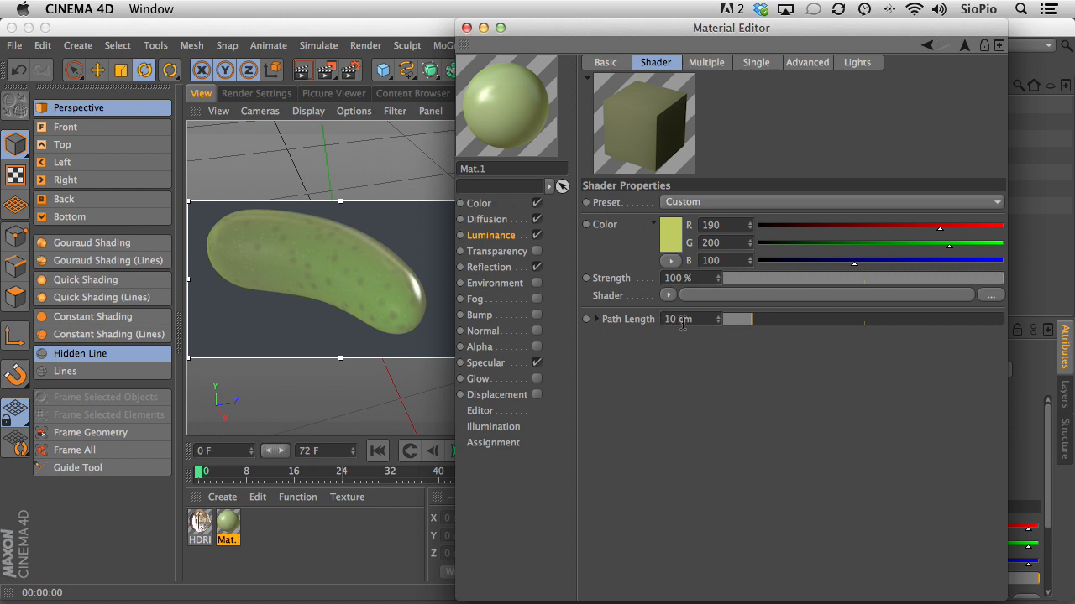
Step: Expand the Subsurface Scattering shader's Path Length settings and set the Path Length to 0.5 cm
{"action": "left_click", "coordinate": [597, 319]}
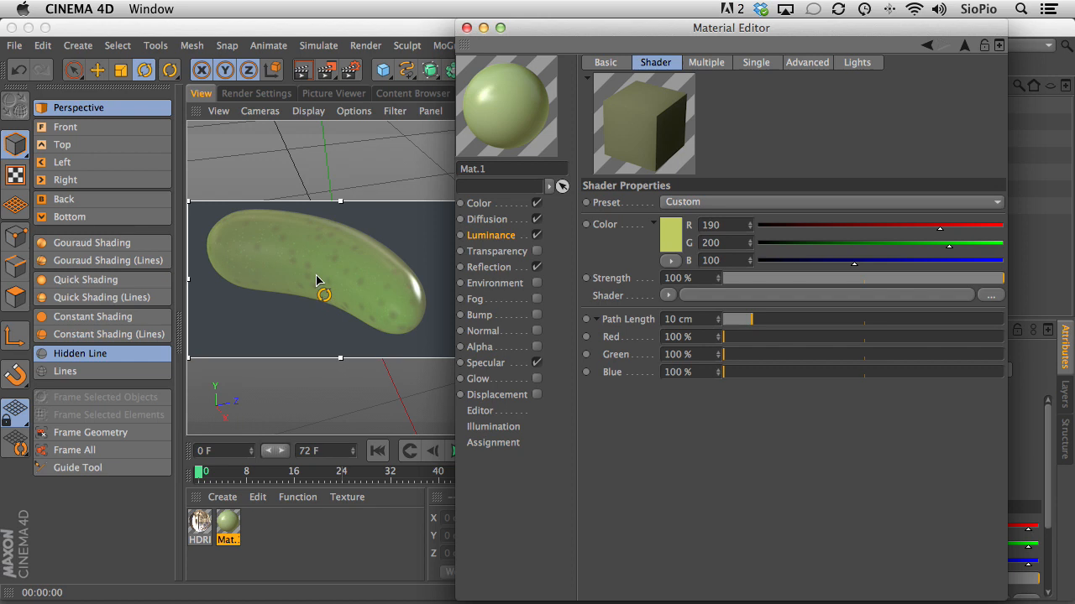
{"action": "left_click", "coordinate": [686, 318]}
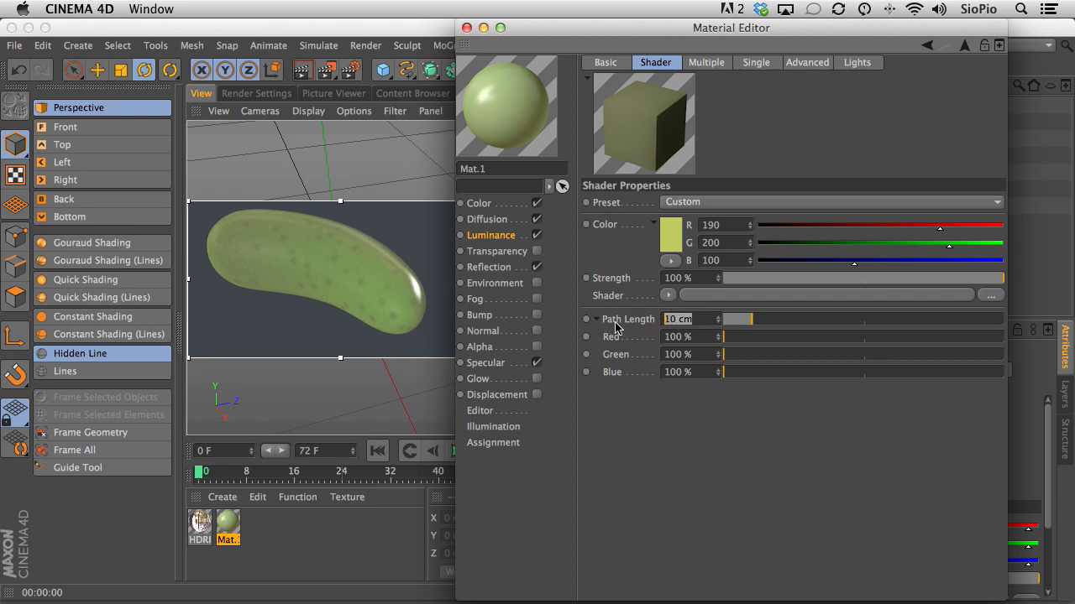
{"action": "type", "text": "0.5"}
{"action": "key", "text": "Return"}
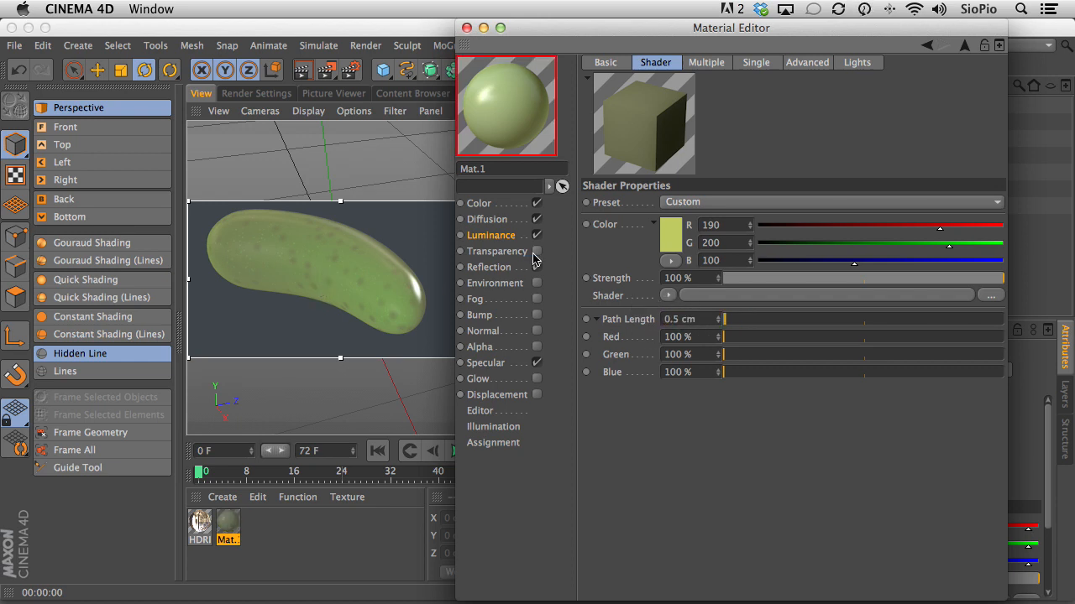
{"action": "left_click", "coordinate": [537, 267]}
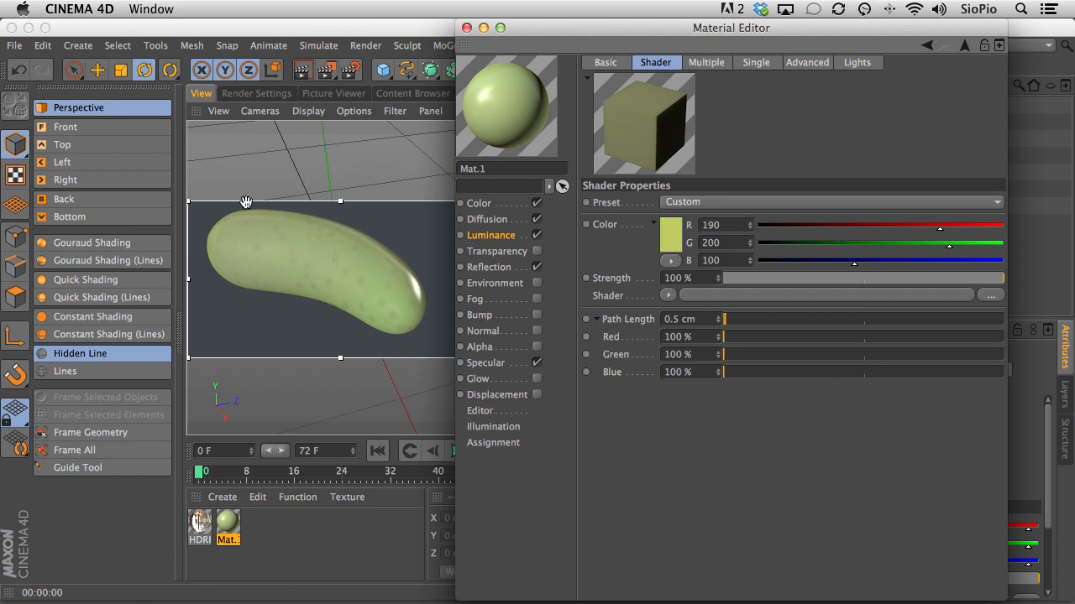
Step: Set the per-color Path Length multipliers to Red 1000 %, Green 800 % and Blue 1000 %
{"action": "left_click", "coordinate": [700, 336]}
{"action": "key", "text": "Return"}
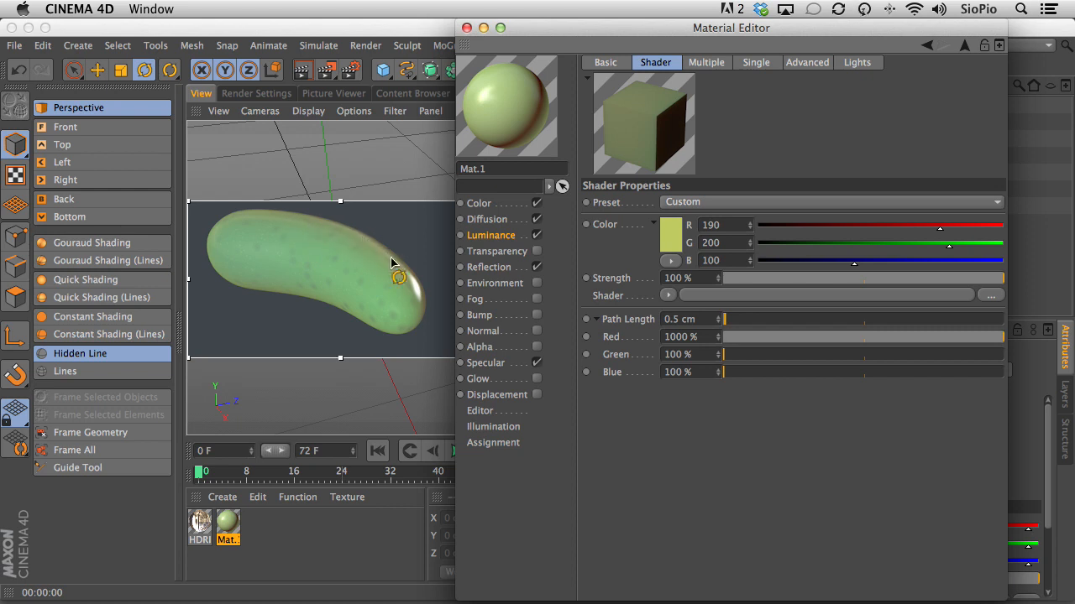
{"action": "double_click", "coordinate": [680, 354]}
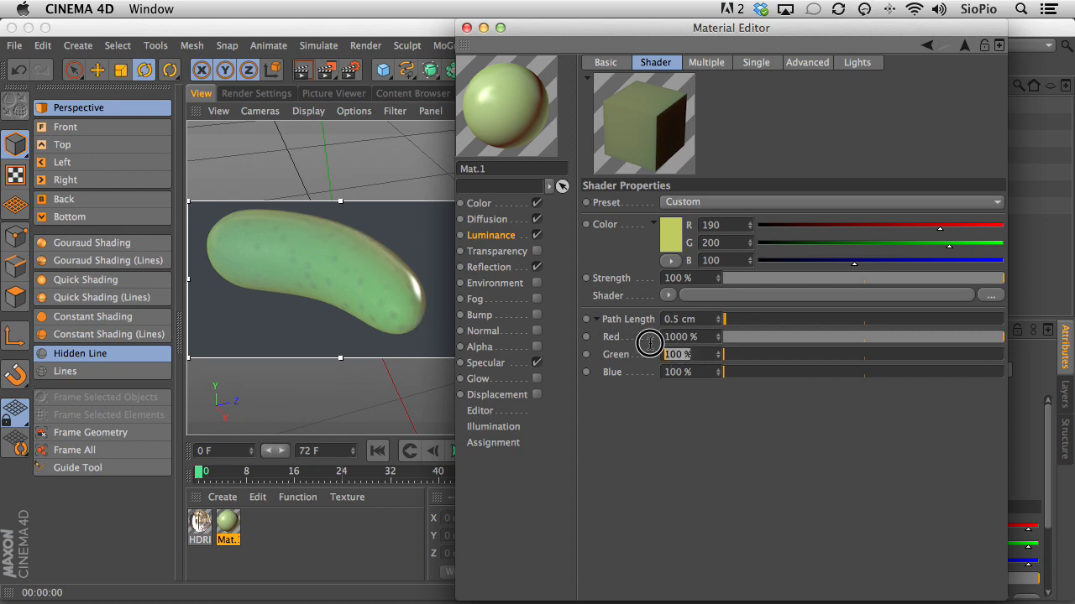
{"action": "type", "text": "800"}
{"action": "key", "text": "Return"}
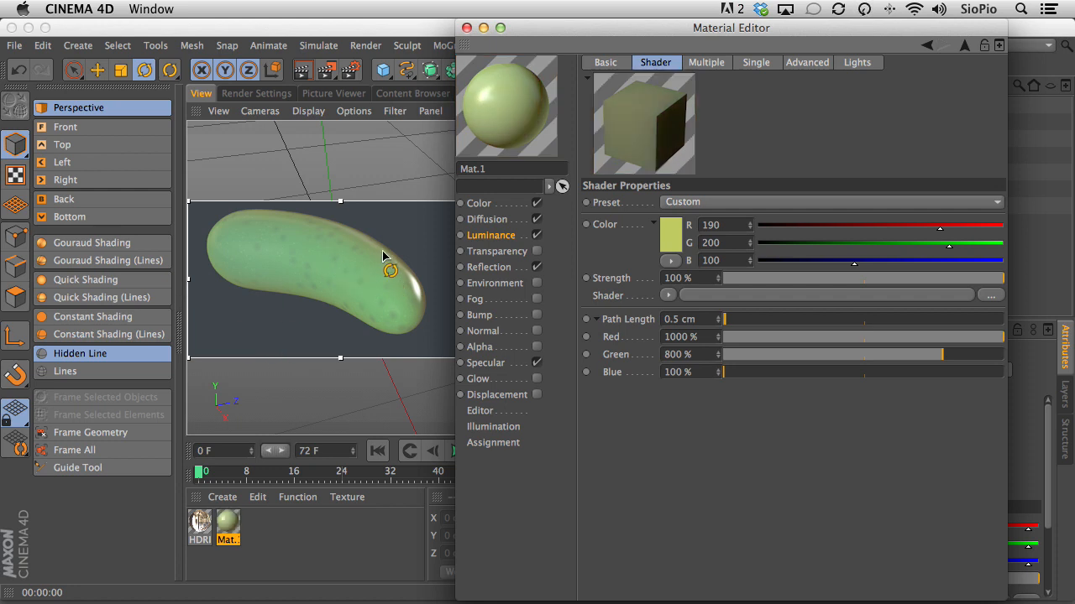
{"action": "double_click", "coordinate": [693, 373]}
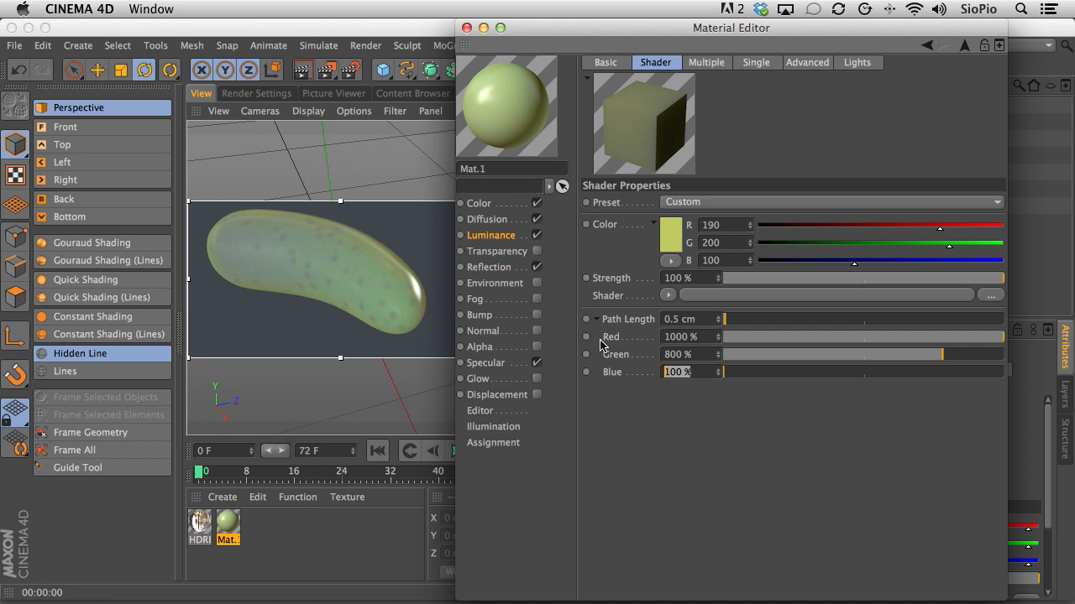
{"action": "key", "text": "Return"}
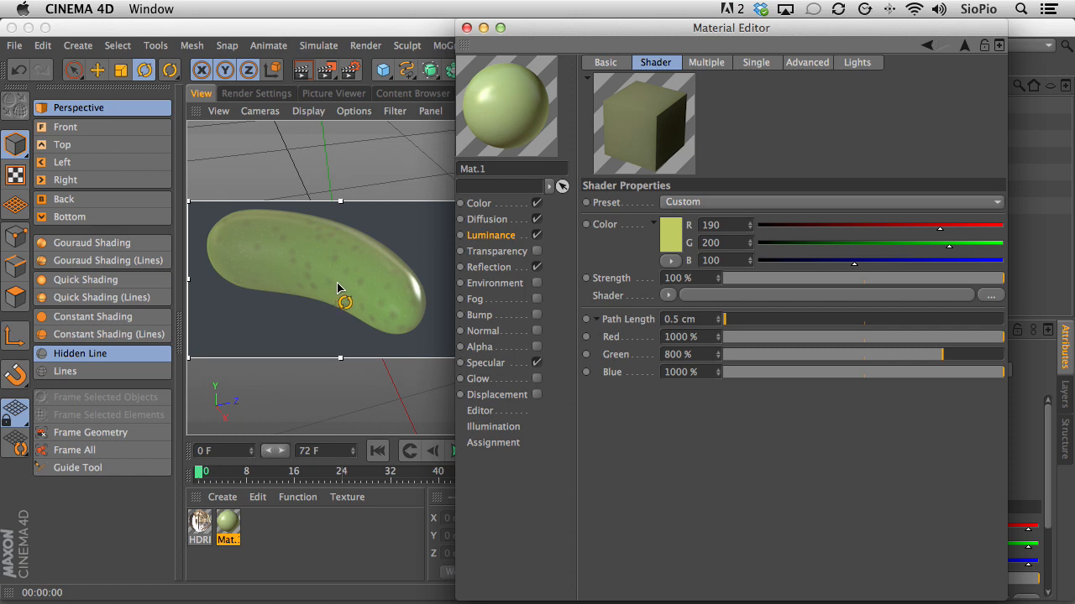
Step: Reduce the Subsurface Scattering shader's Strength to 50 % and the Luminance texture's Mix Strength to 50 %
{"action": "left_click_drag", "start_coordinate": [878, 278], "coordinate": [863, 281]}
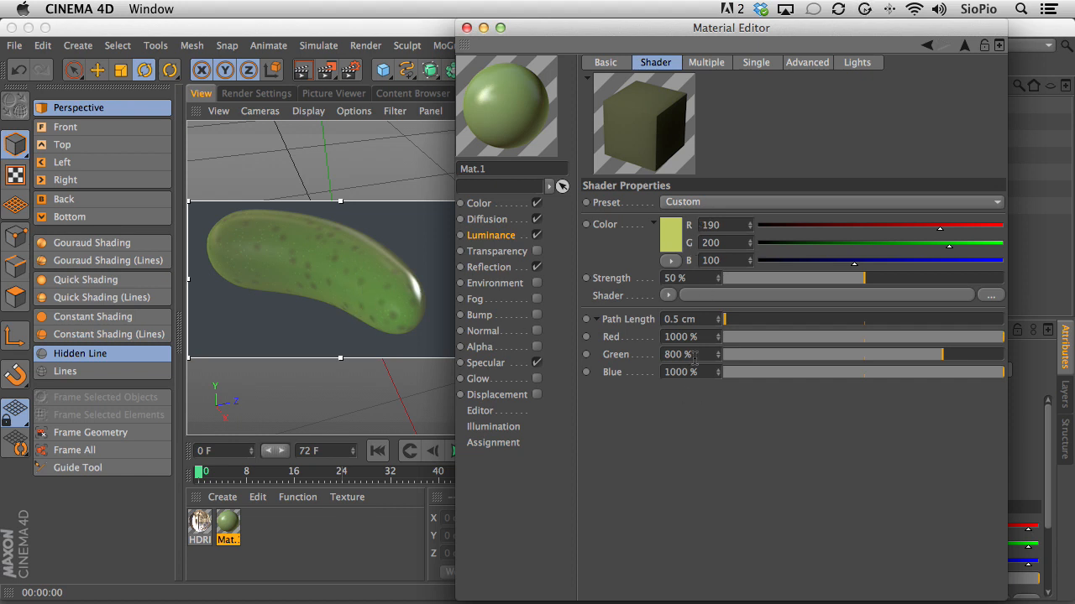
{"action": "left_click", "coordinate": [965, 44]}
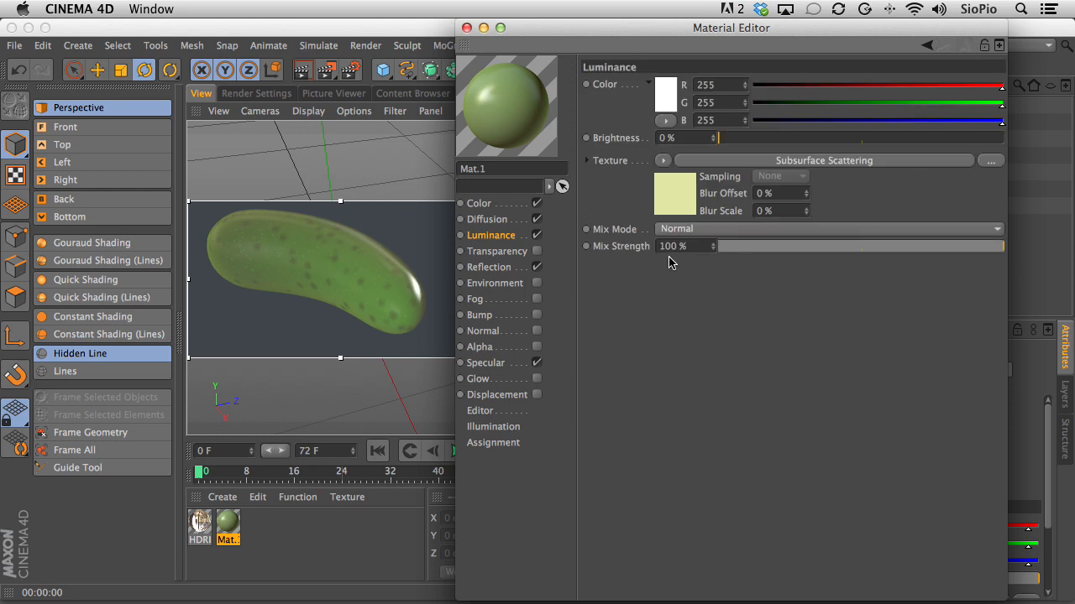
{"action": "left_click_drag", "start_coordinate": [870, 247], "coordinate": [860, 256]}
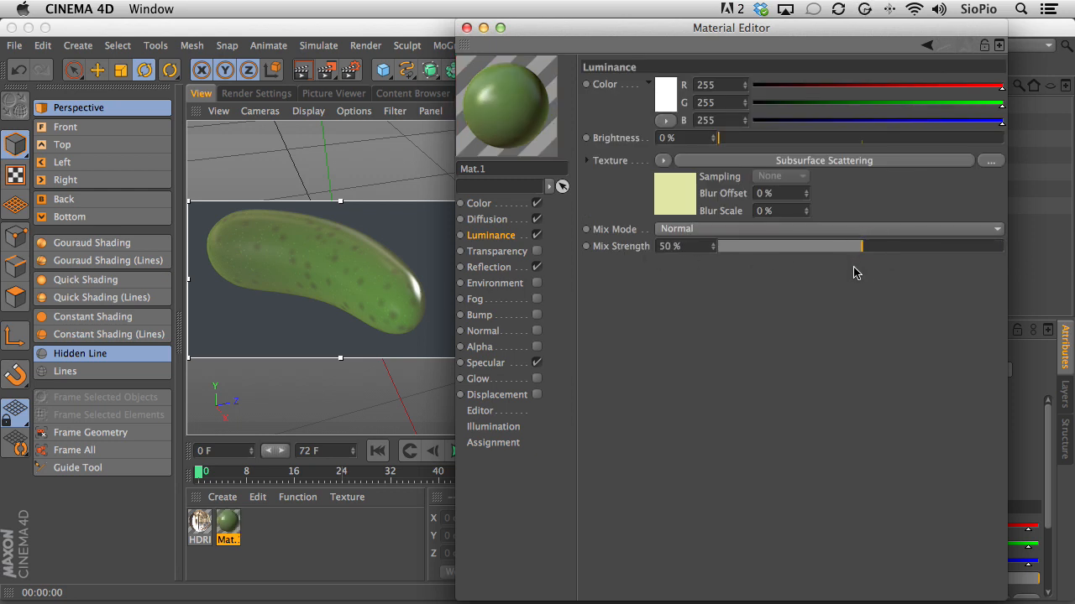
Step: Set the Subsurface Scattering shader's Strength to 25 % and the Luminance texture's Mix Strength to 70 %
{"action": "left_click_drag", "start_coordinate": [867, 253], "coordinate": [1016, 249]}
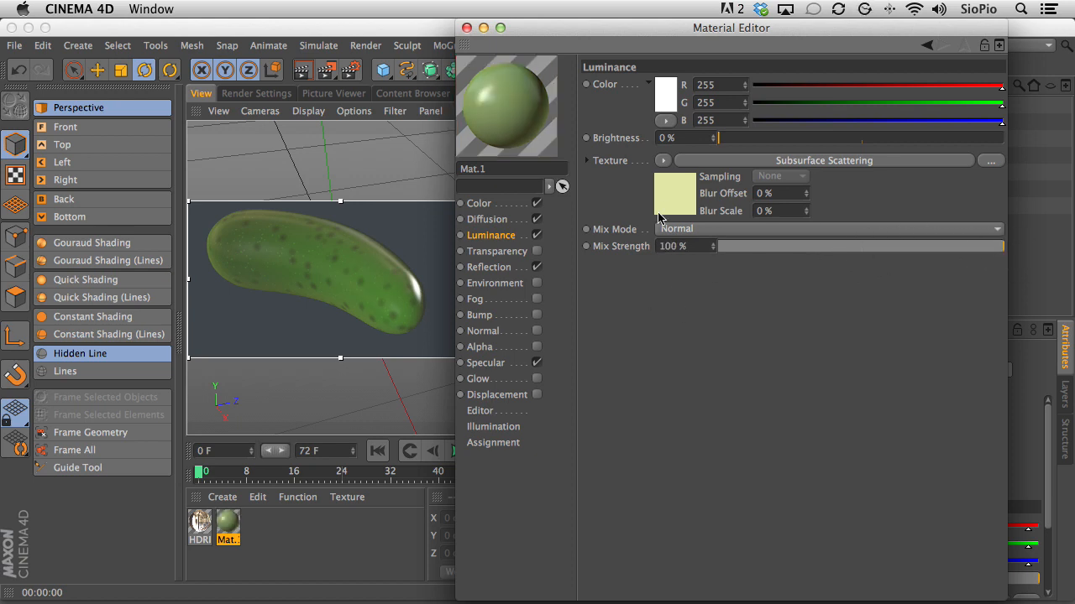
{"action": "left_click", "coordinate": [660, 212]}
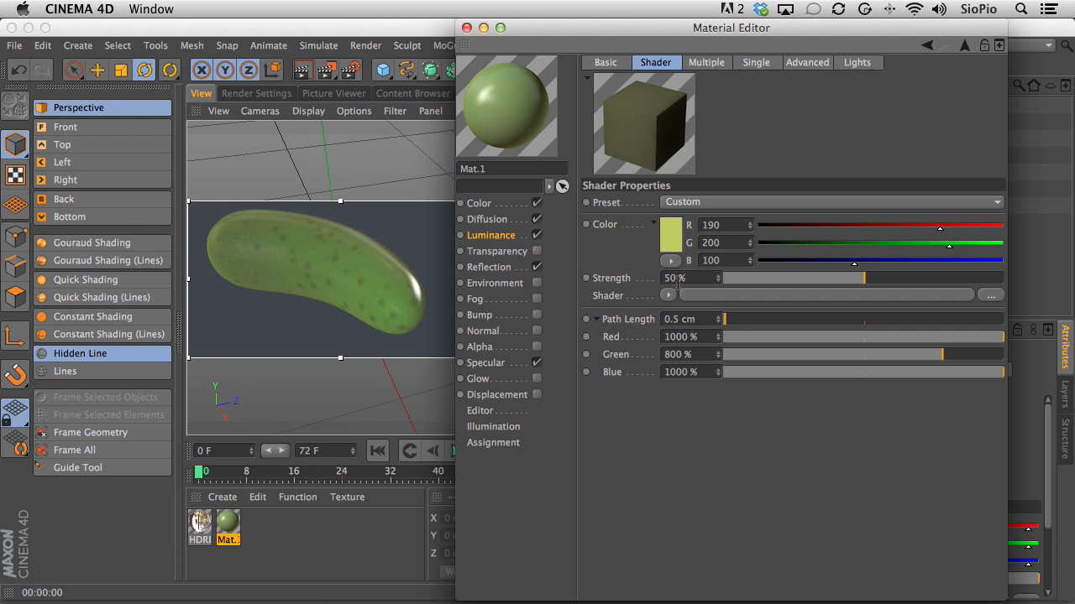
{"action": "left_click_drag", "start_coordinate": [845, 286], "coordinate": [794, 283]}
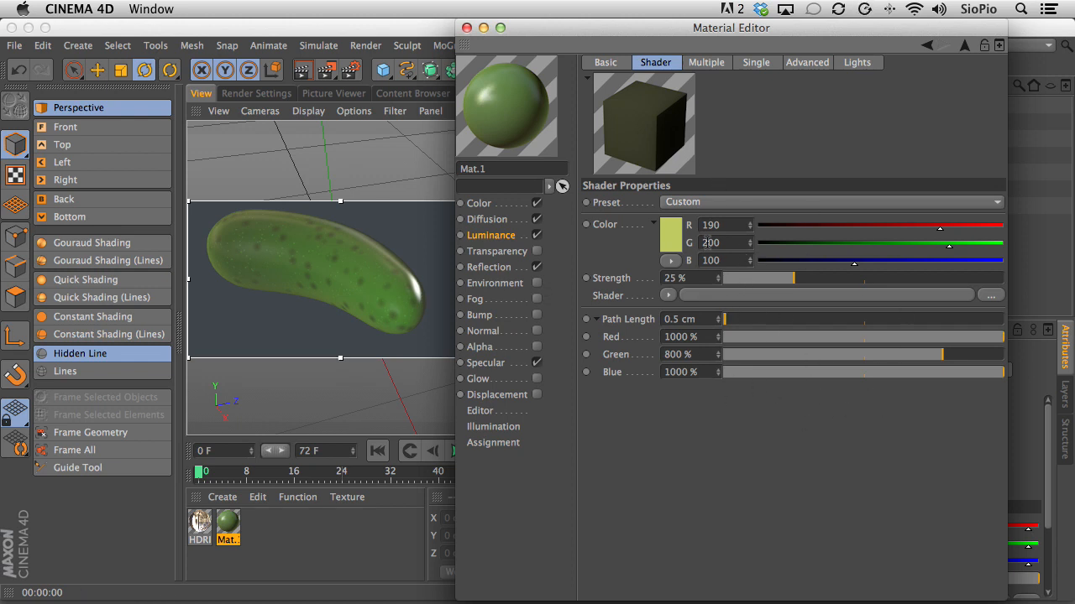
{"action": "left_click", "coordinate": [964, 45]}
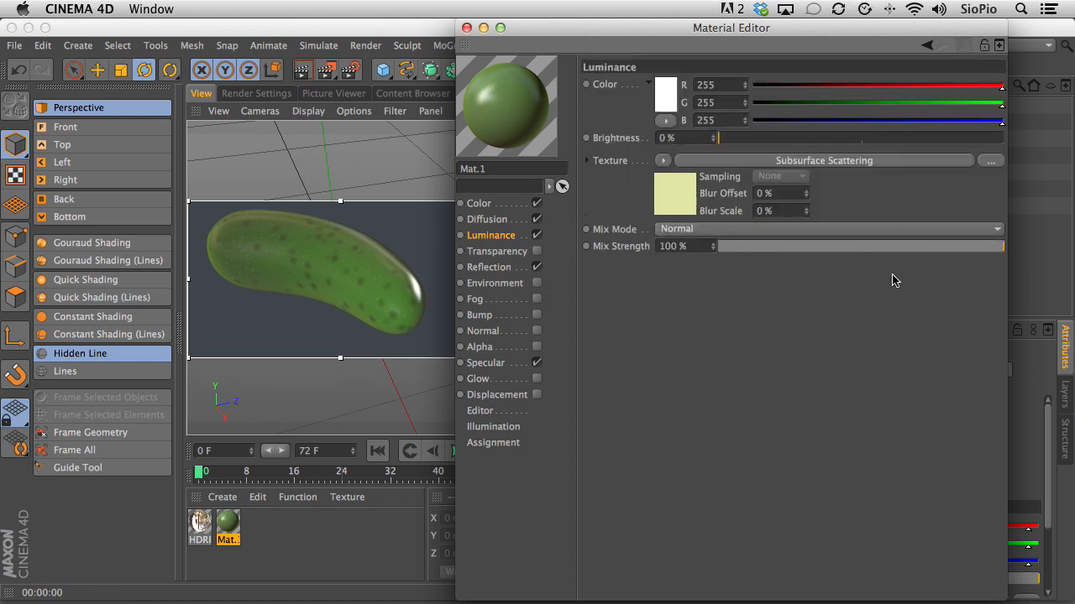
{"action": "left_click_drag", "start_coordinate": [961, 255], "coordinate": [918, 250]}
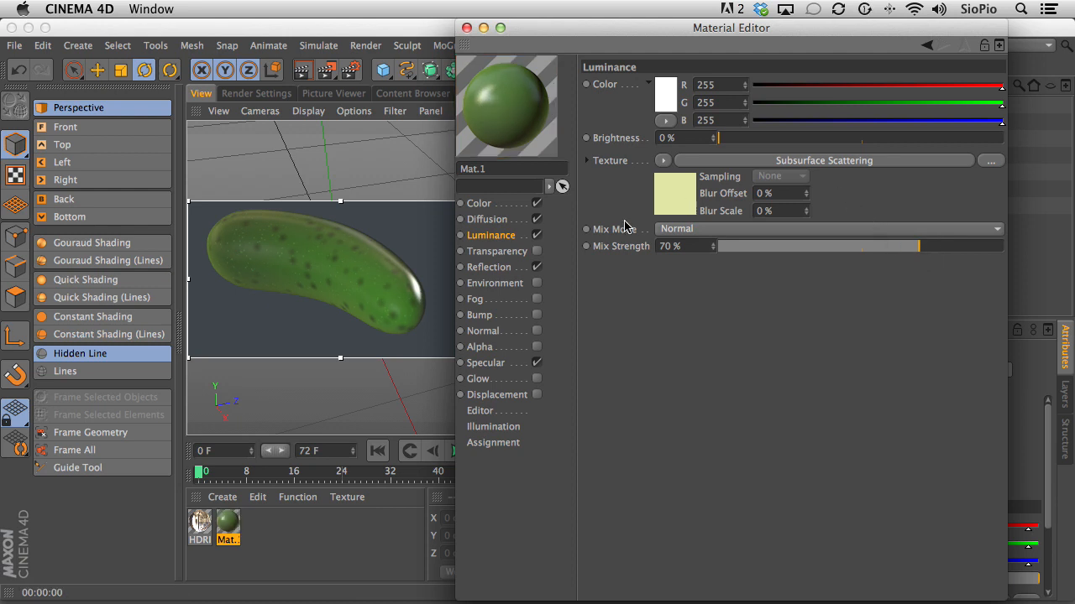
{"action": "left_click", "coordinate": [467, 28]}
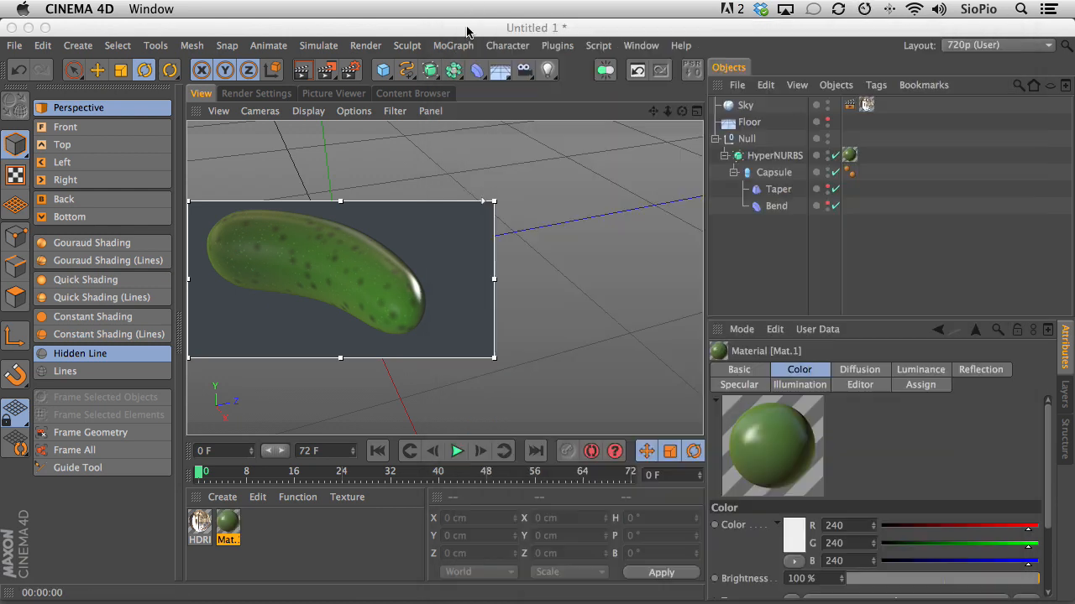
Step: Turn off the interactive render region and set the Bend deformer's Strength to 143°
{"action": "left_click_drag", "start_coordinate": [328, 69], "coordinate": [388, 291]}
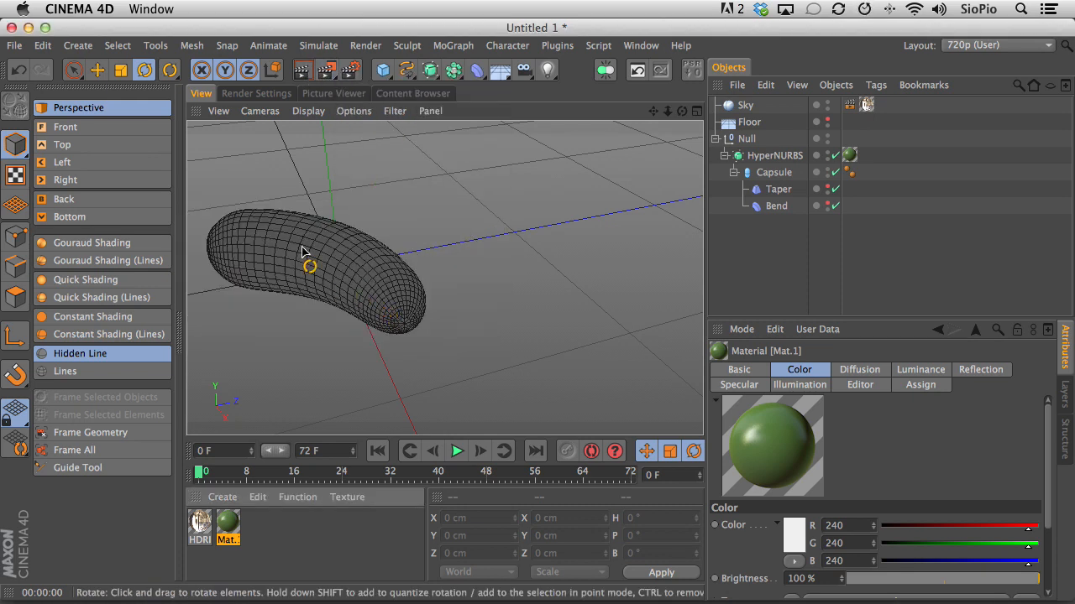
{"action": "left_click_drag", "start_coordinate": [231, 180], "coordinate": [674, 256], "text": "alt"}
{"action": "left_click_drag", "start_coordinate": [432, 319], "coordinate": [446, 309], "text": "alt"}
{"action": "right_click_drag", "start_coordinate": [450, 304], "coordinate": [496, 311], "text": "alt"}
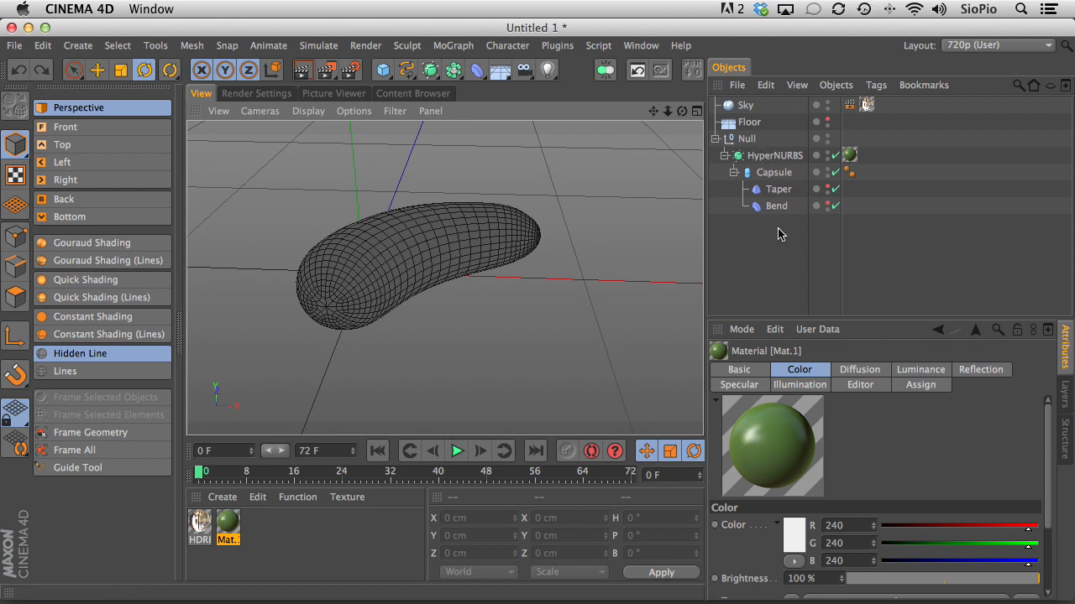
{"action": "left_click", "coordinate": [775, 206]}
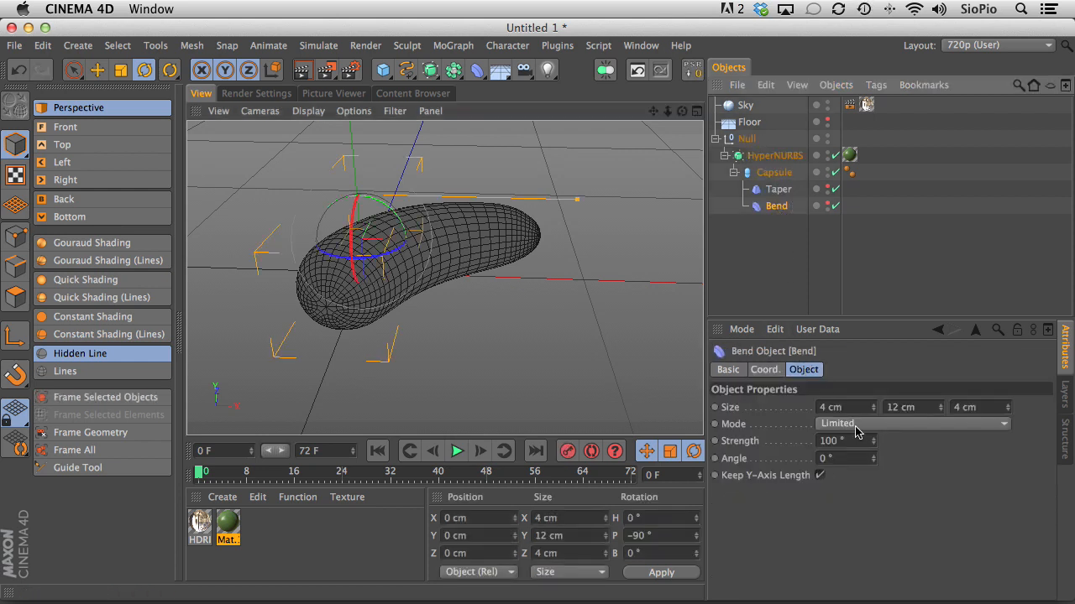
{"action": "left_click_drag", "start_coordinate": [871, 444], "coordinate": [868, 405]}
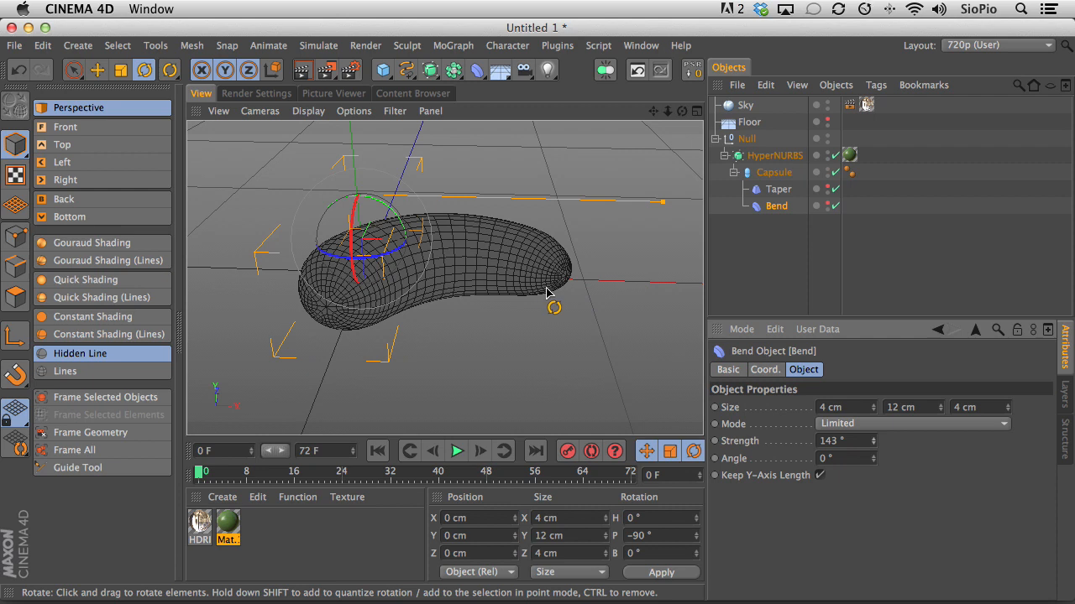
Step: Enable the cucumber material's Displacement channel and set the Seed of the Voronoi Noise layer in Screen mode to 1234
{"action": "left_click", "coordinate": [228, 525]}
{"action": "double_click", "coordinate": [228, 524]}
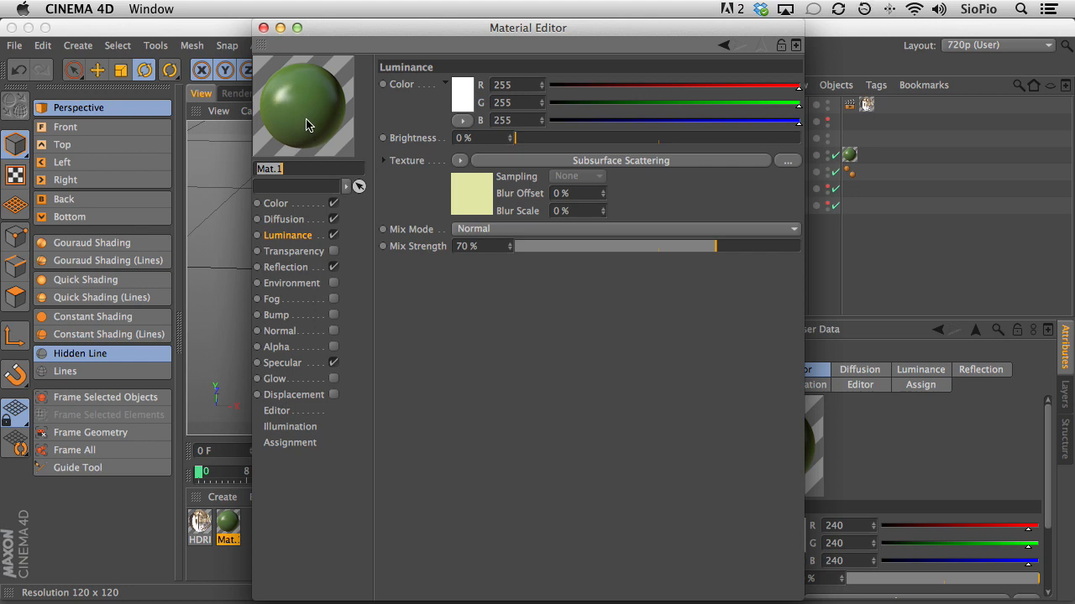
{"action": "left_click", "coordinate": [333, 395]}
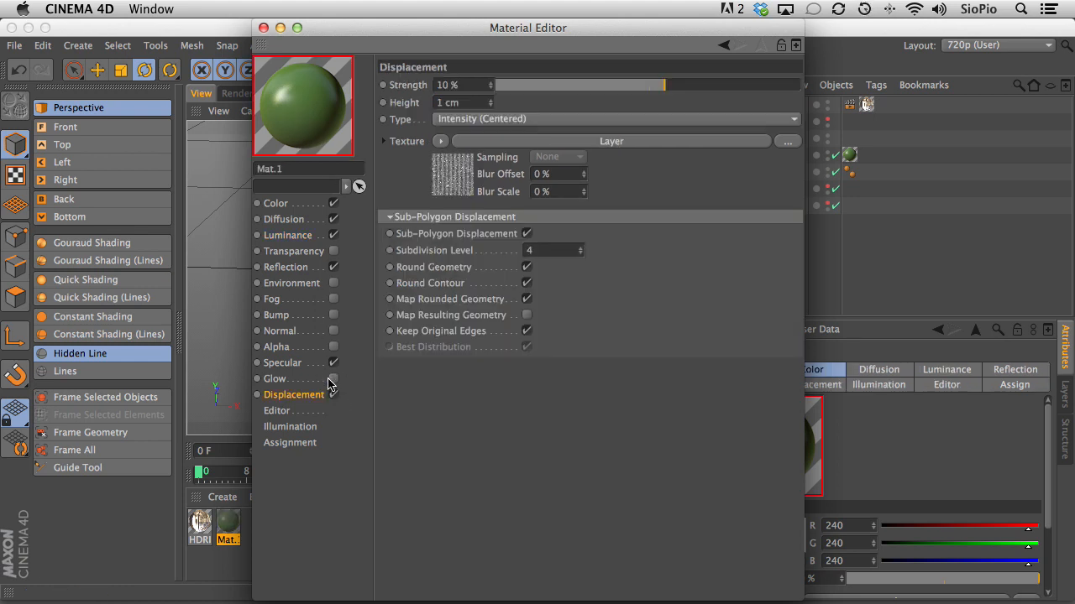
{"action": "left_click", "coordinate": [438, 183]}
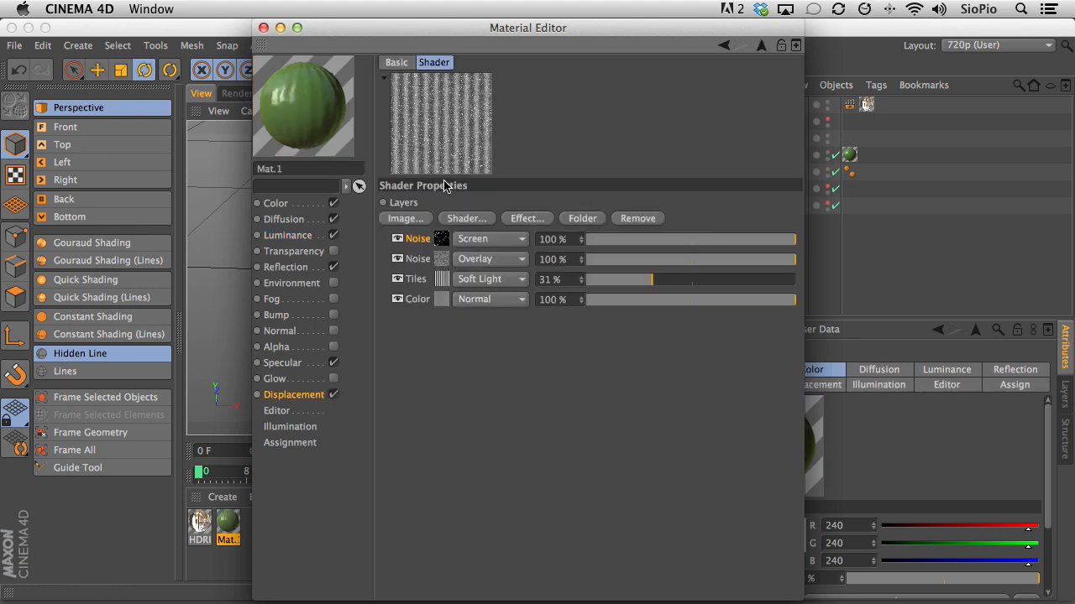
{"action": "left_click", "coordinate": [438, 240]}
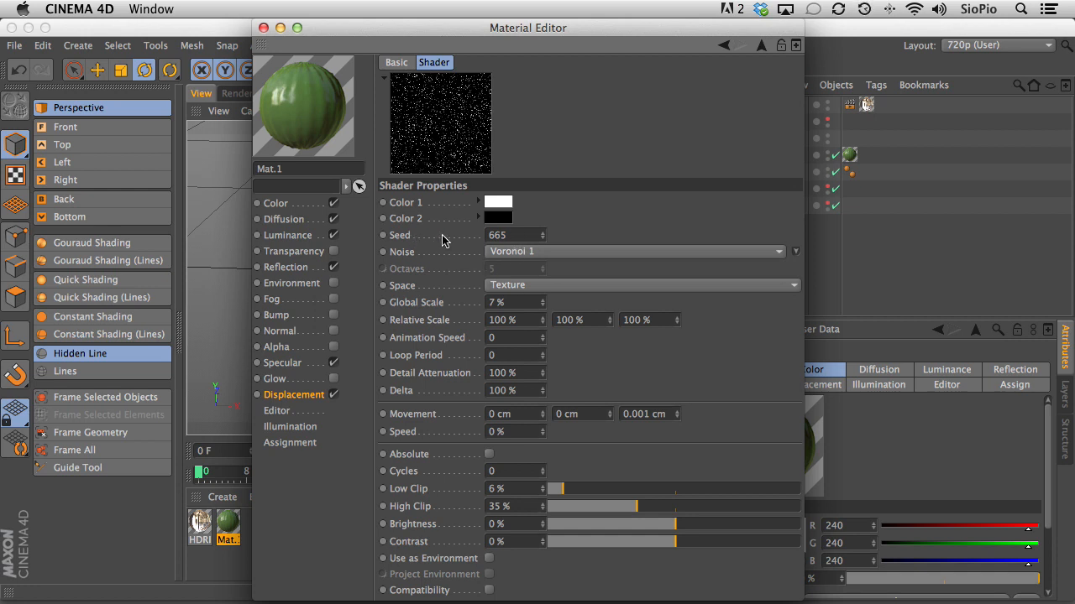
{"action": "double_click", "coordinate": [513, 238]}
{"action": "type", "text": "1234"}
{"action": "key", "text": "Return"}
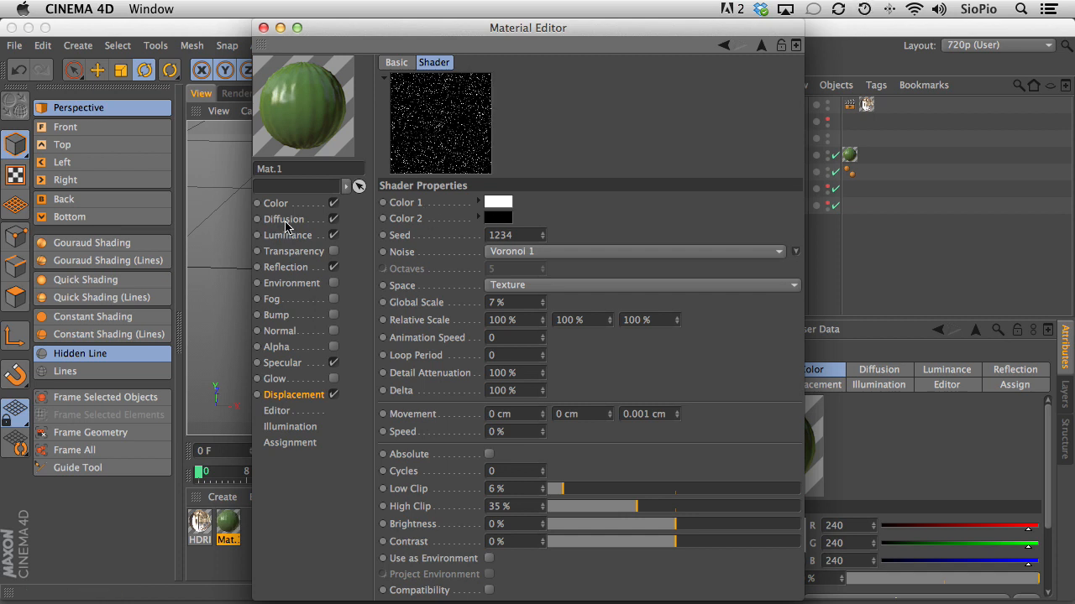
Step: Change the Seed of the Noise shader in the cucumber material's Diffusion channel, then close the material and deselect the Bend deformer
{"action": "left_click", "coordinate": [284, 220]}
{"action": "left_click", "coordinate": [484, 193]}
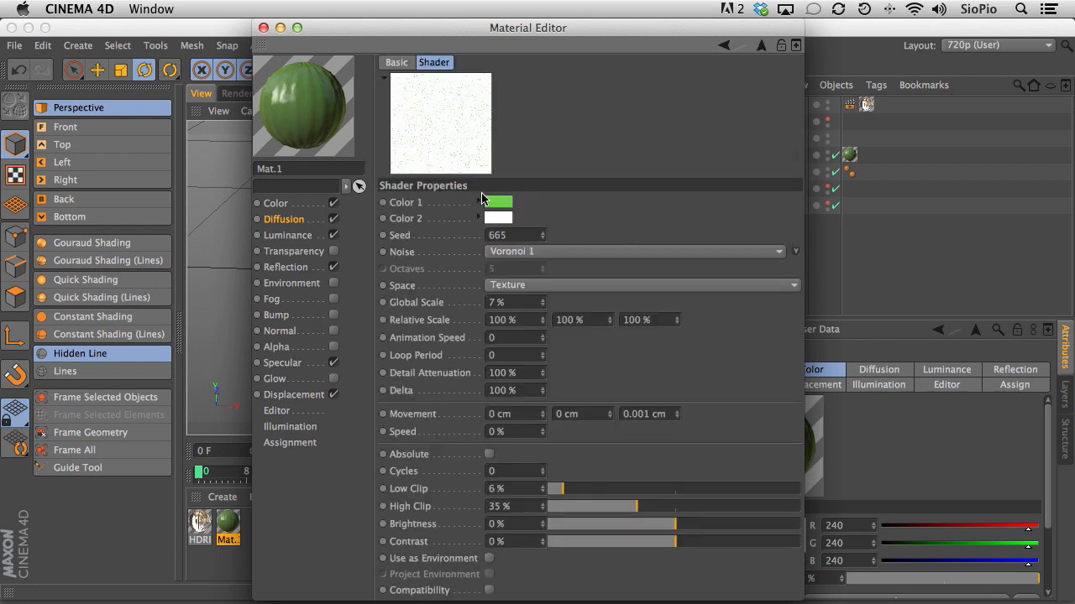
{"action": "left_click", "coordinate": [512, 235]}
{"action": "key", "text": "Return"}
{"action": "left_click", "coordinate": [262, 28]}
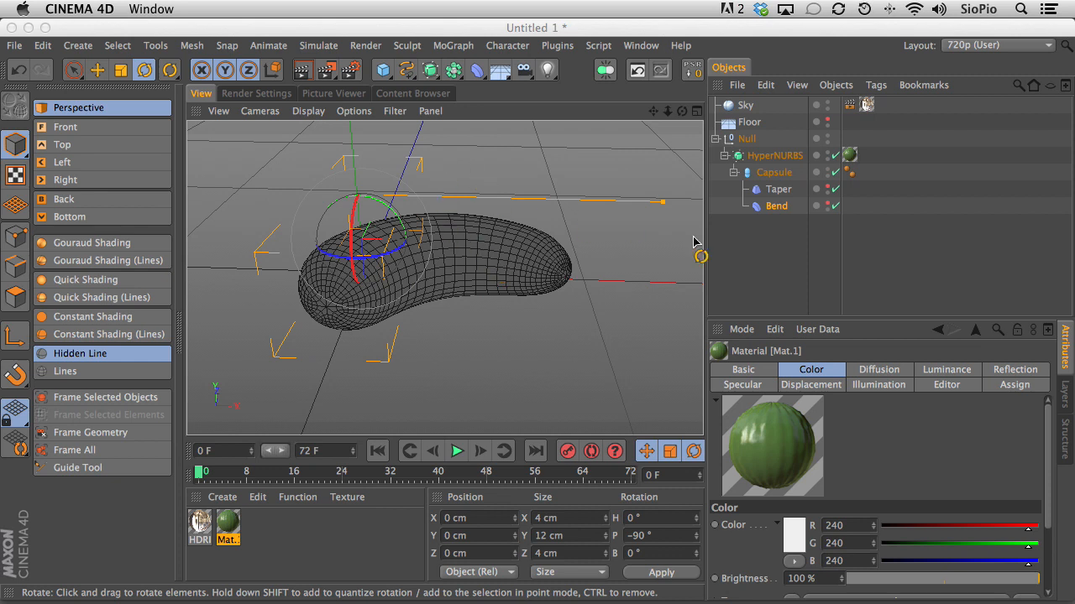
{"action": "left_click", "coordinate": [761, 240]}
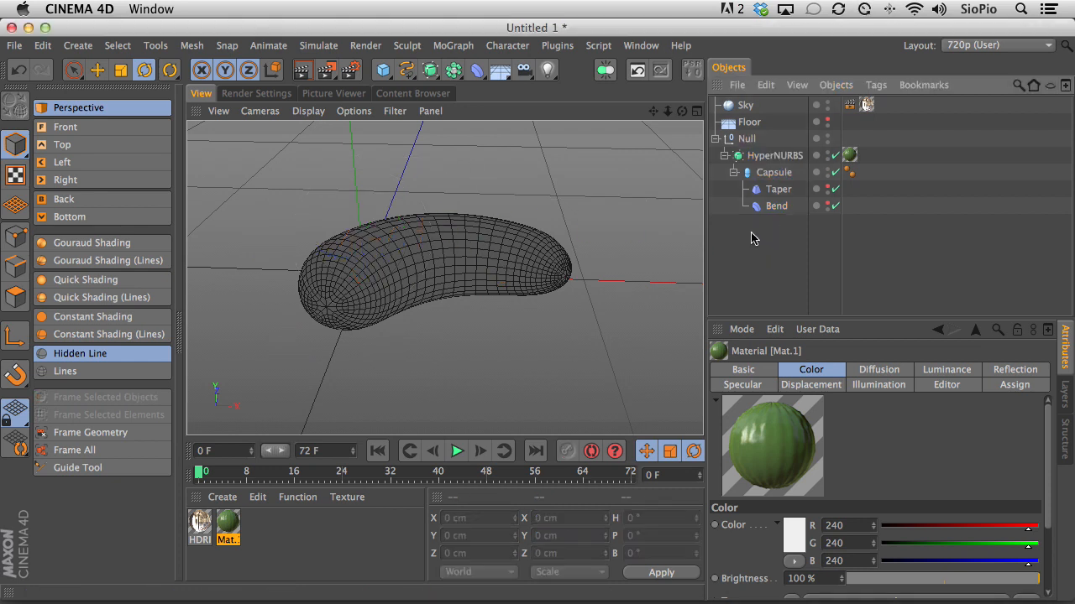
Step: Switch the renderer to Physical, and check its sampling settings and the cucumber material's active channels
{"action": "left_click", "coordinate": [262, 95]}
{"action": "left_click", "coordinate": [267, 130]}
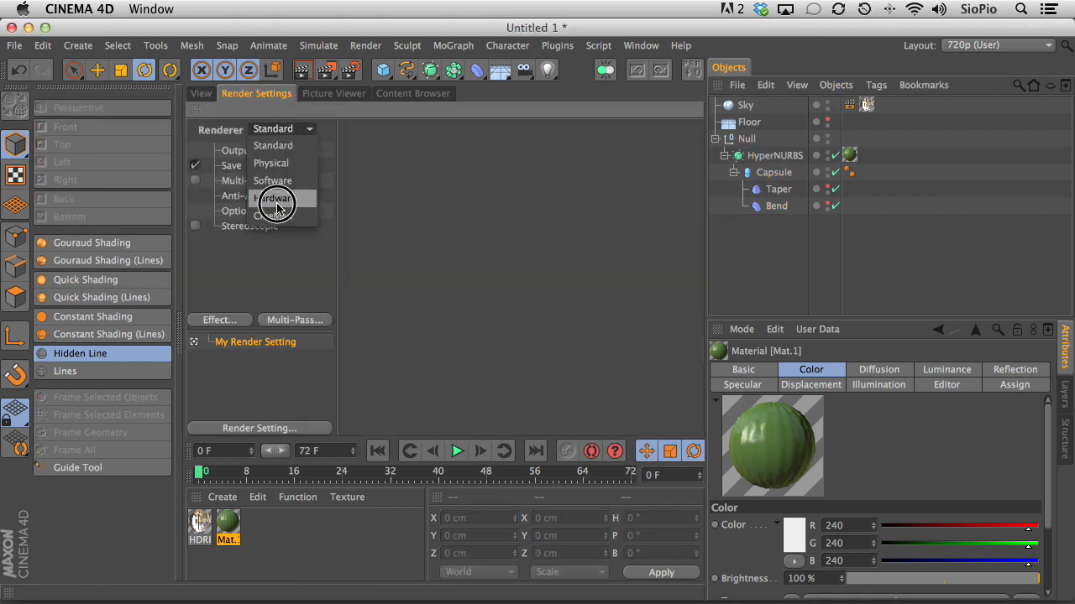
{"action": "left_click", "coordinate": [272, 164]}
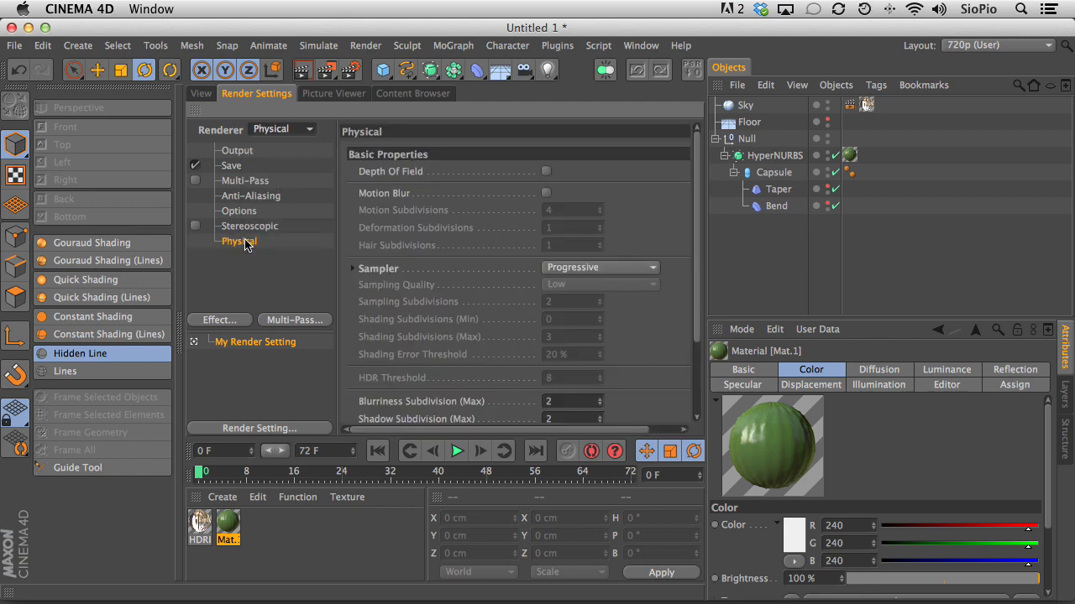
{"action": "scroll", "coordinate": [681, 387], "scroll_direction": "down", "scroll_amount": 3}
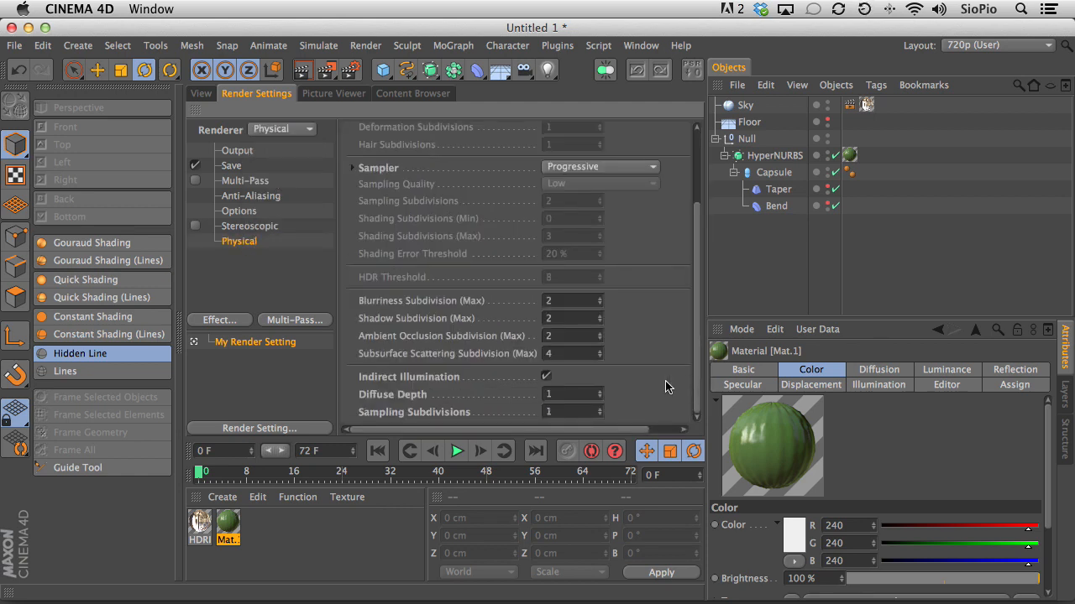
{"action": "left_click", "coordinate": [202, 93]}
{"action": "double_click", "coordinate": [228, 522]}
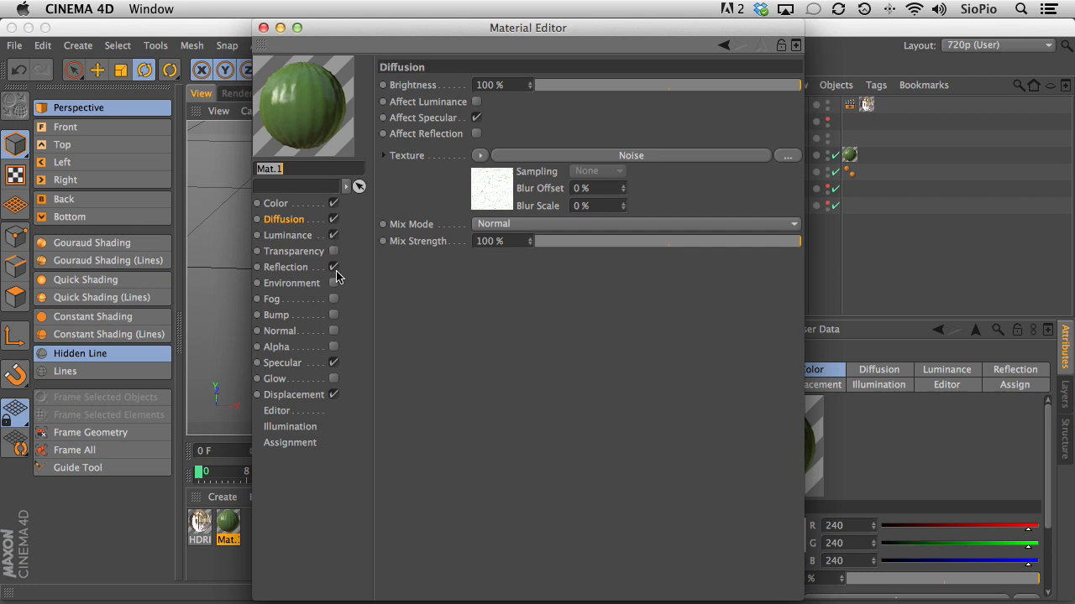
{"action": "left_click", "coordinate": [263, 28]}
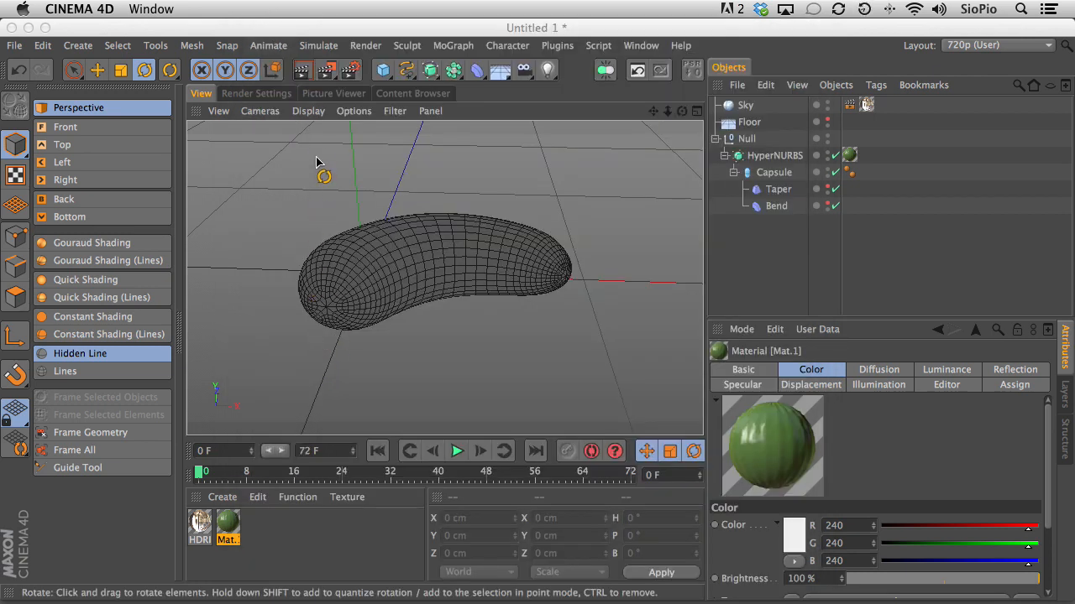
Step: Render the scene in the Picture Viewer and fit the image to the screen
{"action": "left_click", "coordinate": [326, 73]}
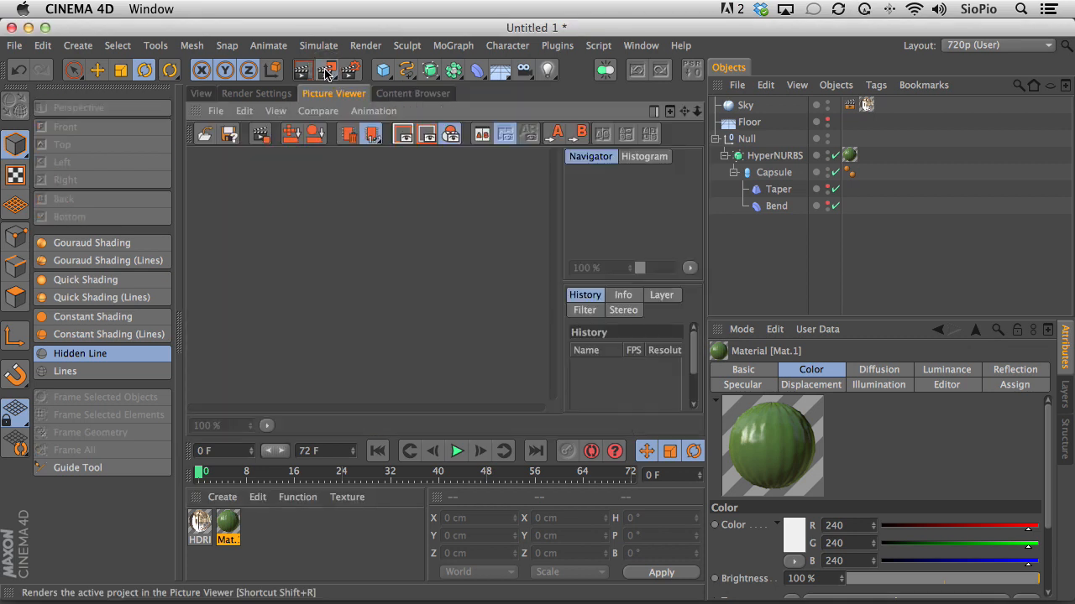
{"action": "left_click", "coordinate": [690, 268]}
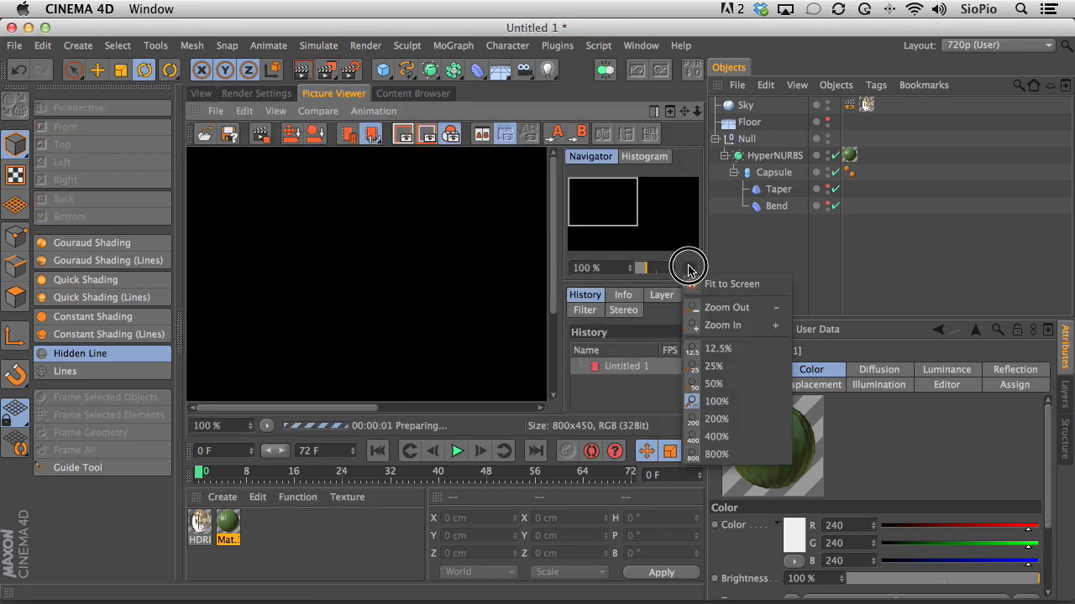
{"action": "left_click", "coordinate": [739, 211]}
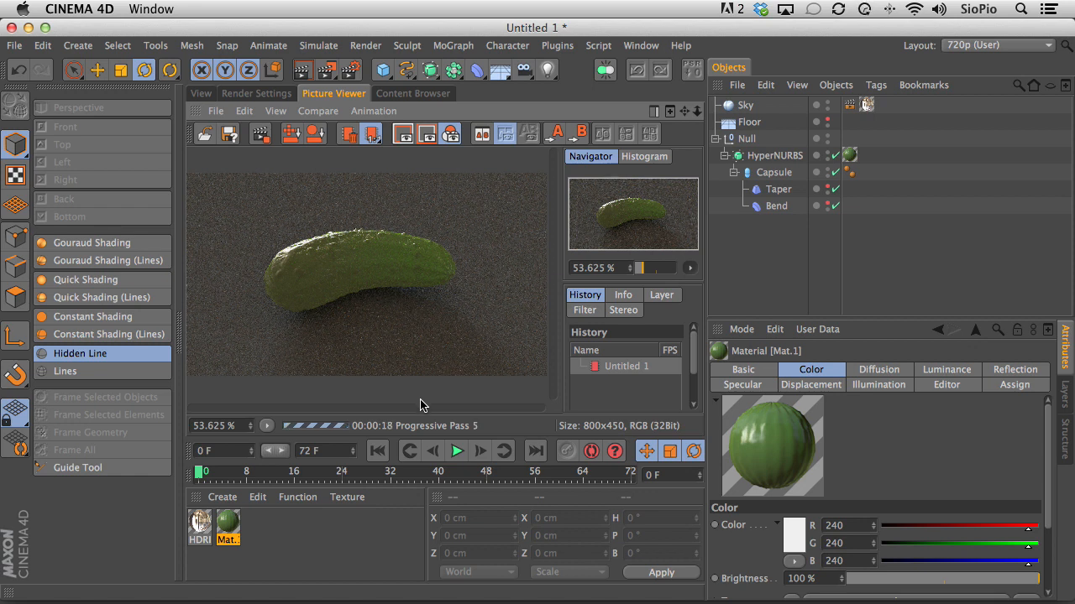
Step: Render the cucumber again in the Picture Viewer from a steeper, rotated viewpoint
{"action": "left_click", "coordinate": [201, 93]}
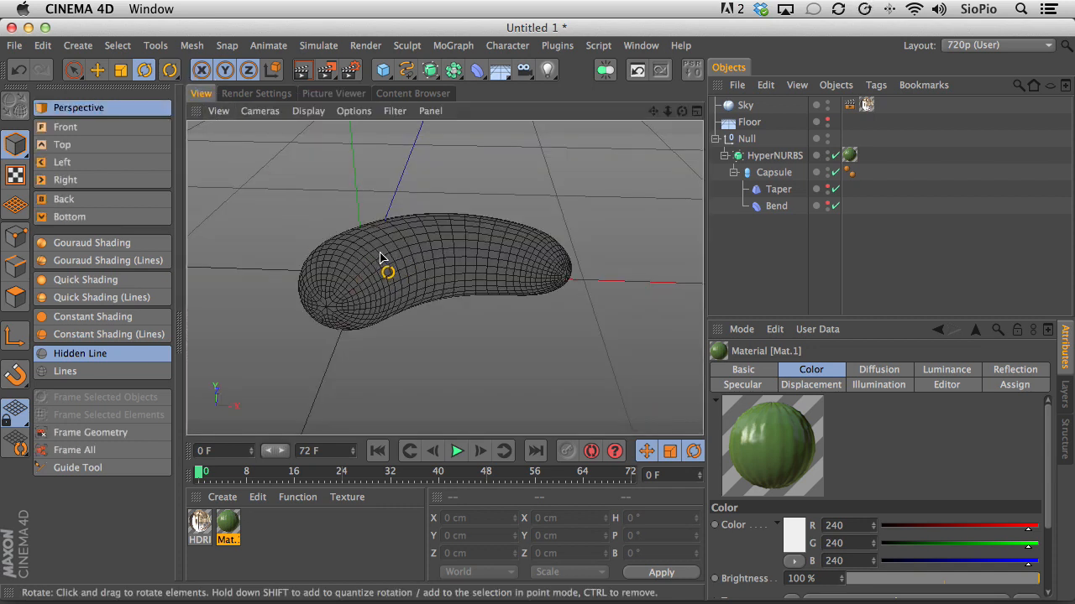
{"action": "mouse_move", "coordinate": [412, 281]}
{"action": "left_mouse_down", "text": "alt"}
{"action": "mouse_move", "coordinate": [492, 350]}
{"action": "mouse_move", "coordinate": [503, 322]}
{"action": "mouse_move", "coordinate": [509, 345]}
{"action": "mouse_move", "coordinate": [406, 299]}
{"action": "mouse_move", "coordinate": [412, 290]}
{"action": "left_mouse_up", "text": "alt"}
{"action": "left_click_drag", "start_coordinate": [485, 321], "coordinate": [572, 373], "text": "alt"}
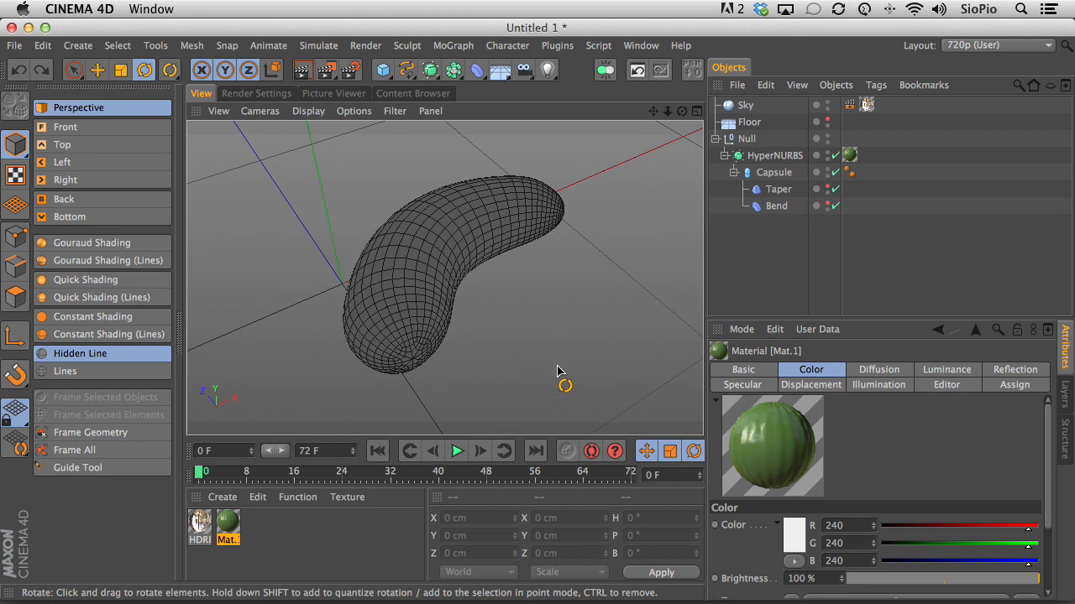
{"action": "left_click", "coordinate": [325, 79]}
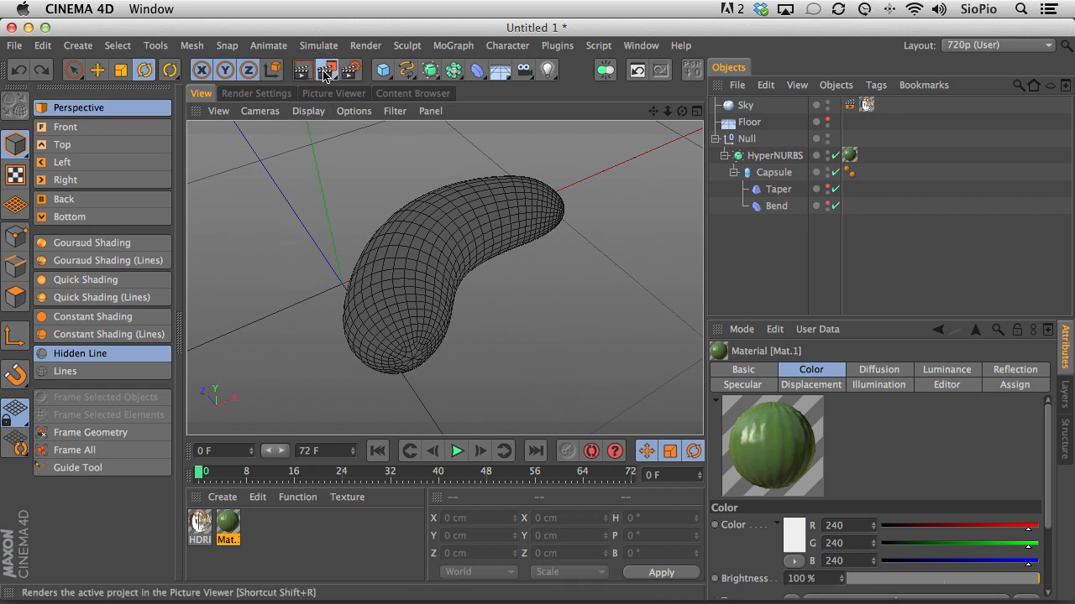
{"action": "left_click", "coordinate": [641, 240]}
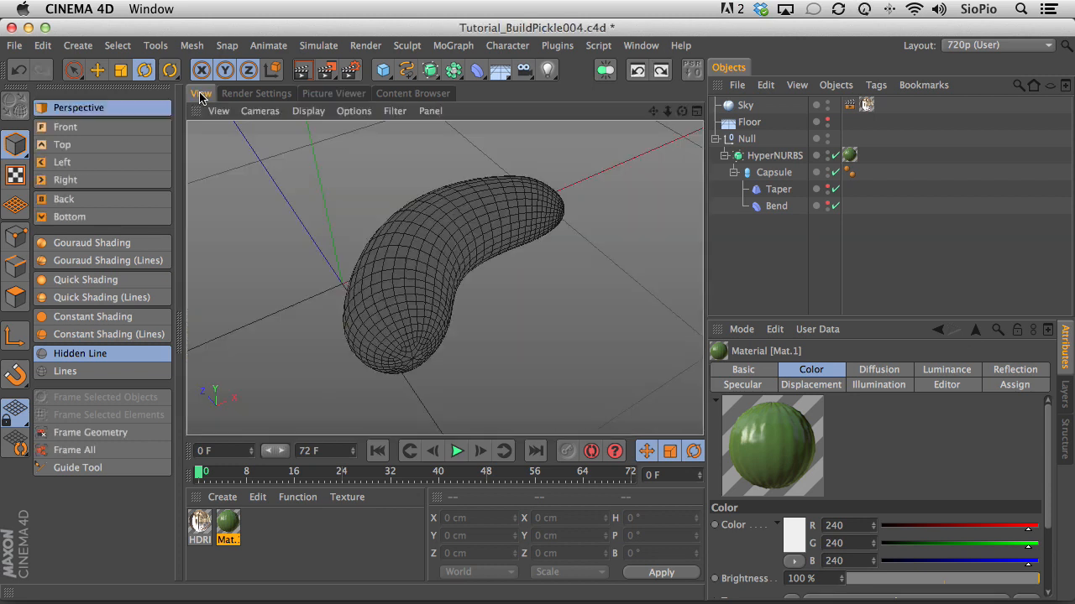
Step: Create a new material, set its Color Brightness to 50 % and enable its Reflection channel
{"action": "double_click", "coordinate": [263, 538]}
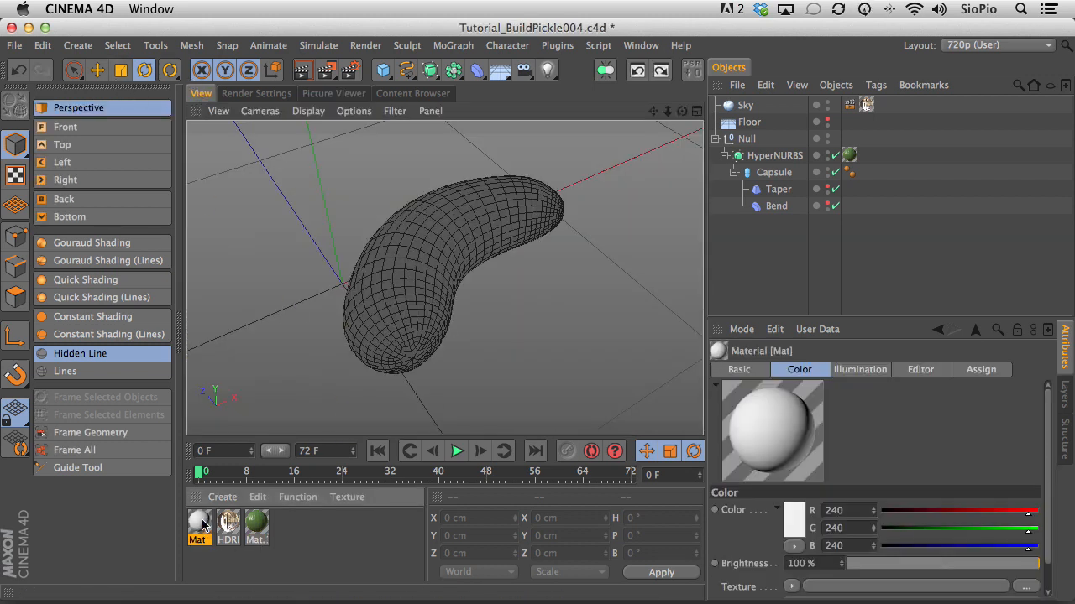
{"action": "double_click", "coordinate": [200, 523]}
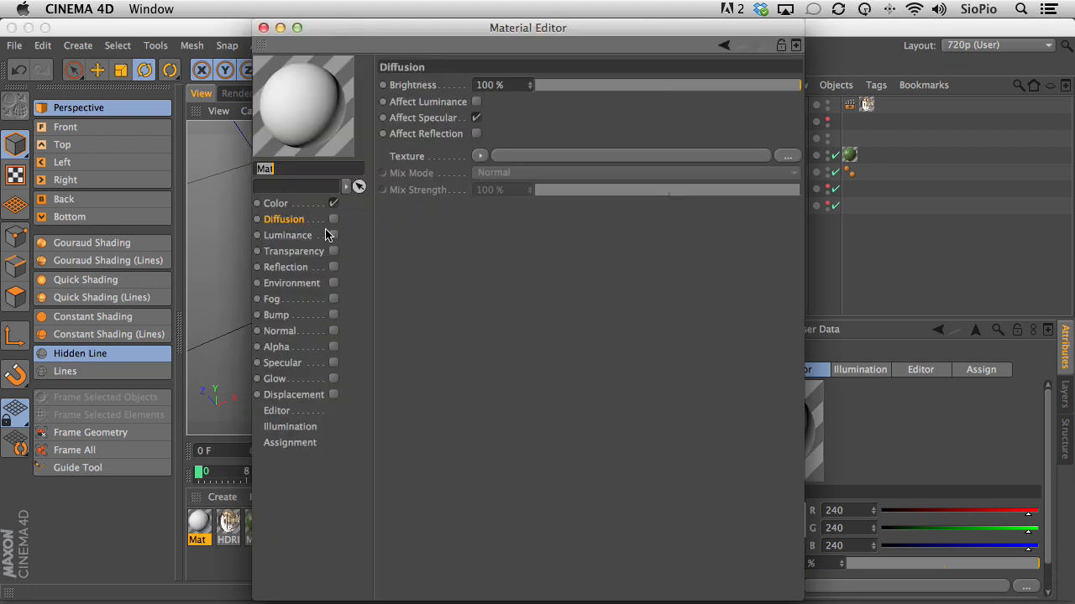
{"action": "left_click", "coordinate": [286, 205]}
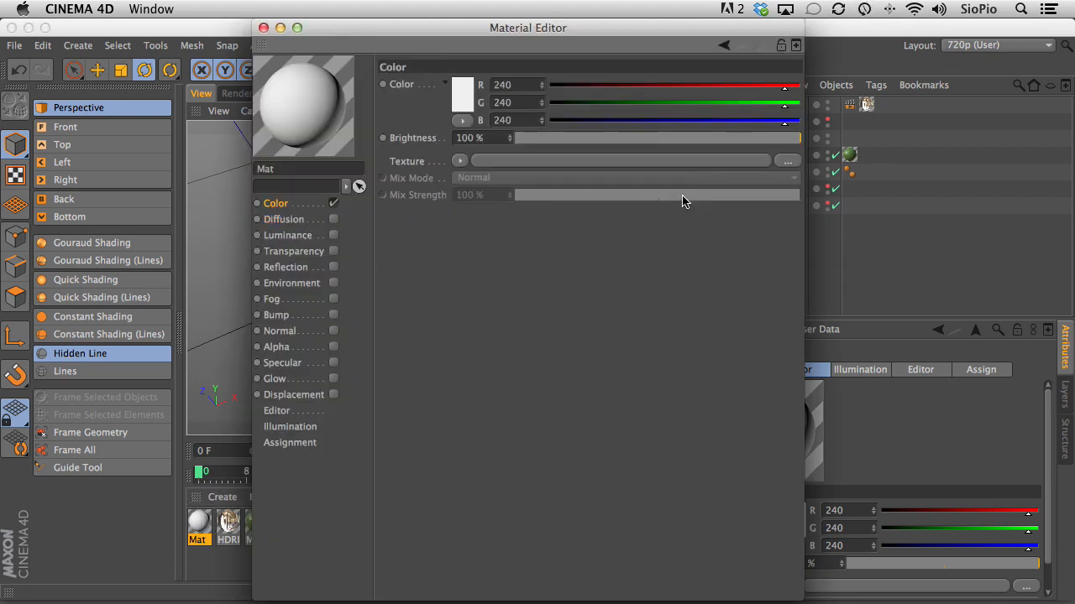
{"action": "left_click_drag", "start_coordinate": [669, 143], "coordinate": [659, 144]}
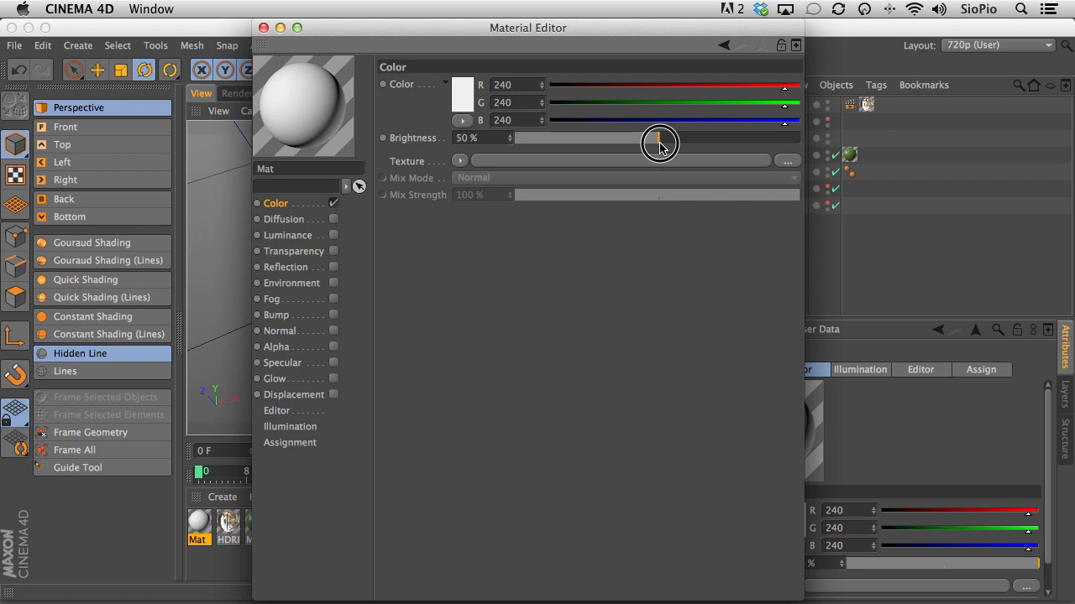
{"action": "left_click", "coordinate": [333, 267]}
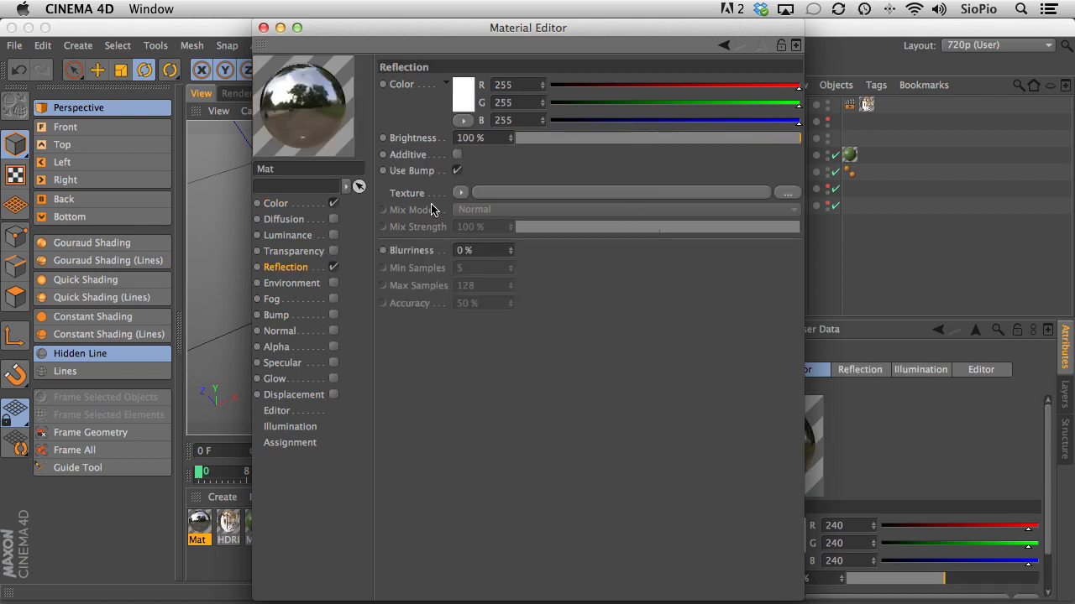
Step: Set the new material's reflection Blurriness to 15 % and load a Fresnel shader as its reflection texture
{"action": "left_click", "coordinate": [468, 250]}
{"action": "type", "text": "15"}
{"action": "key", "text": "Return"}
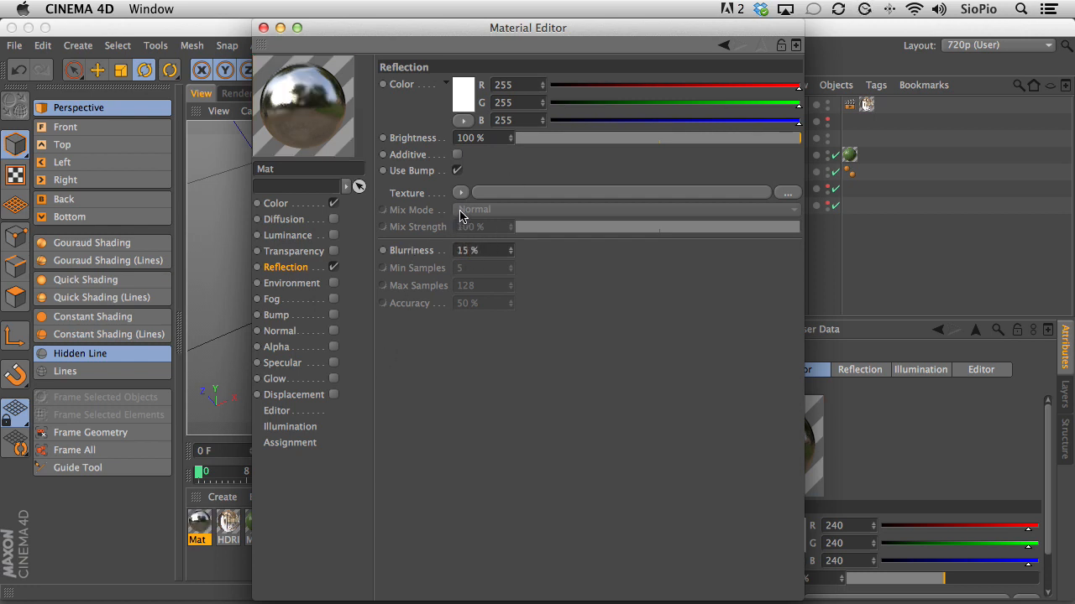
{"action": "left_click", "coordinate": [462, 195]}
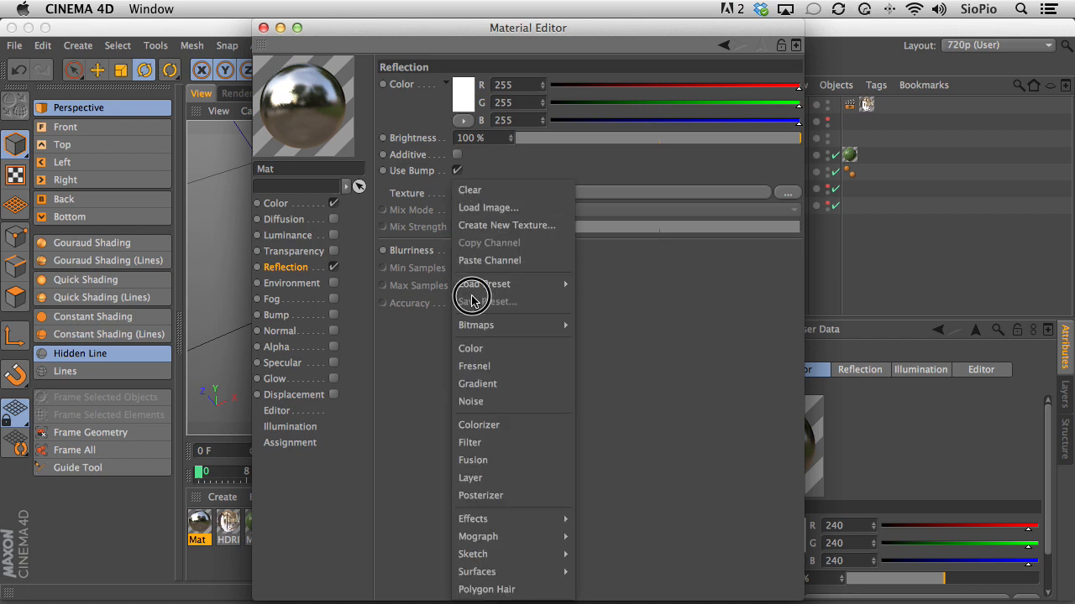
{"action": "left_click", "coordinate": [471, 369]}
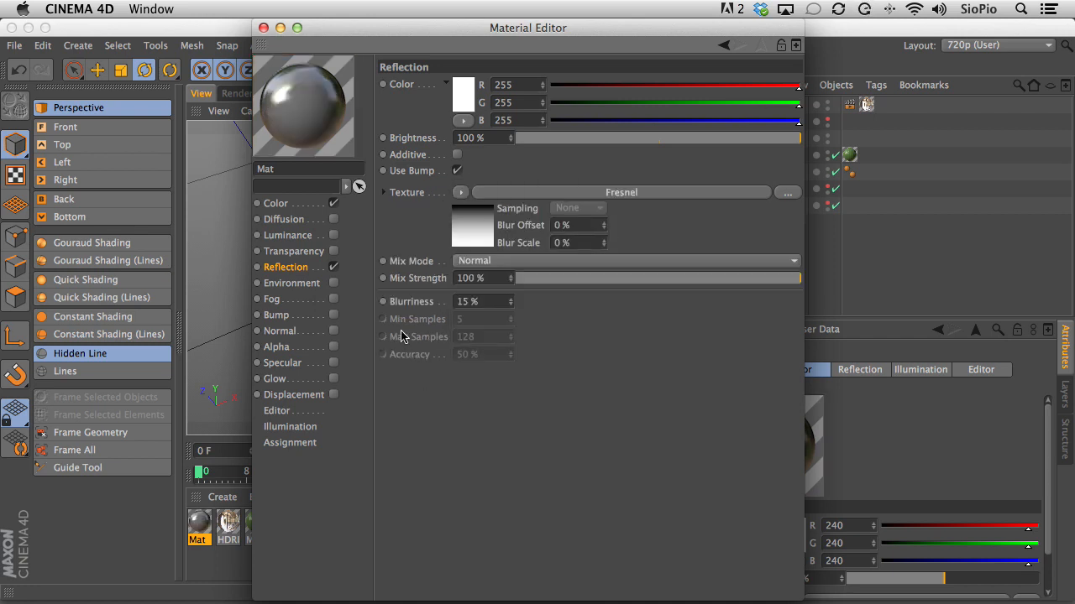
Step: Apply the reflective material to the Floor and render the scene in the Picture Viewer from an adjusted viewpoint
{"action": "left_click_drag", "start_coordinate": [202, 521], "coordinate": [747, 117]}
{"action": "left_click_drag", "start_coordinate": [439, 288], "coordinate": [388, 214], "text": "alt"}
{"action": "mouse_move", "coordinate": [483, 252]}
{"action": "left_mouse_down", "text": "alt"}
{"action": "mouse_move", "coordinate": [502, 266]}
{"action": "mouse_move", "coordinate": [485, 230]}
{"action": "mouse_move", "coordinate": [494, 242]}
{"action": "left_mouse_up", "text": "alt"}
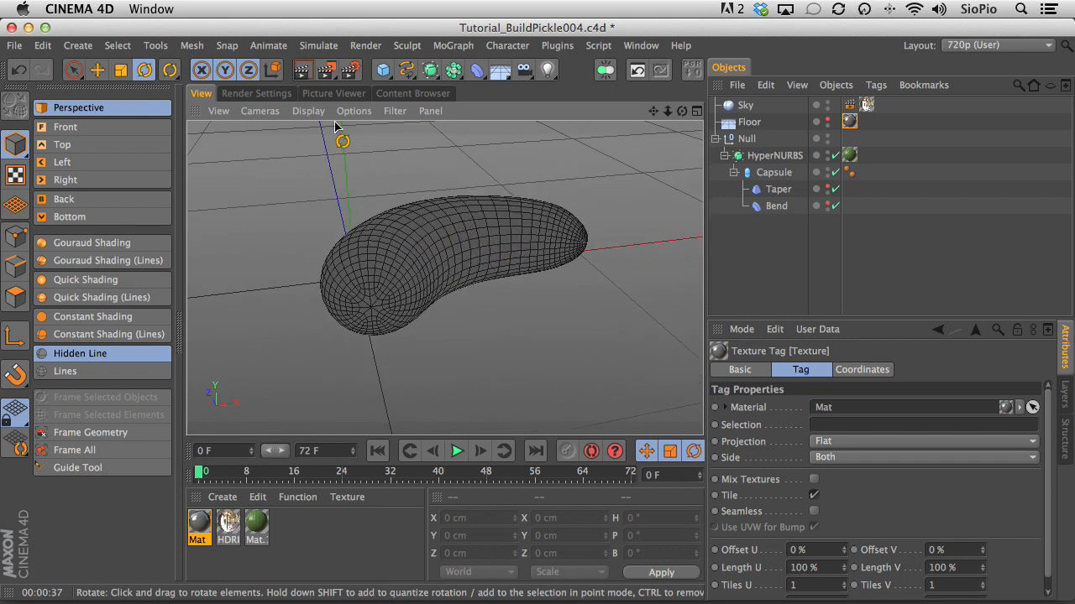
{"action": "left_click", "coordinate": [327, 69]}
{"action": "left_click", "coordinate": [650, 236]}
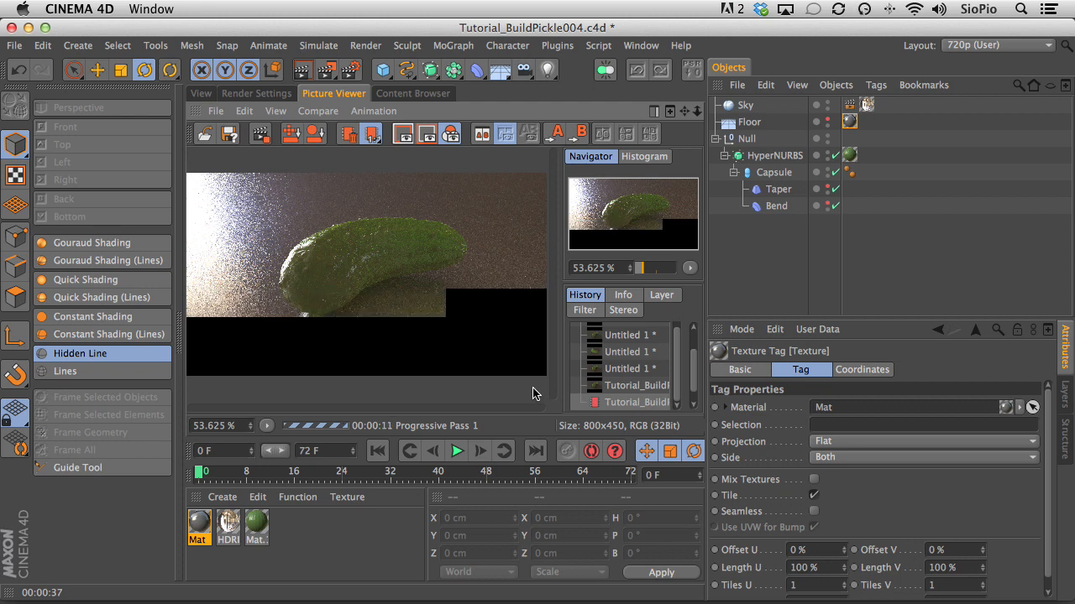
Step: Set the floor material's reflection Brightness to 25 % and the Fresnel texture's Mix Strength to 35 %
{"action": "double_click", "coordinate": [199, 525]}
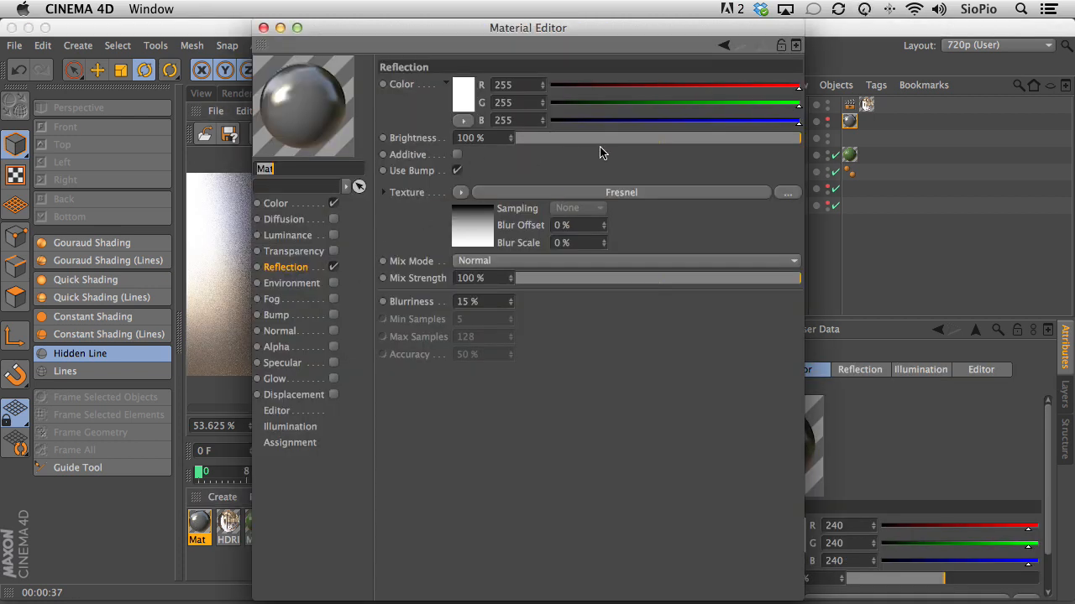
{"action": "left_click_drag", "start_coordinate": [618, 139], "coordinate": [588, 146]}
{"action": "mouse_move", "coordinate": [597, 278]}
{"action": "left_mouse_down"}
{"action": "mouse_move", "coordinate": [620, 284]}
{"action": "mouse_move", "coordinate": [611, 281]}
{"action": "left_mouse_up"}
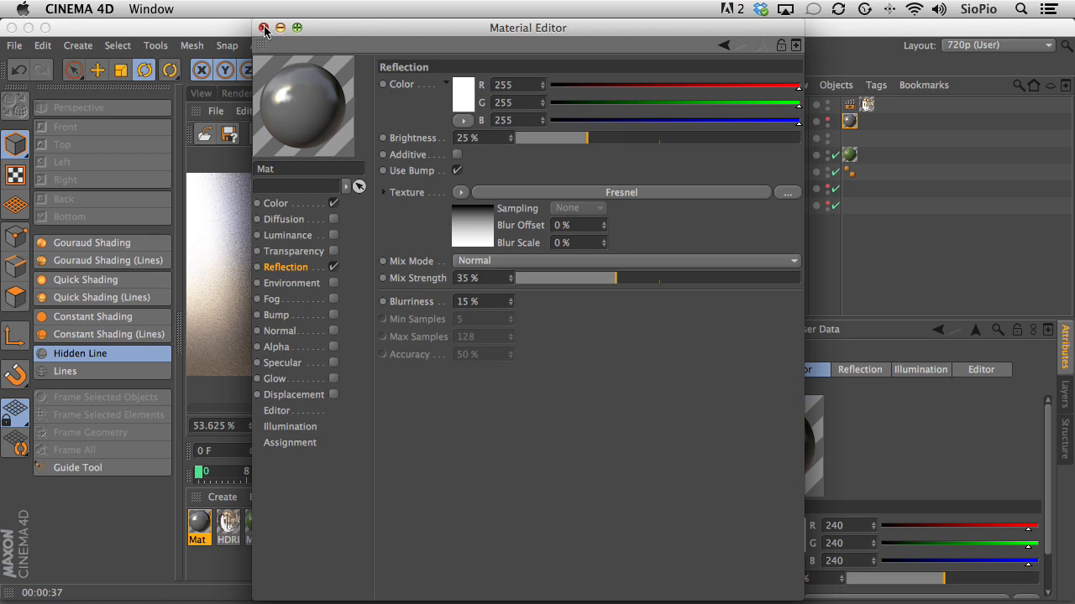
{"action": "left_click", "coordinate": [263, 28]}
Step: Rotate the view around the cucumber and start a fresh Picture Viewer render, stopping the one in progress
{"action": "left_click_drag", "start_coordinate": [455, 262], "coordinate": [265, 304], "text": "alt"}
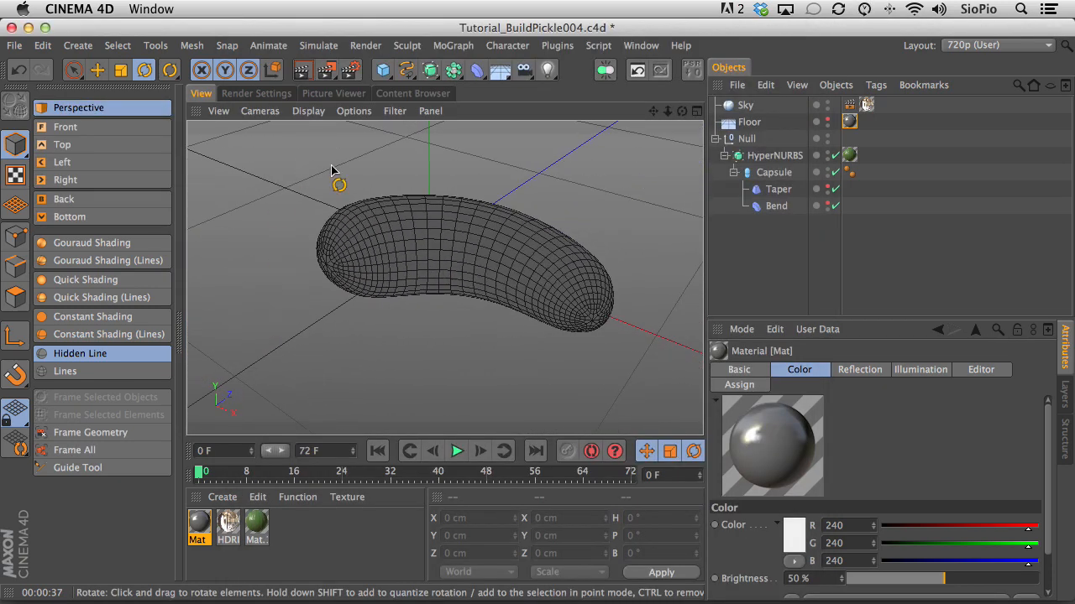
{"action": "left_click_drag", "start_coordinate": [442, 250], "coordinate": [440, 212], "text": "alt"}
{"action": "left_click", "coordinate": [327, 70]}
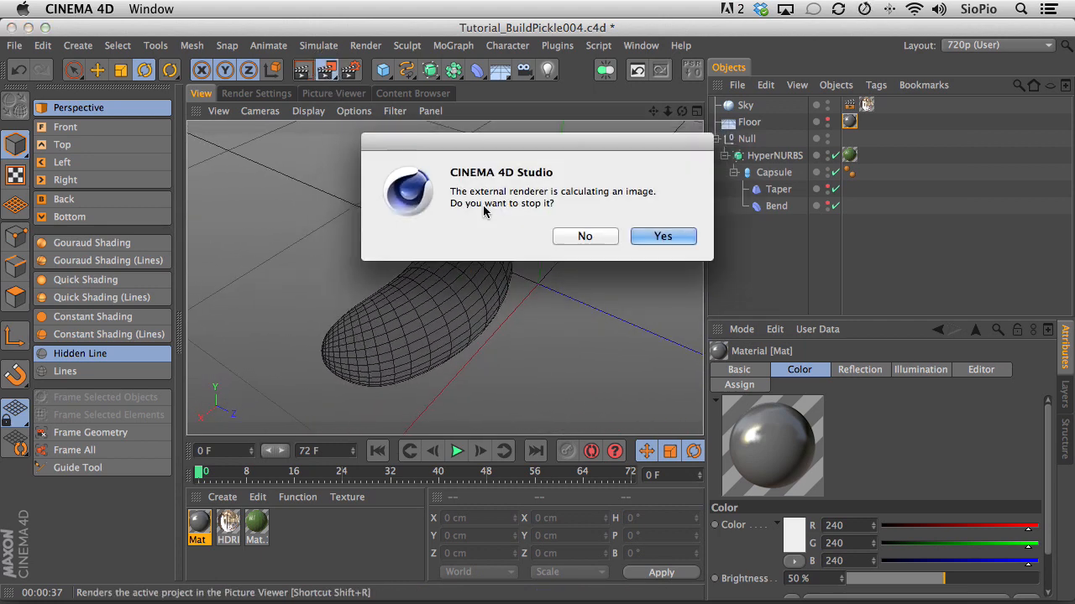
{"action": "left_click", "coordinate": [650, 238]}
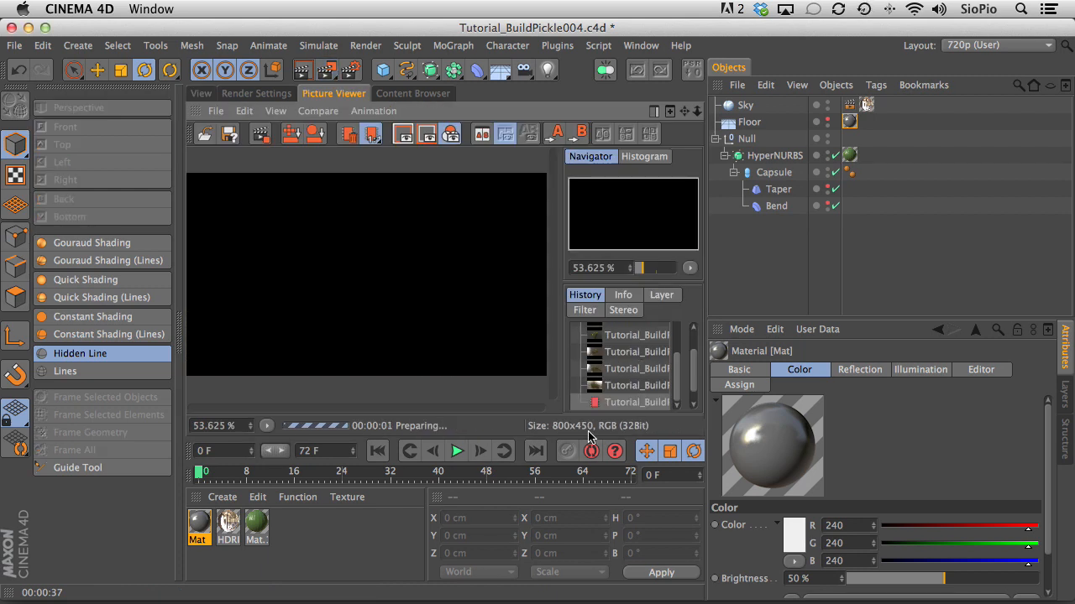